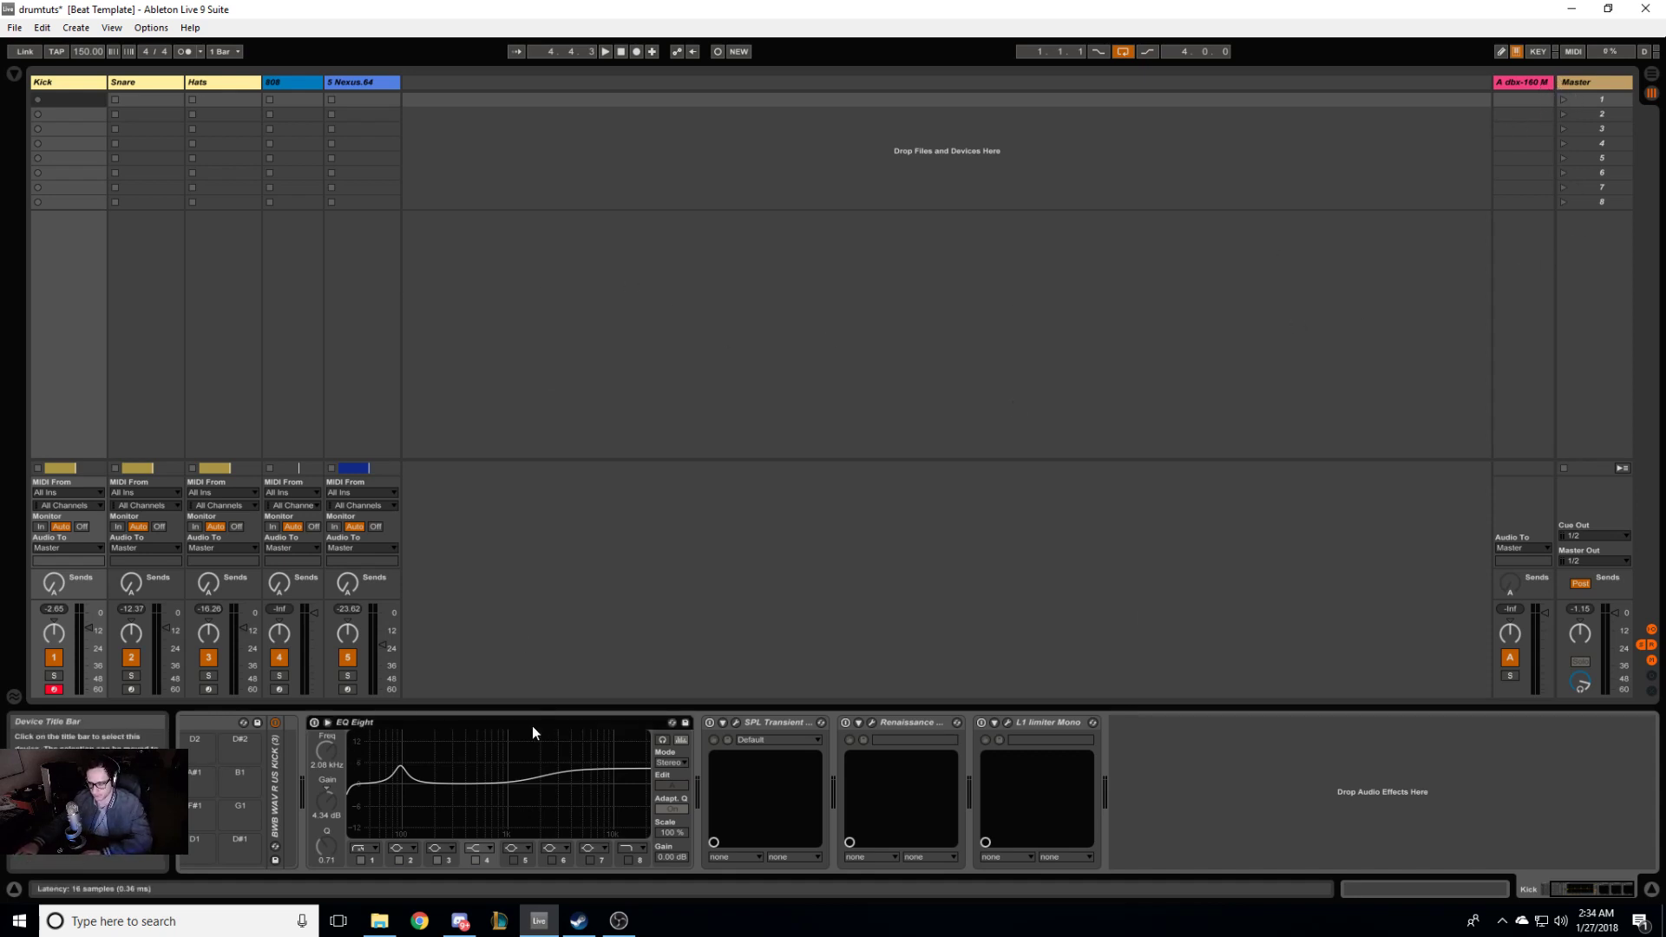
# Step: Play the looped beat in the Arrangement View, and return to the Session View mixer
pyautogui.press('Left')
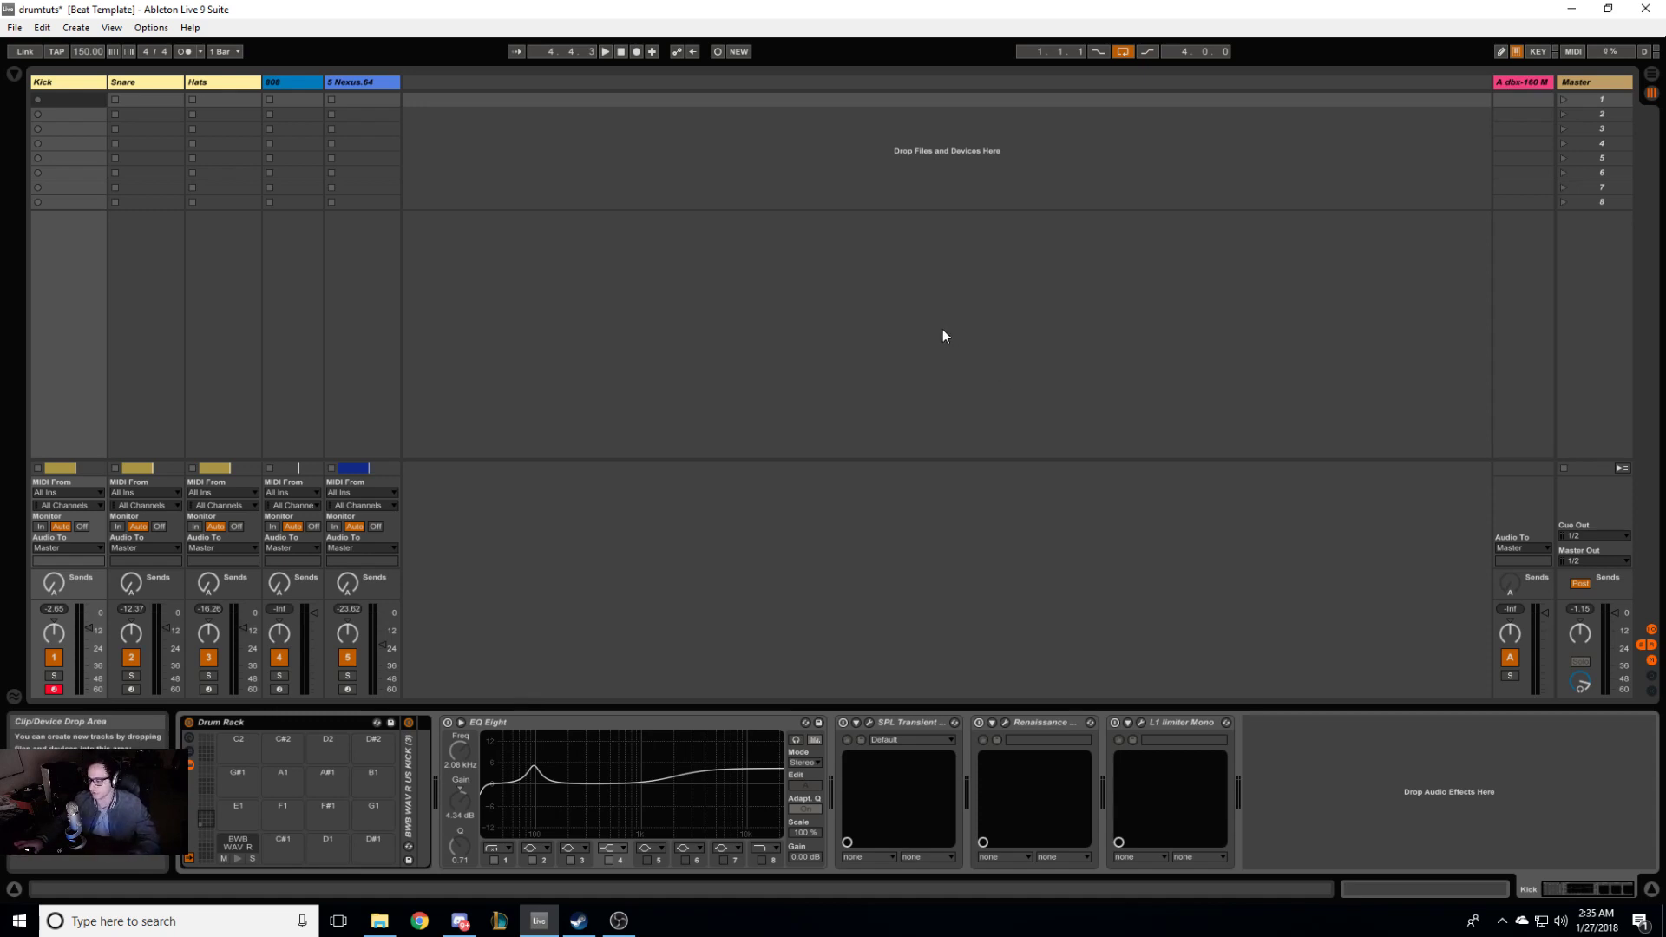
pyautogui.press('Tab')
pyautogui.press('space')
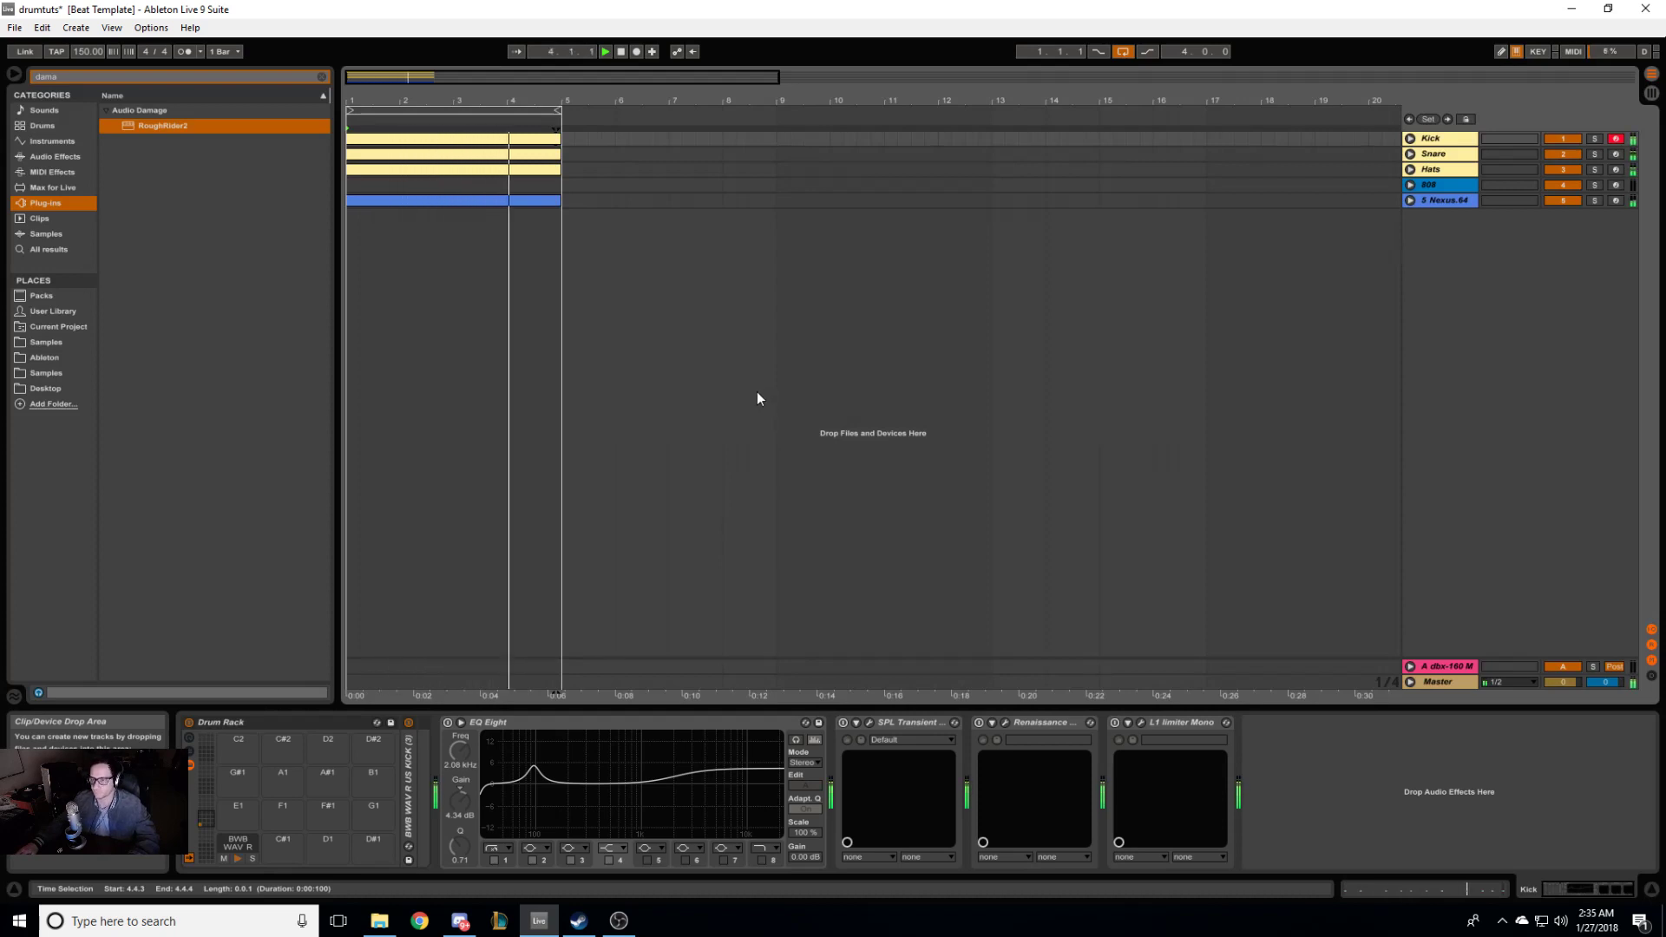
pyautogui.press('Tab')
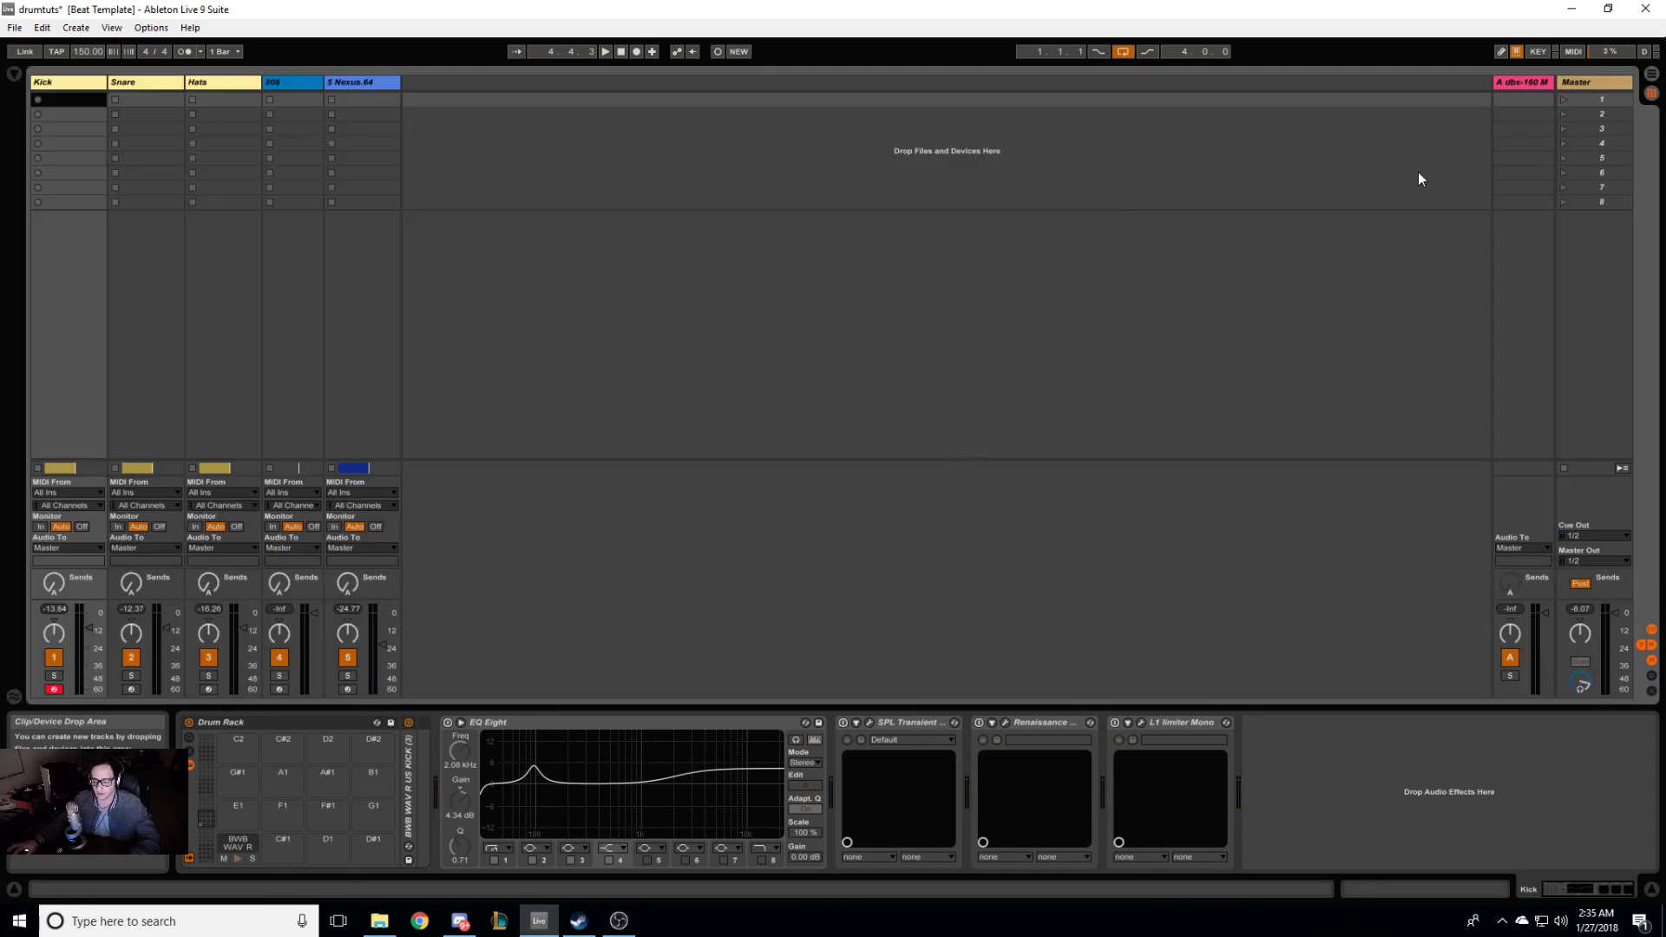
# Step: Enable the SPL Transient Designer on the Kick track, open its plug-in window and place it mid-screen
pyautogui.click(70, 87)
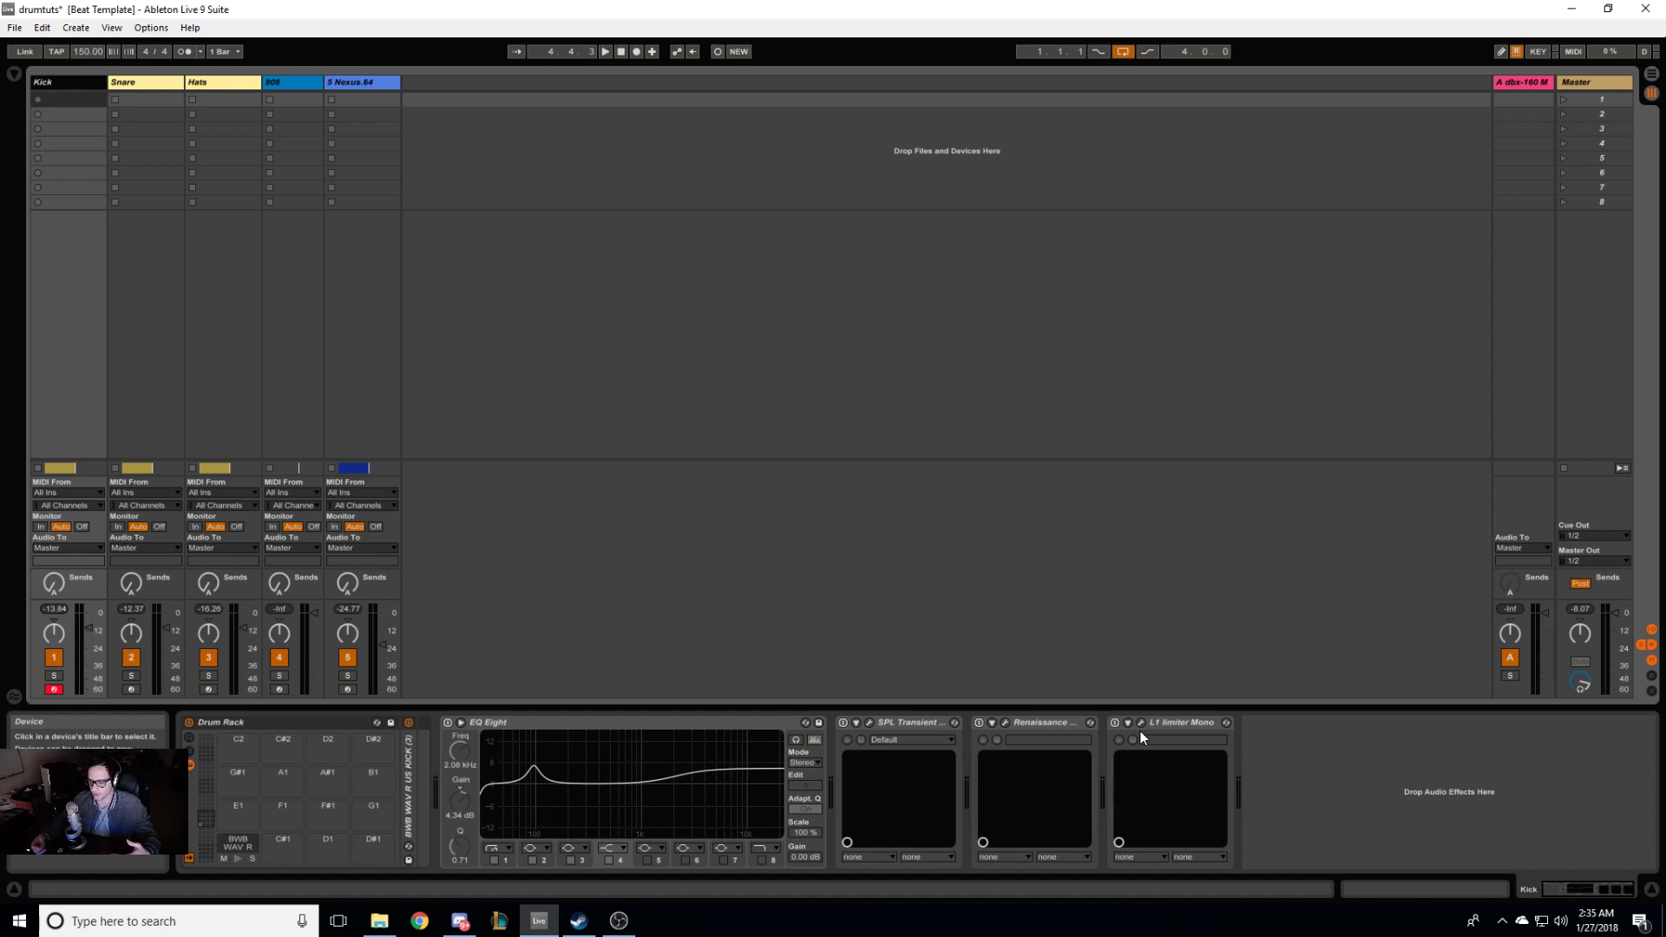
pyautogui.click(843, 723)
pyautogui.click(871, 722)
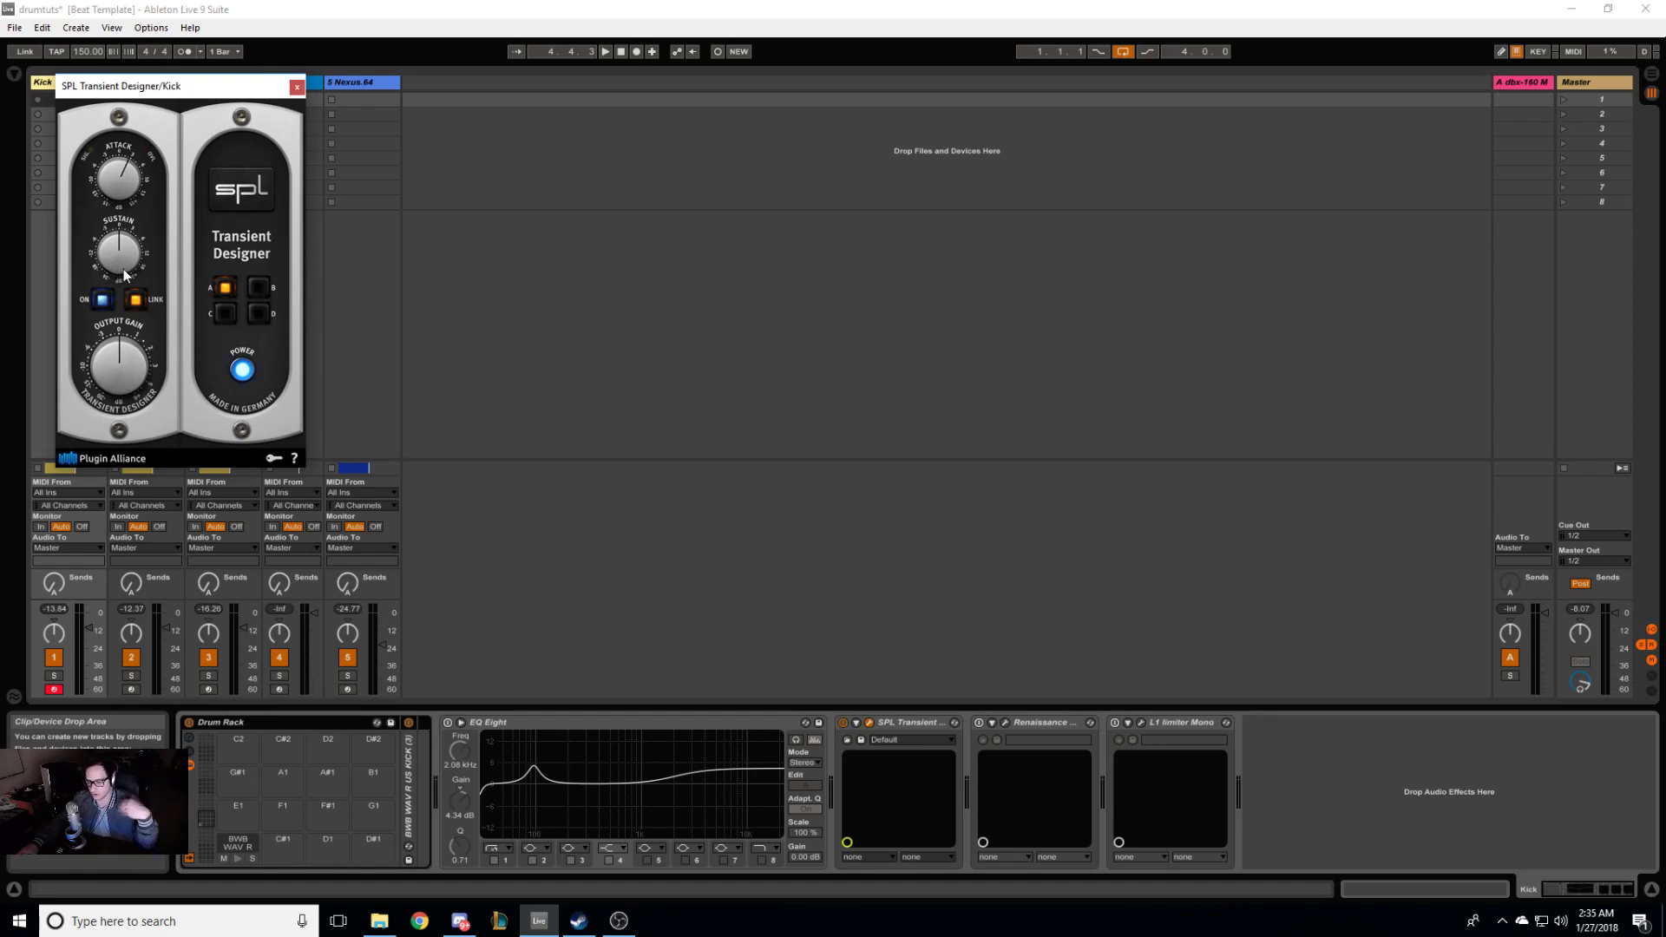
pyautogui.moveTo(171, 85); pyautogui.dragTo(760, 215)
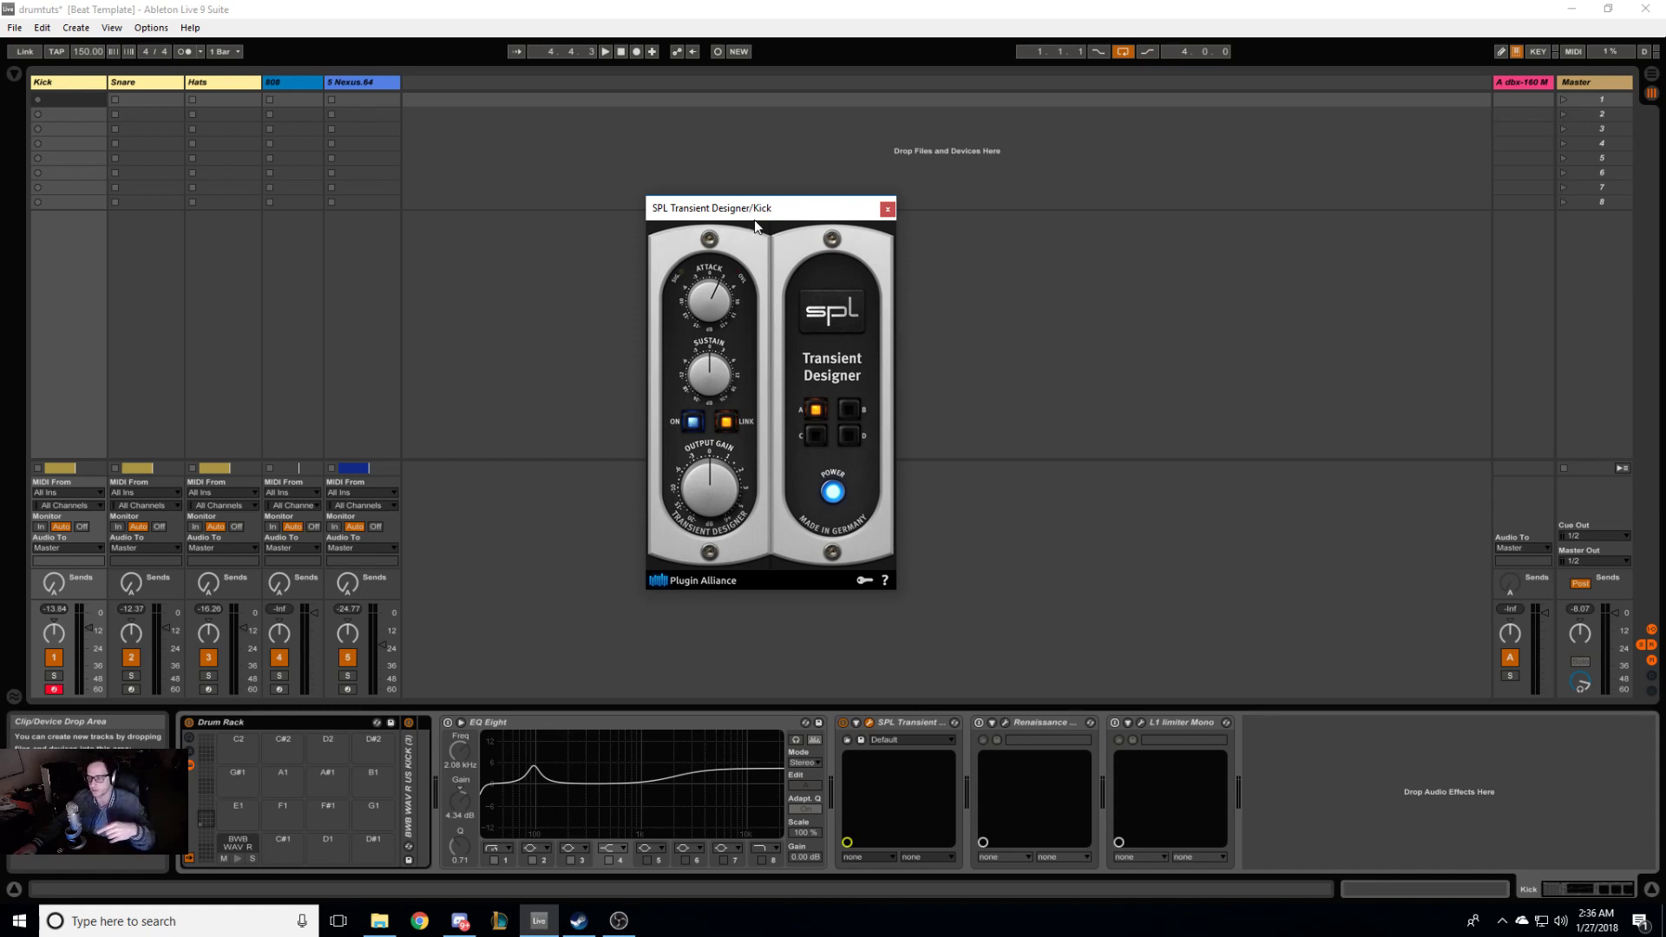
pyautogui.moveTo(753, 212); pyautogui.dragTo(841, 218)
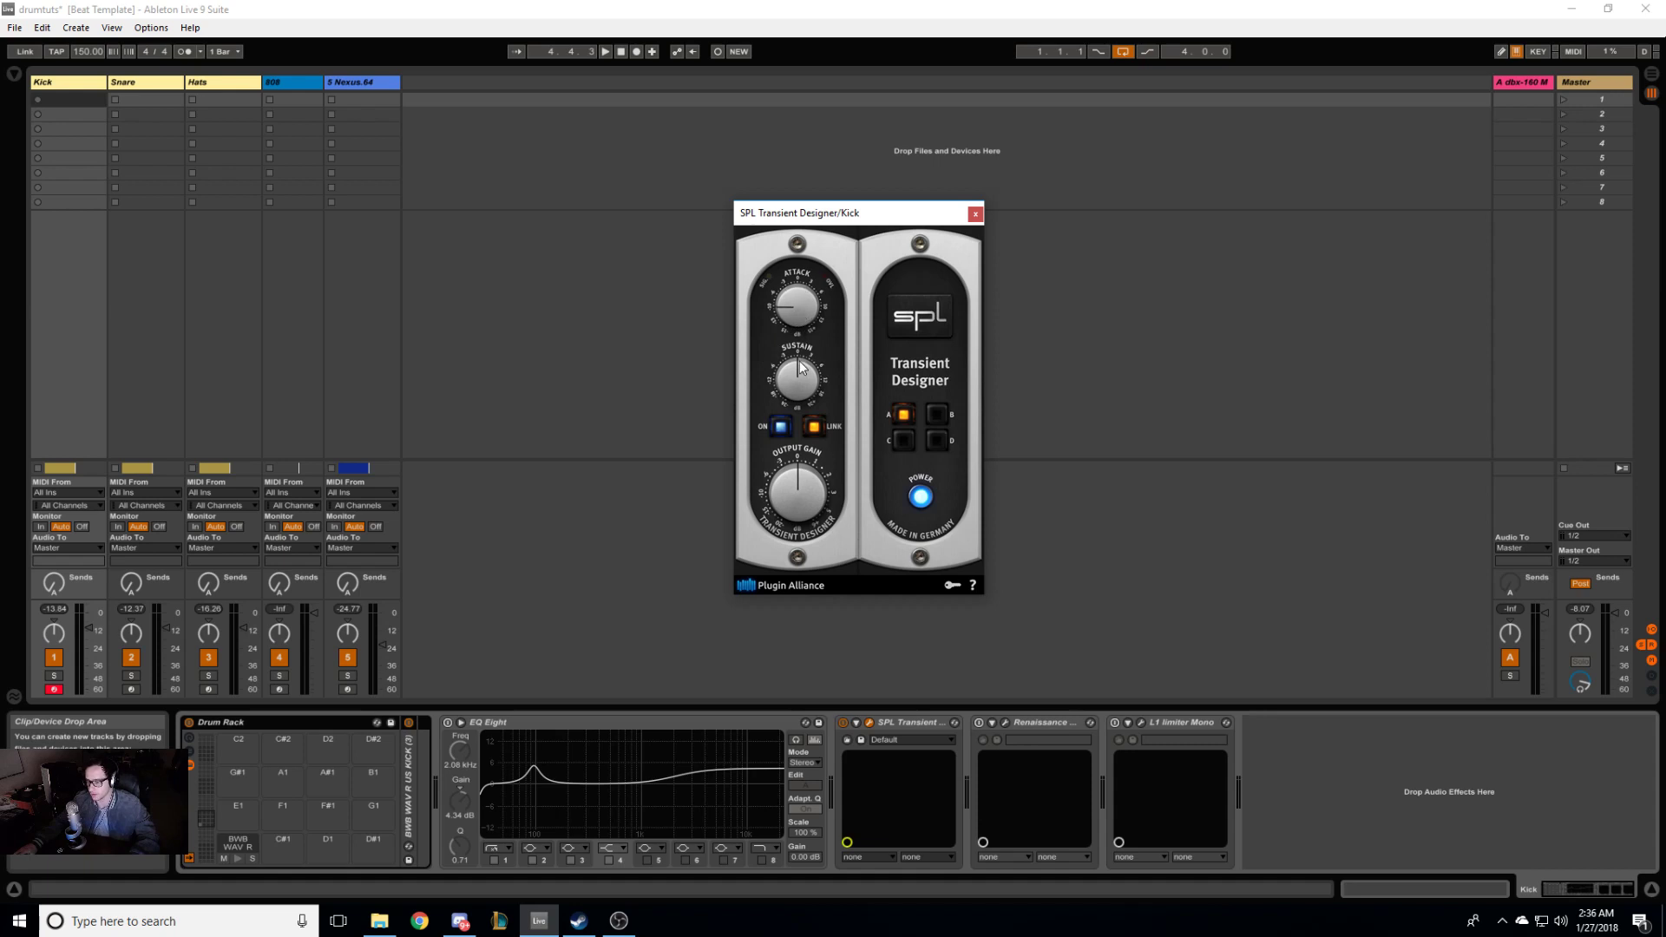
# Step: Solo the Kick track during playback and sweep the Transient Designer's Attack, leaving it at the centre position
pyautogui.press('space')
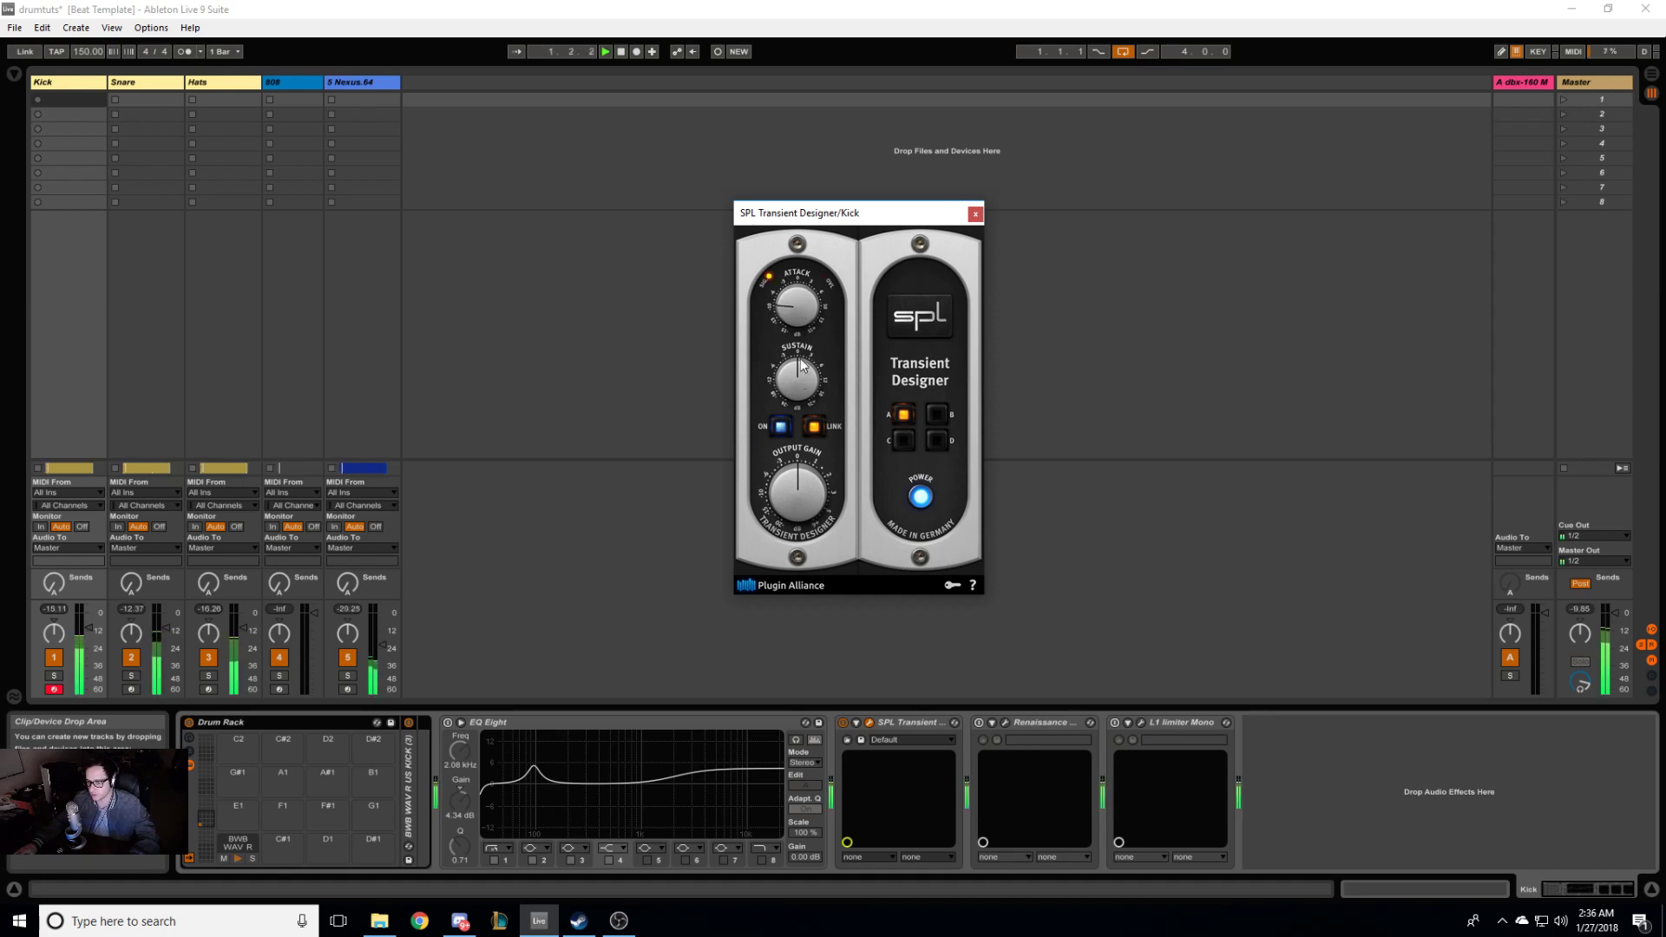
pyautogui.click(53, 675)
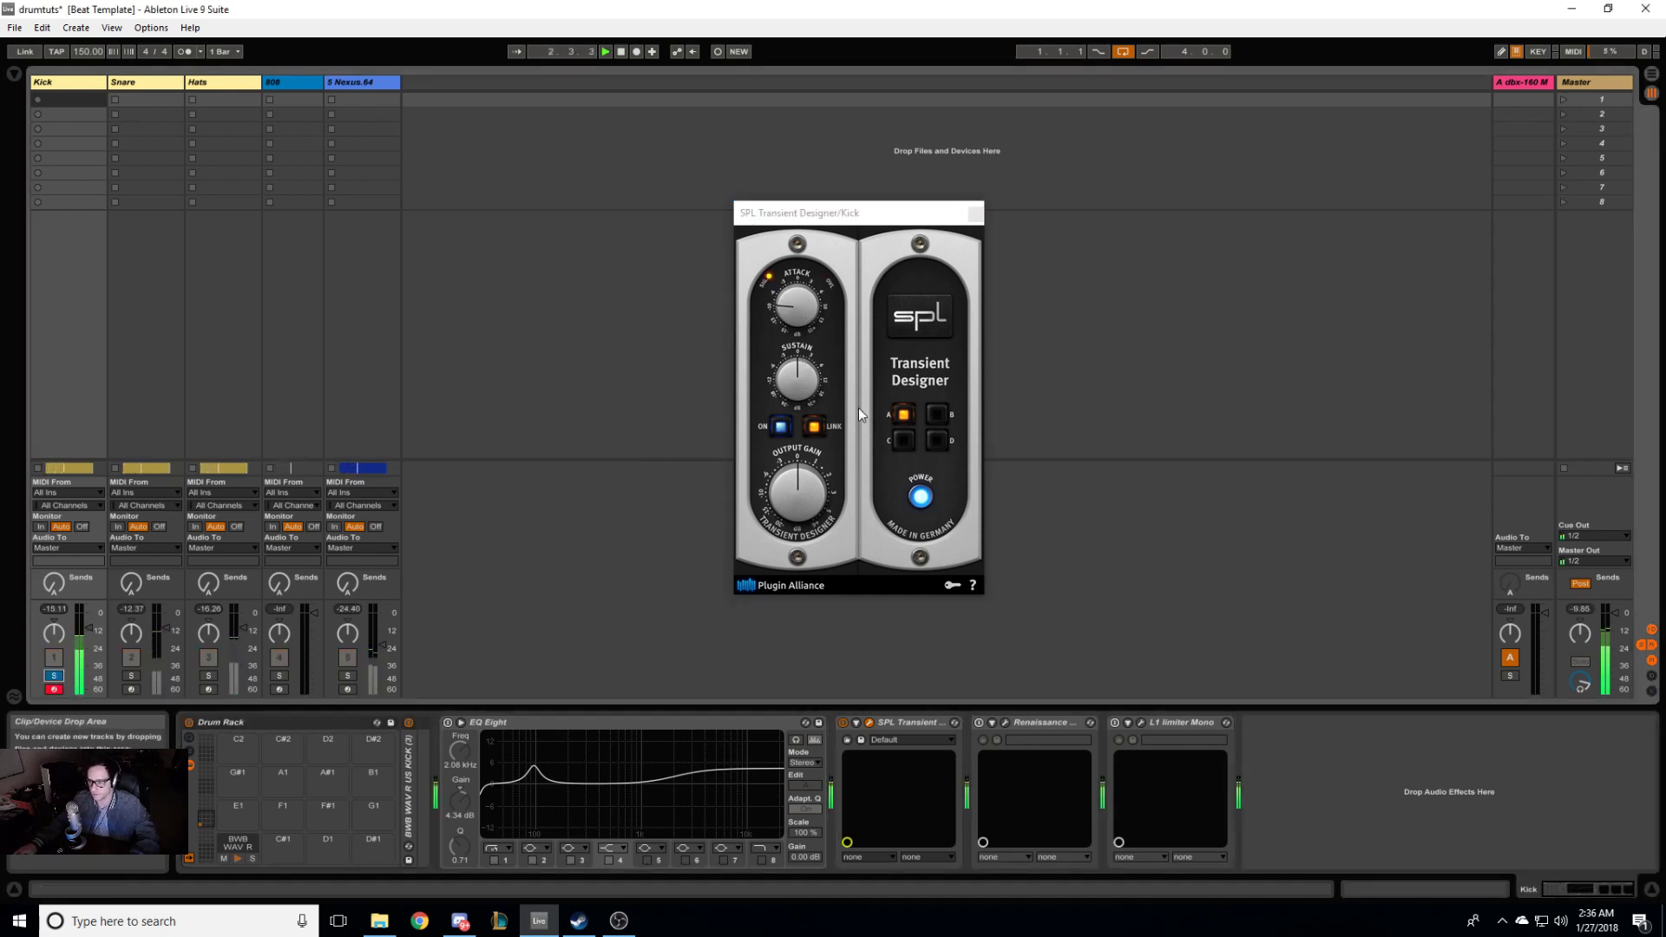
pyautogui.moveTo(793, 329); pyautogui.dragTo(833, 268)
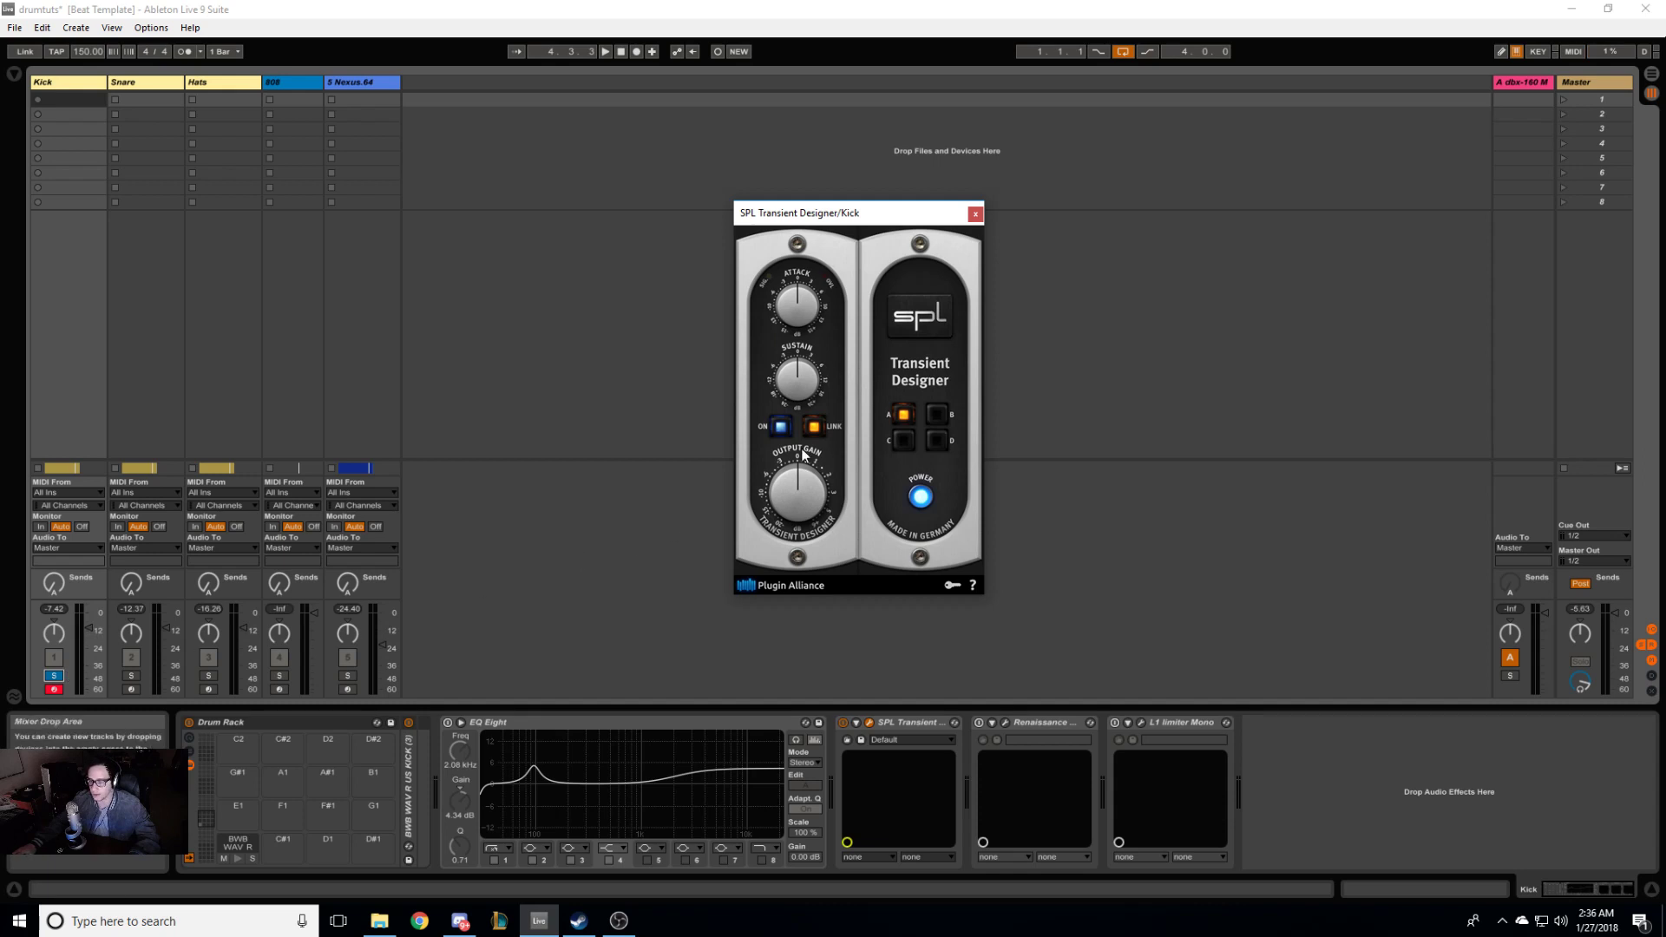
# Step: Play the soloed kick with the Transient Designer bypassed and check its peak level on the Master track
pyautogui.press('space')
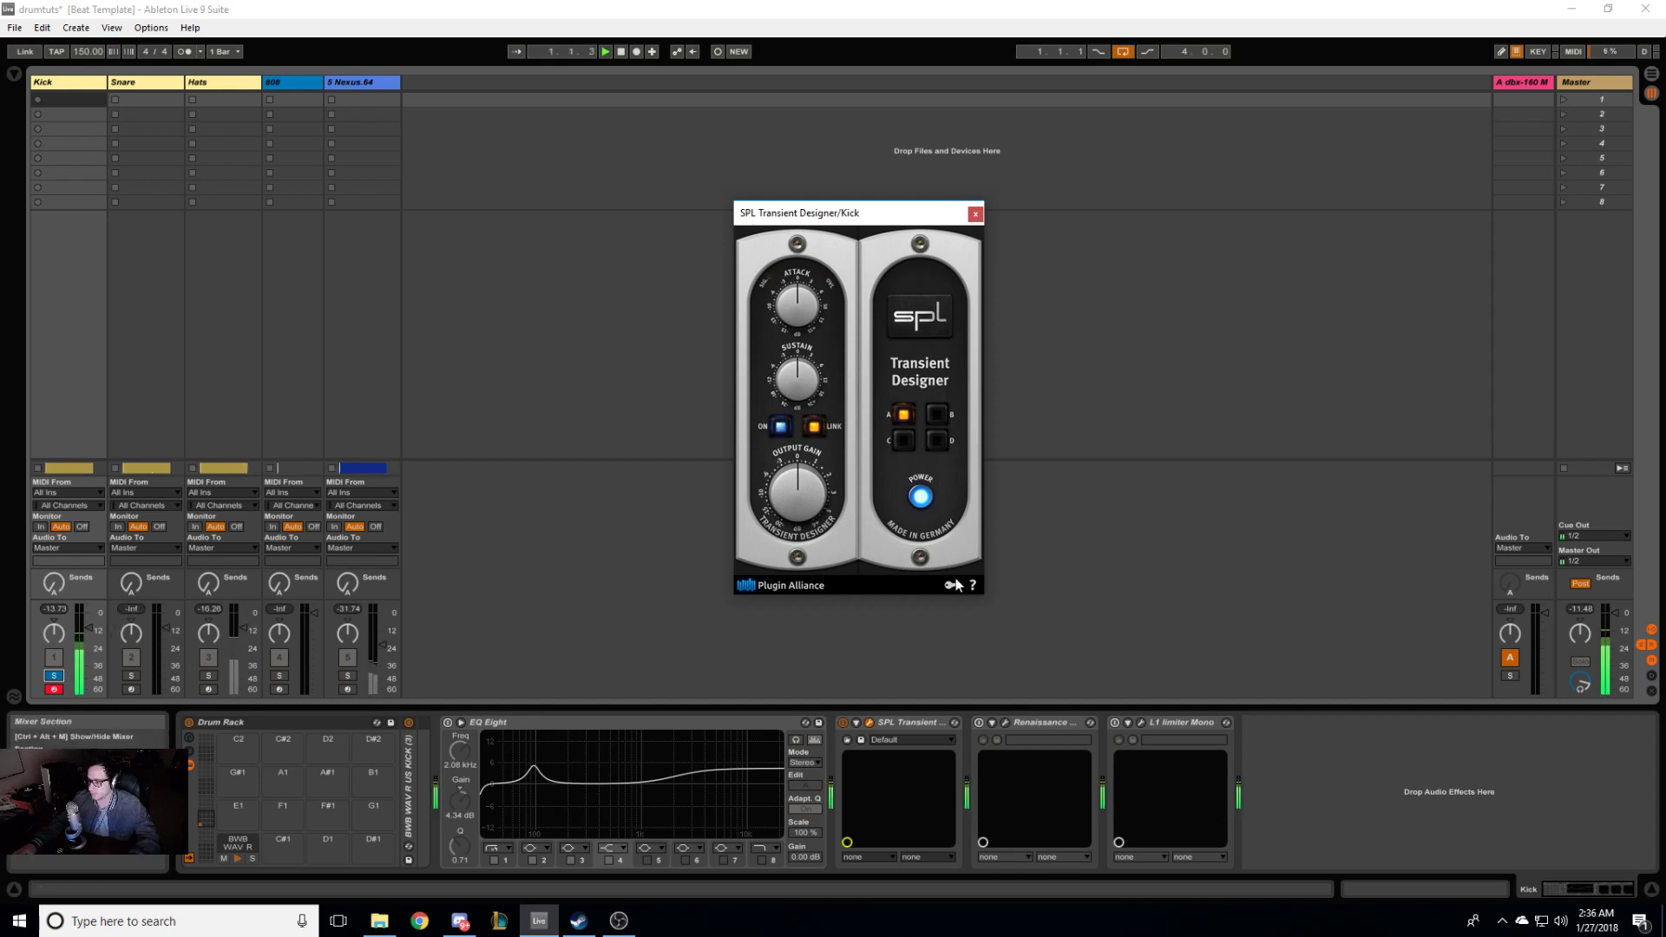
pyautogui.click(1583, 613)
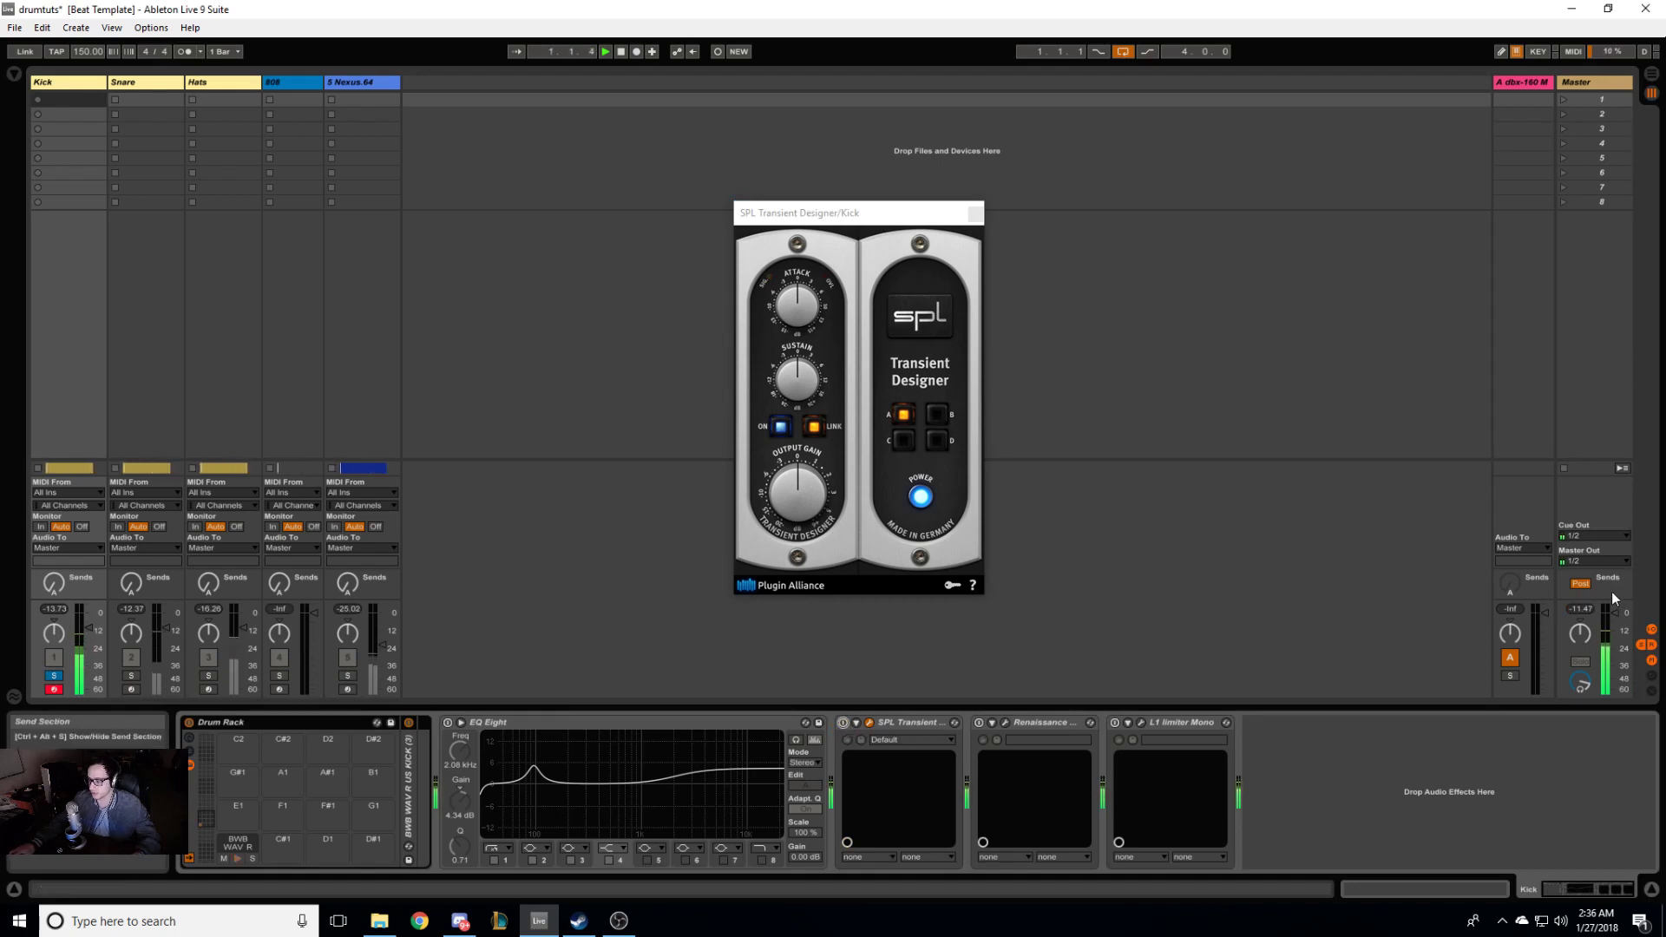
pyautogui.click(1584, 612)
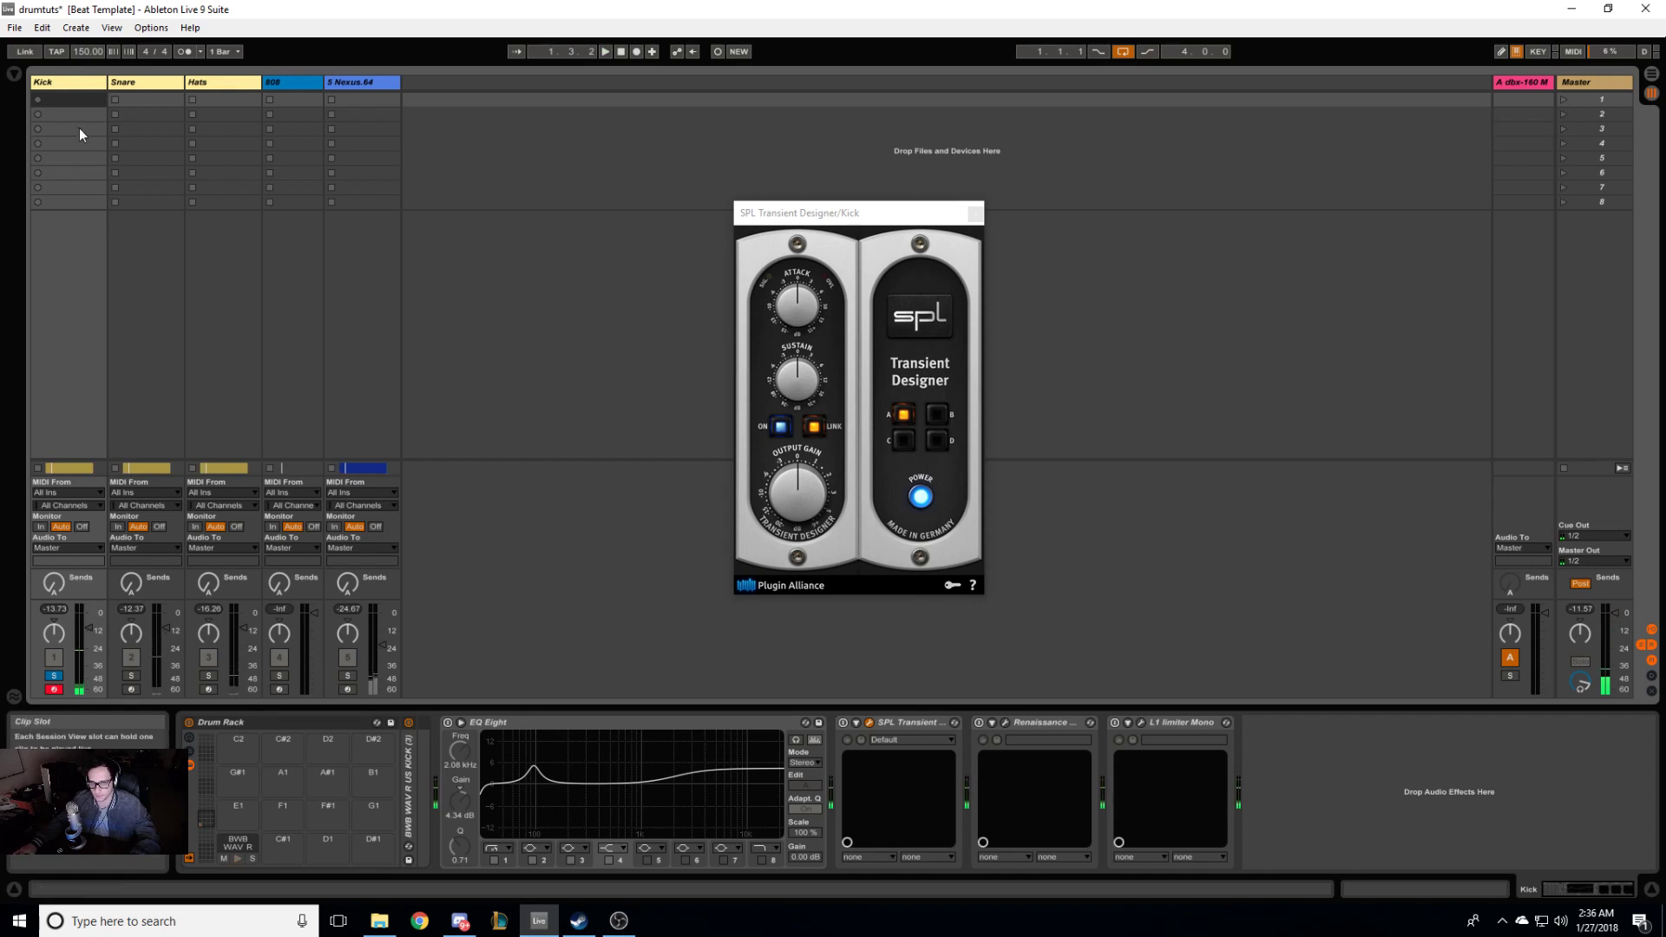
pyautogui.click(64, 83)
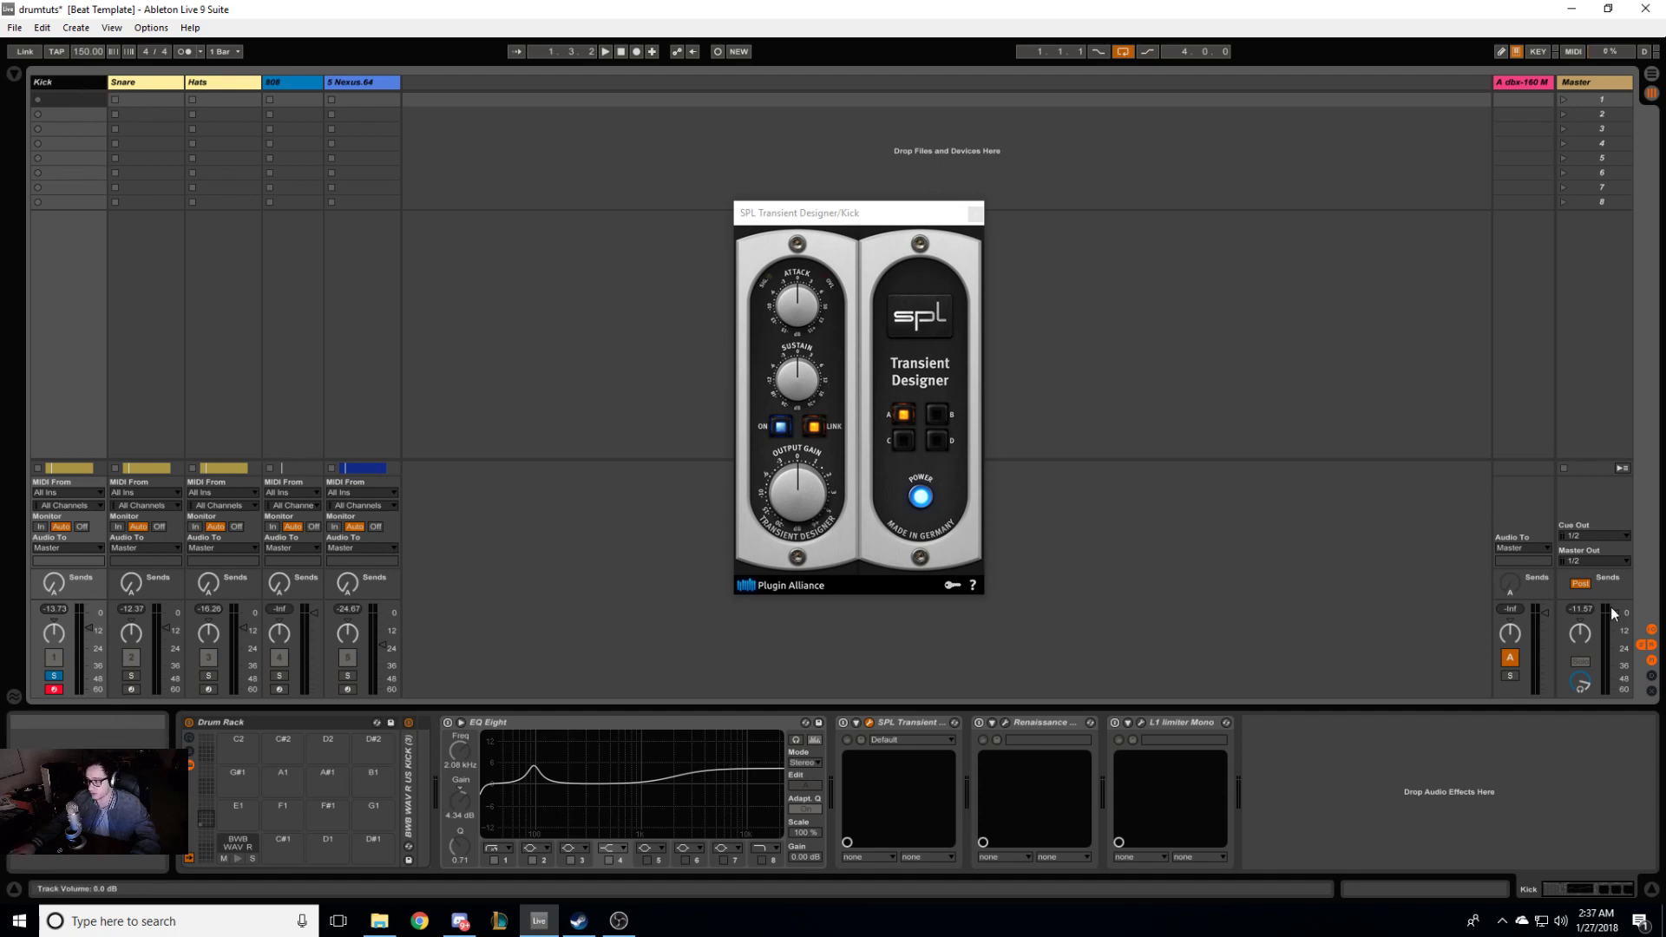
pyautogui.press('space')
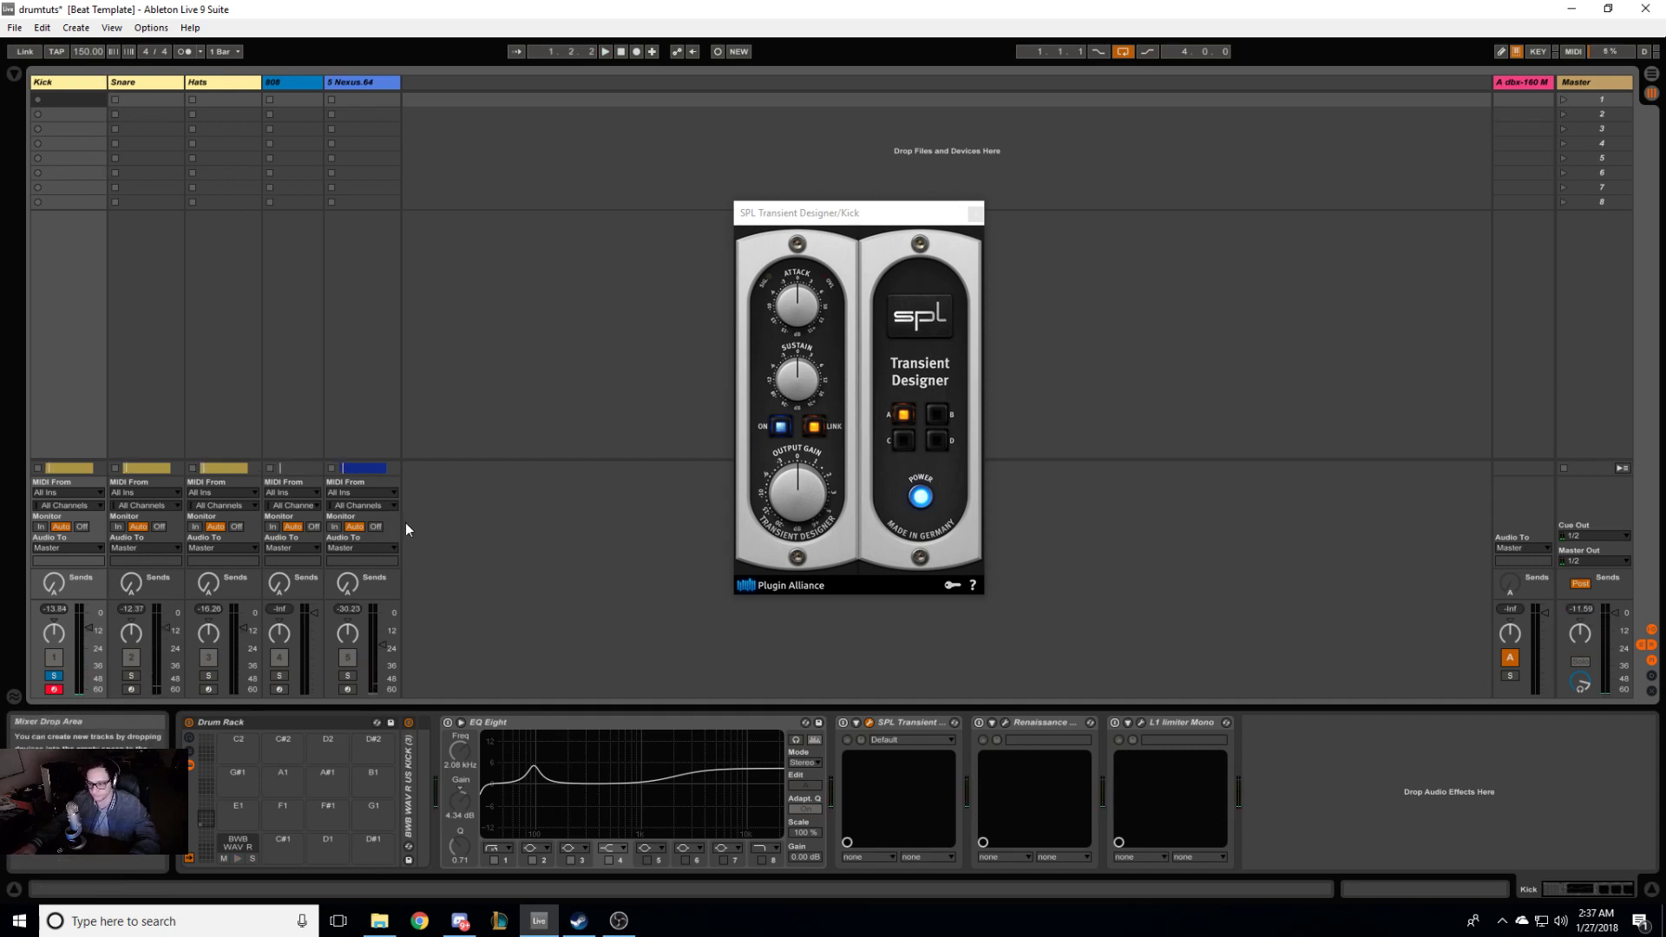
# Step: Raise the Transient Designer's Attack well above centre while the soloed kick plays
pyautogui.press('space')
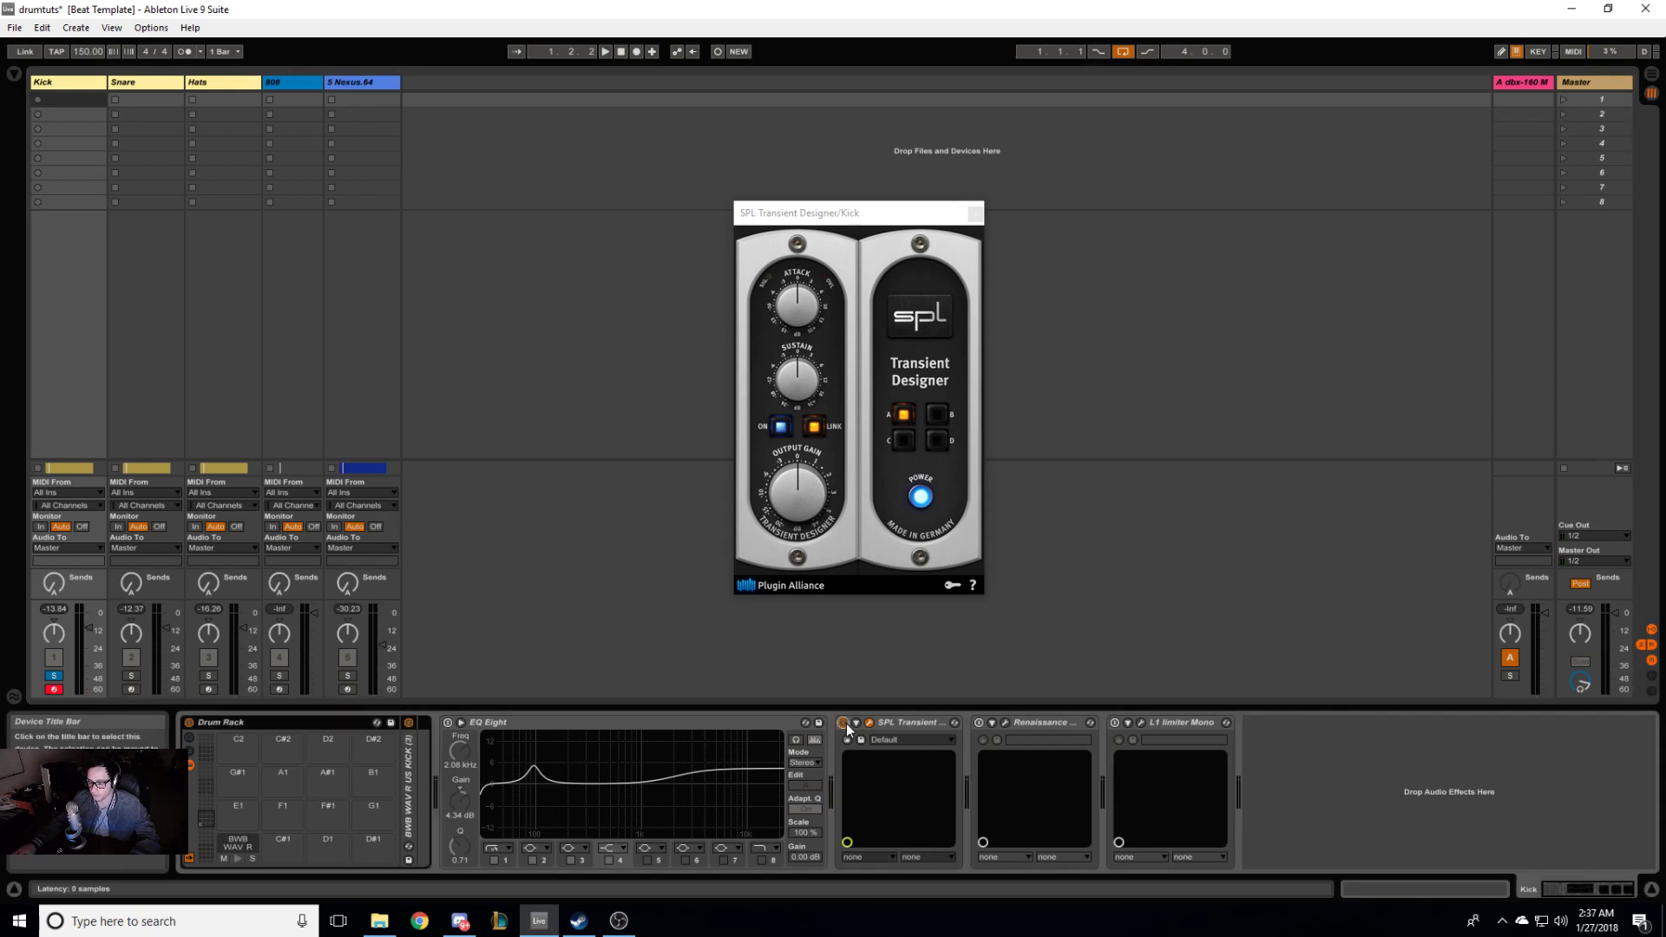
pyautogui.click(814, 295)
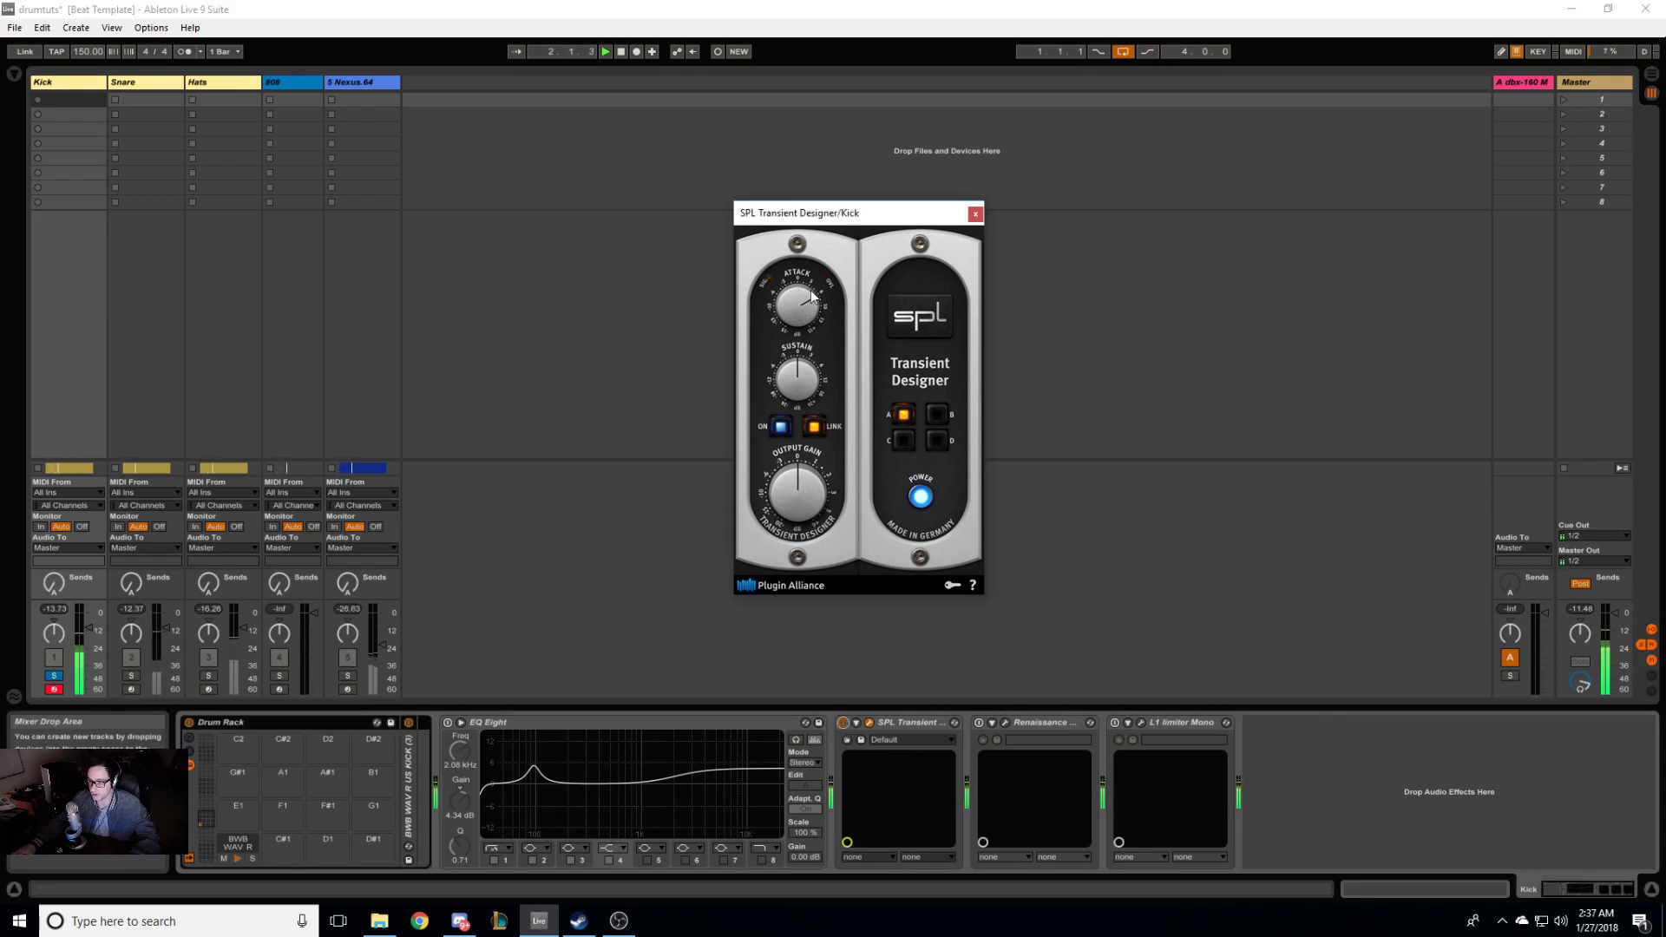
pyautogui.moveTo(813, 288); pyautogui.dragTo(816, 290)
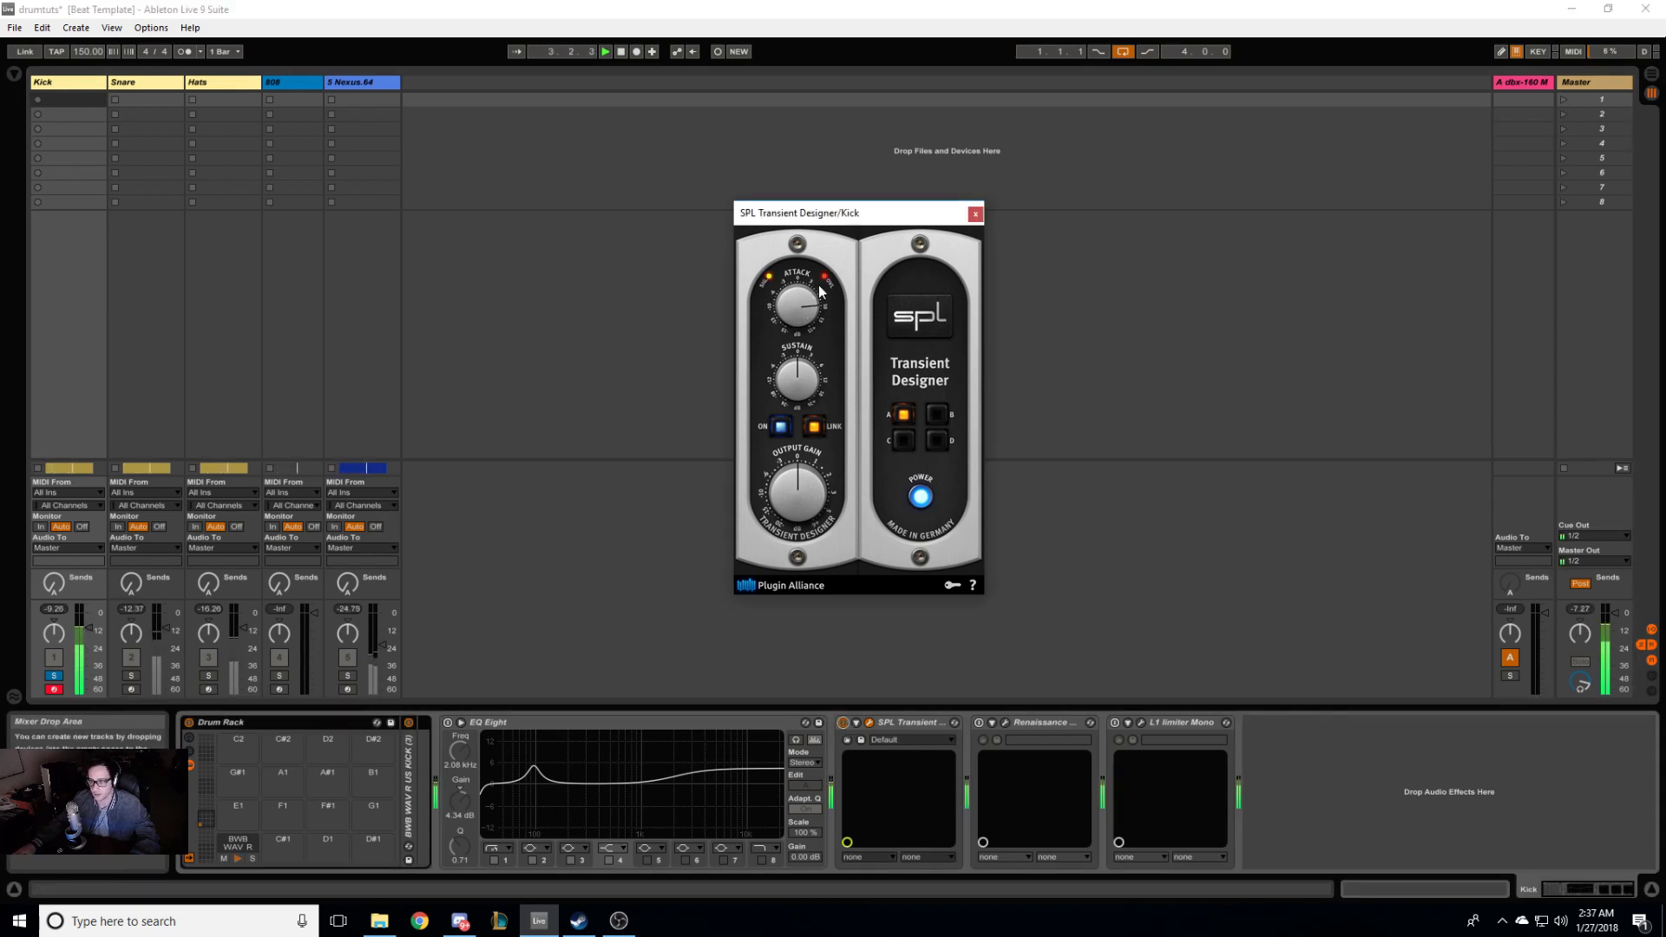
# Step: Close the Transient Designer window and inspect the L1 limiter Mono interface on the Kick track
pyautogui.click(975, 214)
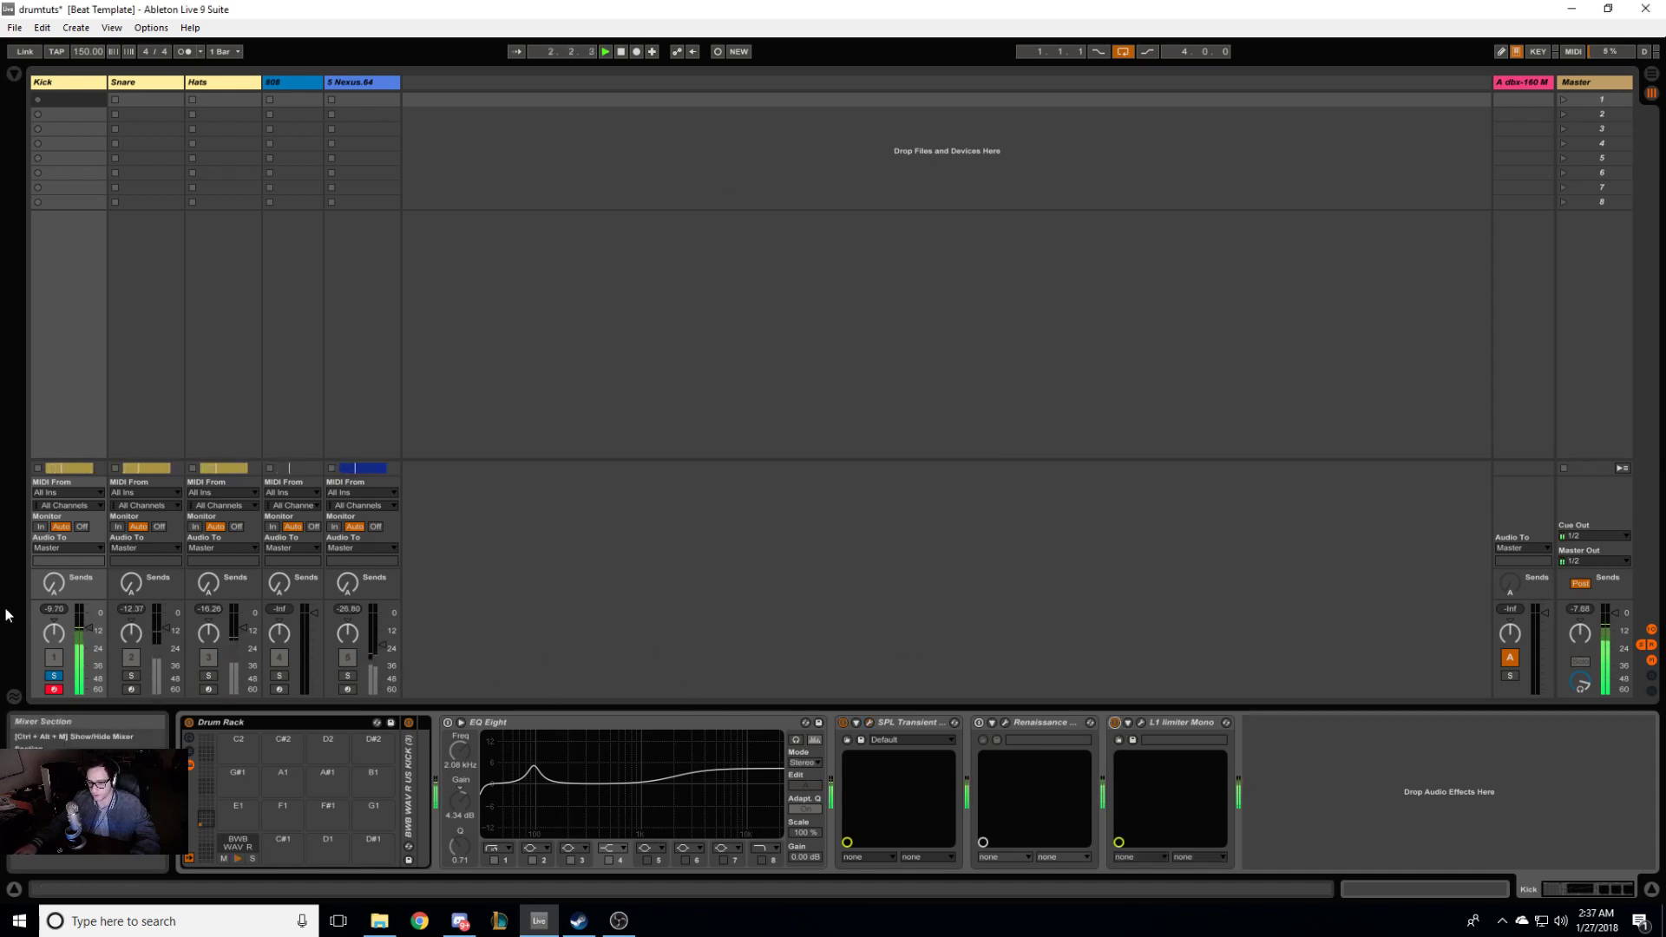
pyautogui.click(1142, 725)
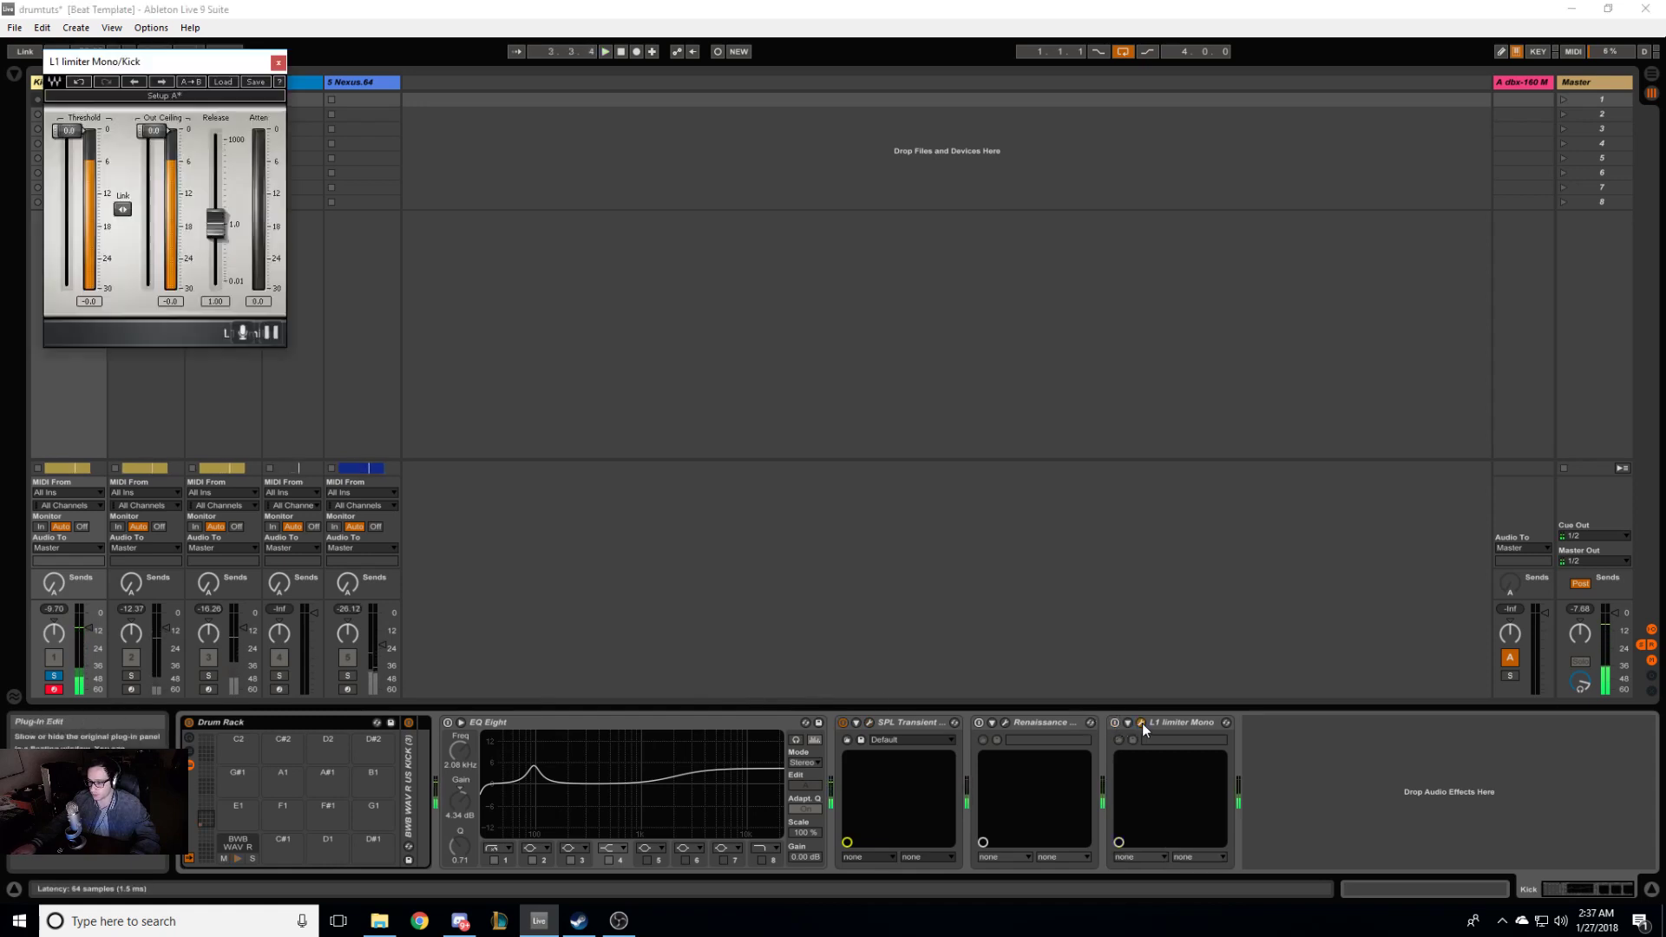
pyautogui.click(277, 63)
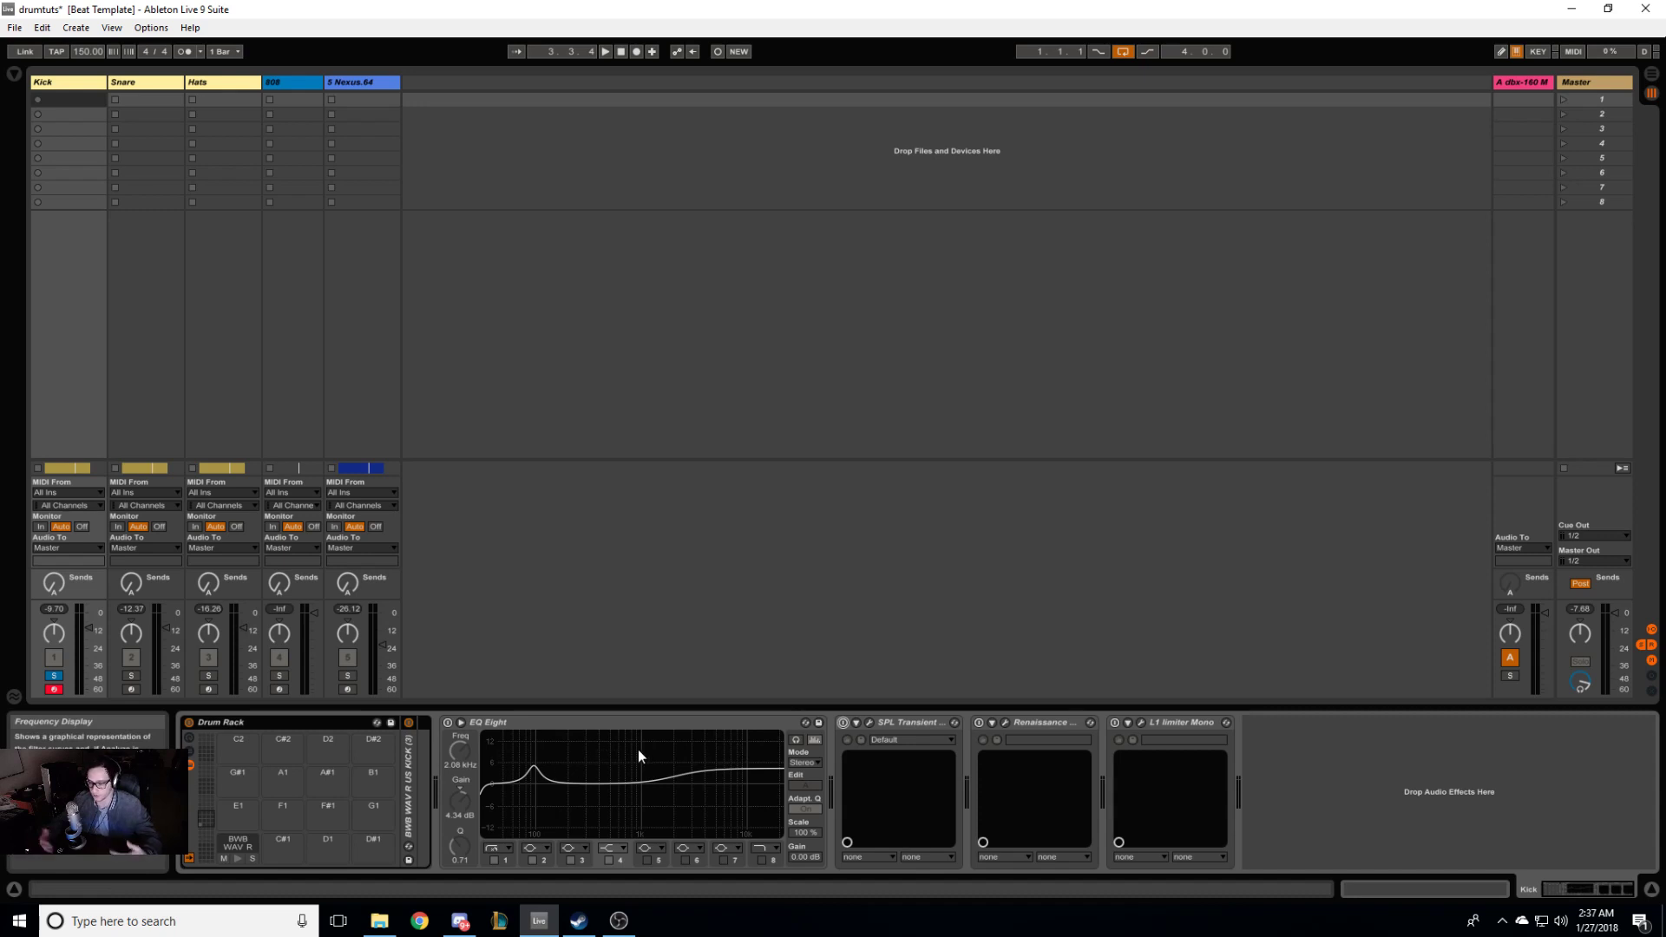
# Step: Switch on EQ Eight on the Kick track and turn off its low-cut band 1 and high-shelf band 4
pyautogui.click(448, 723)
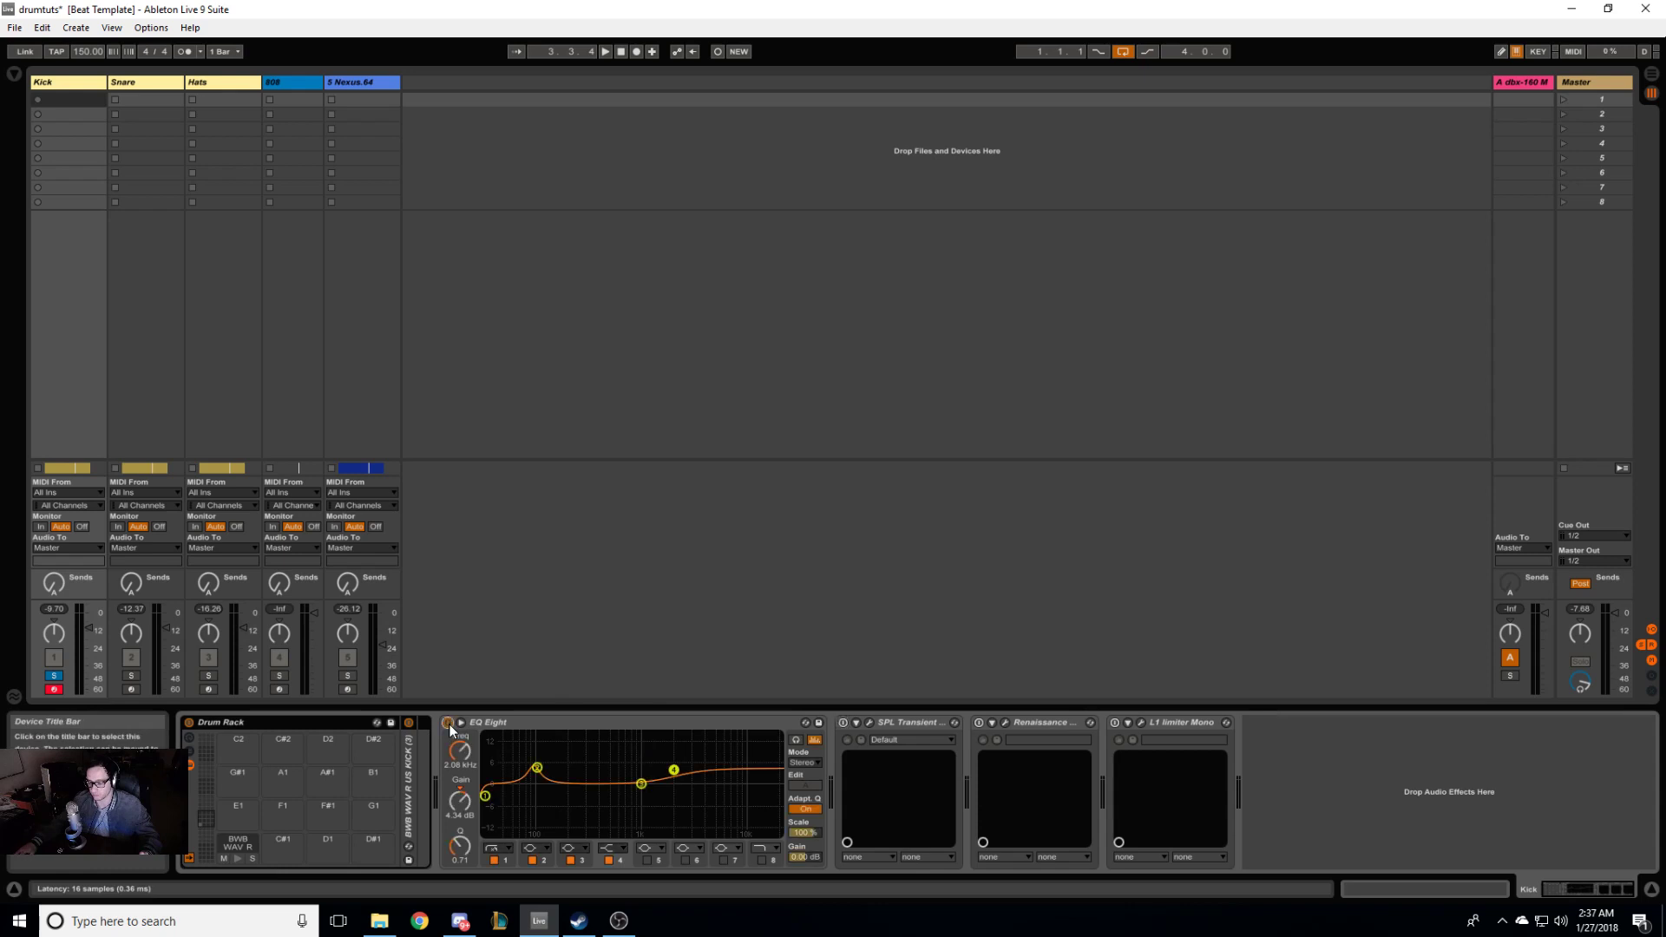
pyautogui.click(485, 795)
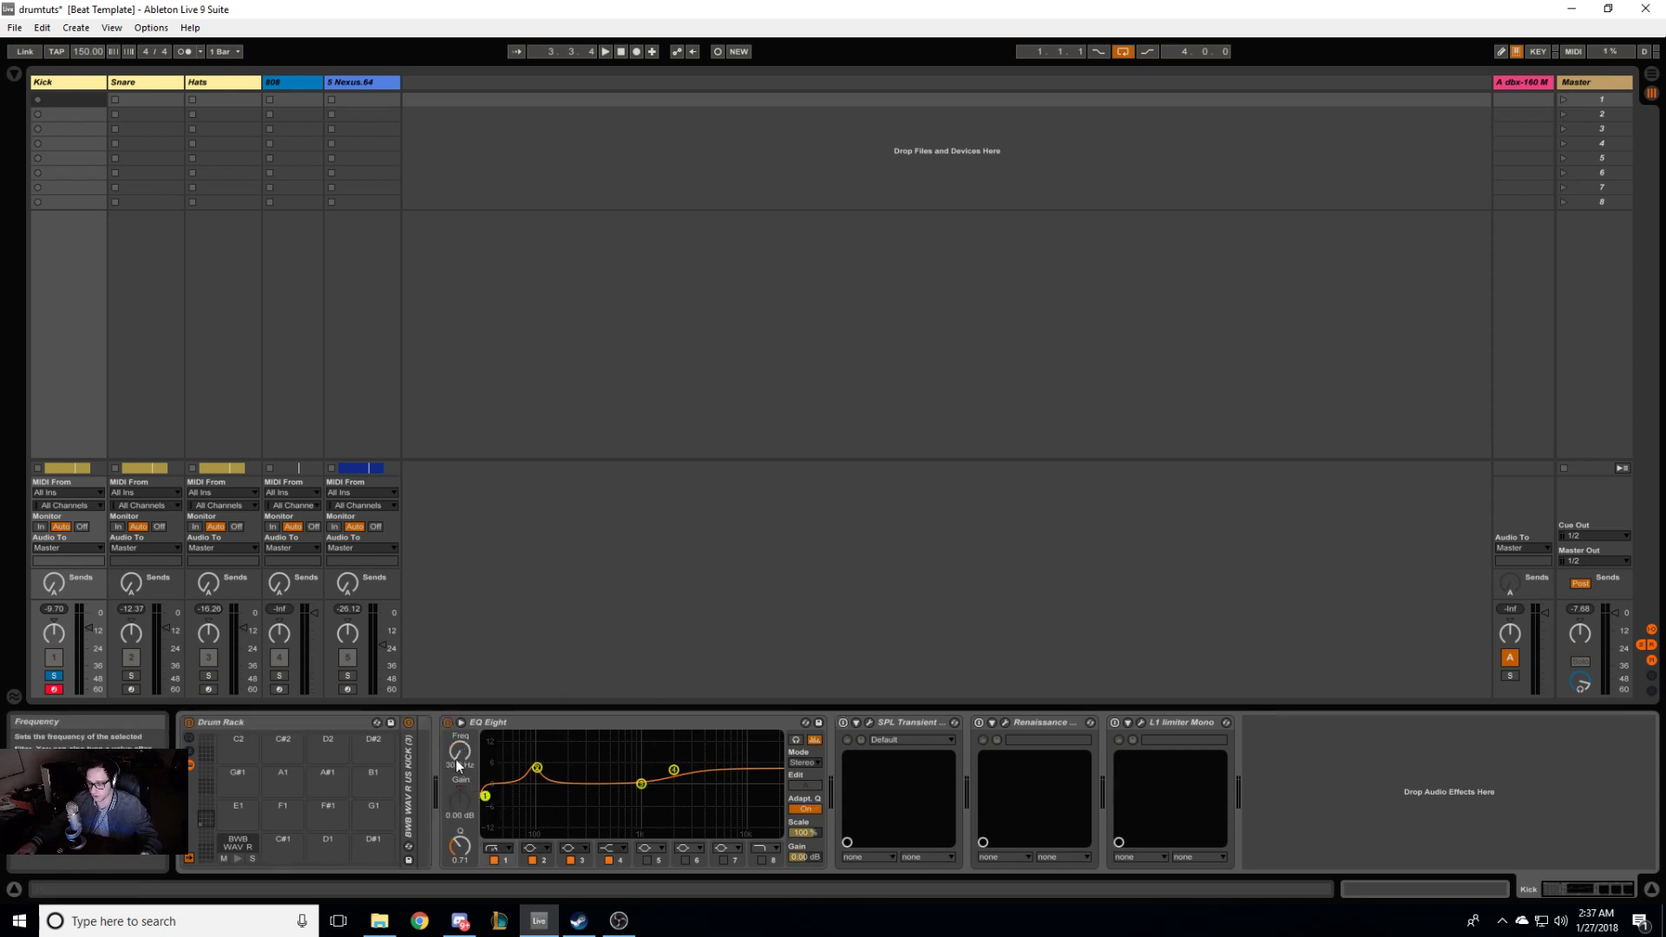
pyautogui.moveTo(457, 757); pyautogui.dragTo(457, 743)
pyautogui.moveTo(457, 743); pyautogui.dragTo(457, 753)
pyautogui.click(495, 861)
pyautogui.click(539, 768)
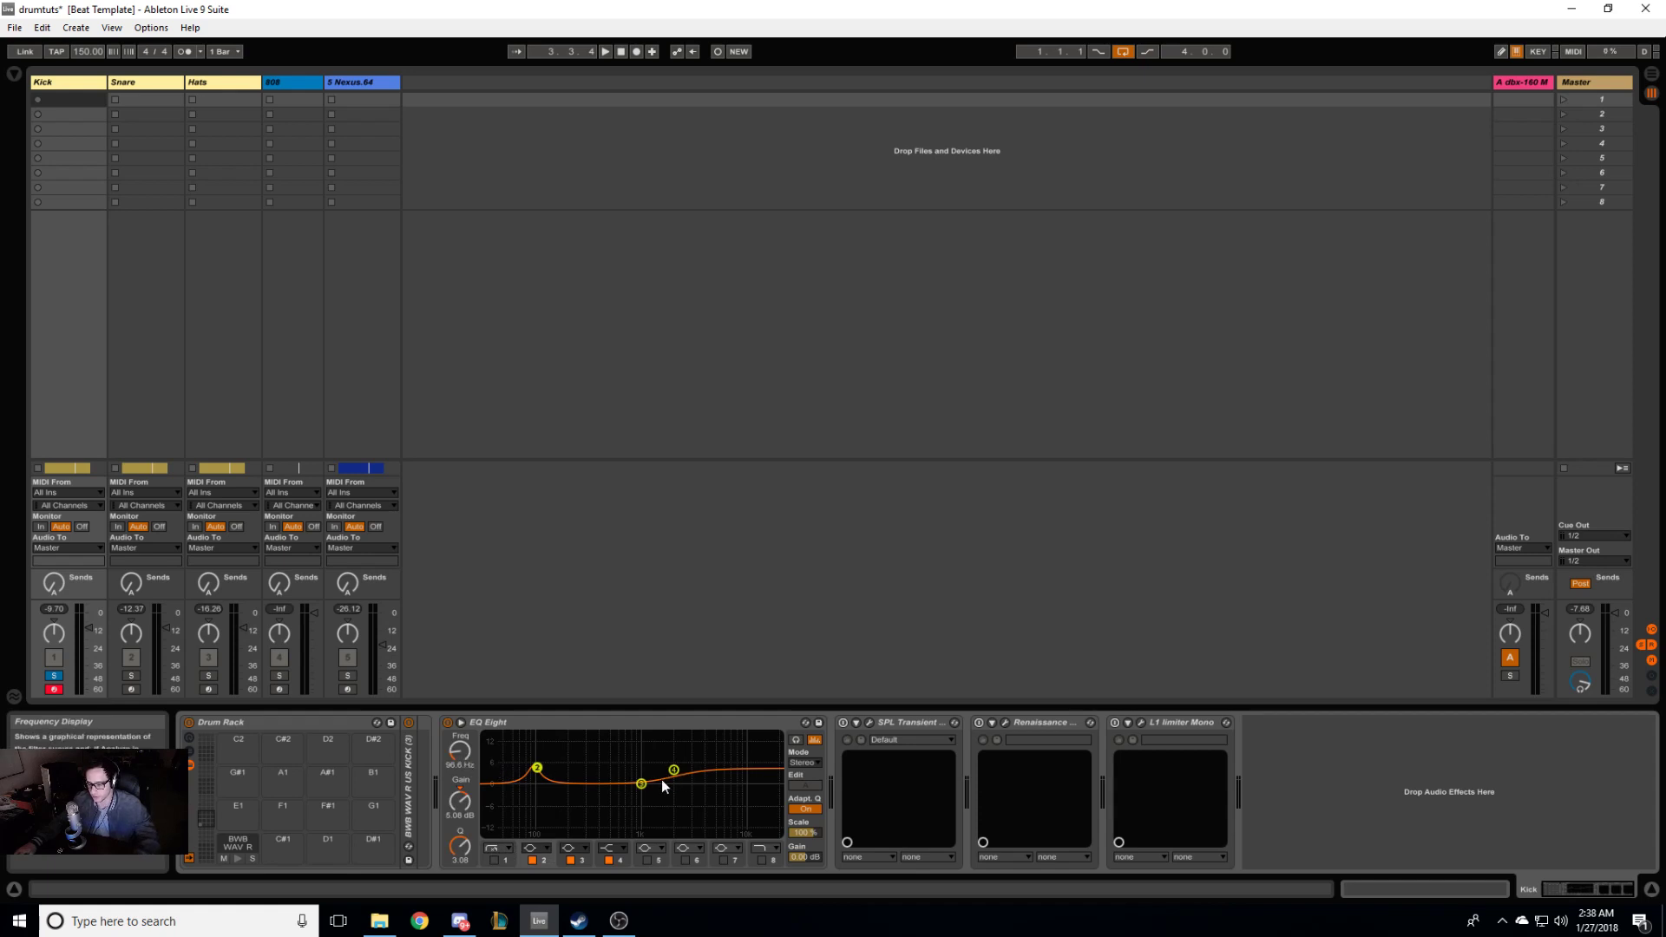
pyautogui.click(608, 860)
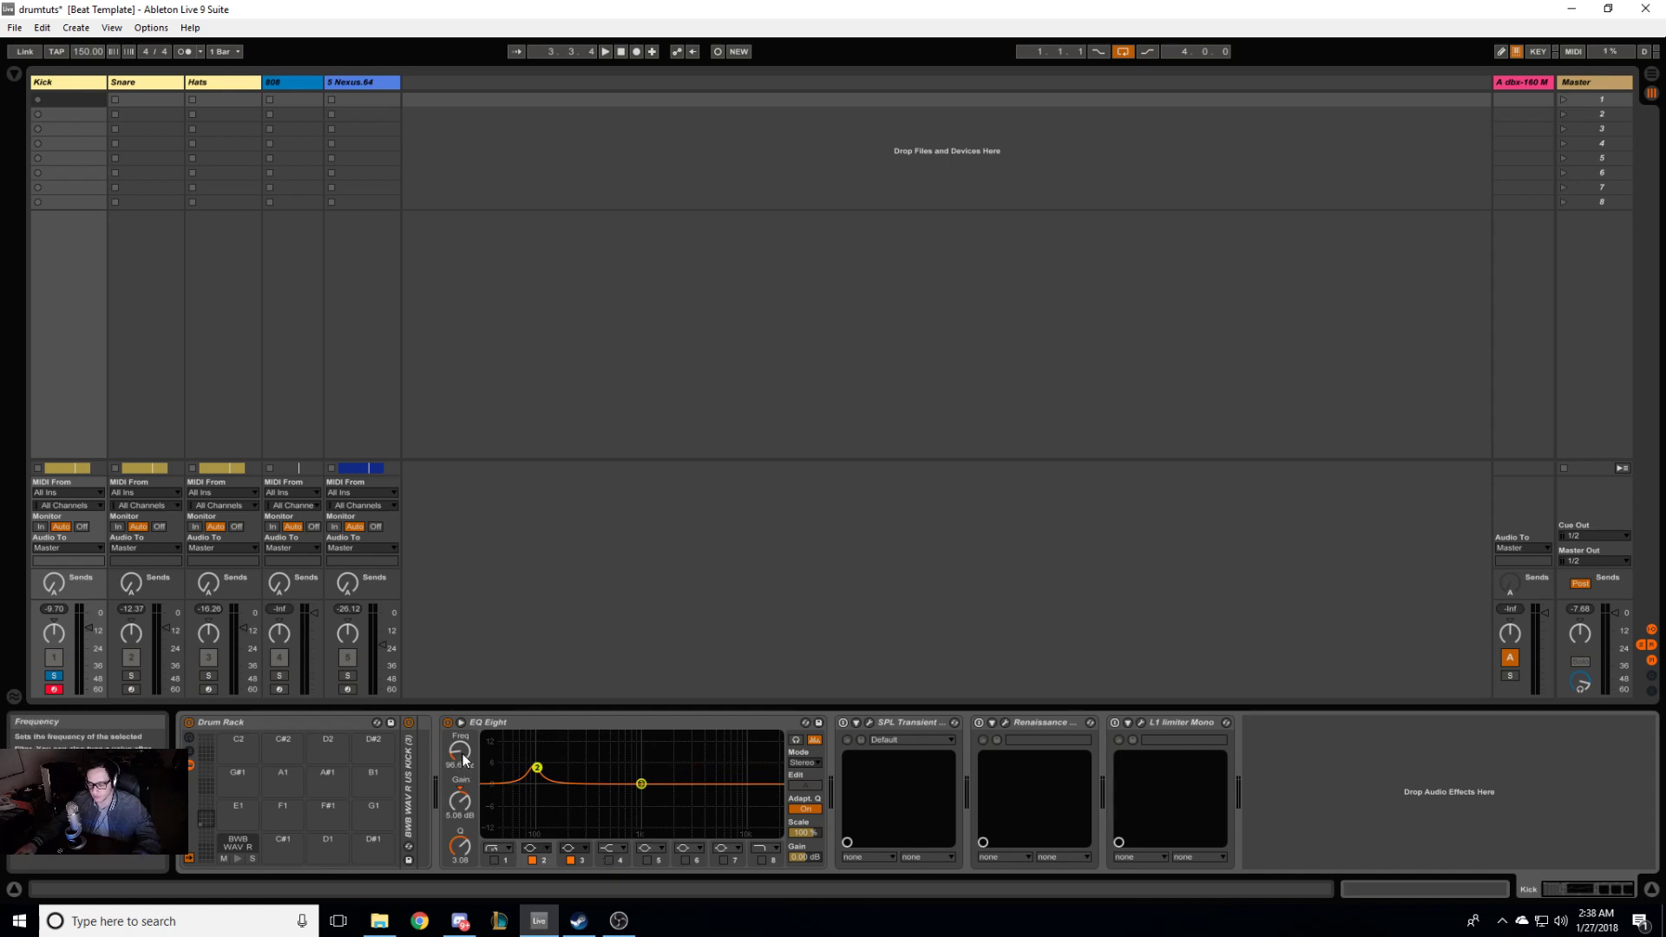
# Step: Sweep the frequency of the kick's EQ band 2, ending at 100 Hz
pyautogui.press('space')
pyautogui.moveTo(467, 757)
pyautogui.mouseDown()
pyautogui.moveTo(467, 773)
pyautogui.moveTo(467, 756)
pyautogui.mouseUp()
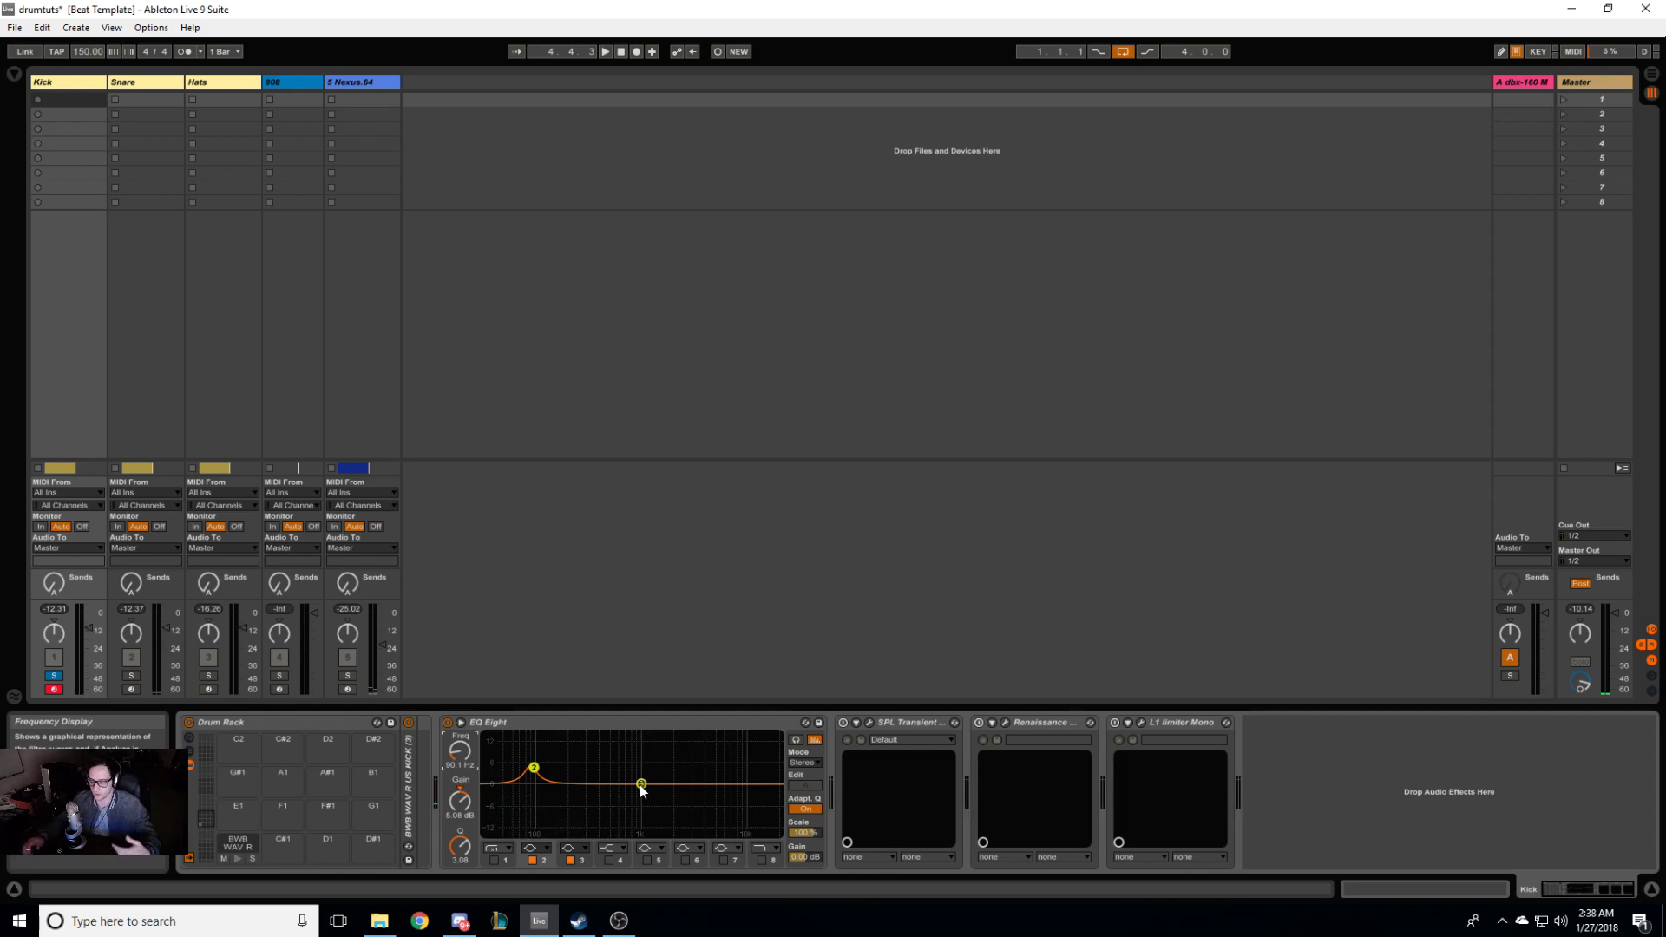
pyautogui.moveTo(446, 757); pyautogui.dragTo(446, 750)
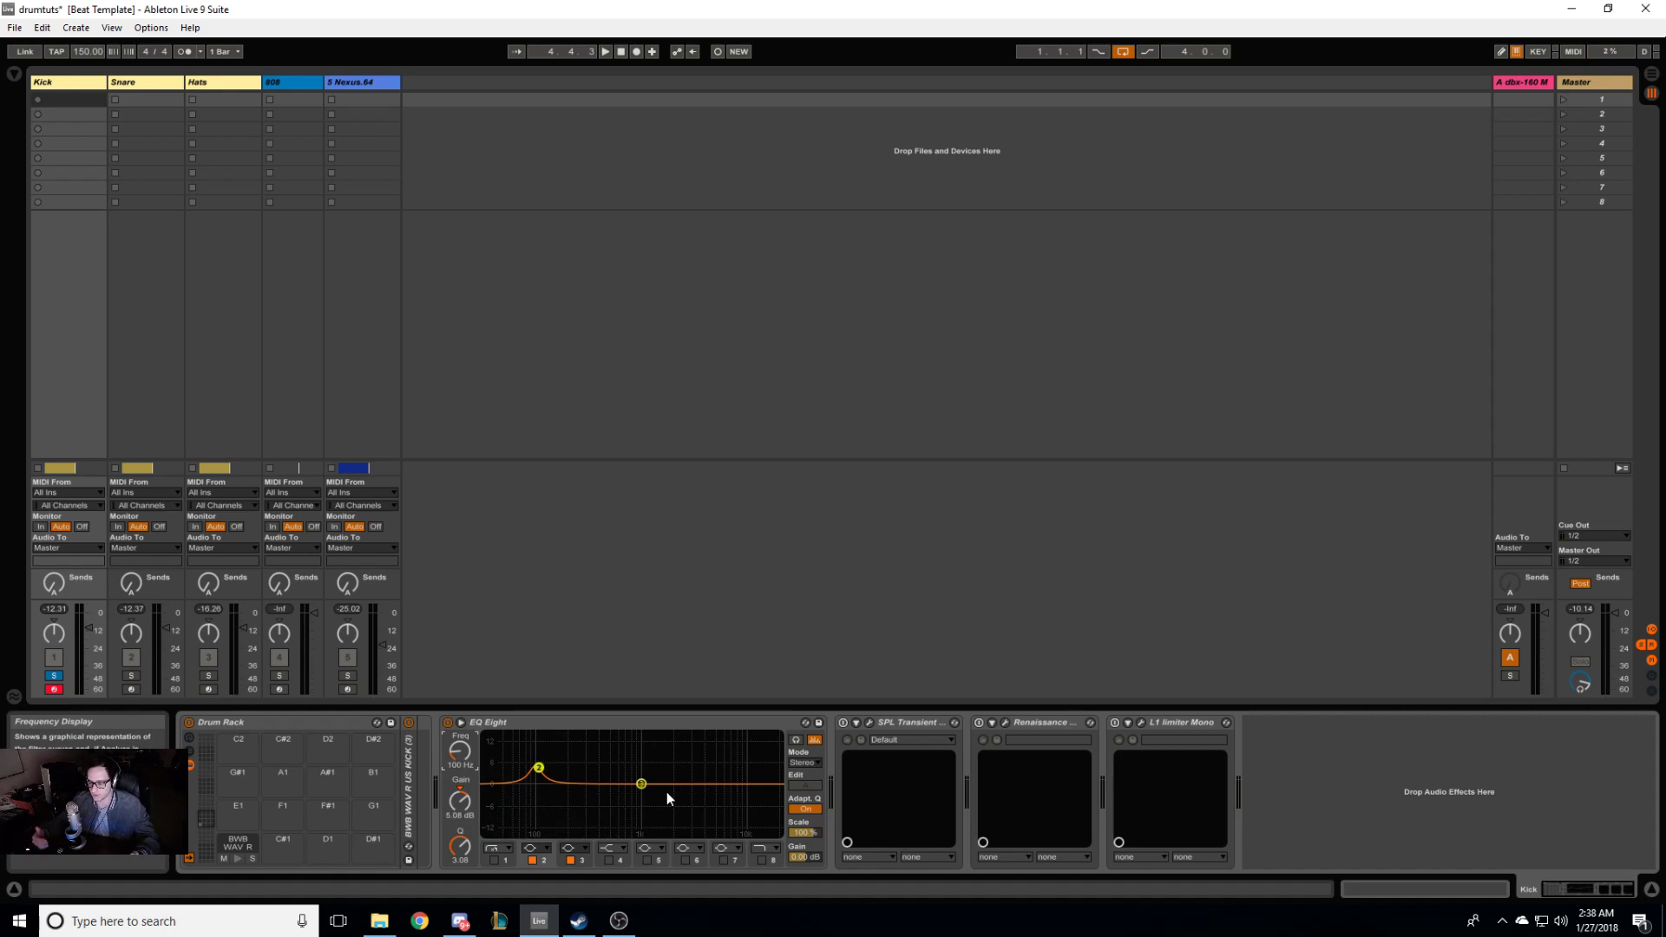
# Step: Turn EQ Eight's band 4 back on and move its high shelf to about 1.87 kHz with 6 dB of gain
pyautogui.click(612, 859)
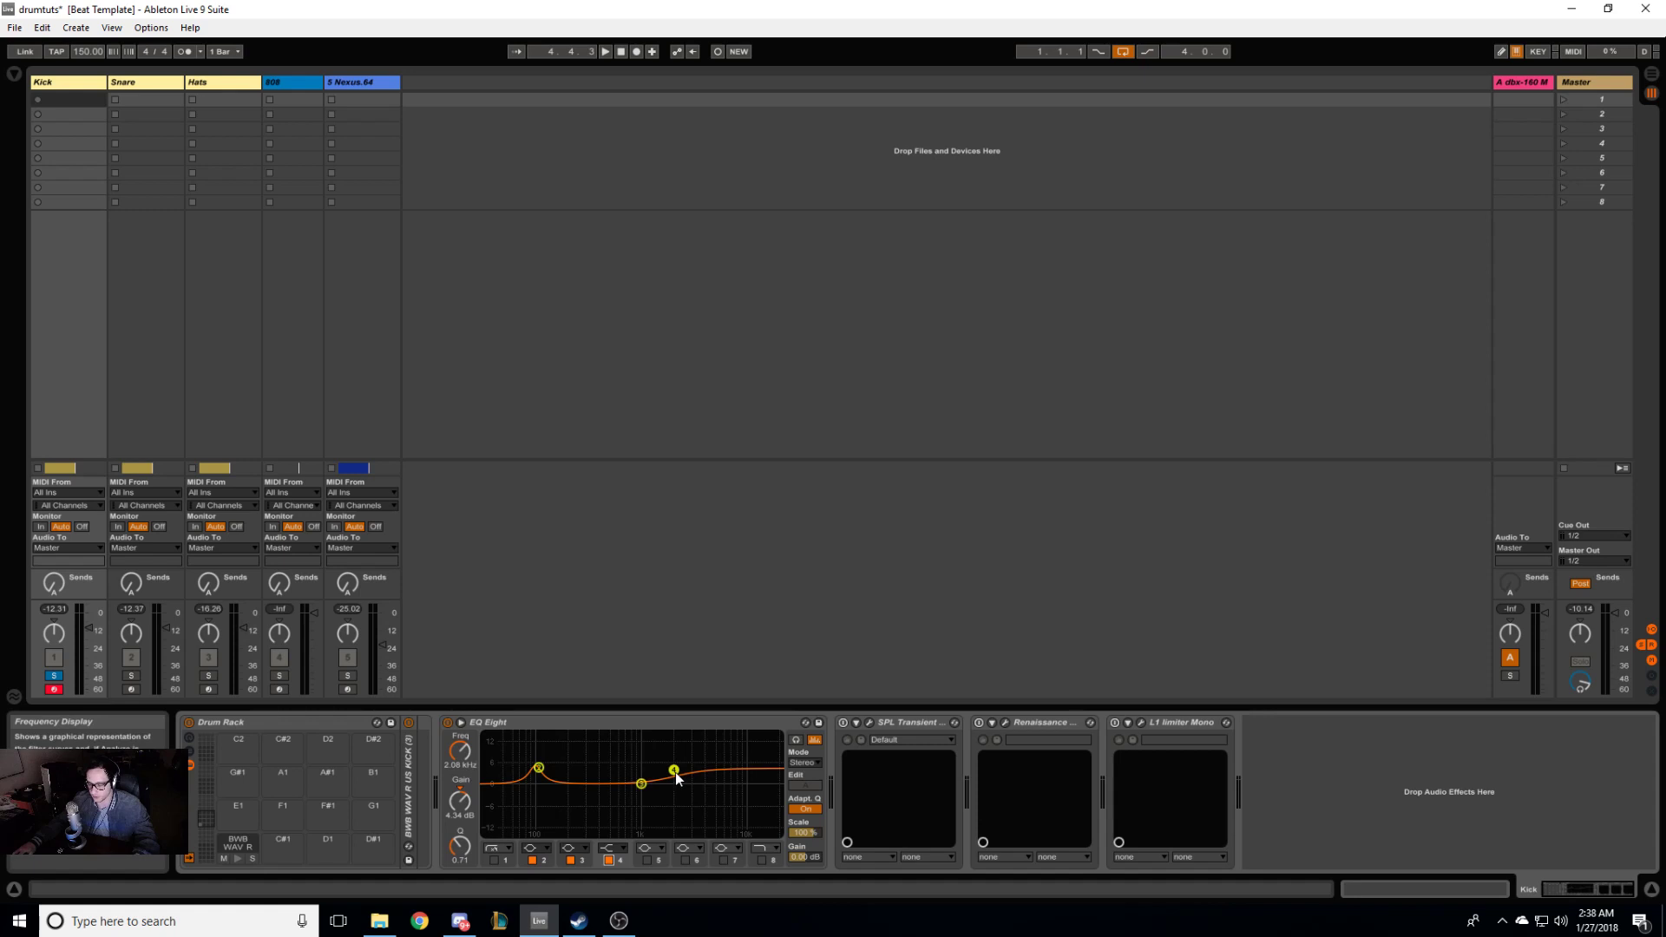
pyautogui.moveTo(675, 770); pyautogui.dragTo(664, 764)
pyautogui.press('space')
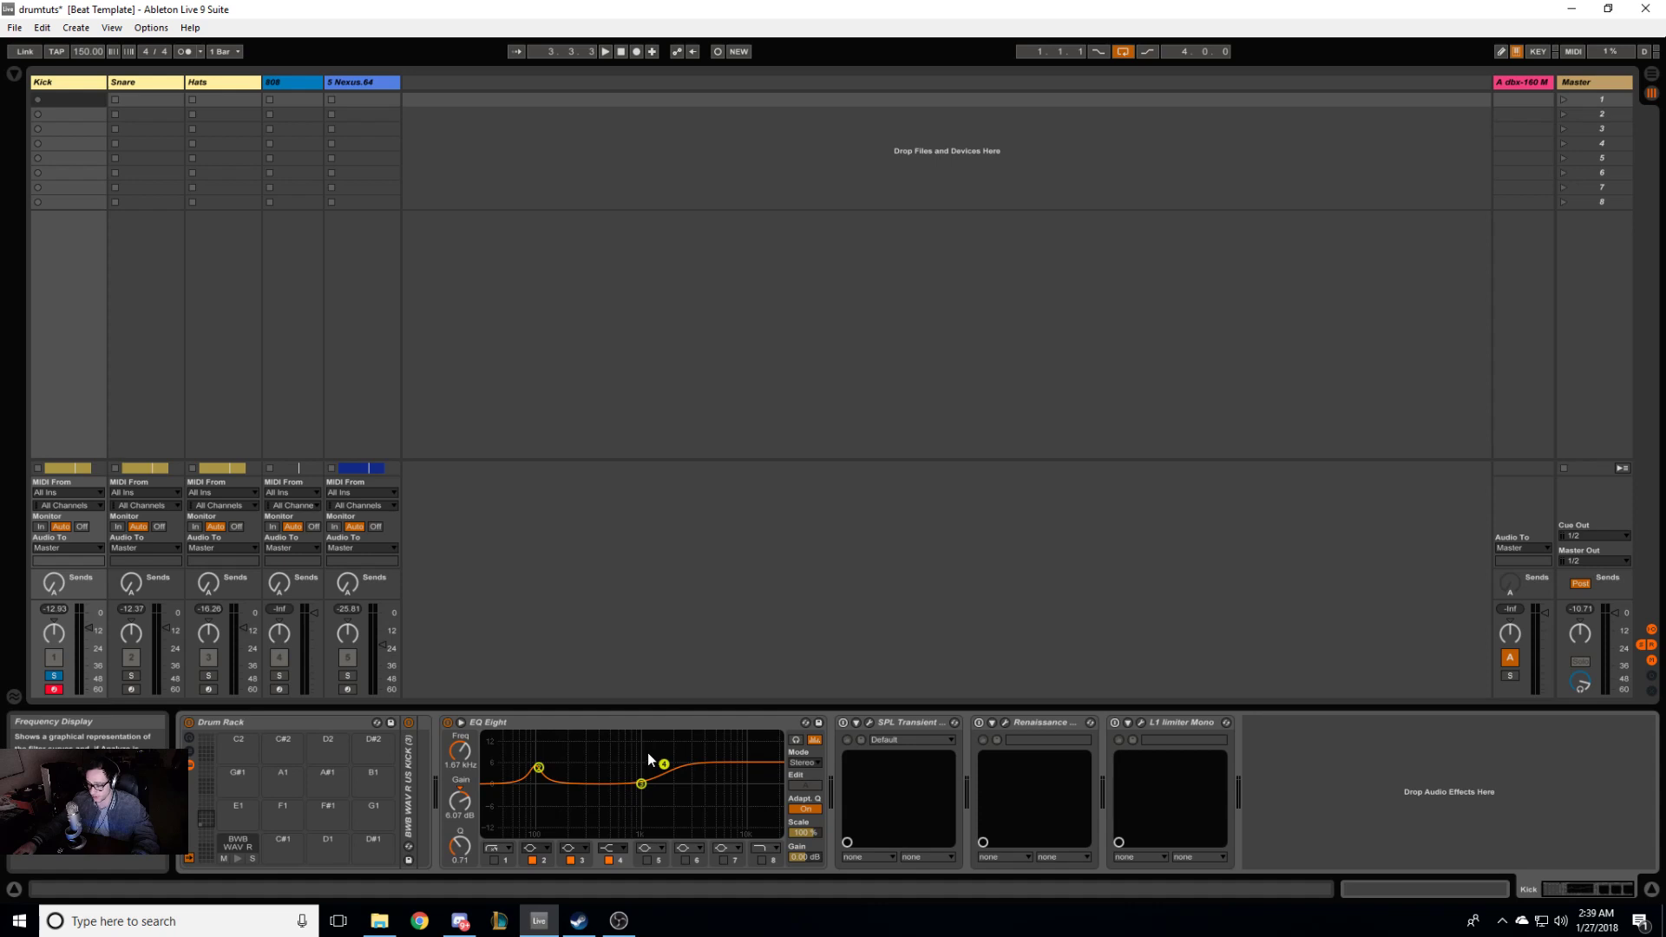
# Step: Shift EQ band 2 to about 86 Hz and 5.3 dB, and band 4 to about 1.44 kHz and 7 dB
pyautogui.click(539, 768)
pyautogui.moveTo(539, 767); pyautogui.dragTo(531, 767)
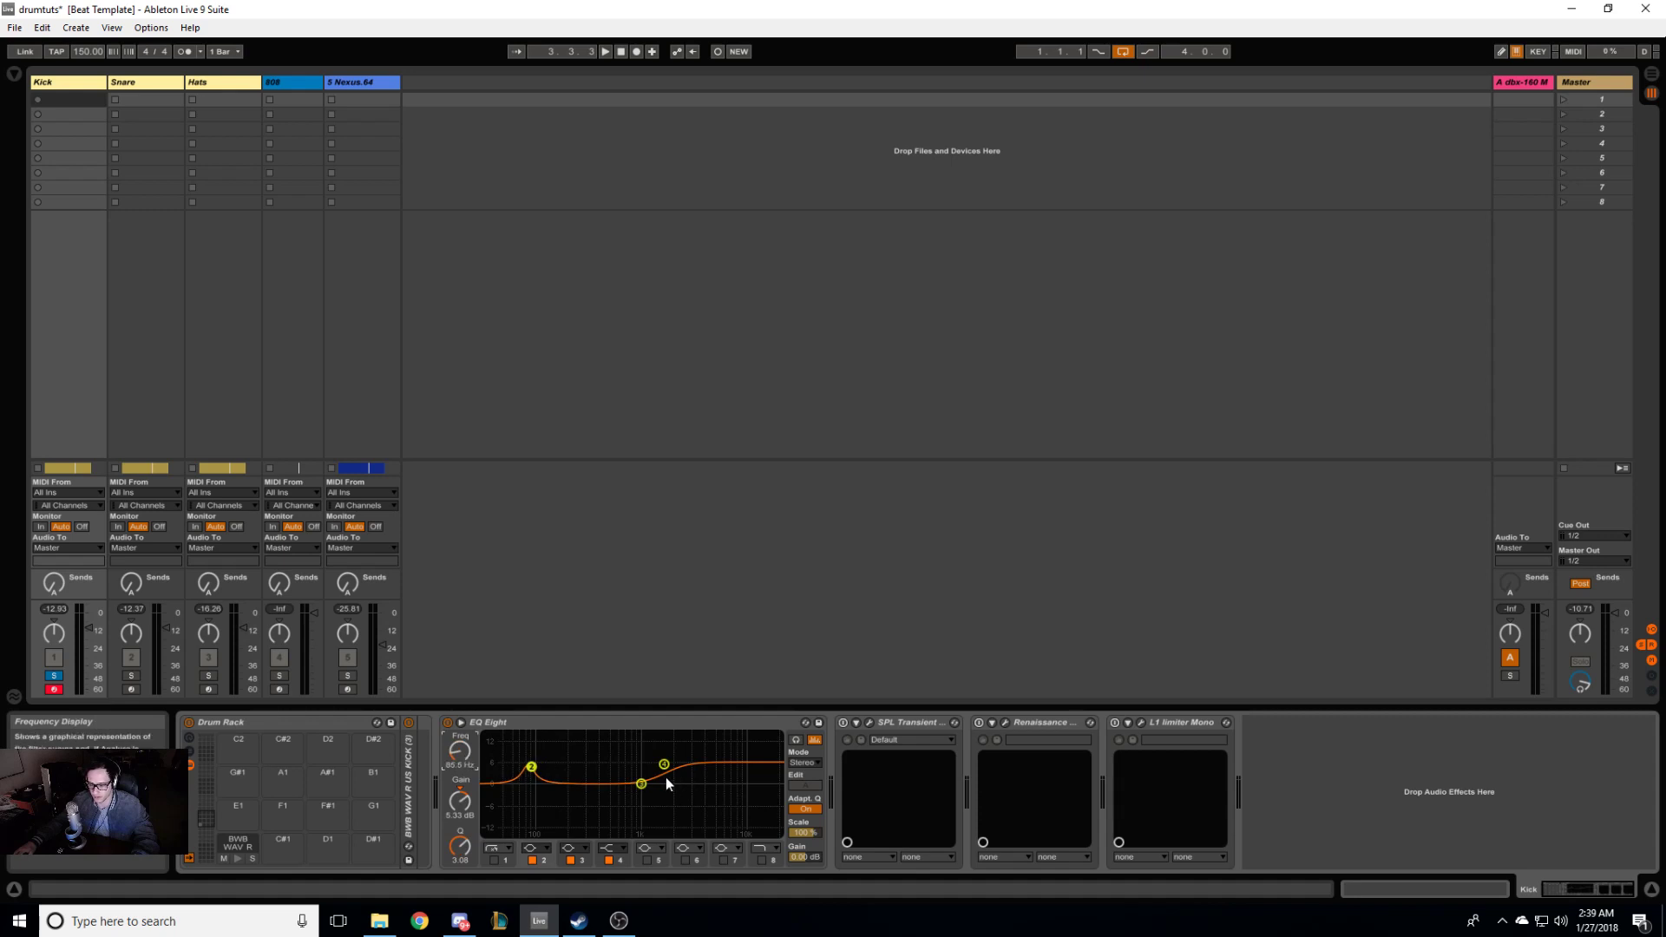
pyautogui.moveTo(664, 765); pyautogui.dragTo(658, 761)
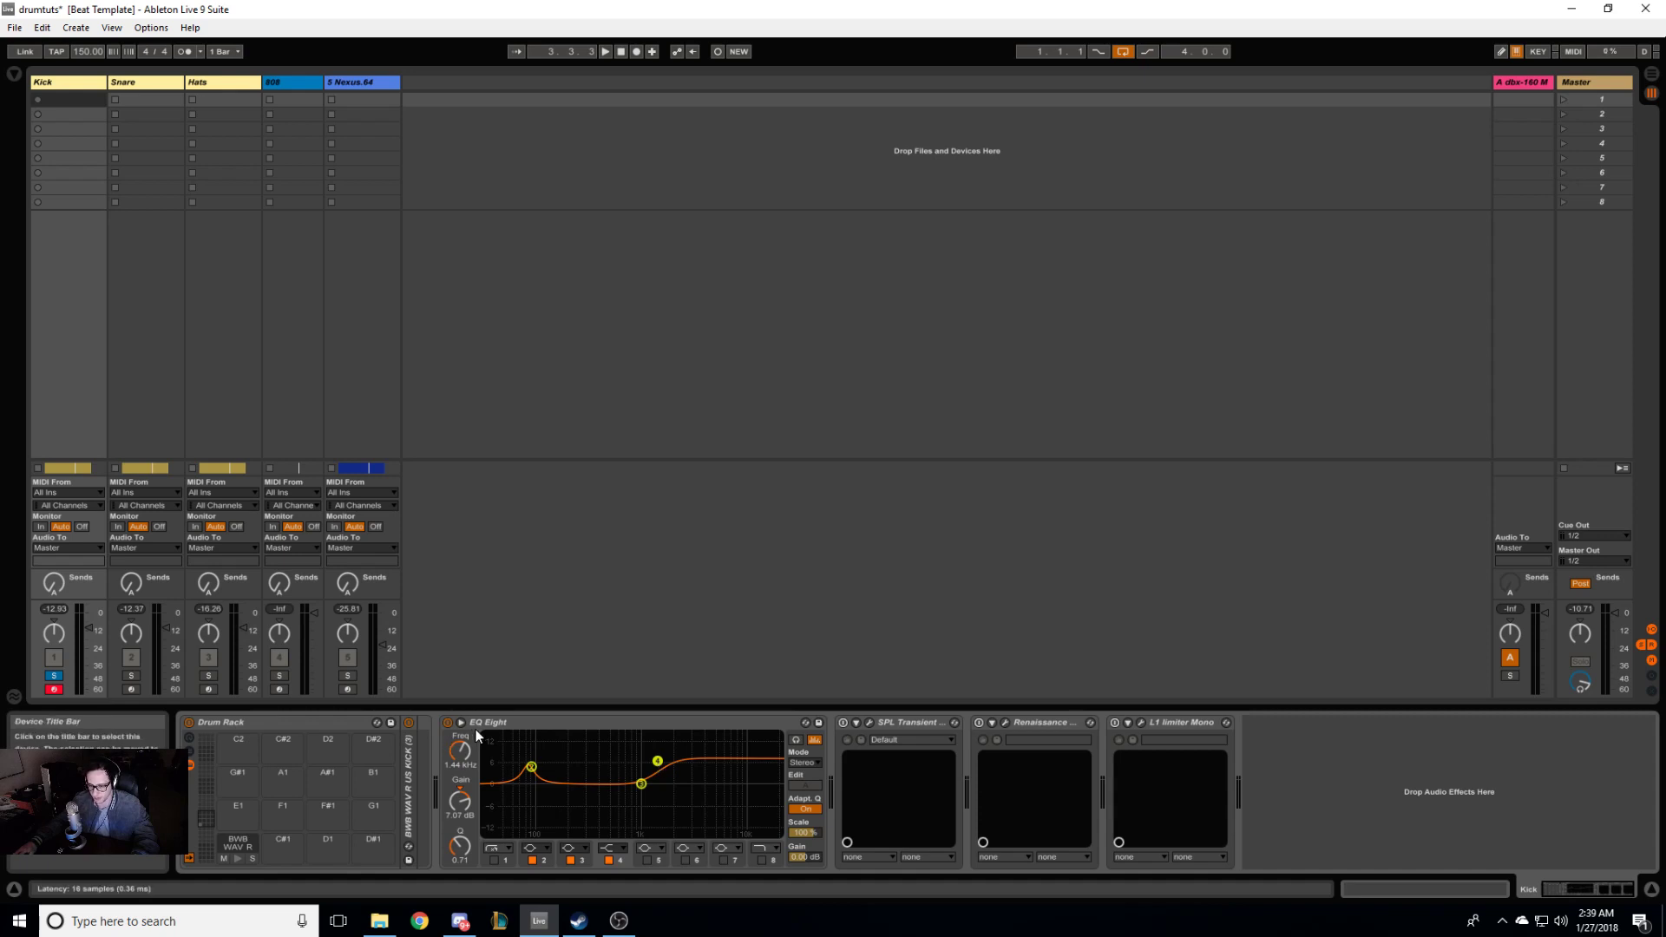
# Step: During playback, lower EQ band 2's frequency and gain slightly and move the band 4 shelf to about 2.84 kHz and 6 dB
pyautogui.press('space')
pyautogui.moveTo(656, 763); pyautogui.dragTo(661, 776)
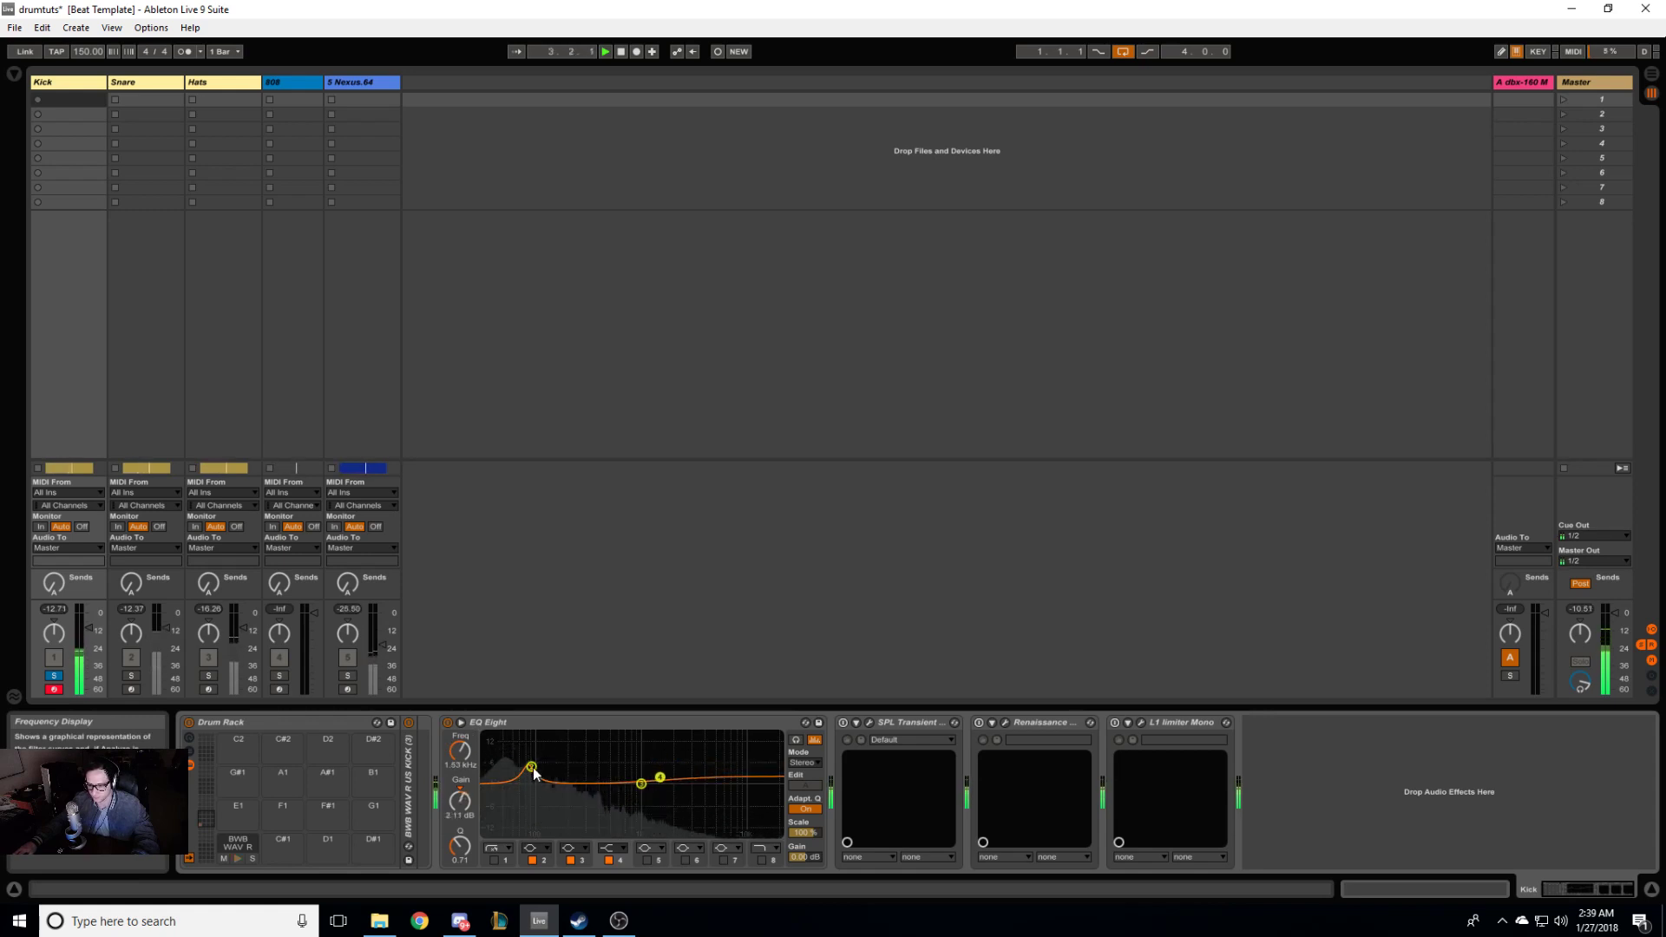
pyautogui.moveTo(531, 767); pyautogui.dragTo(519, 769)
pyautogui.moveTo(661, 778); pyautogui.dragTo(687, 764)
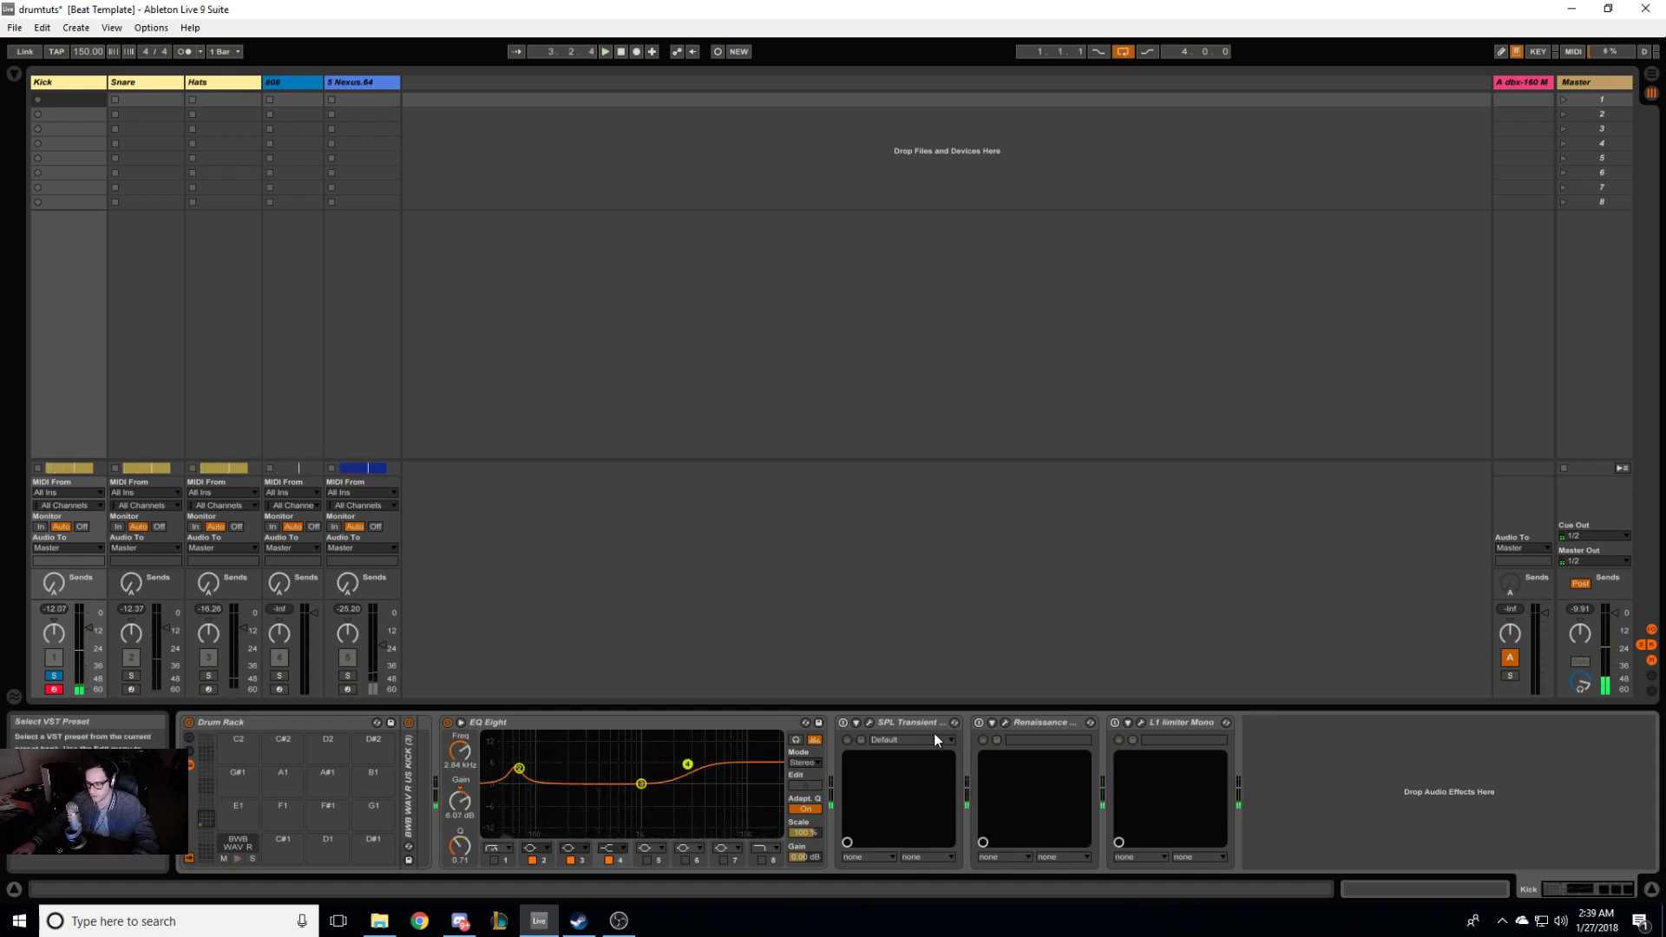
# Step: Audition the Transient Designer together with the EQ on the kick, and bypass both devices
pyautogui.click(842, 723)
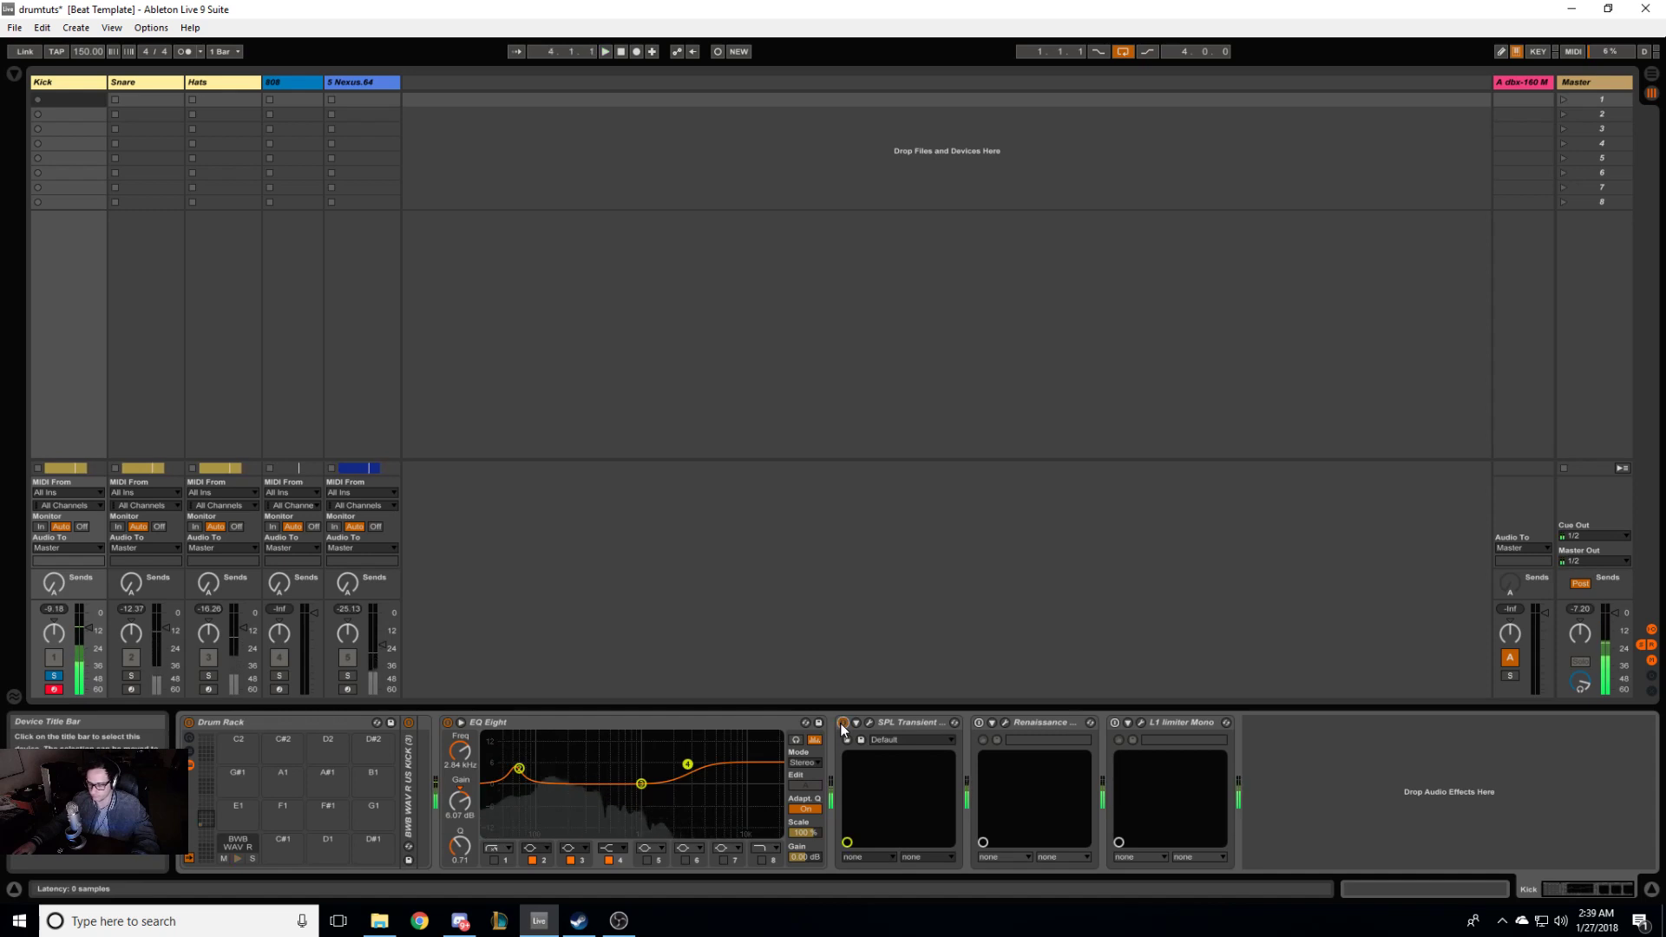
pyautogui.click(447, 722)
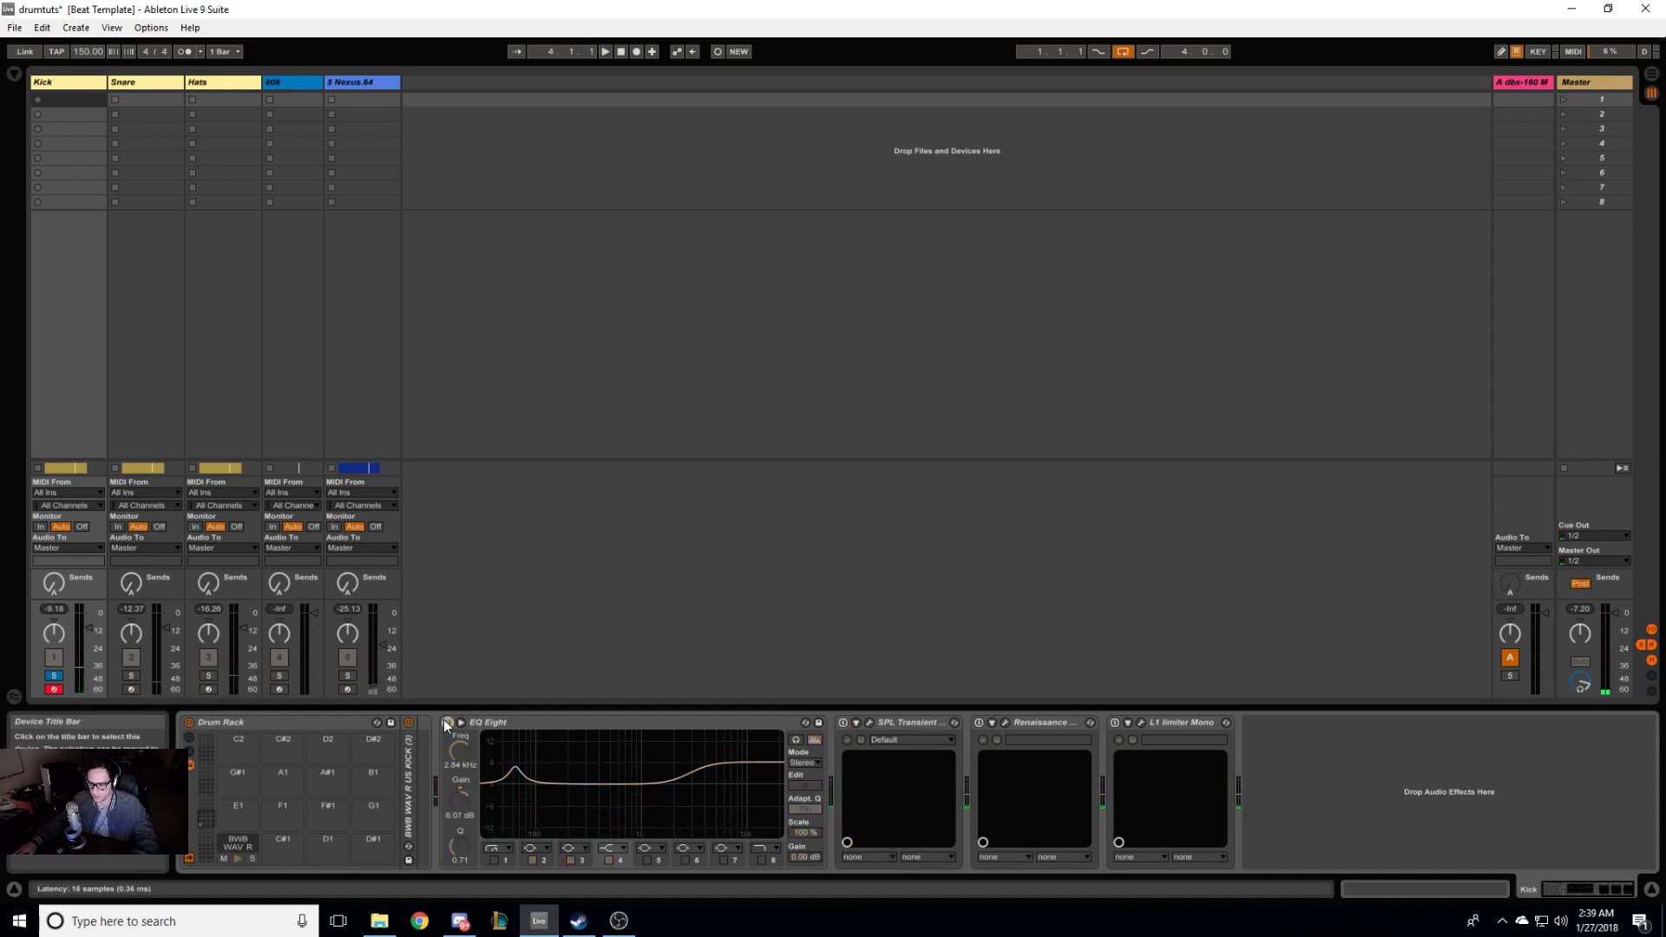
# Step: Open Renaissance Axx on the Kick track and lower its threshold to about -8.1 during playback
pyautogui.click(1004, 721)
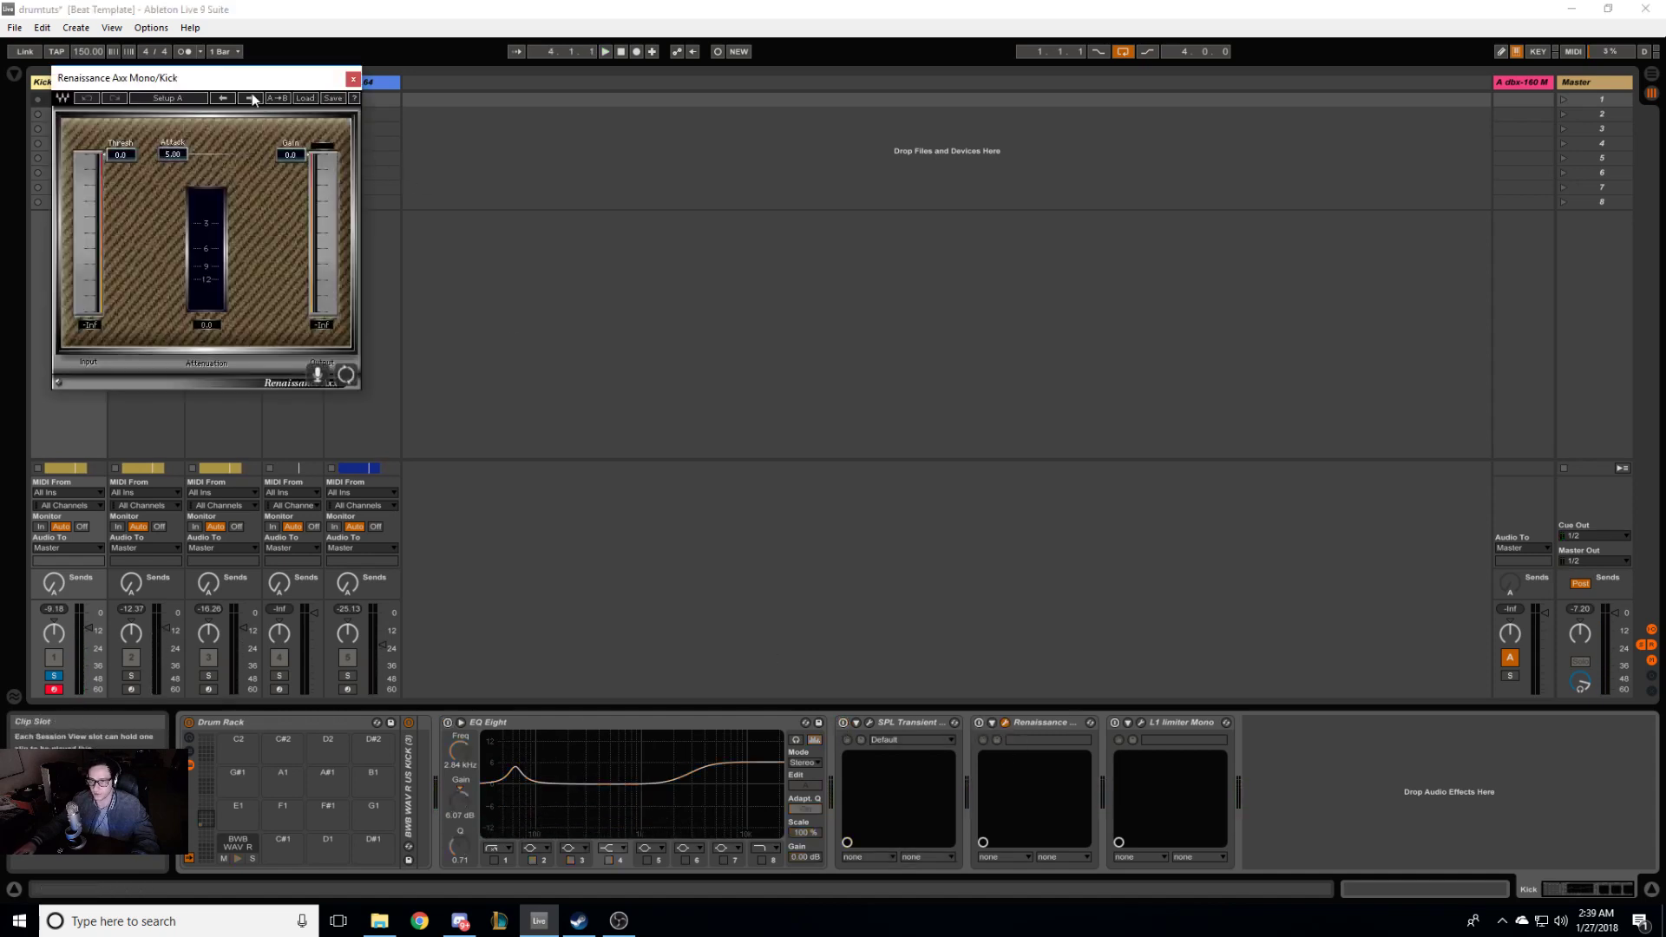
pyautogui.moveTo(211, 78); pyautogui.dragTo(793, 226)
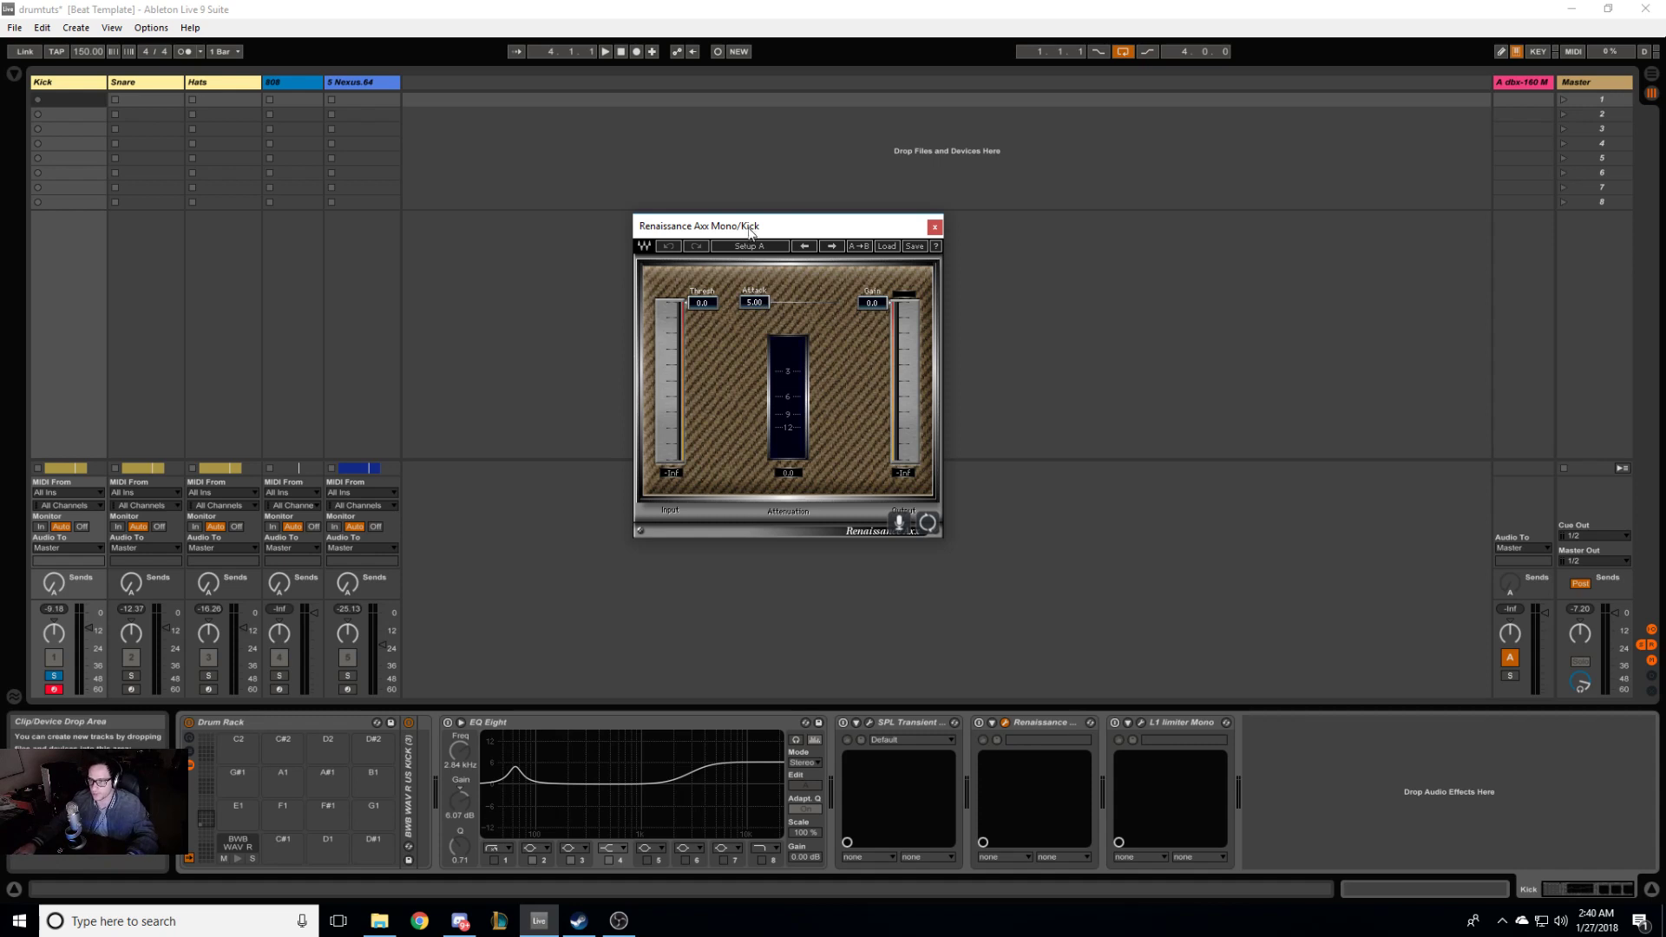
pyautogui.moveTo(751, 230); pyautogui.dragTo(765, 243)
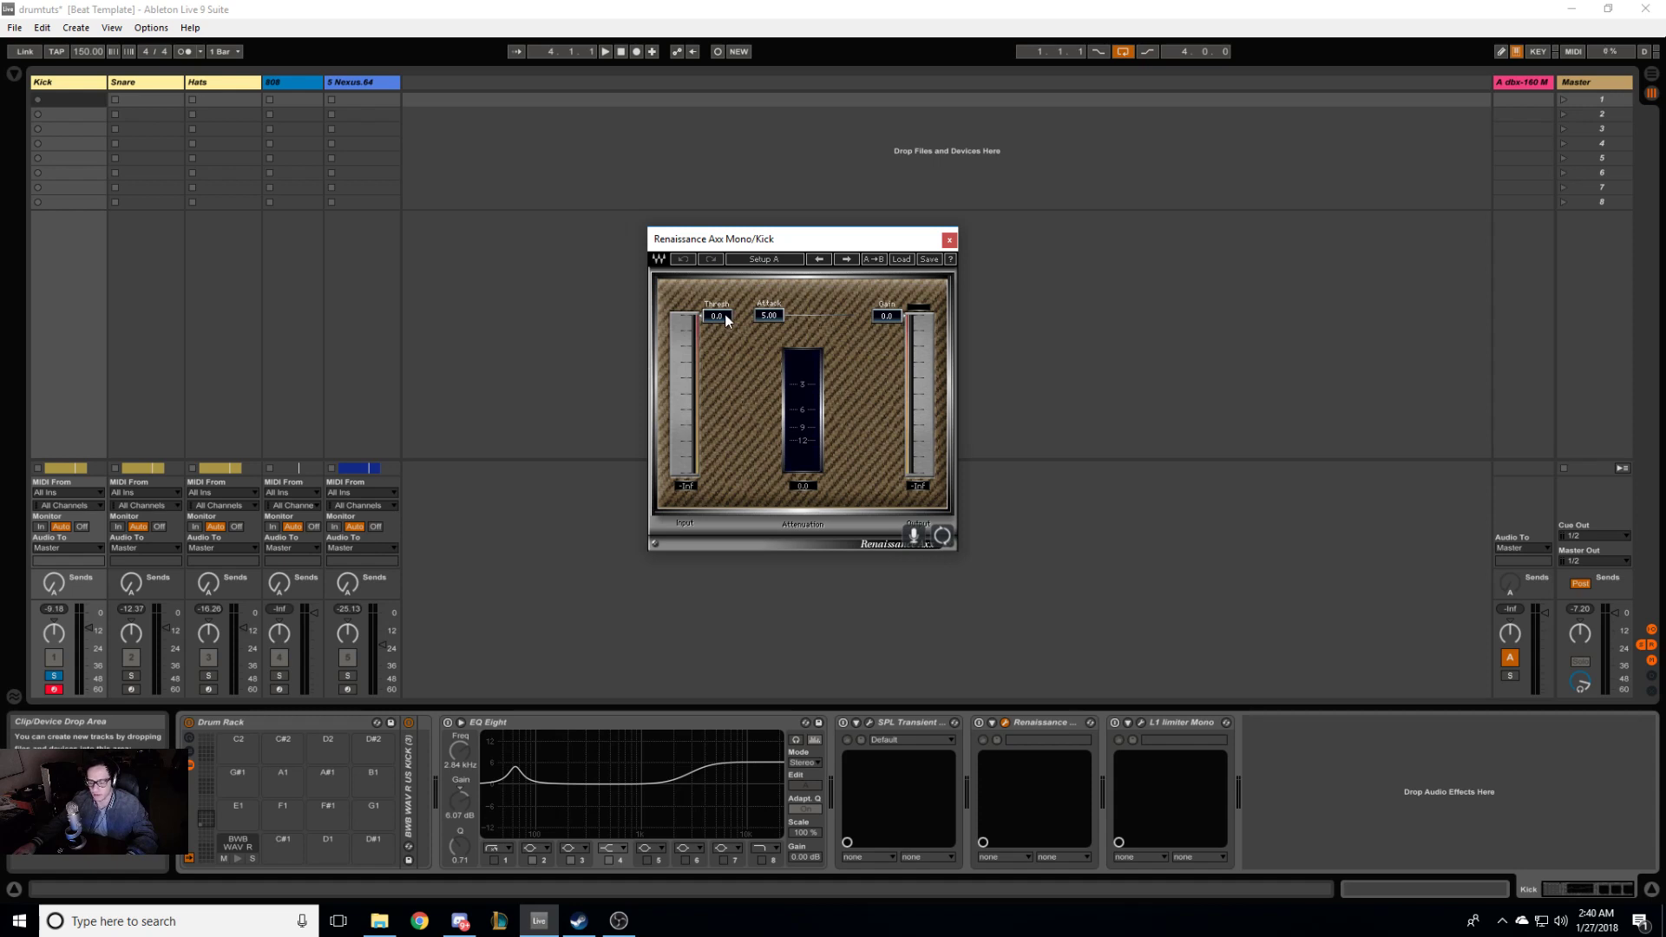
pyautogui.press('space')
pyautogui.moveTo(726, 321)
pyautogui.mouseDown()
pyautogui.moveTo(726, 425)
pyautogui.moveTo(717, 309)
pyautogui.moveTo(727, 337)
pyautogui.mouseUp()
# Step: Compare the kick with Renaissance Axx on and bypassed during playback, and recheck its settings before closing its window
pyautogui.click(978, 723)
pyautogui.click(978, 724)
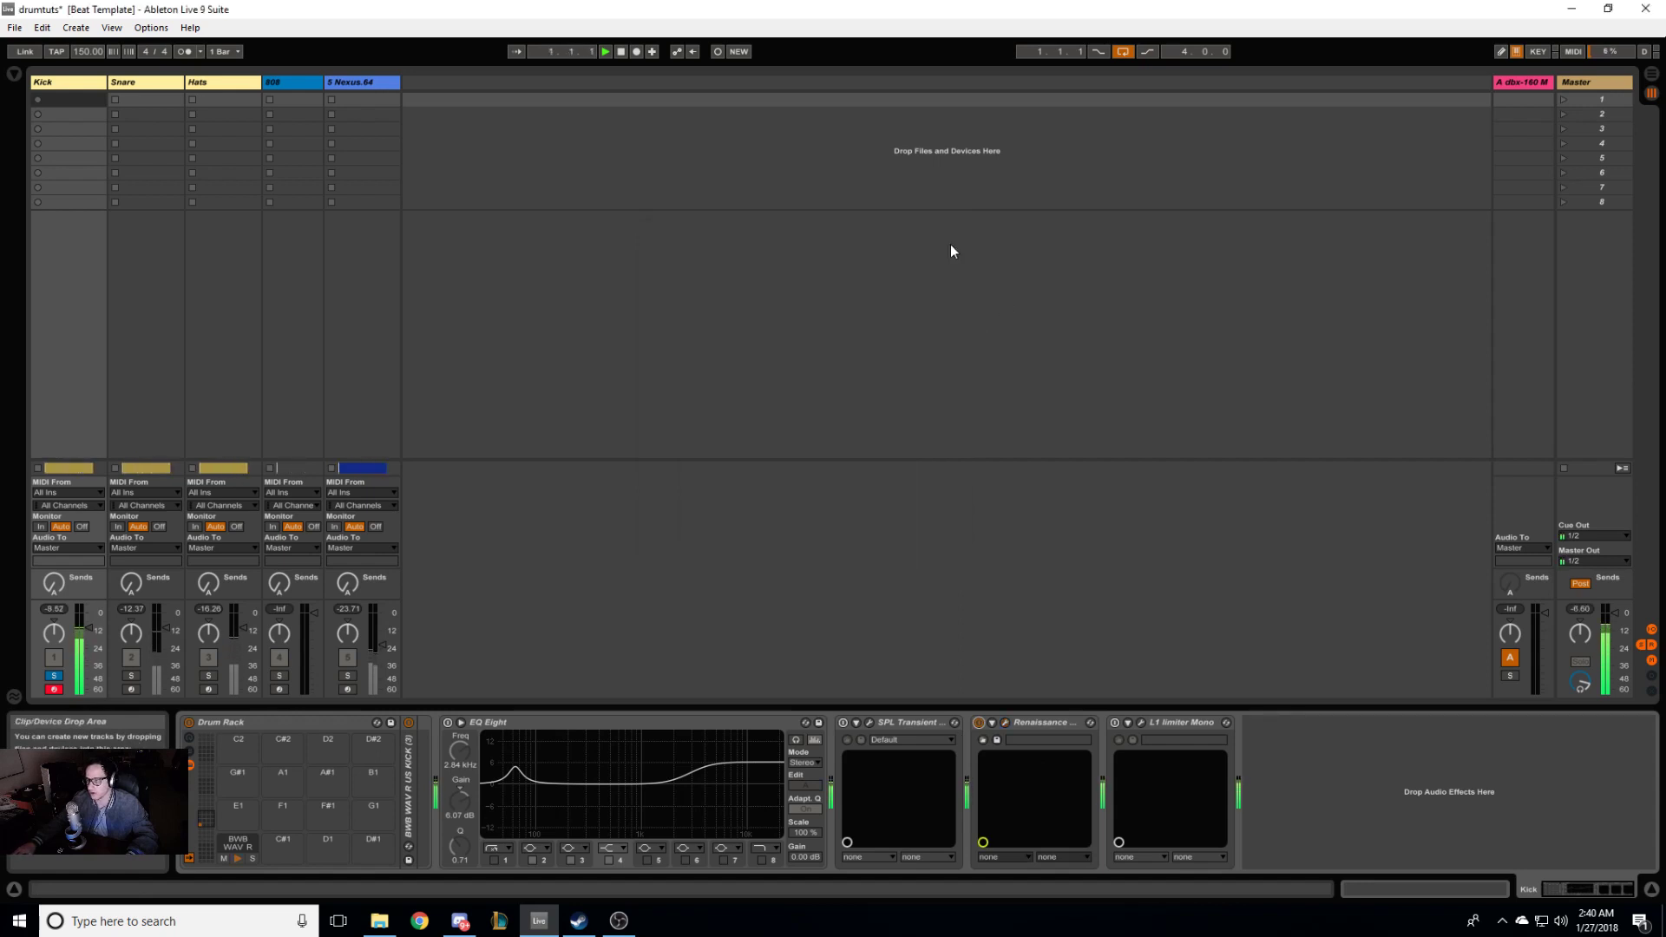
pyautogui.click(949, 240)
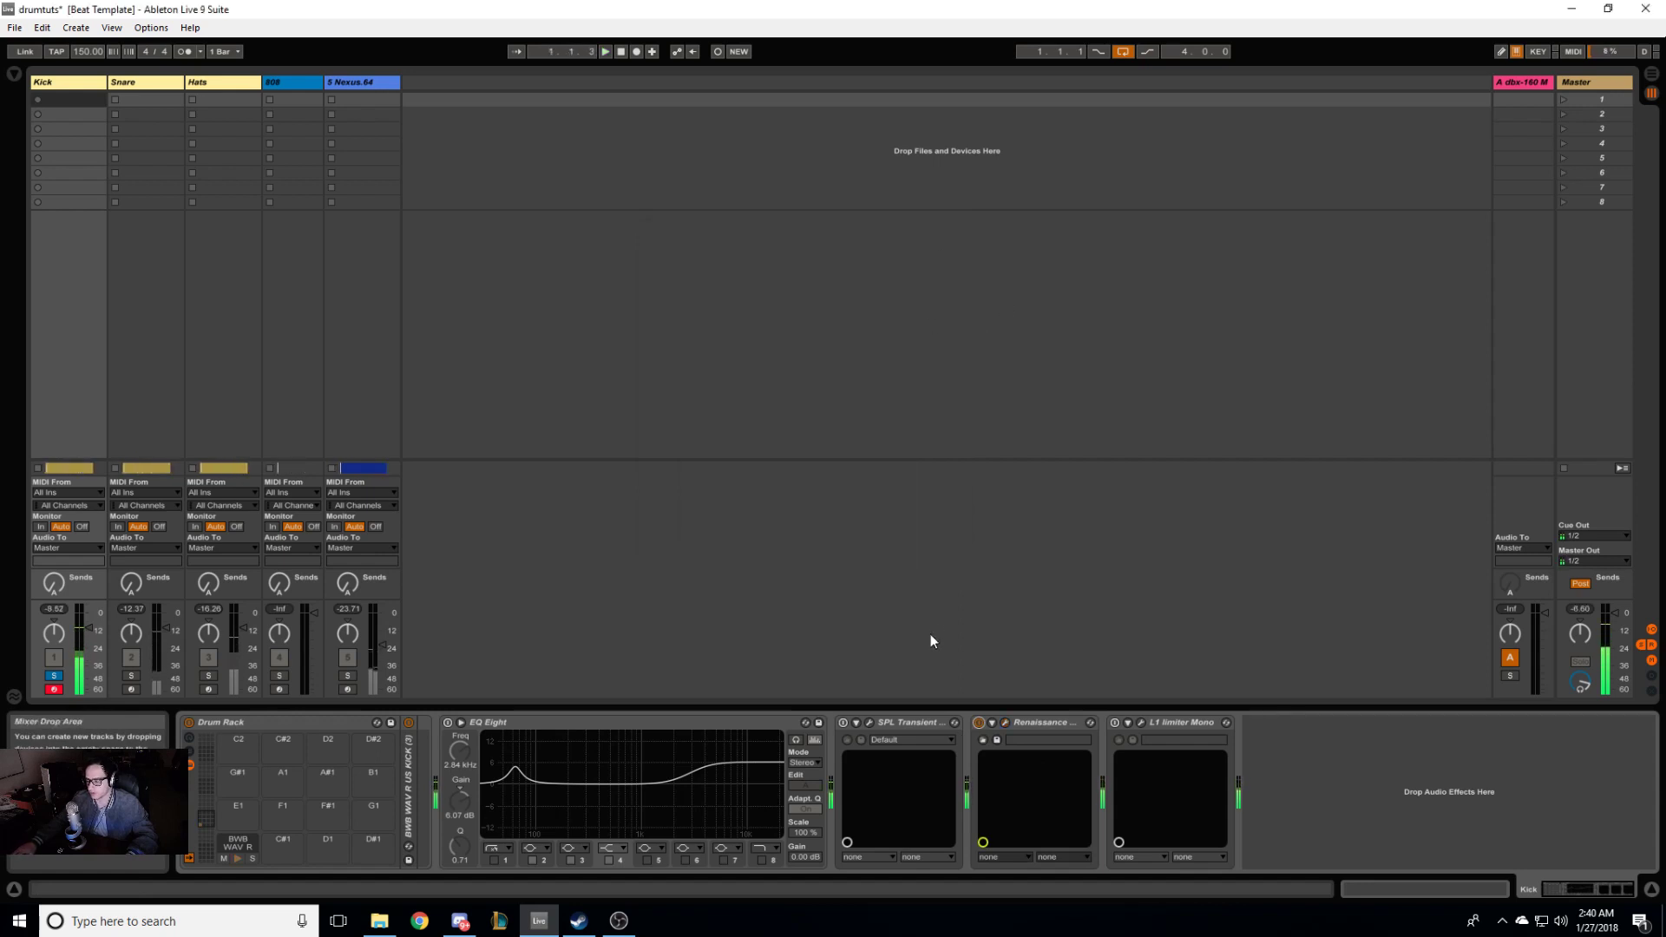
pyautogui.click(980, 722)
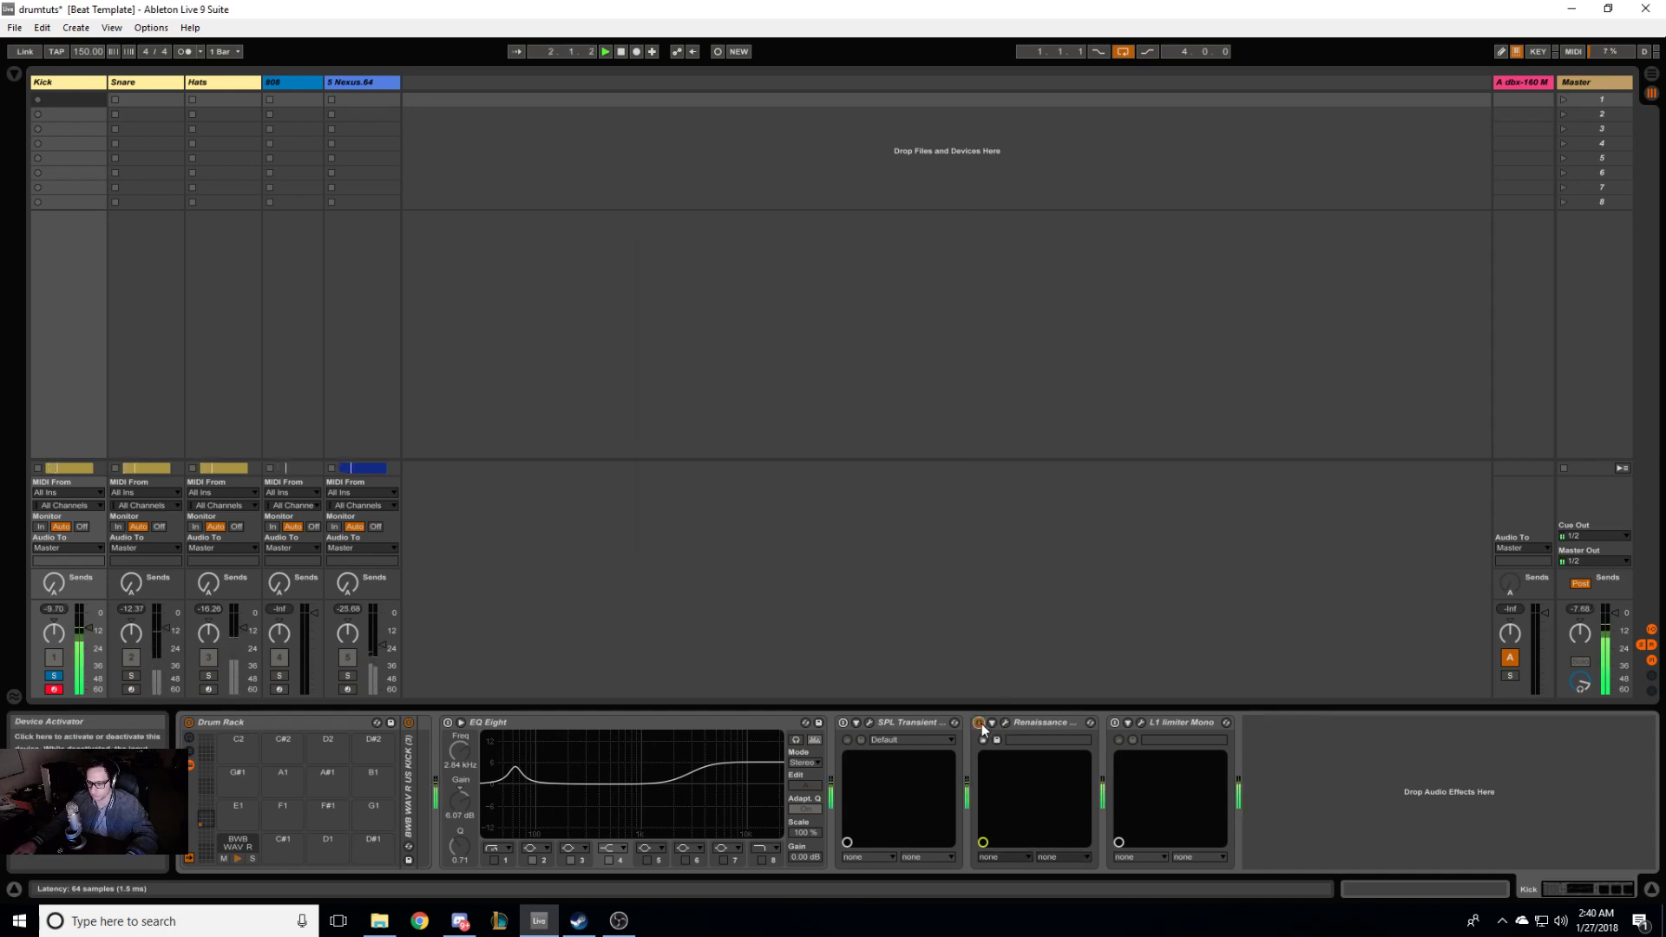
pyautogui.click(979, 722)
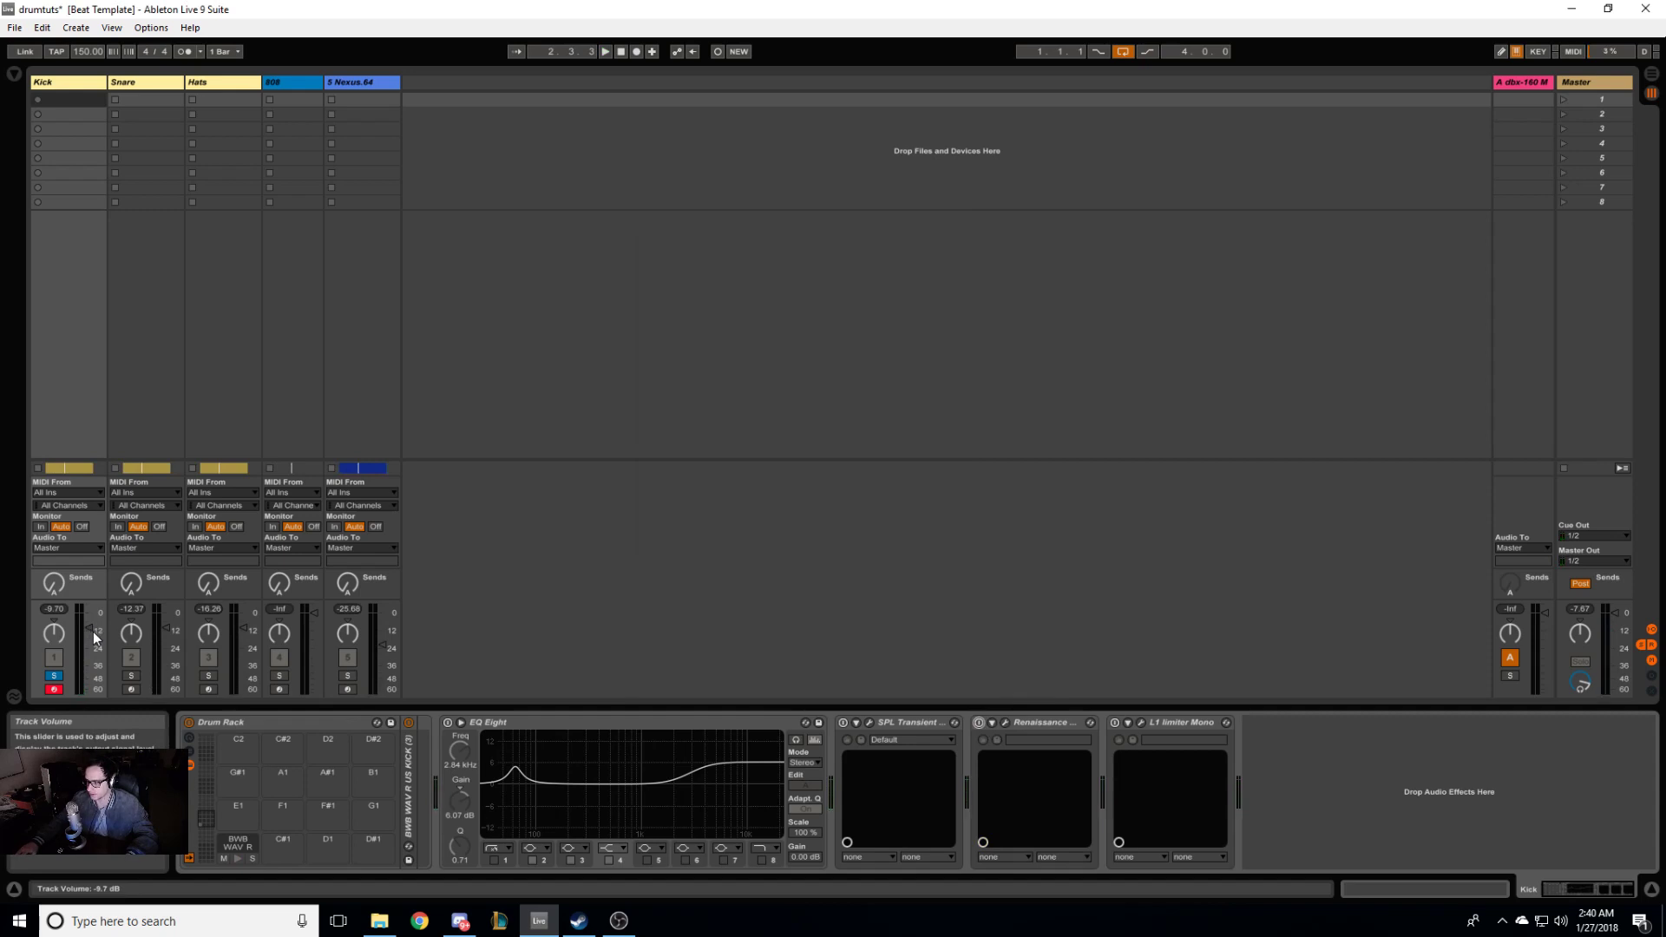
pyautogui.click(1004, 722)
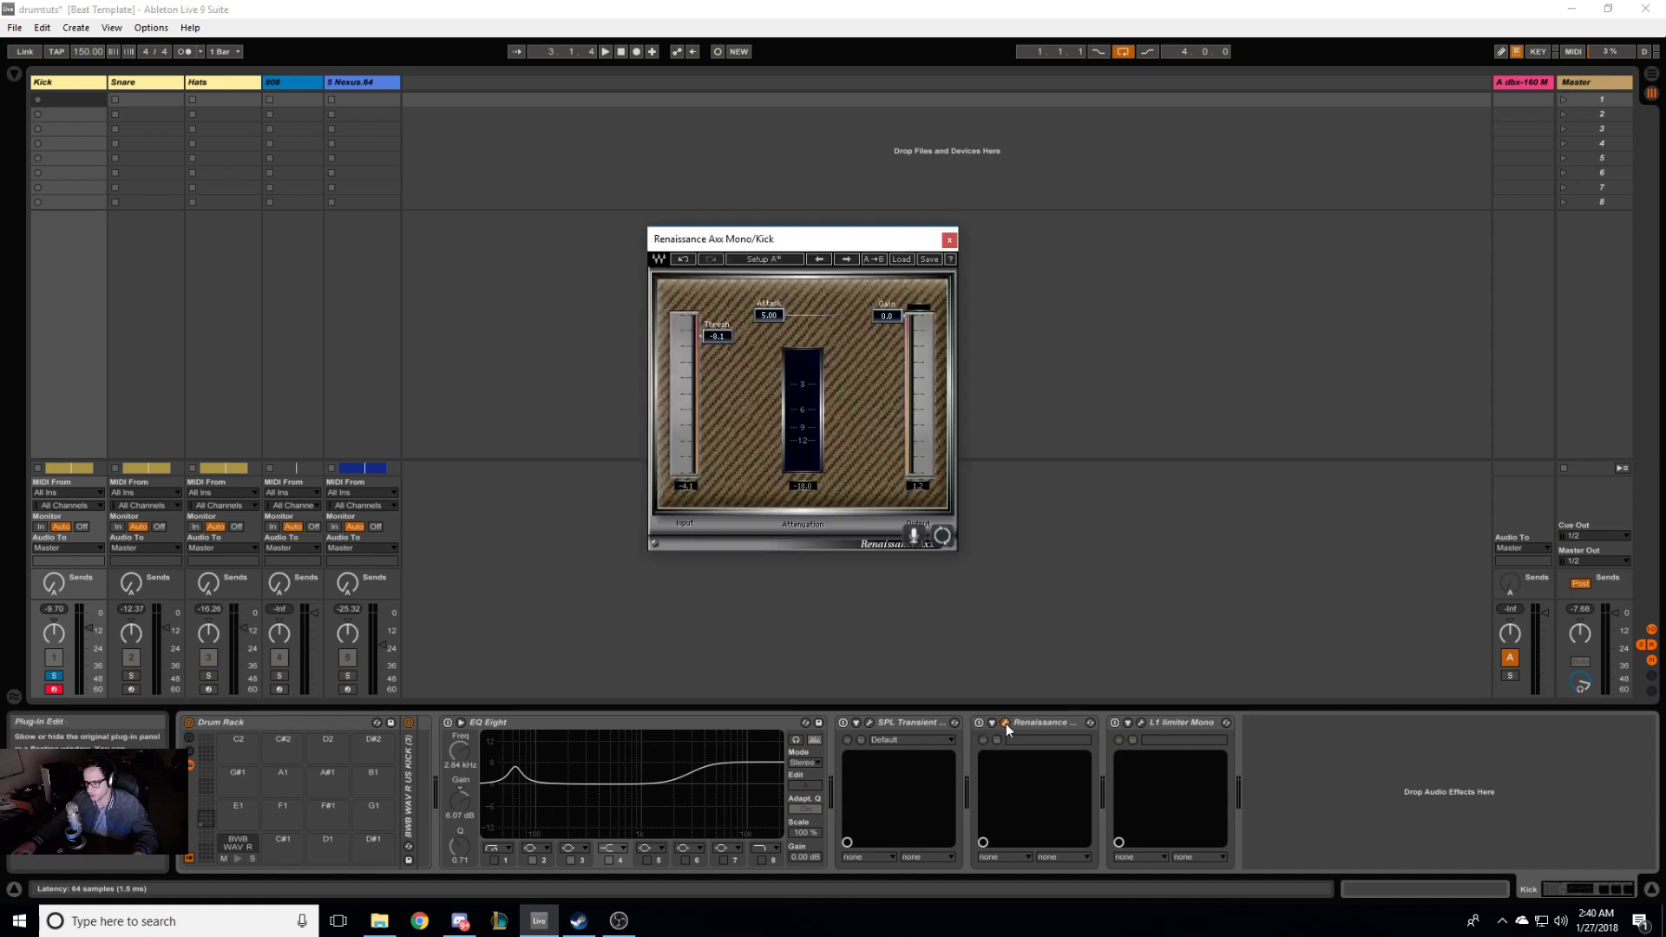
pyautogui.click(949, 241)
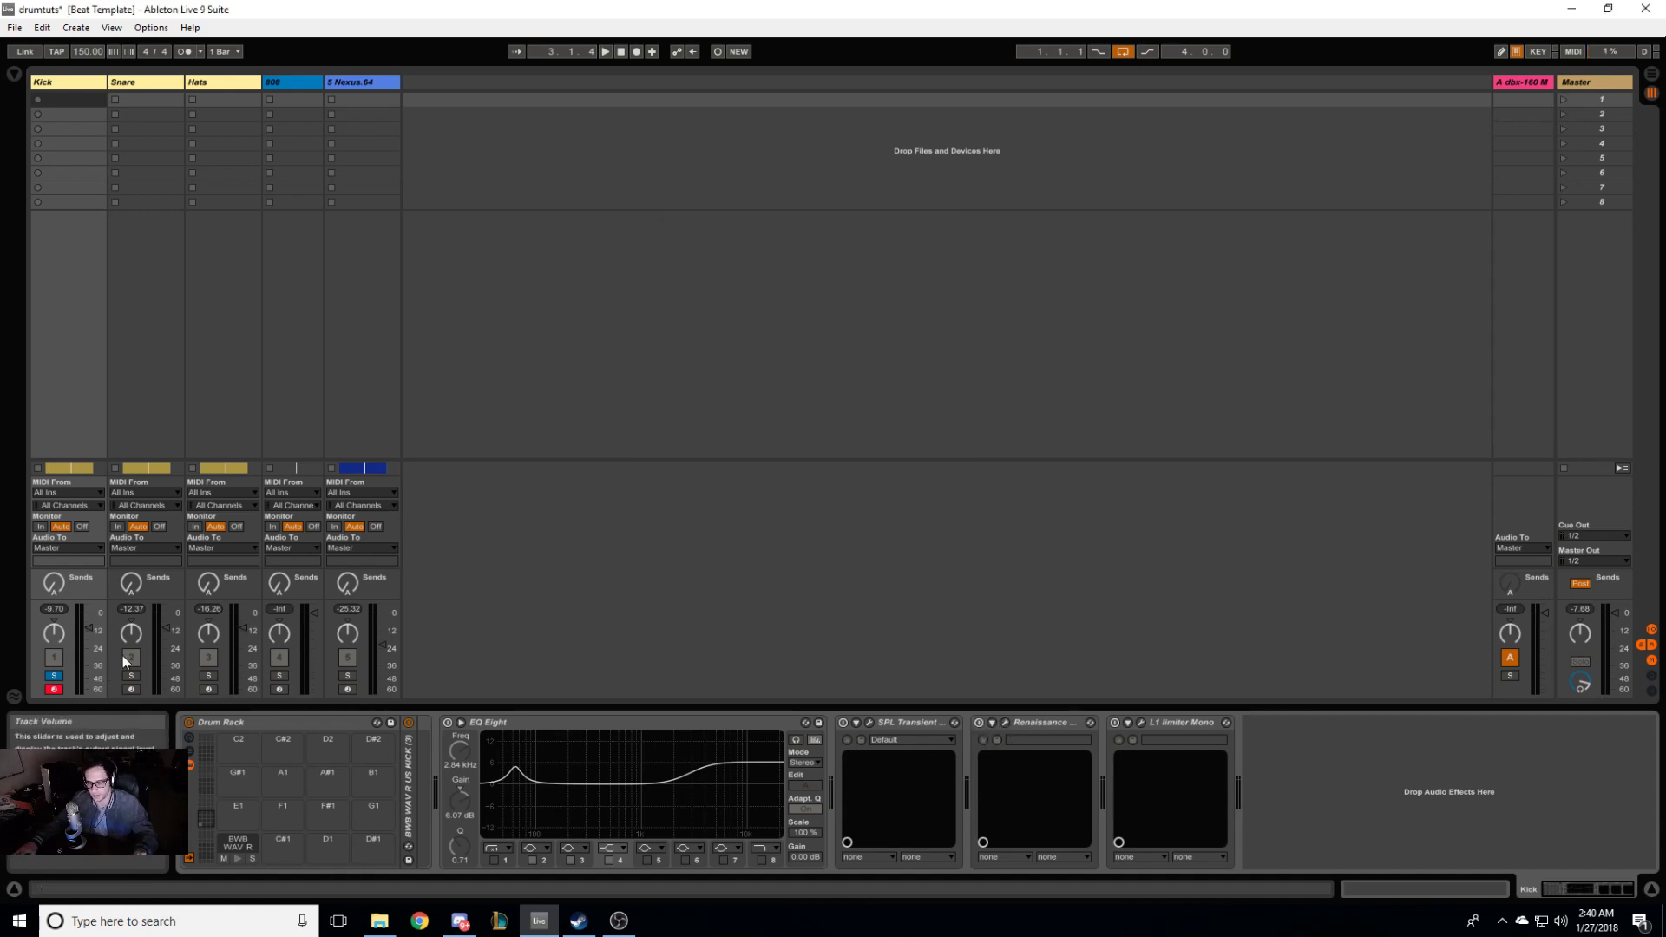
# Step: Turn on Renaissance Axx, the SPL Transient Designer and EQ Eight on the kick while the beat plays
pyautogui.click(980, 723)
pyautogui.press('space')
pyautogui.click(844, 723)
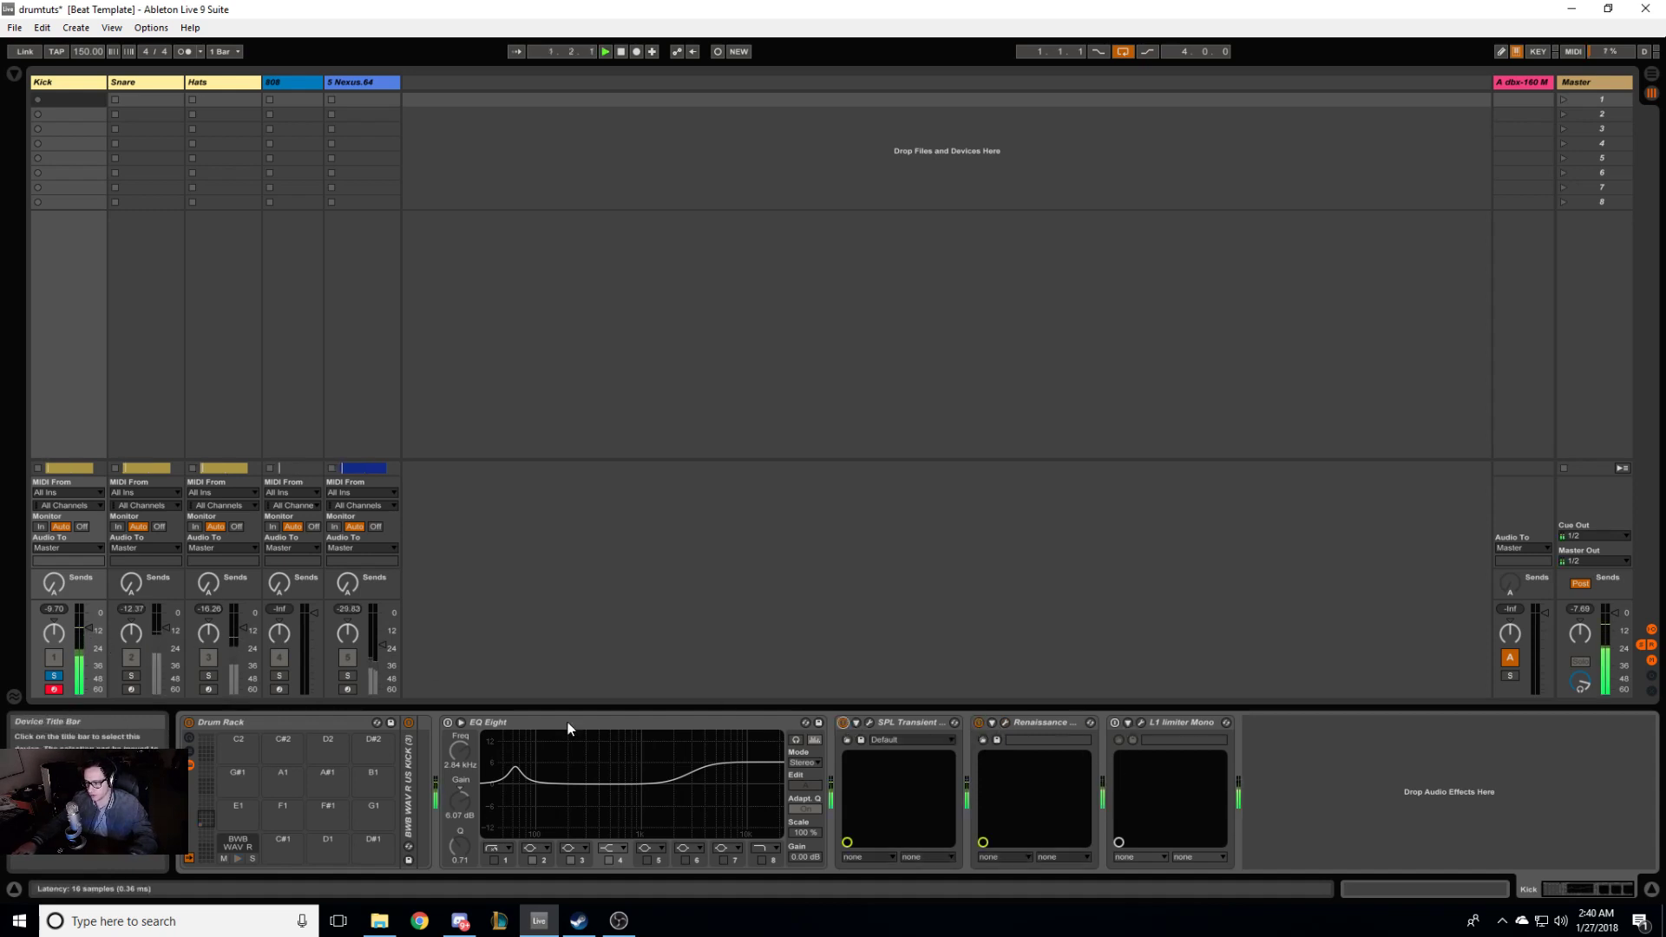
pyautogui.click(447, 722)
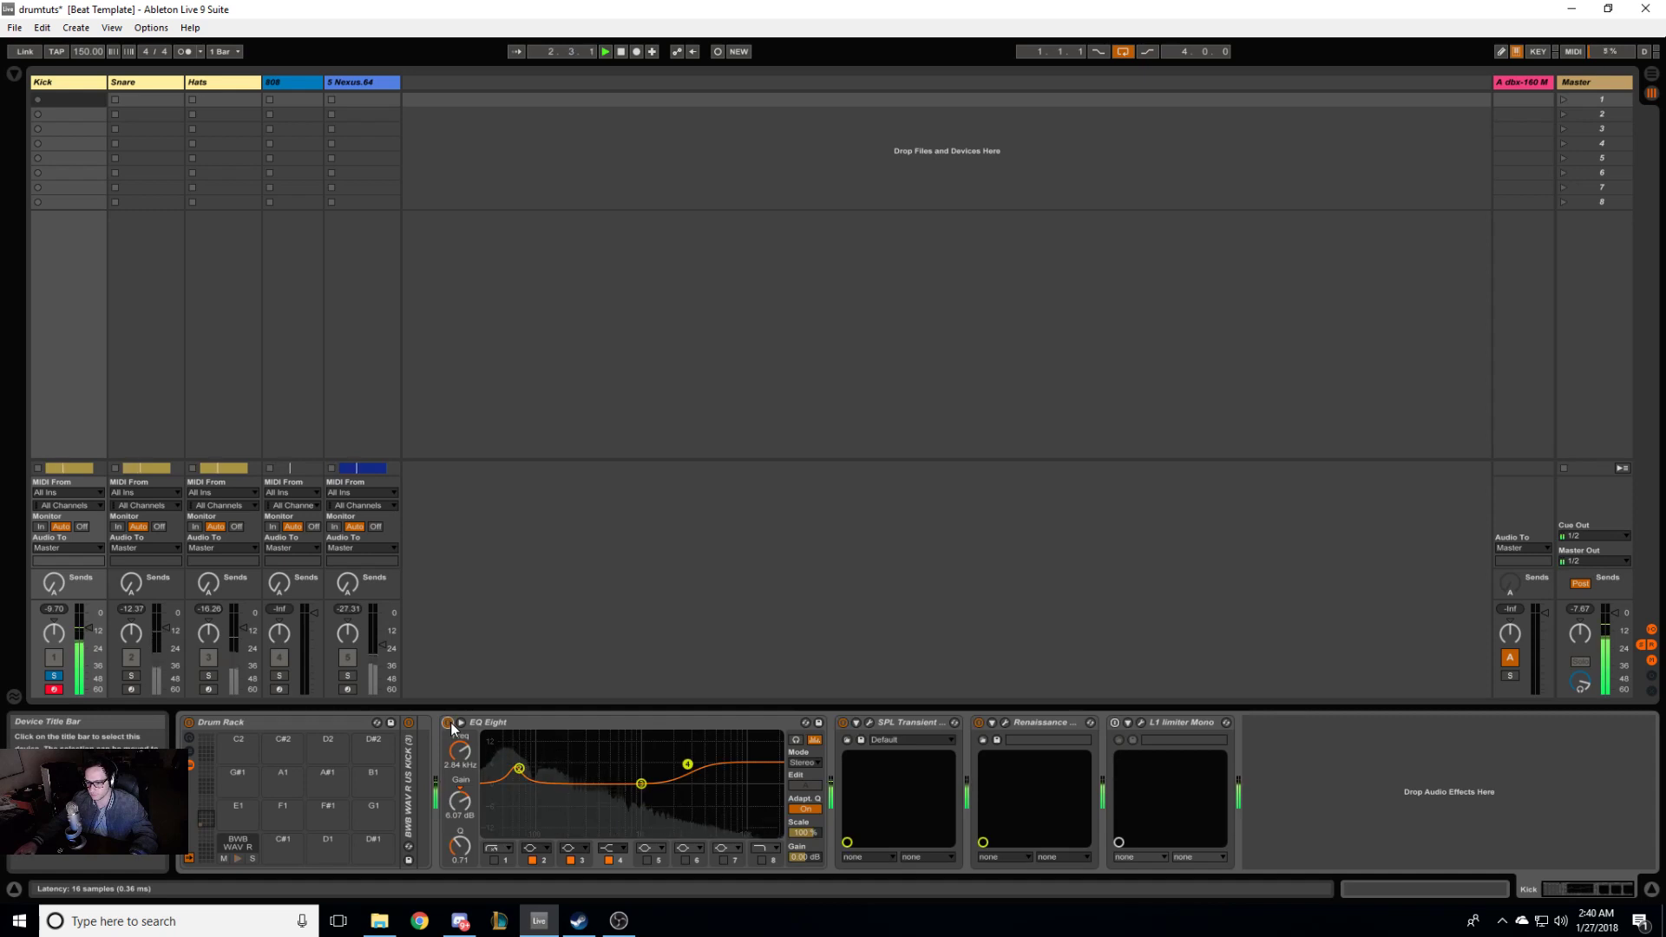
# Step: Flatten the kick EQ's band 4 to about 0.1 dB at 1.9 kHz, then bypass and collapse EQ Eight
pyautogui.moveTo(687, 764)
pyautogui.mouseDown()
pyautogui.moveTo(669, 753)
pyautogui.moveTo(669, 783)
pyautogui.mouseUp()
pyautogui.press('space')
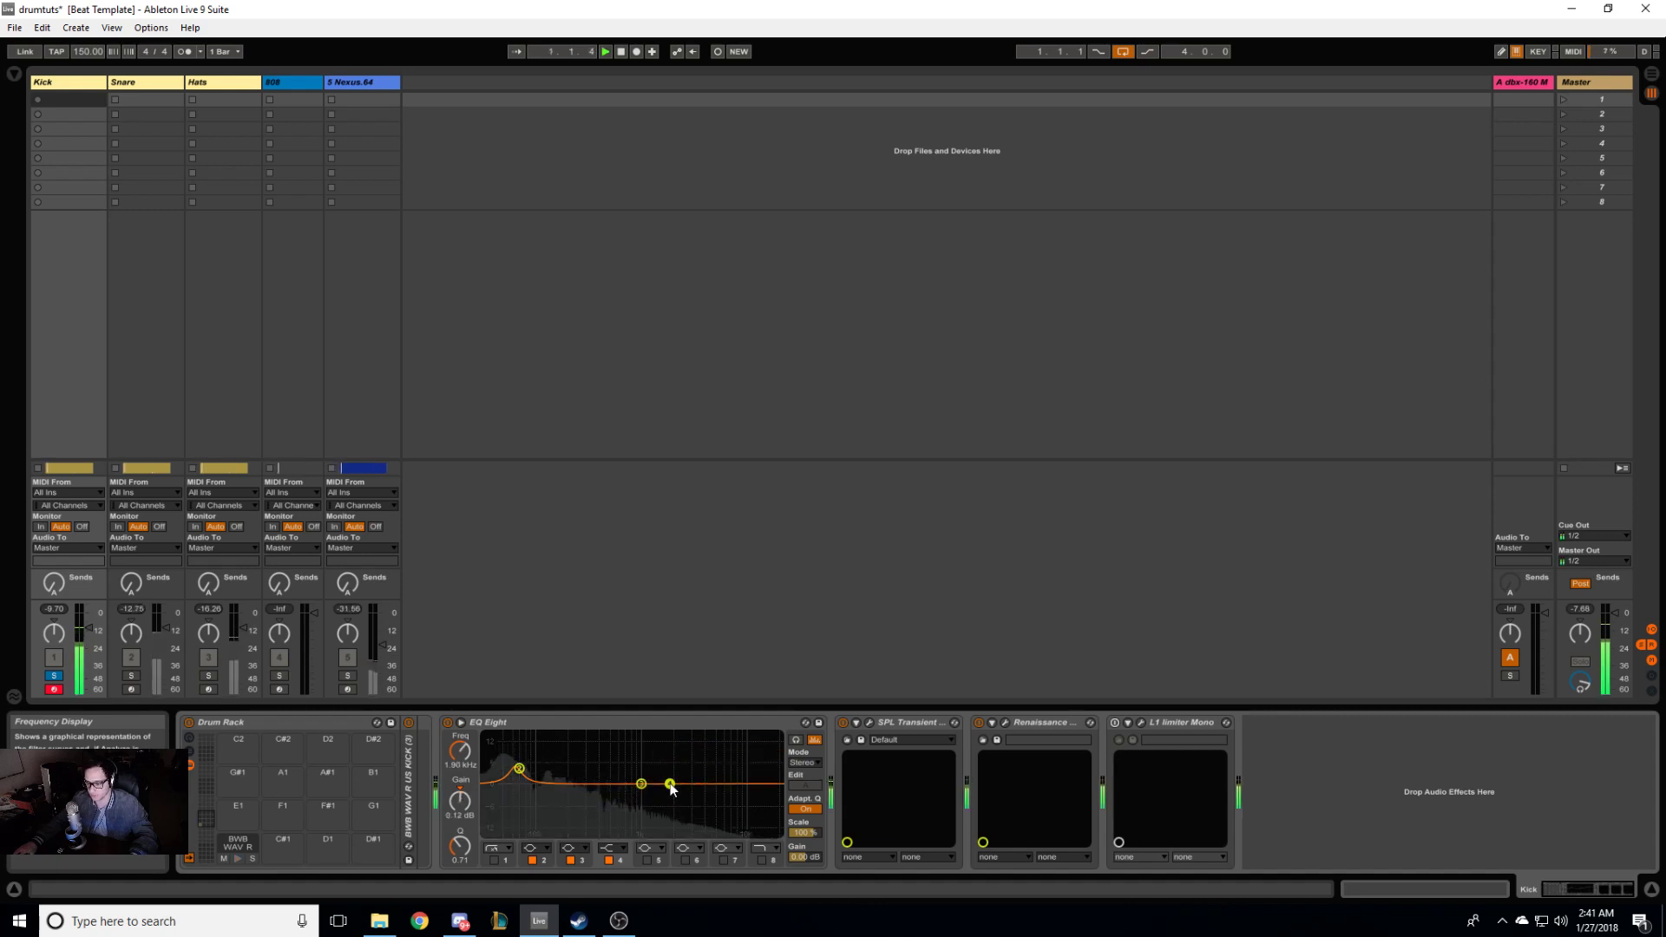
pyautogui.click(449, 722)
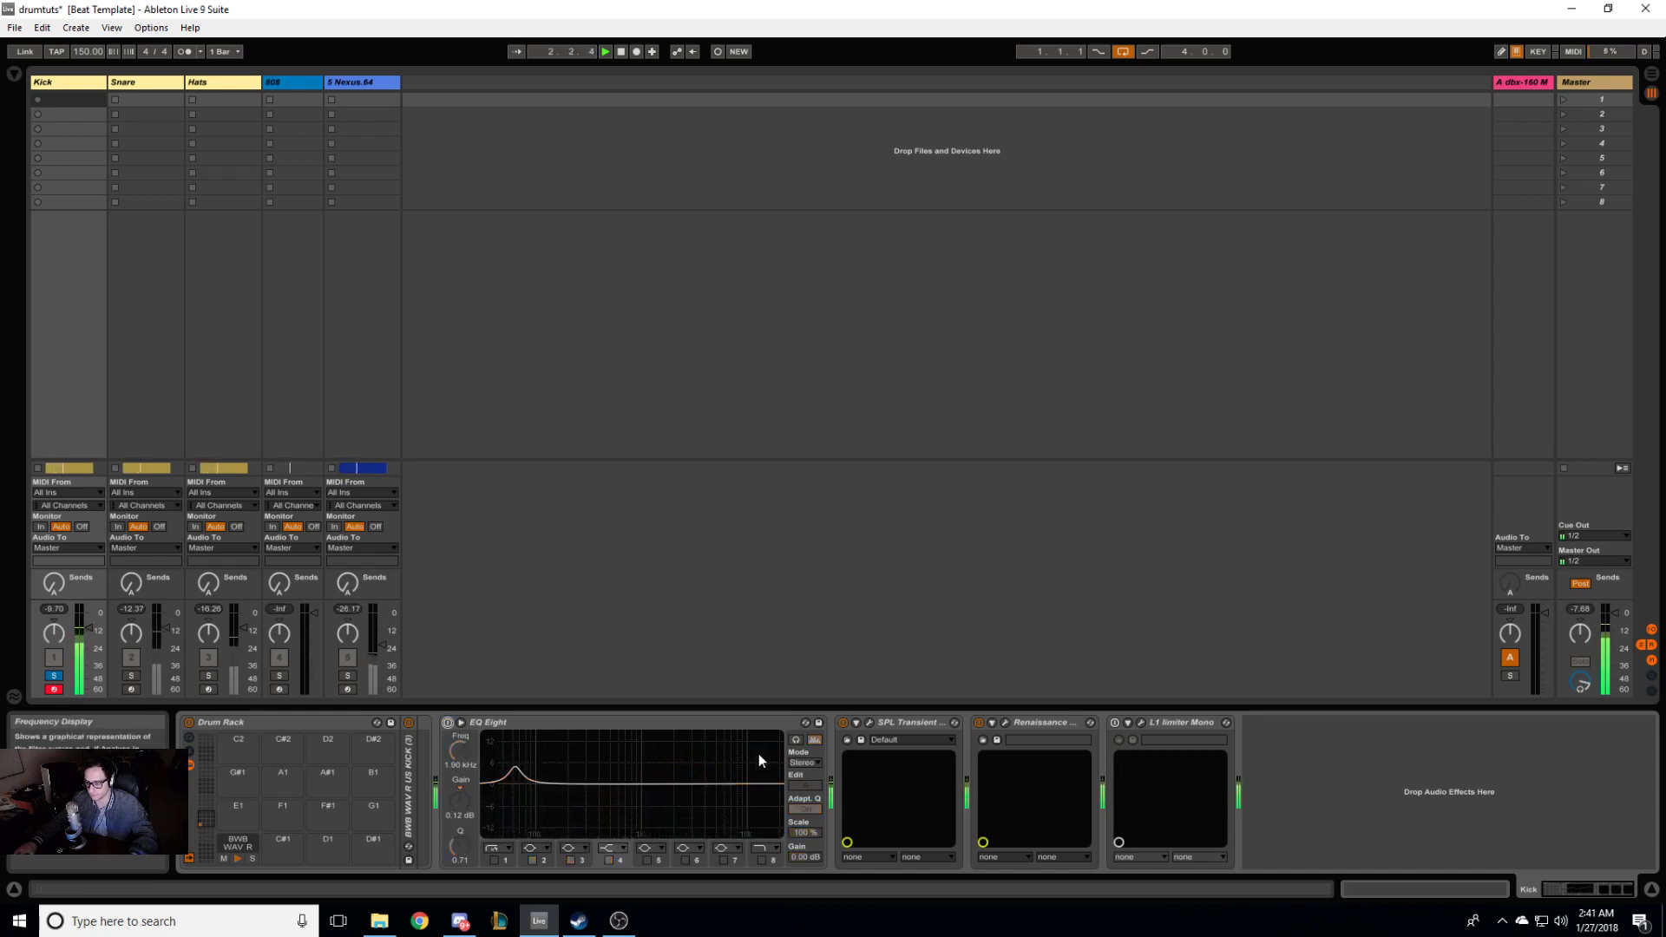
pyautogui.doubleClick(576, 723)
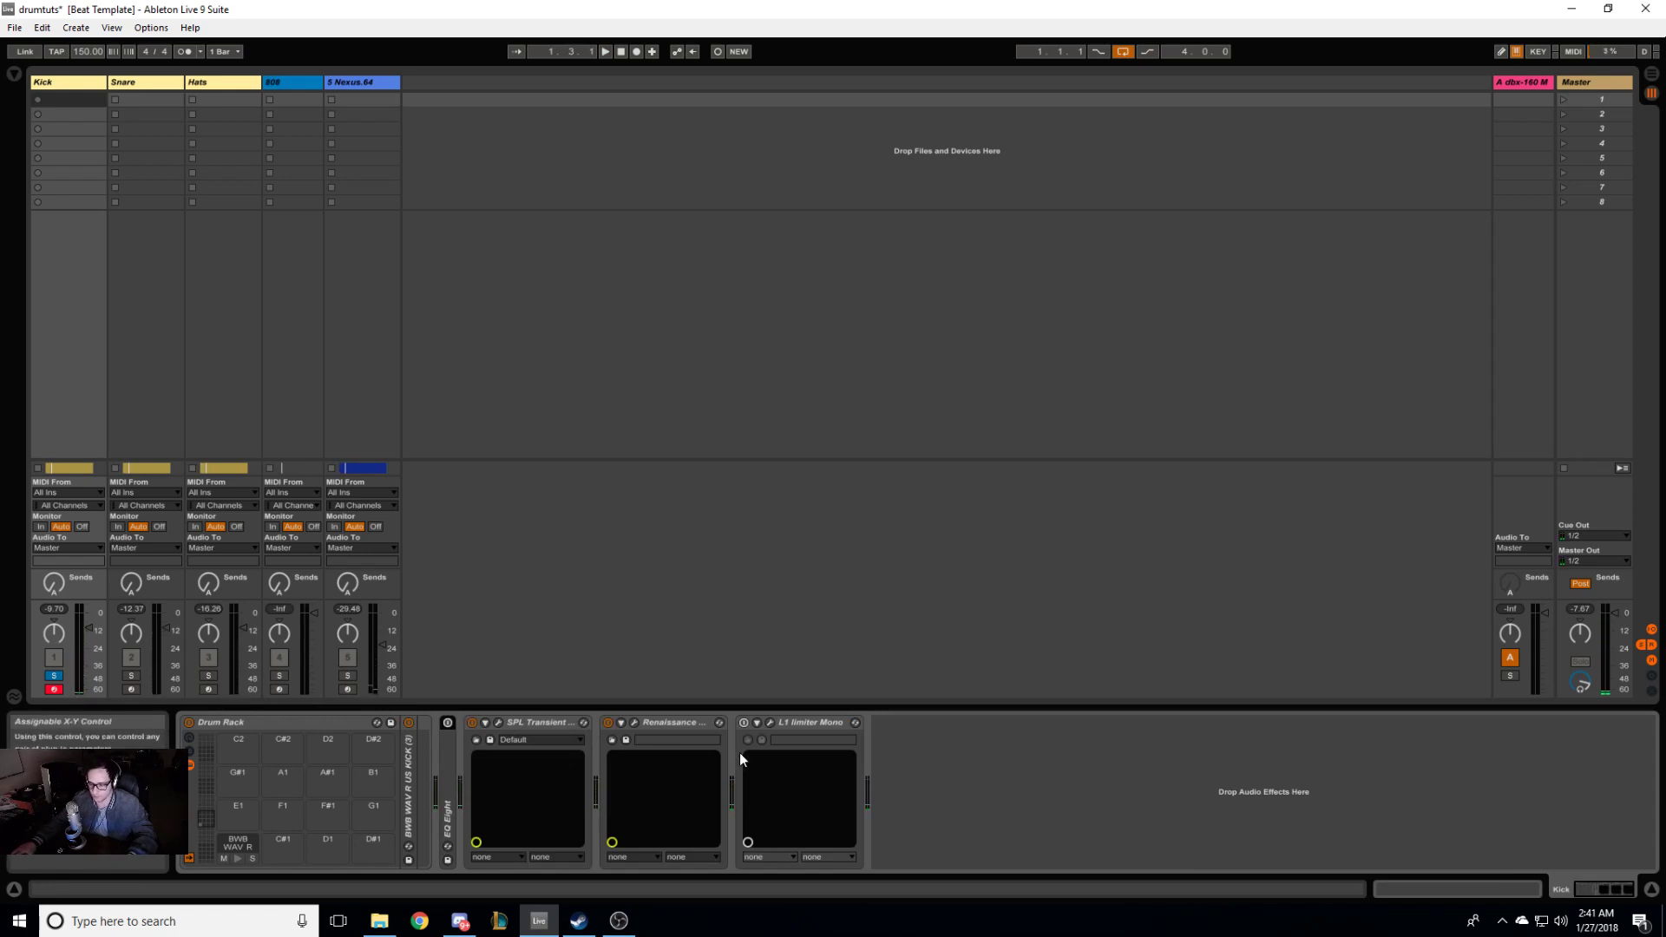
# Step: Audition the kick with the L1 limiter turned on, and bypass the limiter again
pyautogui.click(743, 723)
pyautogui.press('space')
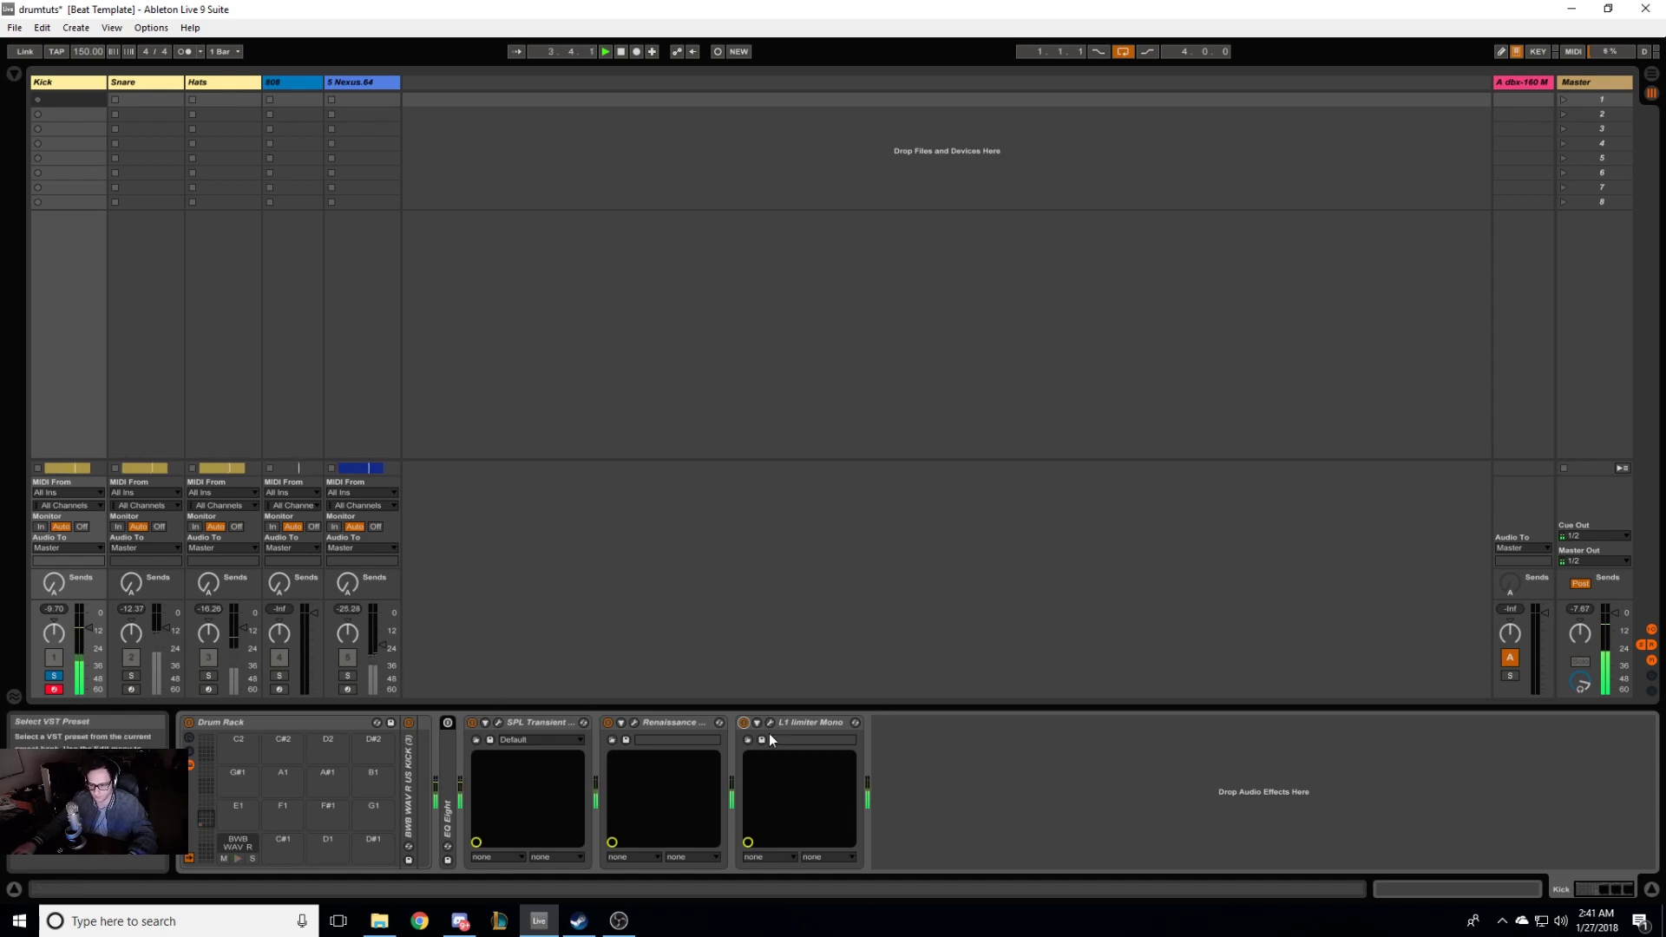
pyautogui.click(744, 722)
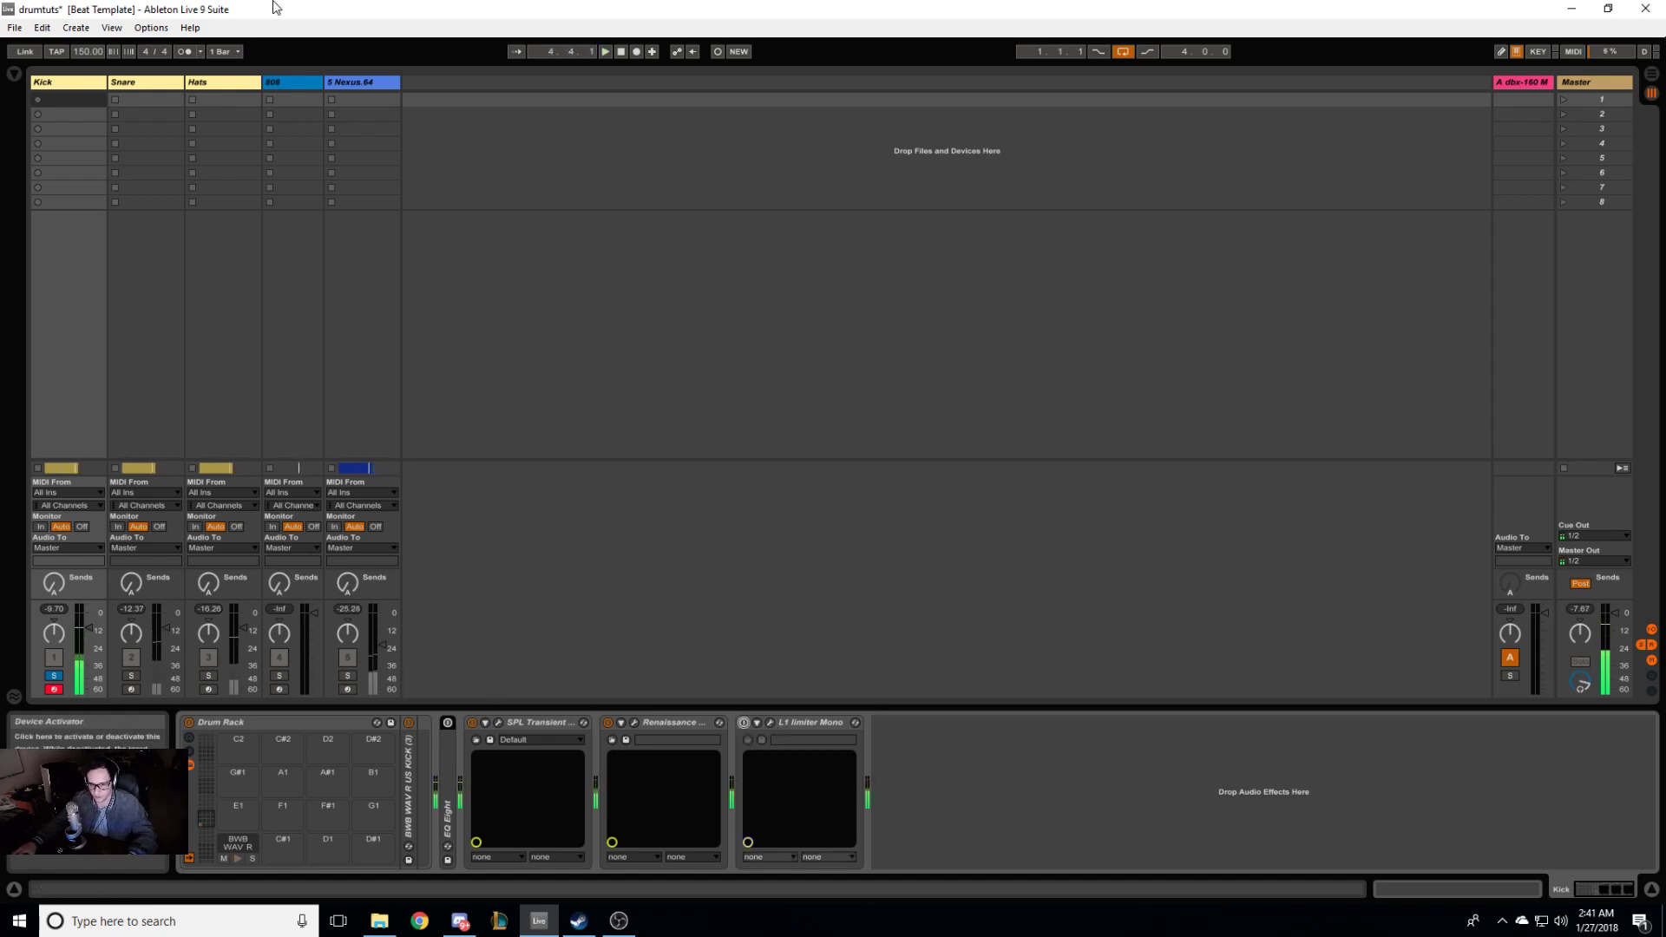
# Step: Switch to the Snare track's devices, solo the snare and listen to it through EQ Eight
pyautogui.click(139, 82)
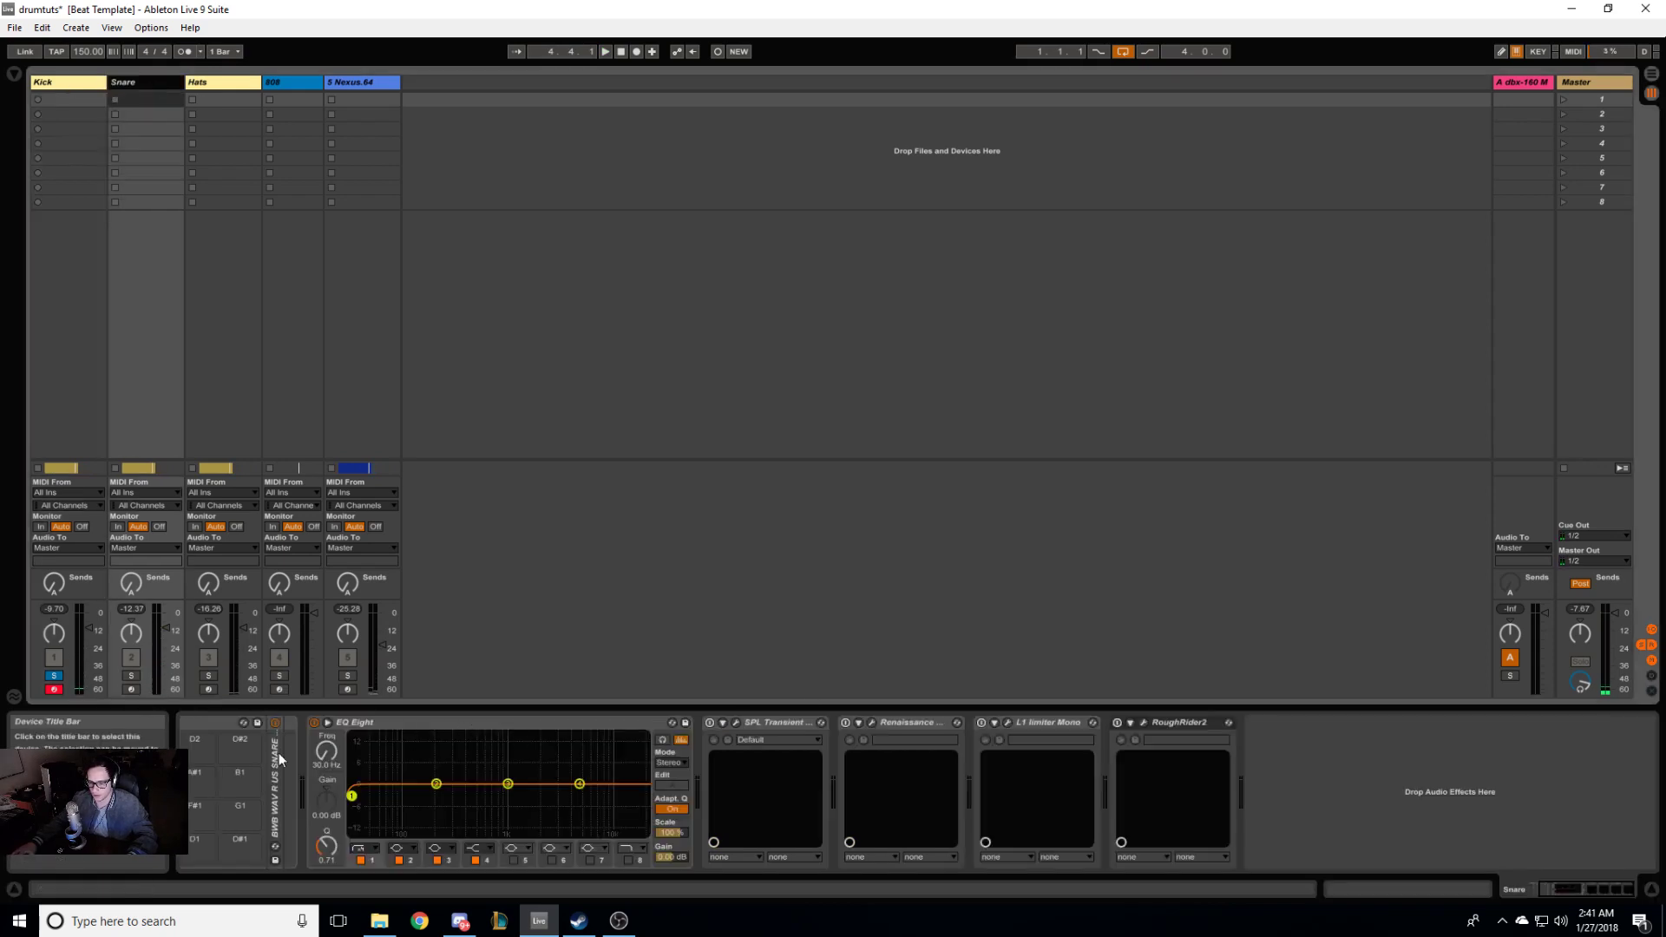
pyautogui.click(493, 726)
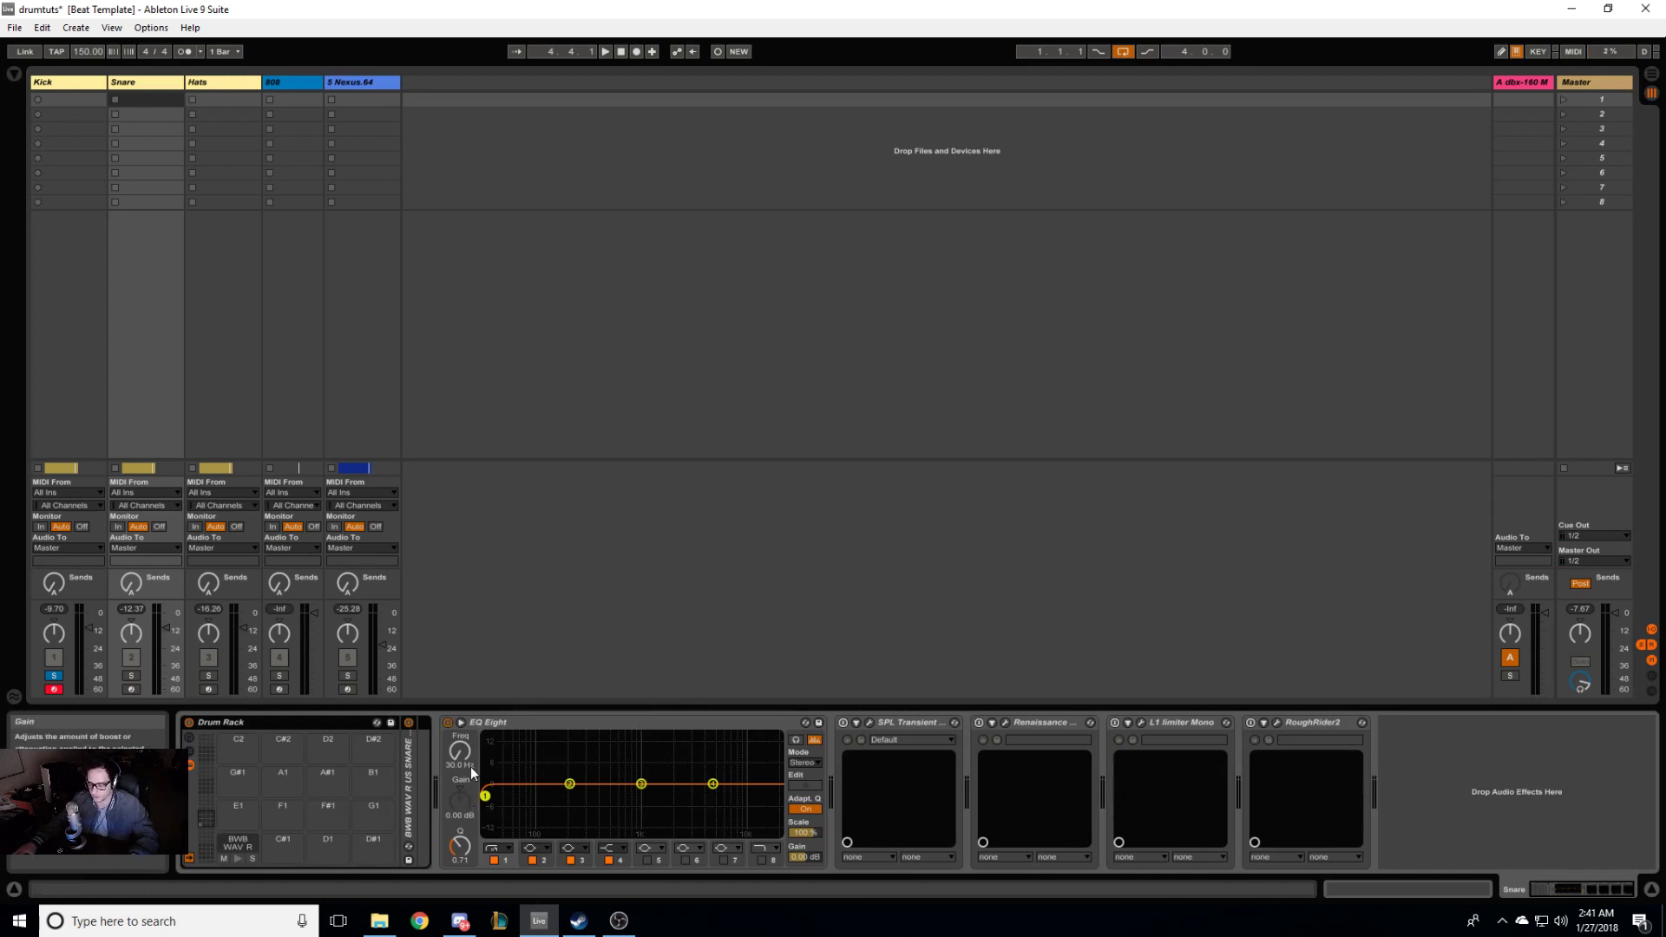
pyautogui.press('space')
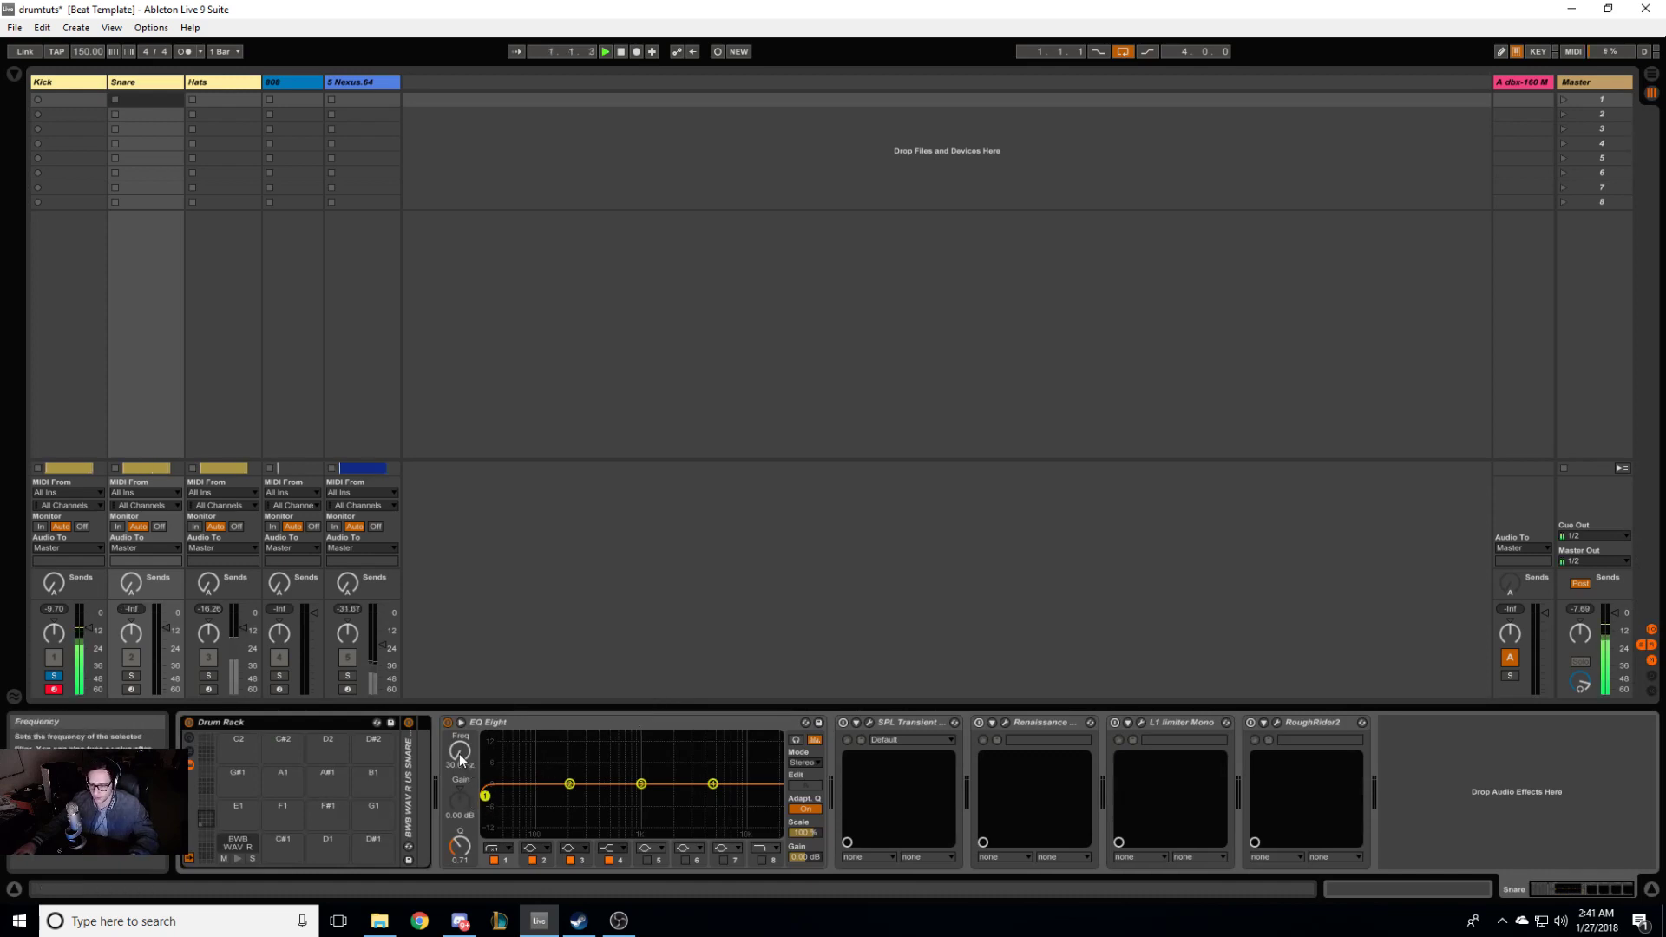
pyautogui.click(132, 675)
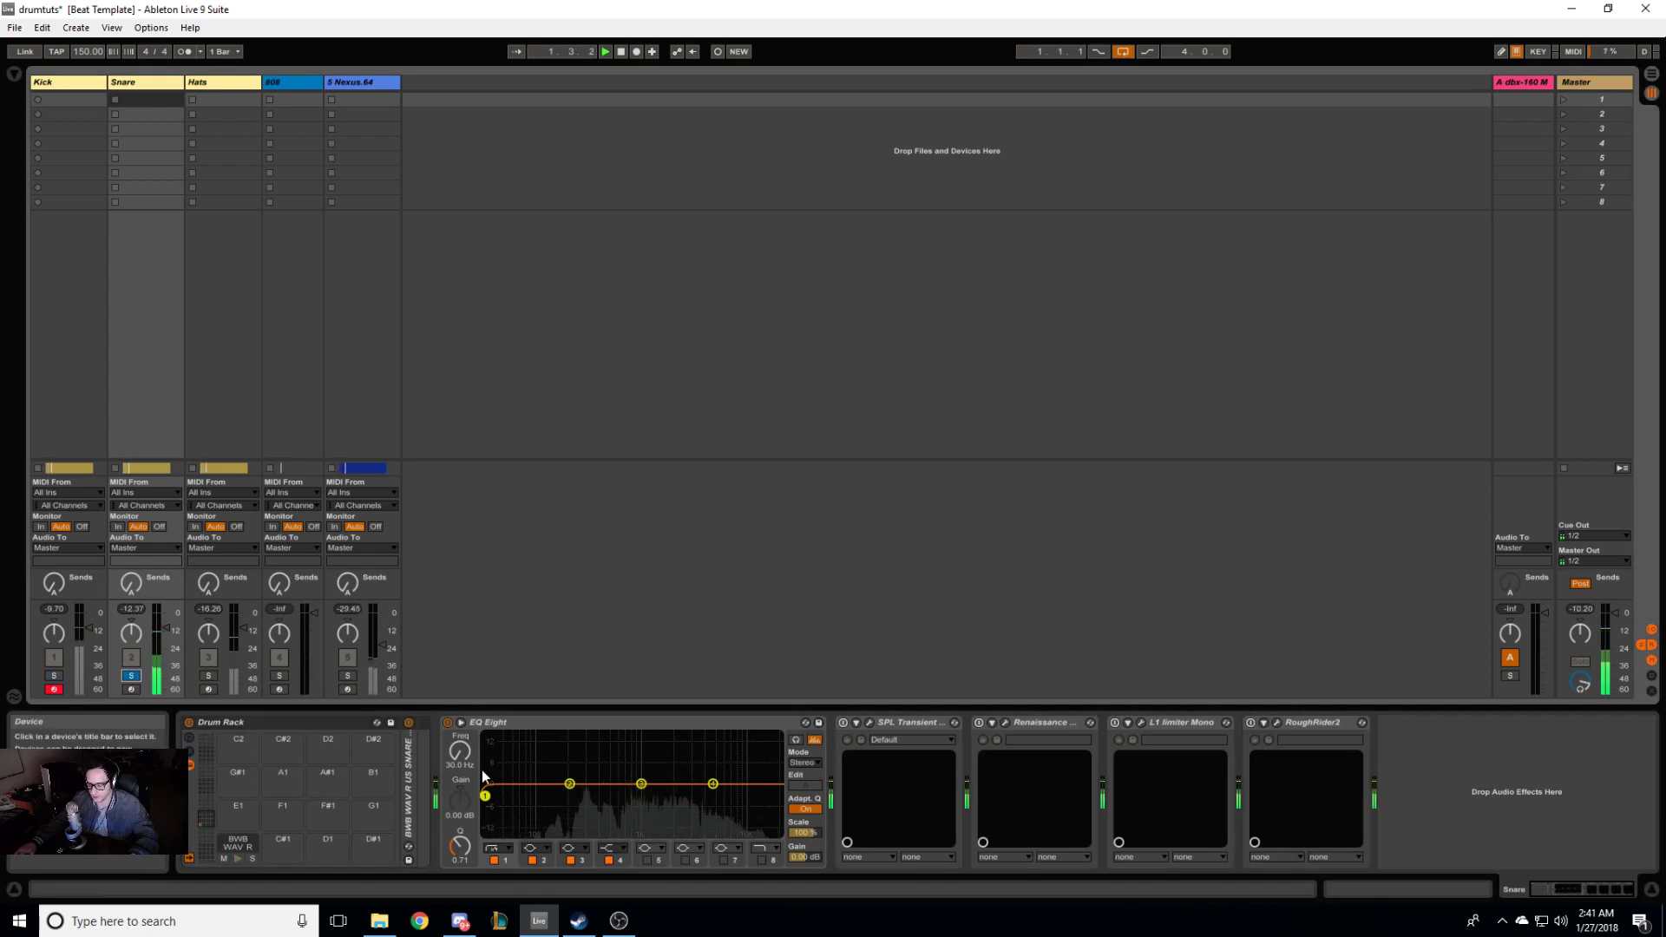
pyautogui.moveTo(460, 752)
pyautogui.mouseDown()
pyautogui.moveTo(460, 713)
pyautogui.moveTo(460, 752)
pyautogui.mouseUp()
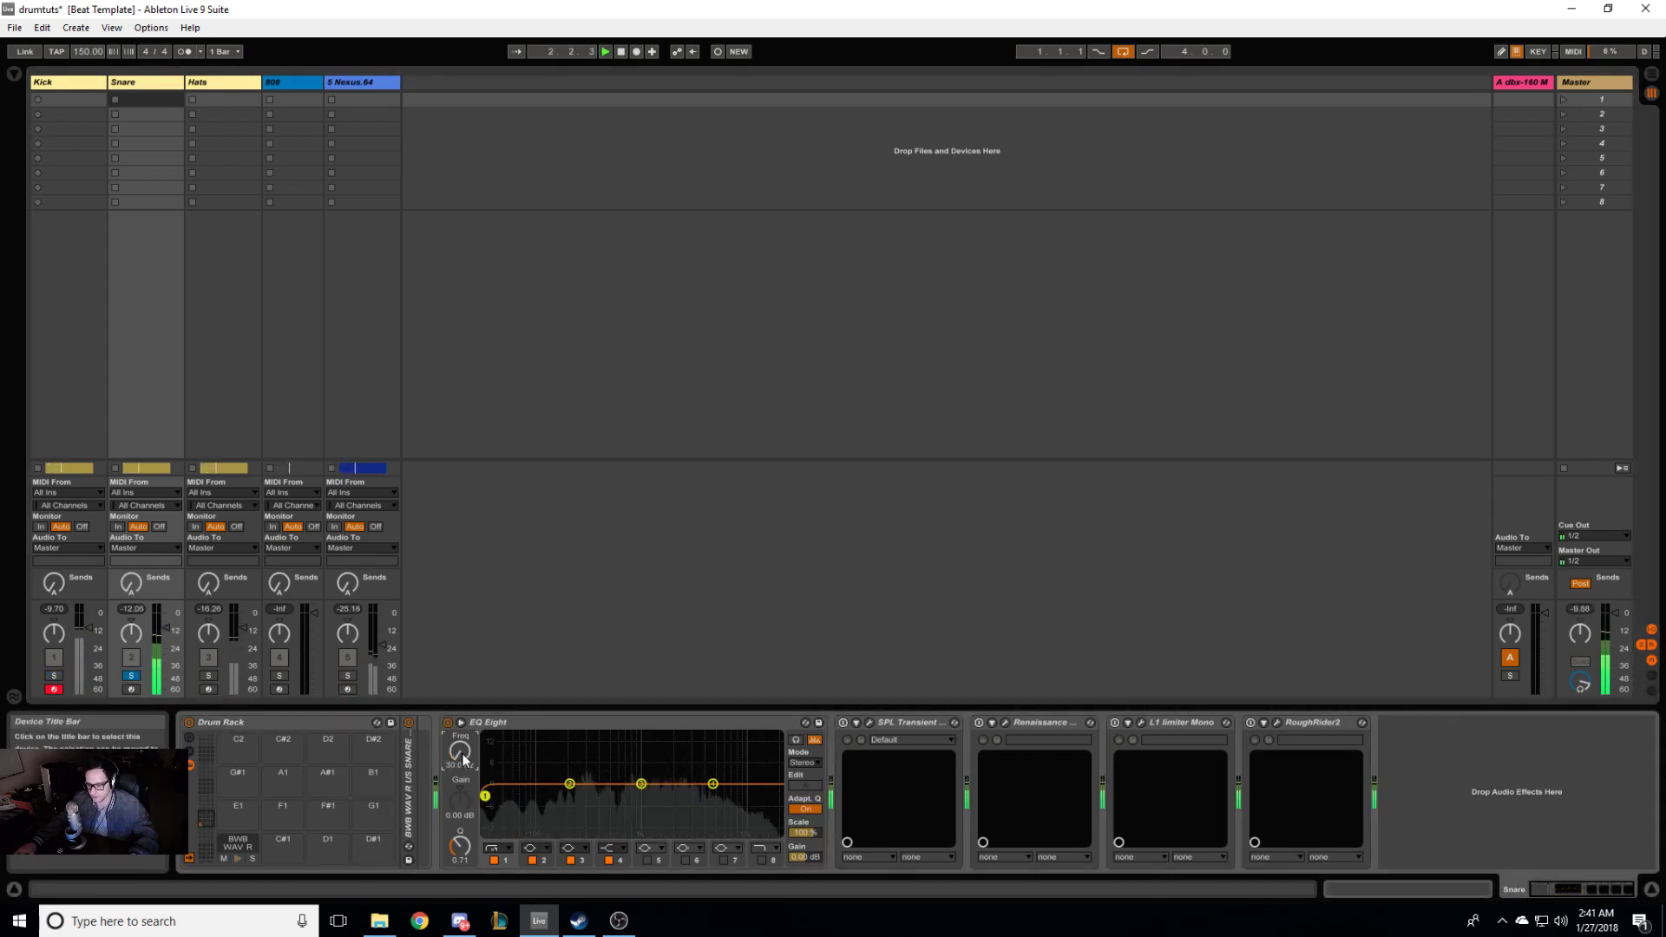
pyautogui.press('space')
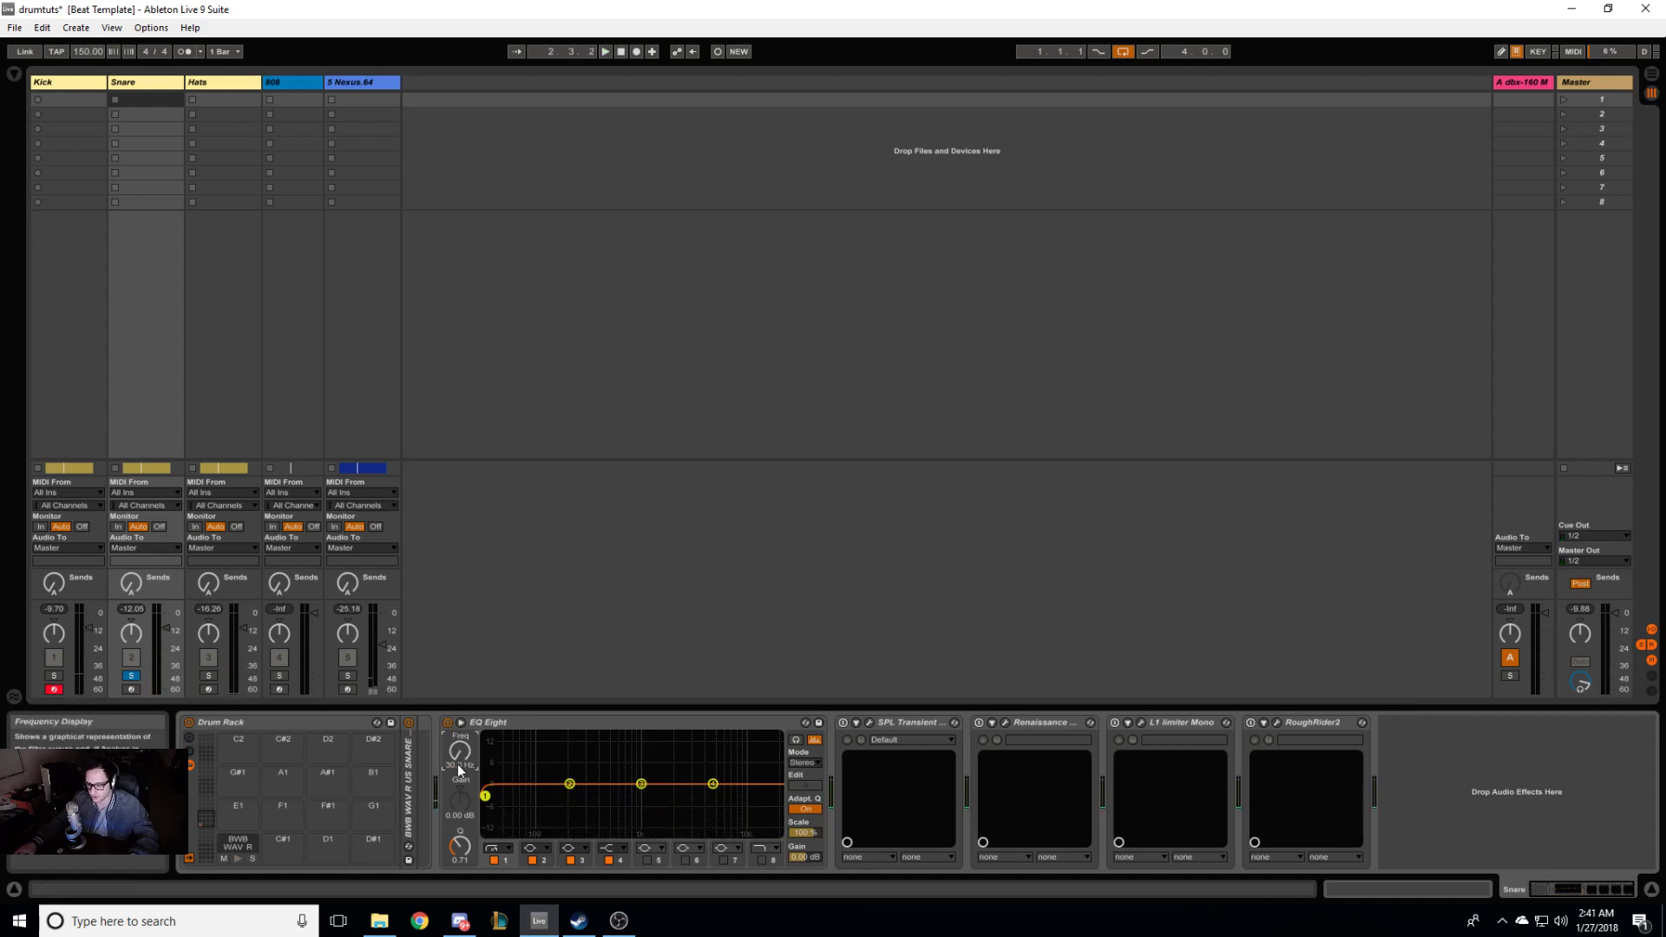
# Step: Turn off band 1 of the snare's EQ Eight and boost band 2 at about 274 Hz by 8.3 dB
pyautogui.click(492, 860)
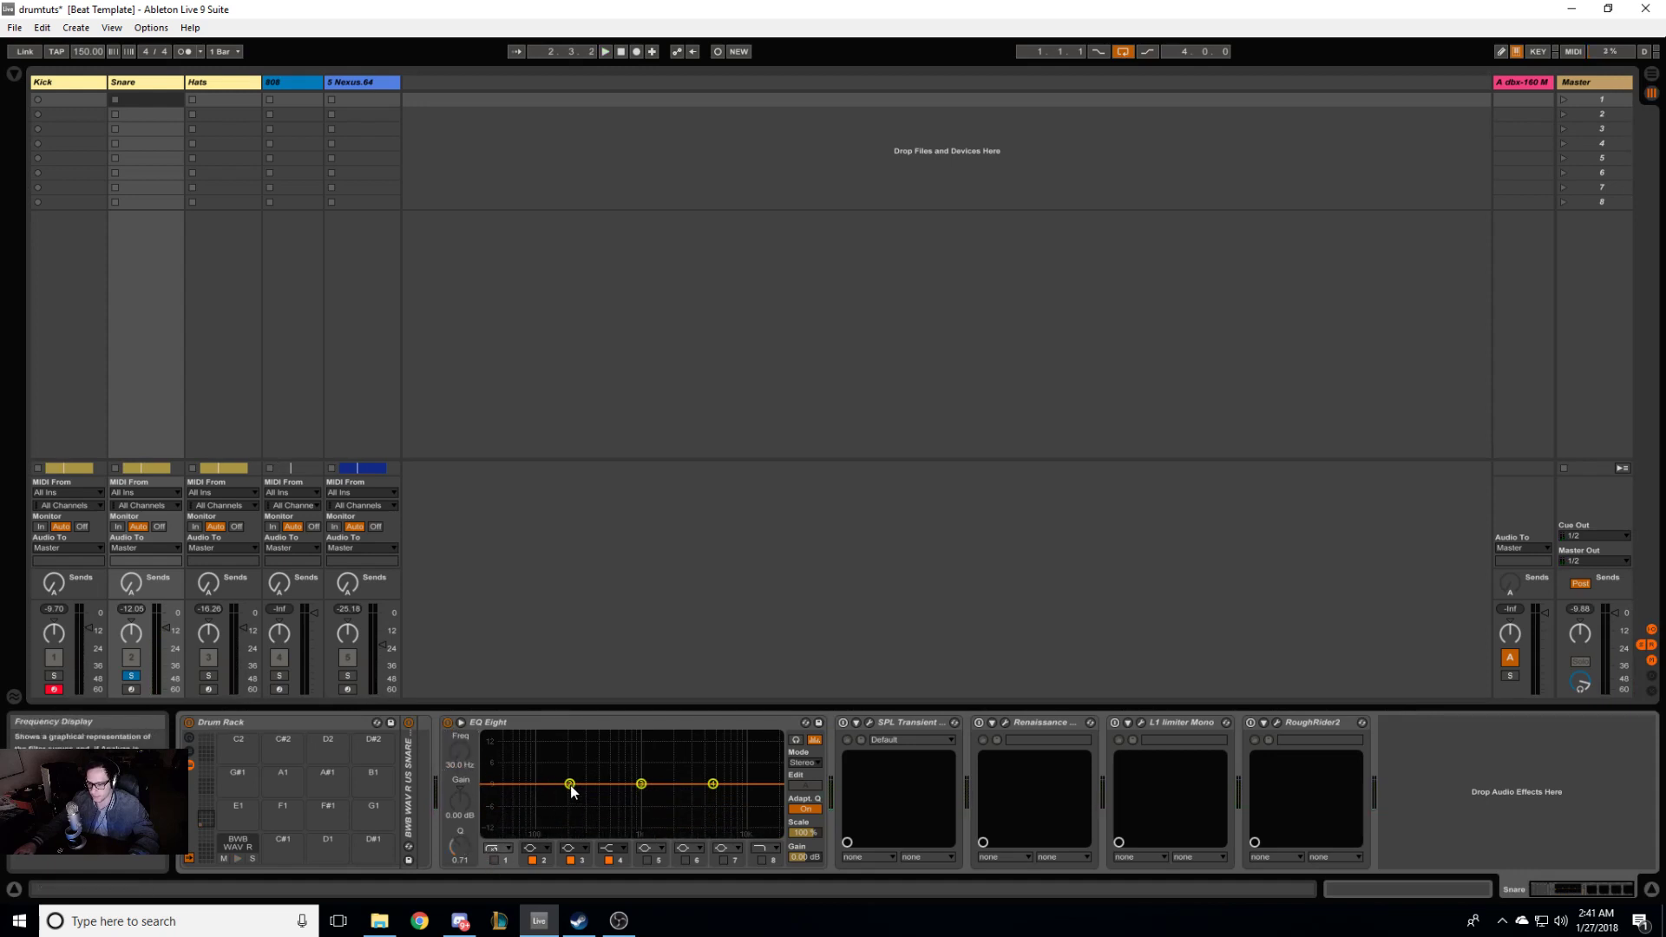
pyautogui.moveTo(569, 784); pyautogui.dragTo(573, 747)
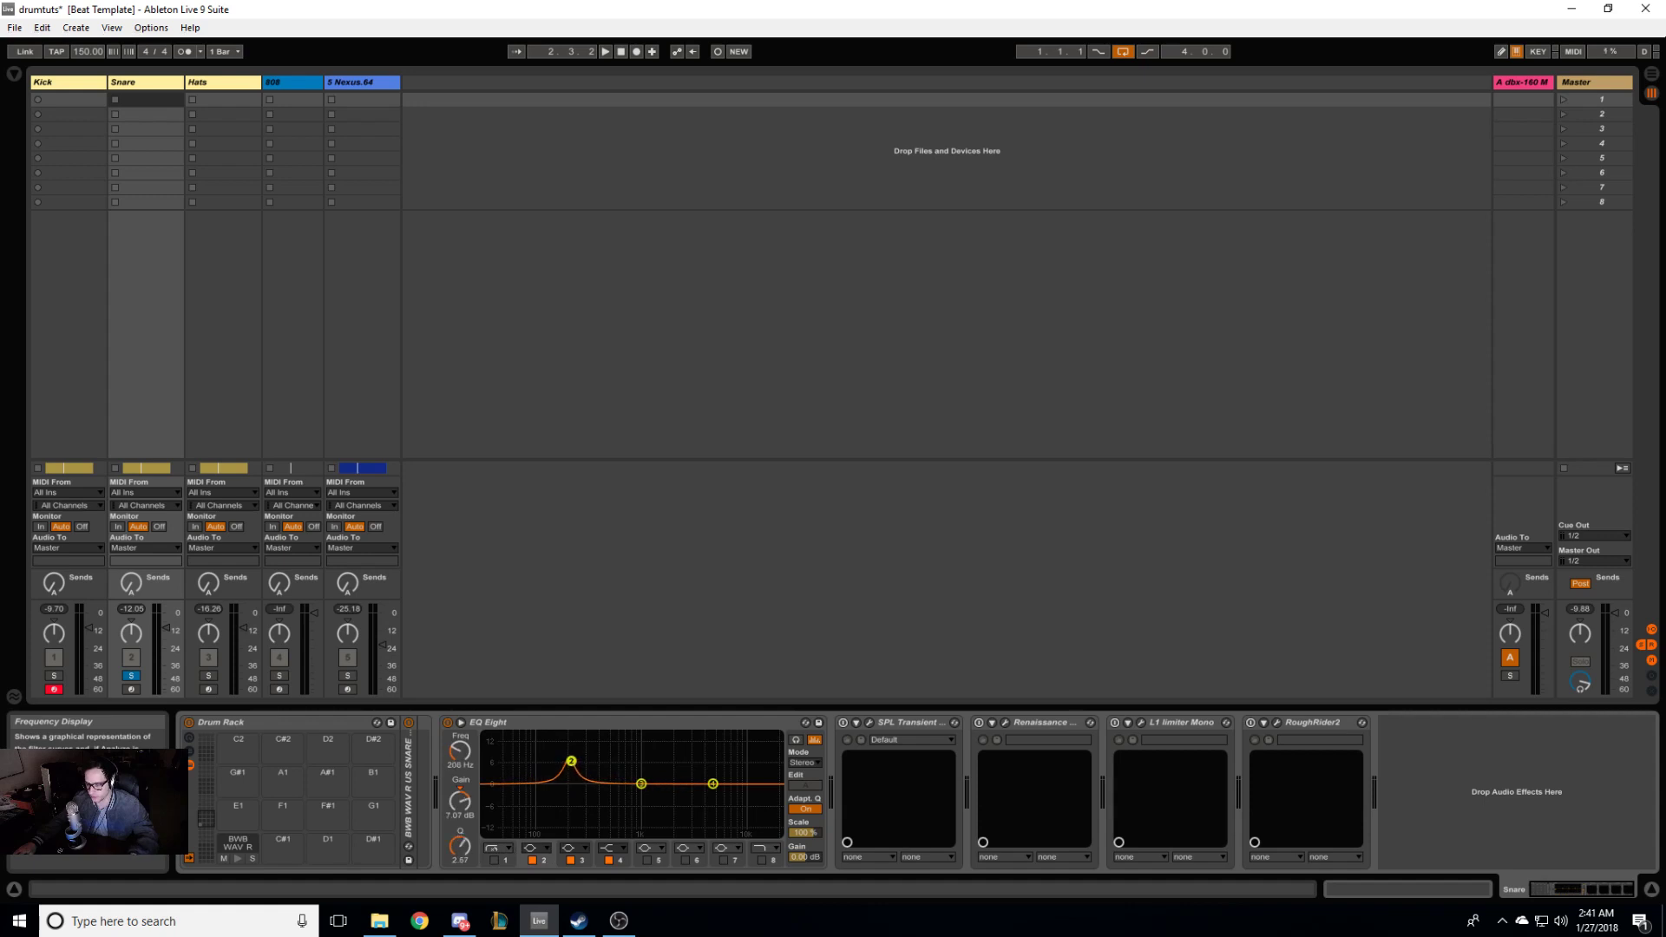
pyautogui.press('space')
pyautogui.moveTo(571, 761); pyautogui.dragTo(584, 757)
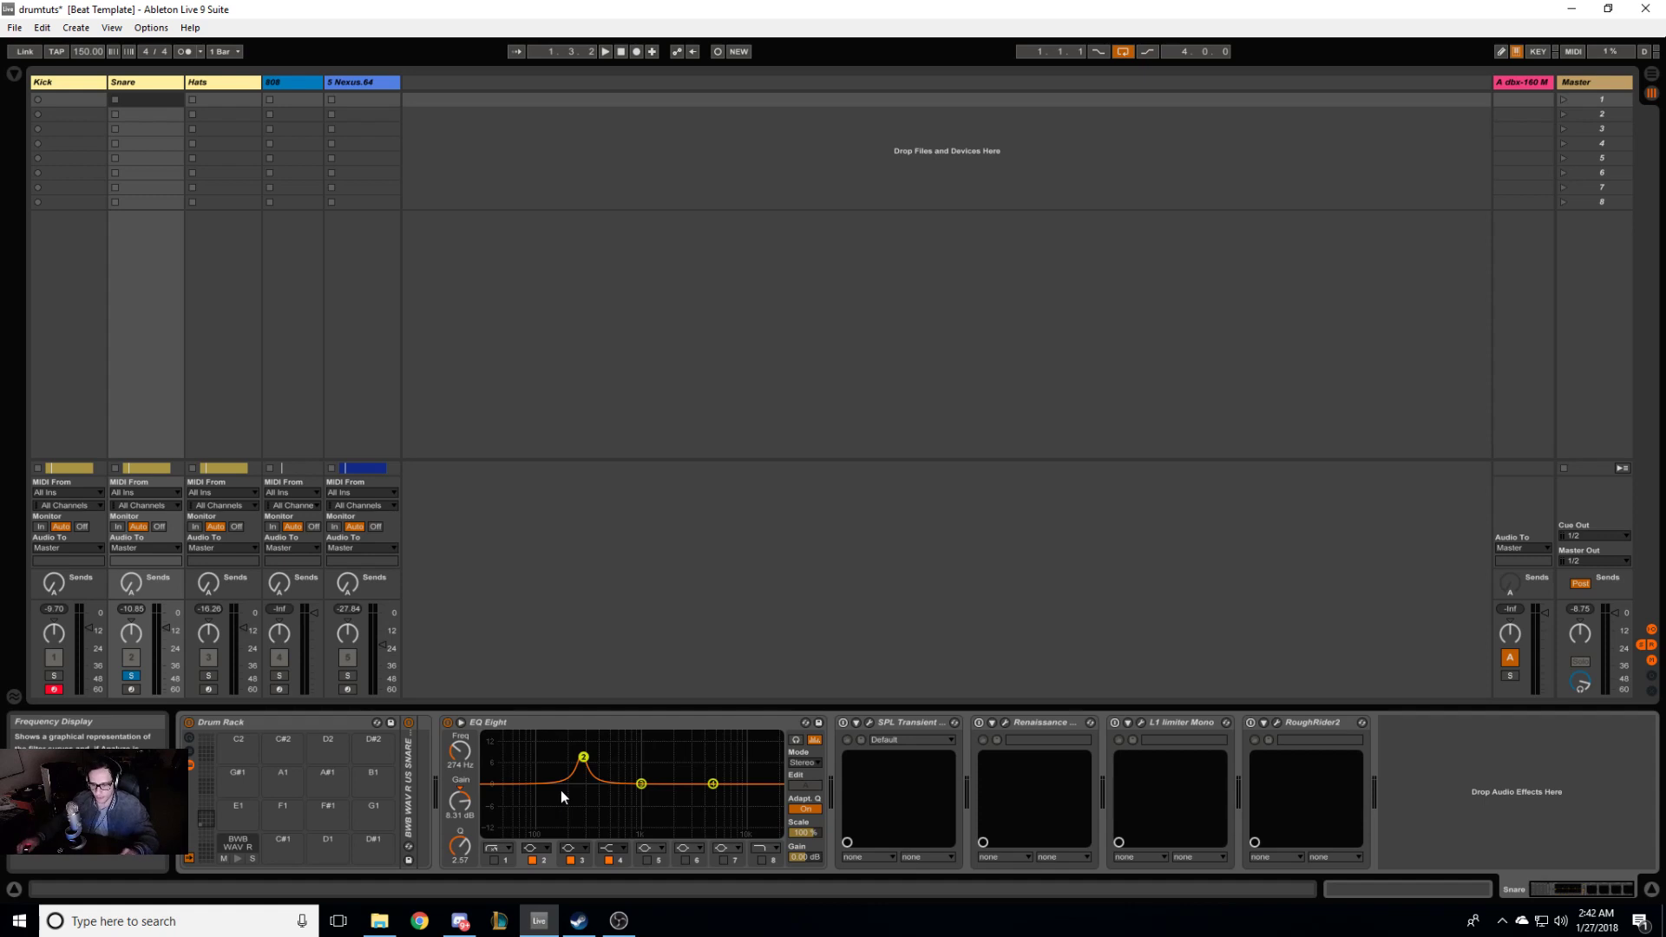
pyautogui.click(582, 728)
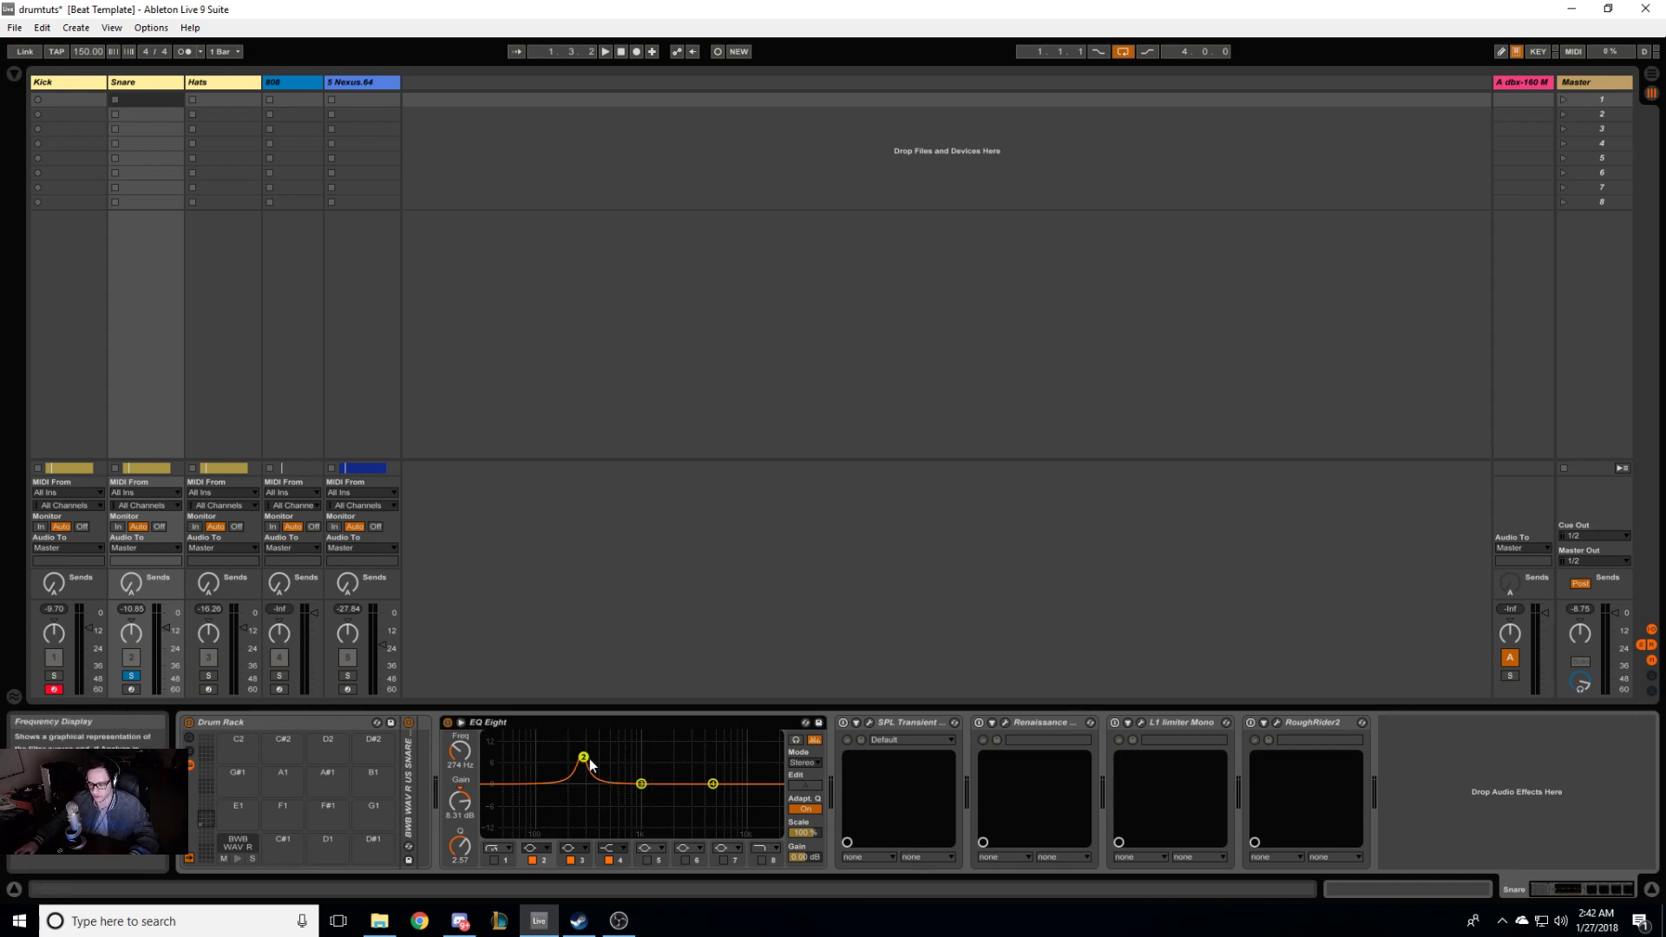
# Step: Set the snare EQ's band 4 to about 5.1 kHz with 0.1 dB of gain, audition it and collapse EQ Eight
pyautogui.click(714, 785)
pyautogui.press('space')
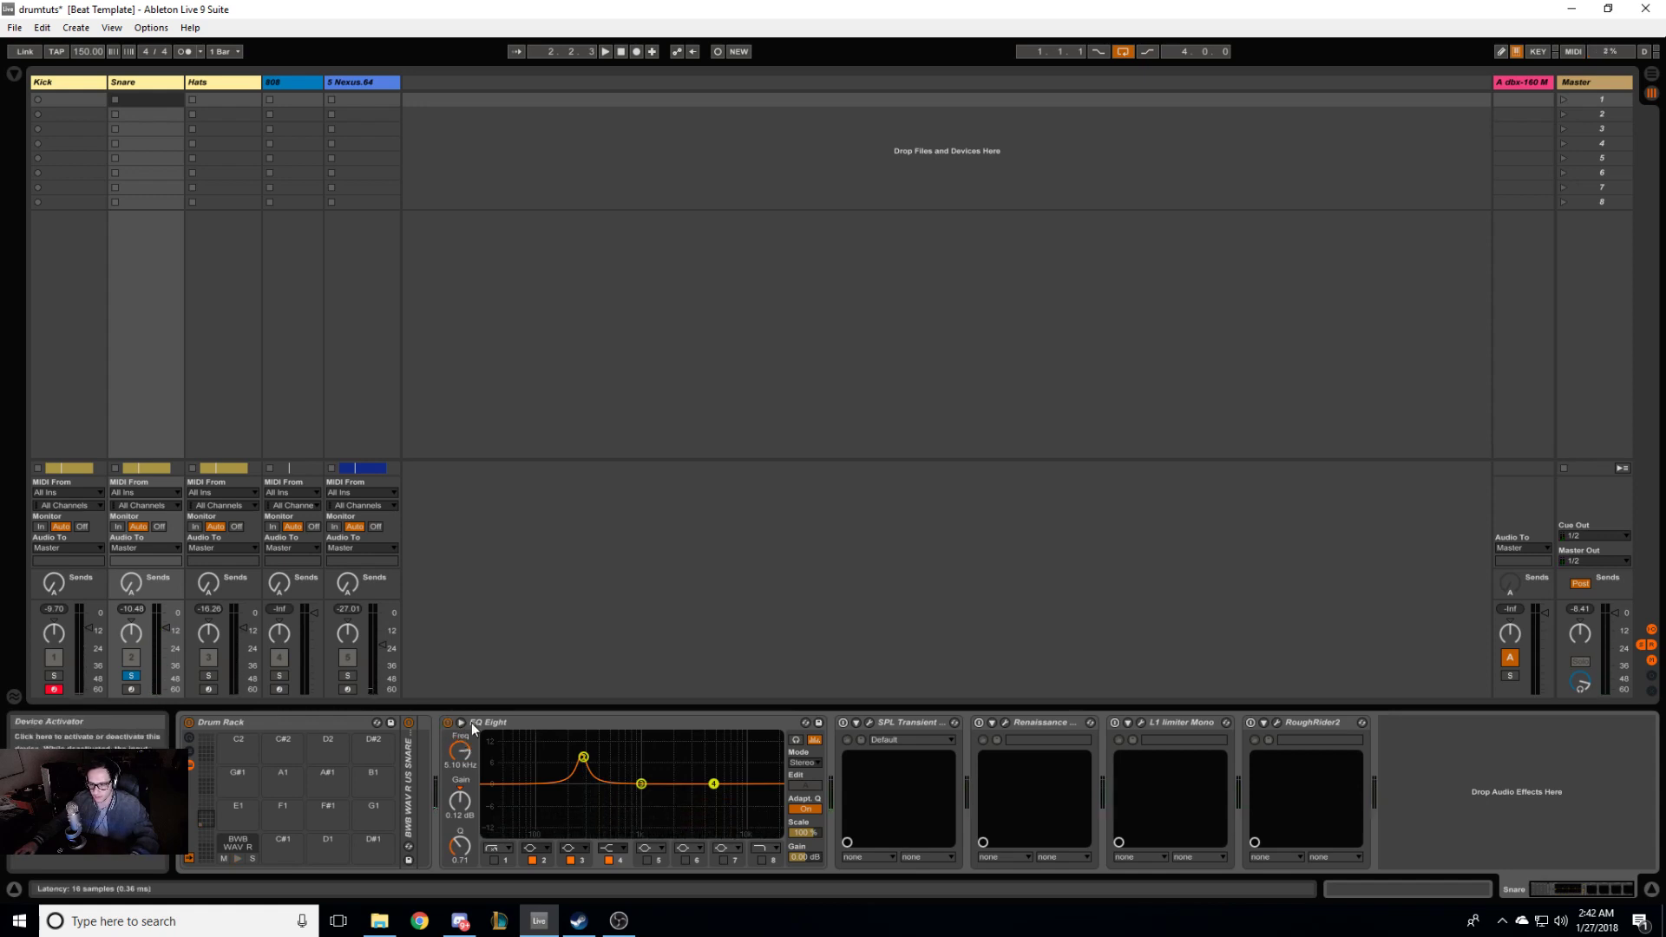
pyautogui.doubleClick(471, 722)
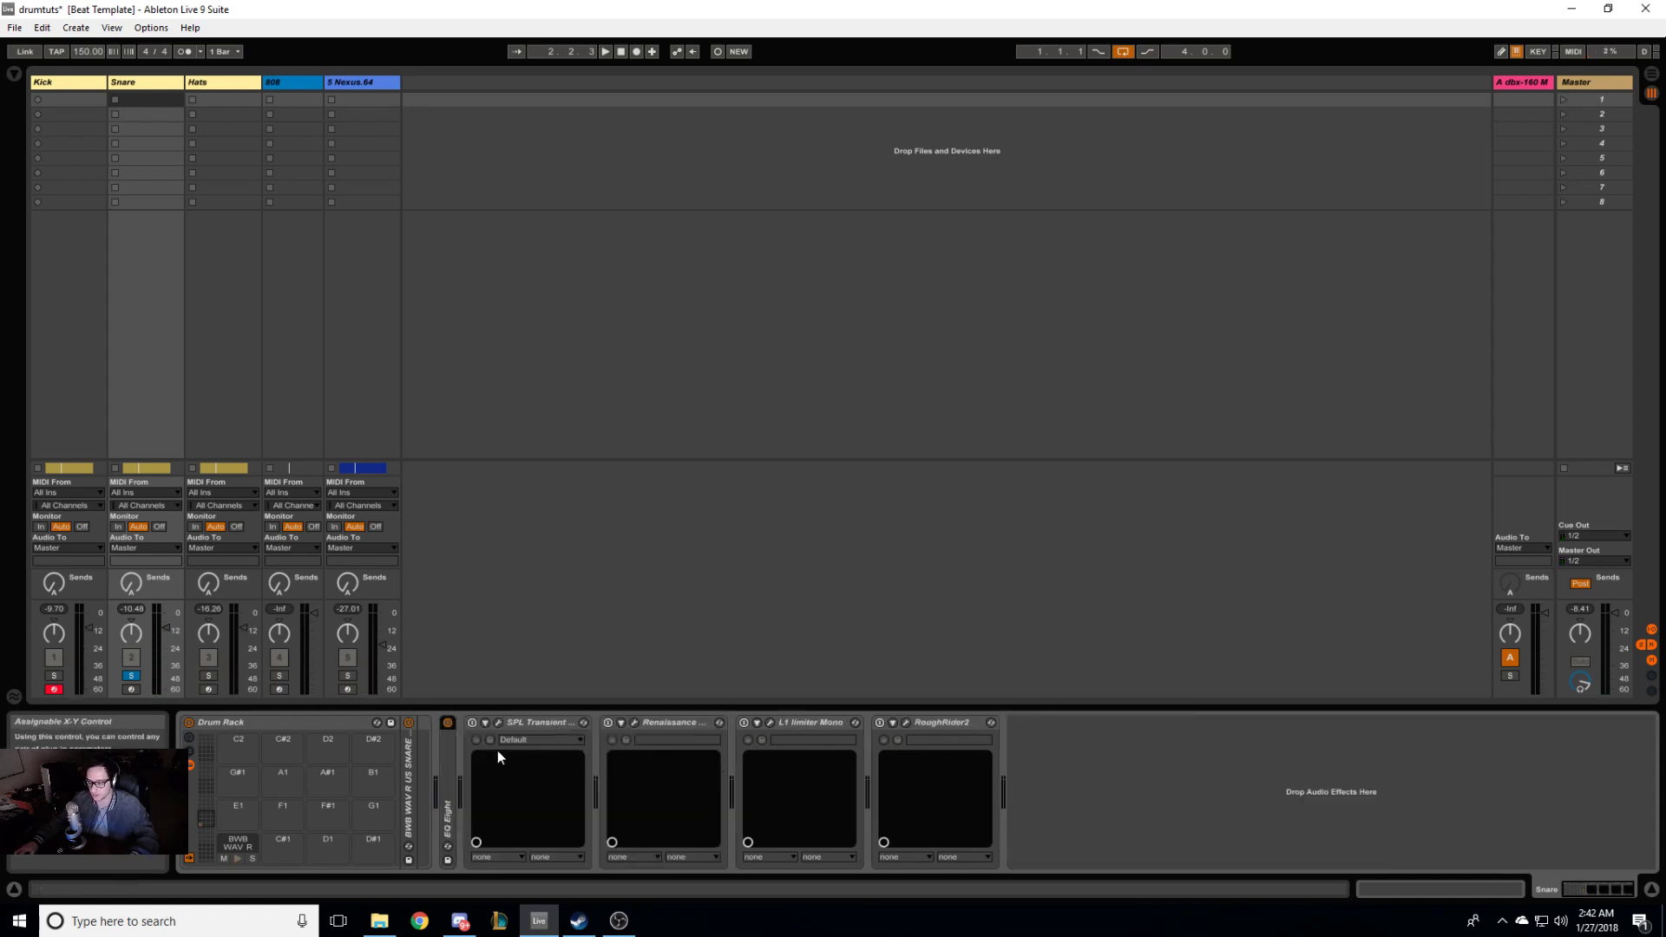
# Step: Turn on the snare's SPL Transient Designer, raise its attack, audition the result and close the plug-in window
pyautogui.click(498, 723)
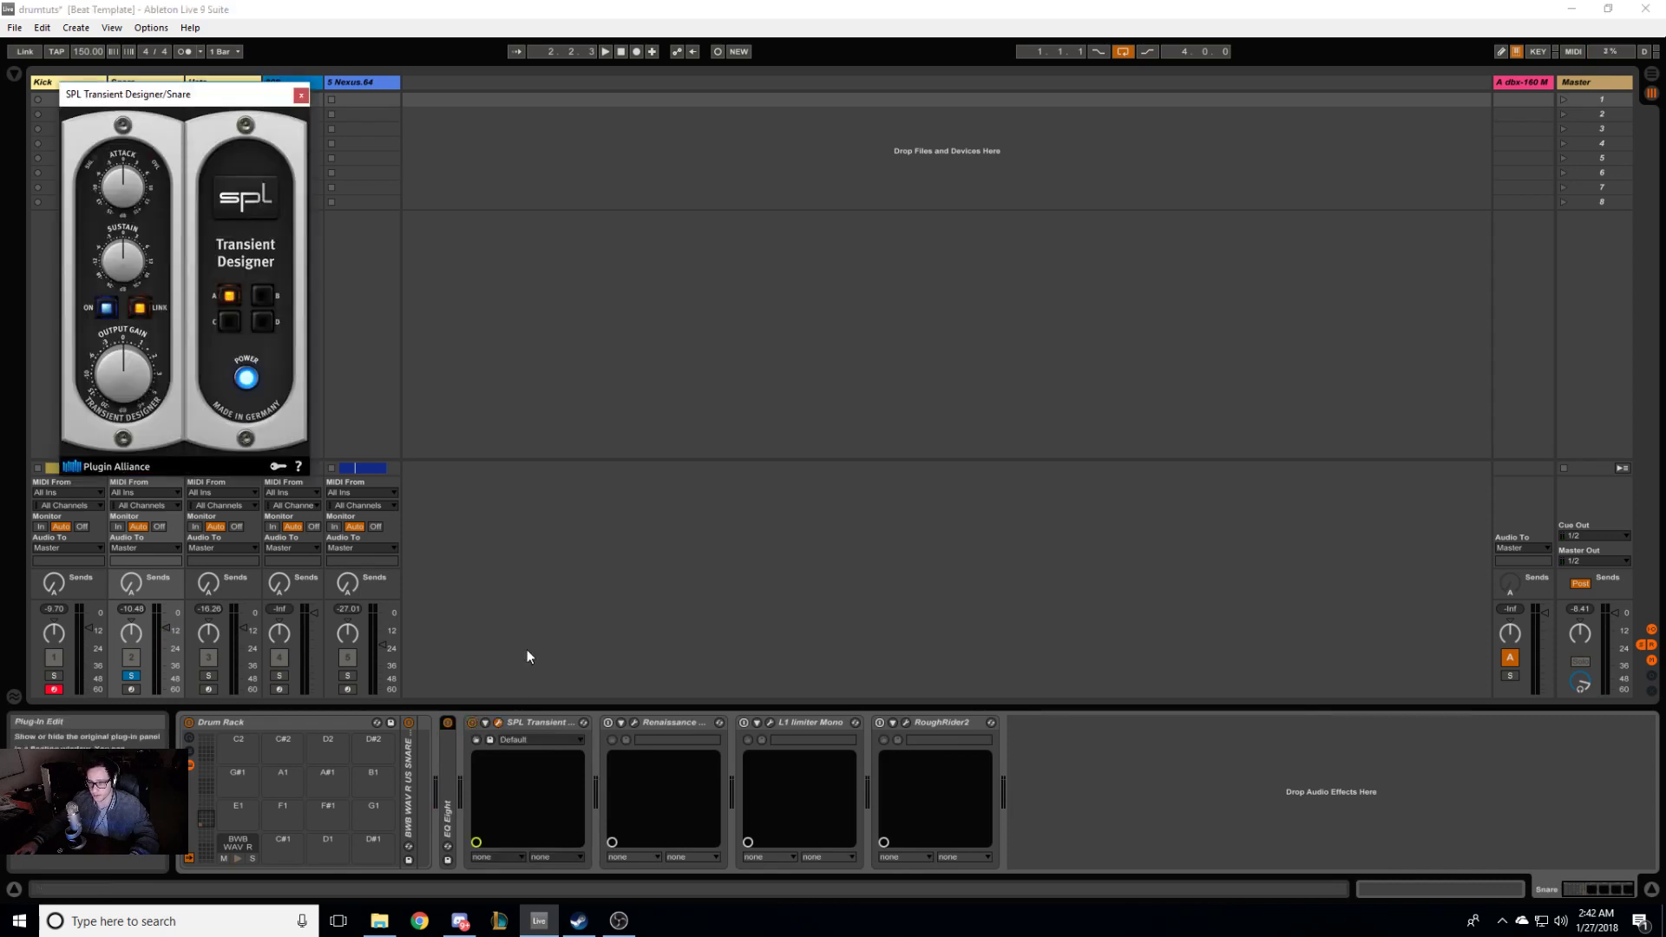
pyautogui.press('space')
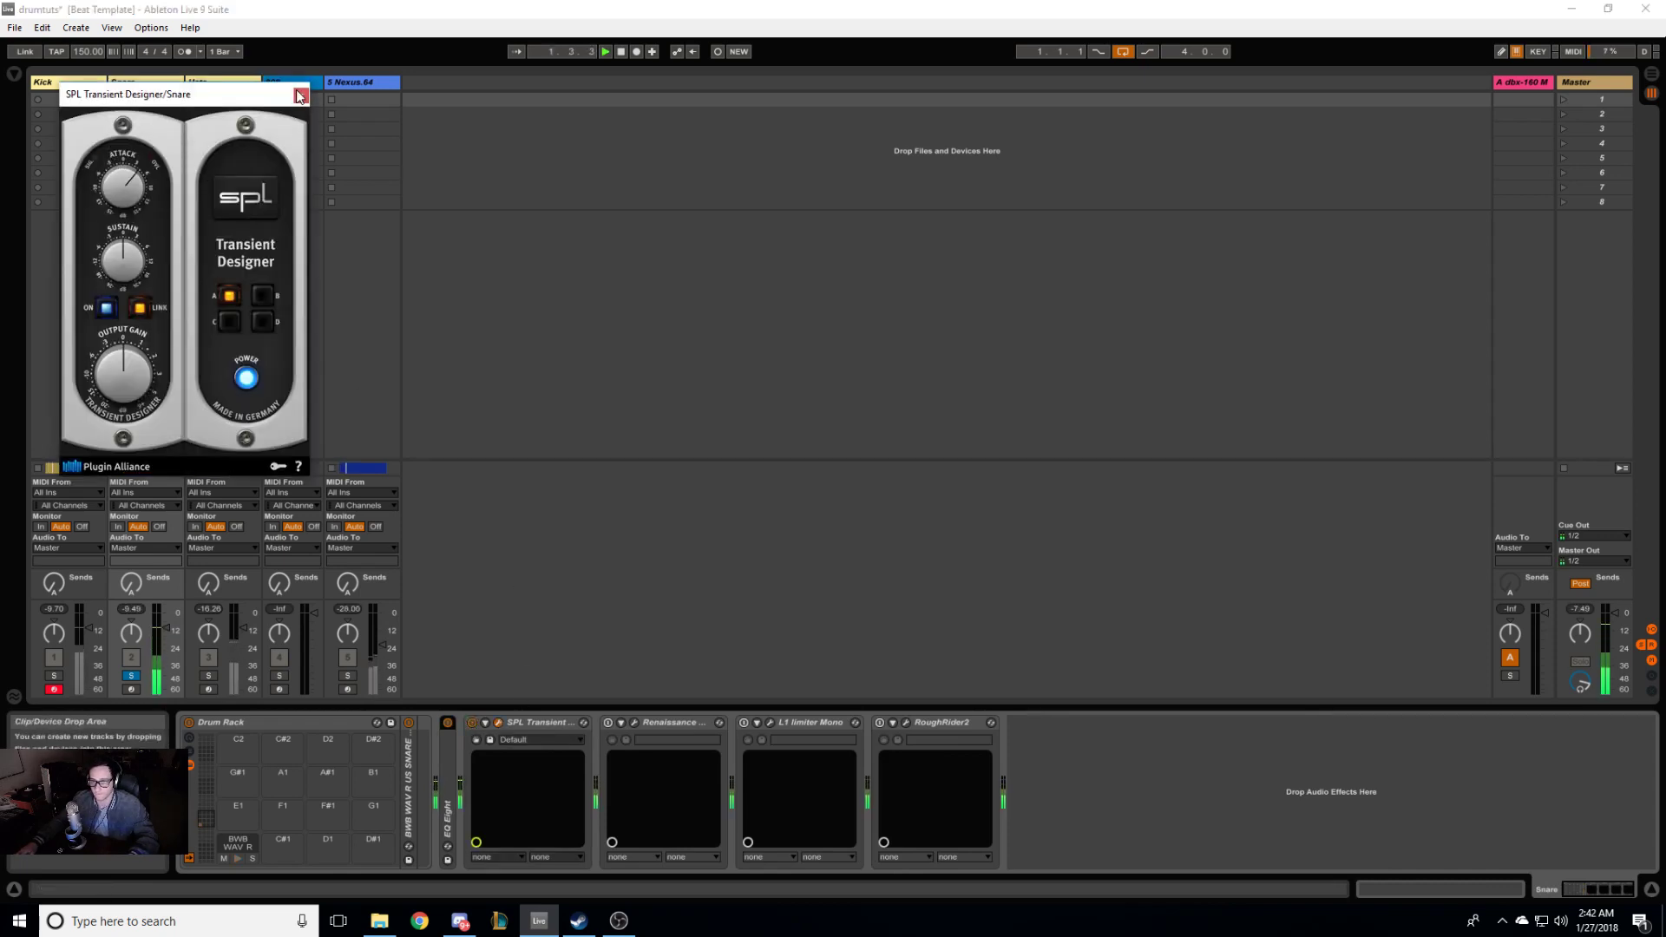
pyautogui.click(300, 96)
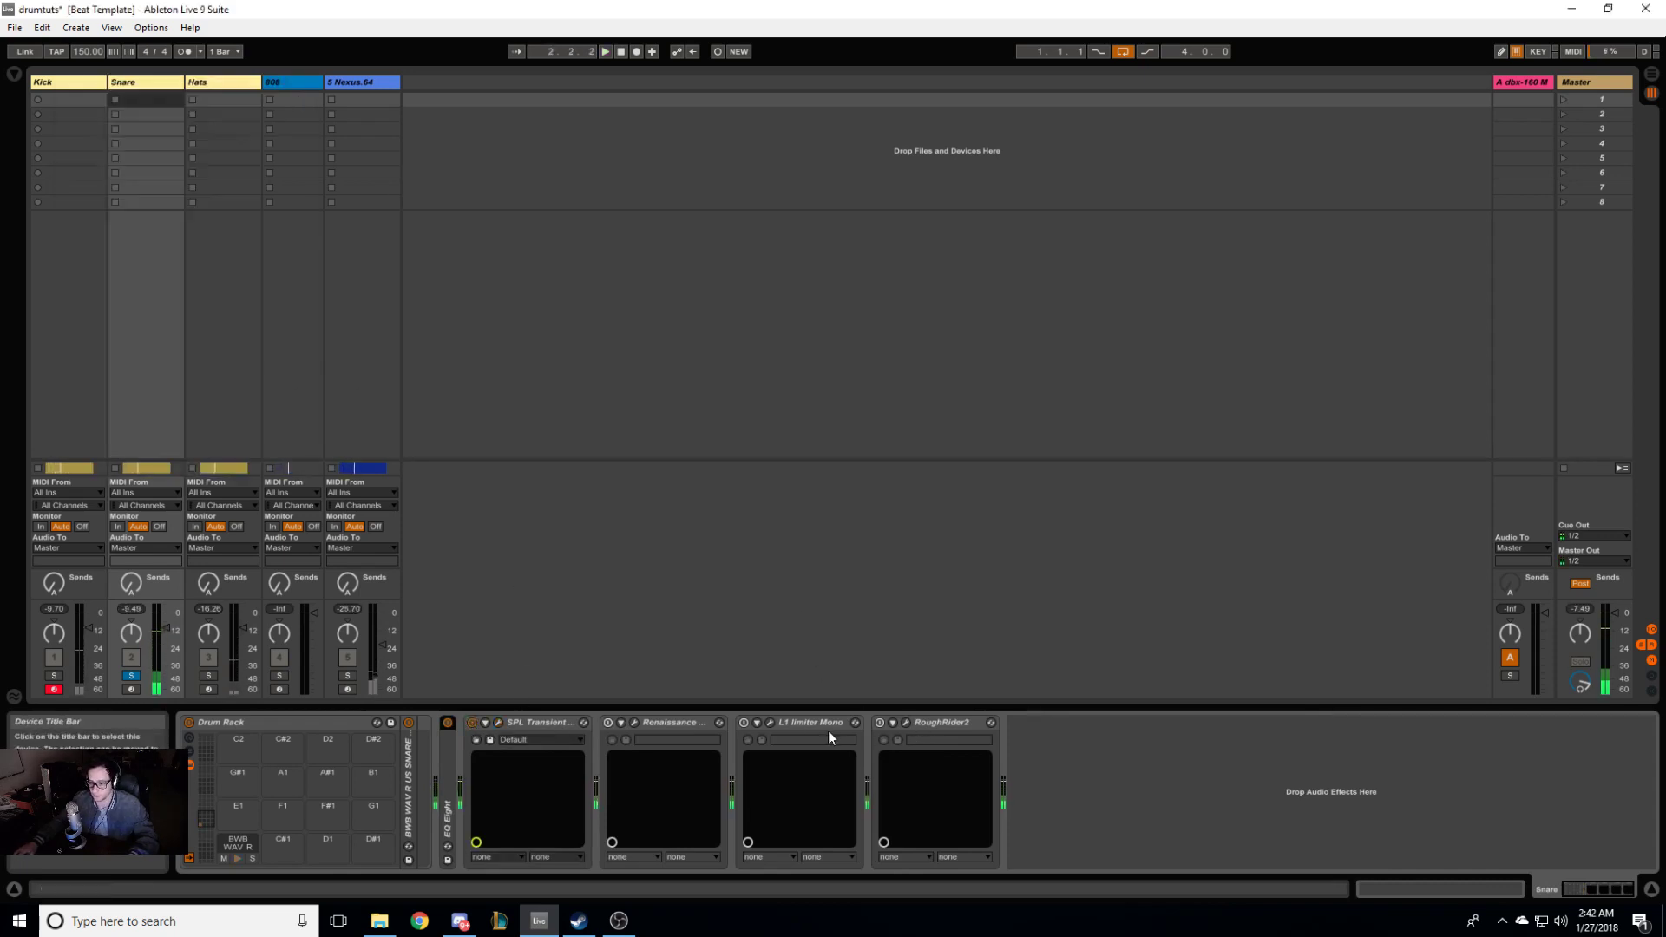
# Step: Move the L1 limiter behind RoughRider2 in the Snare track's chain, then turn on and open RoughRider2
pyautogui.click(635, 721)
pyautogui.click(635, 722)
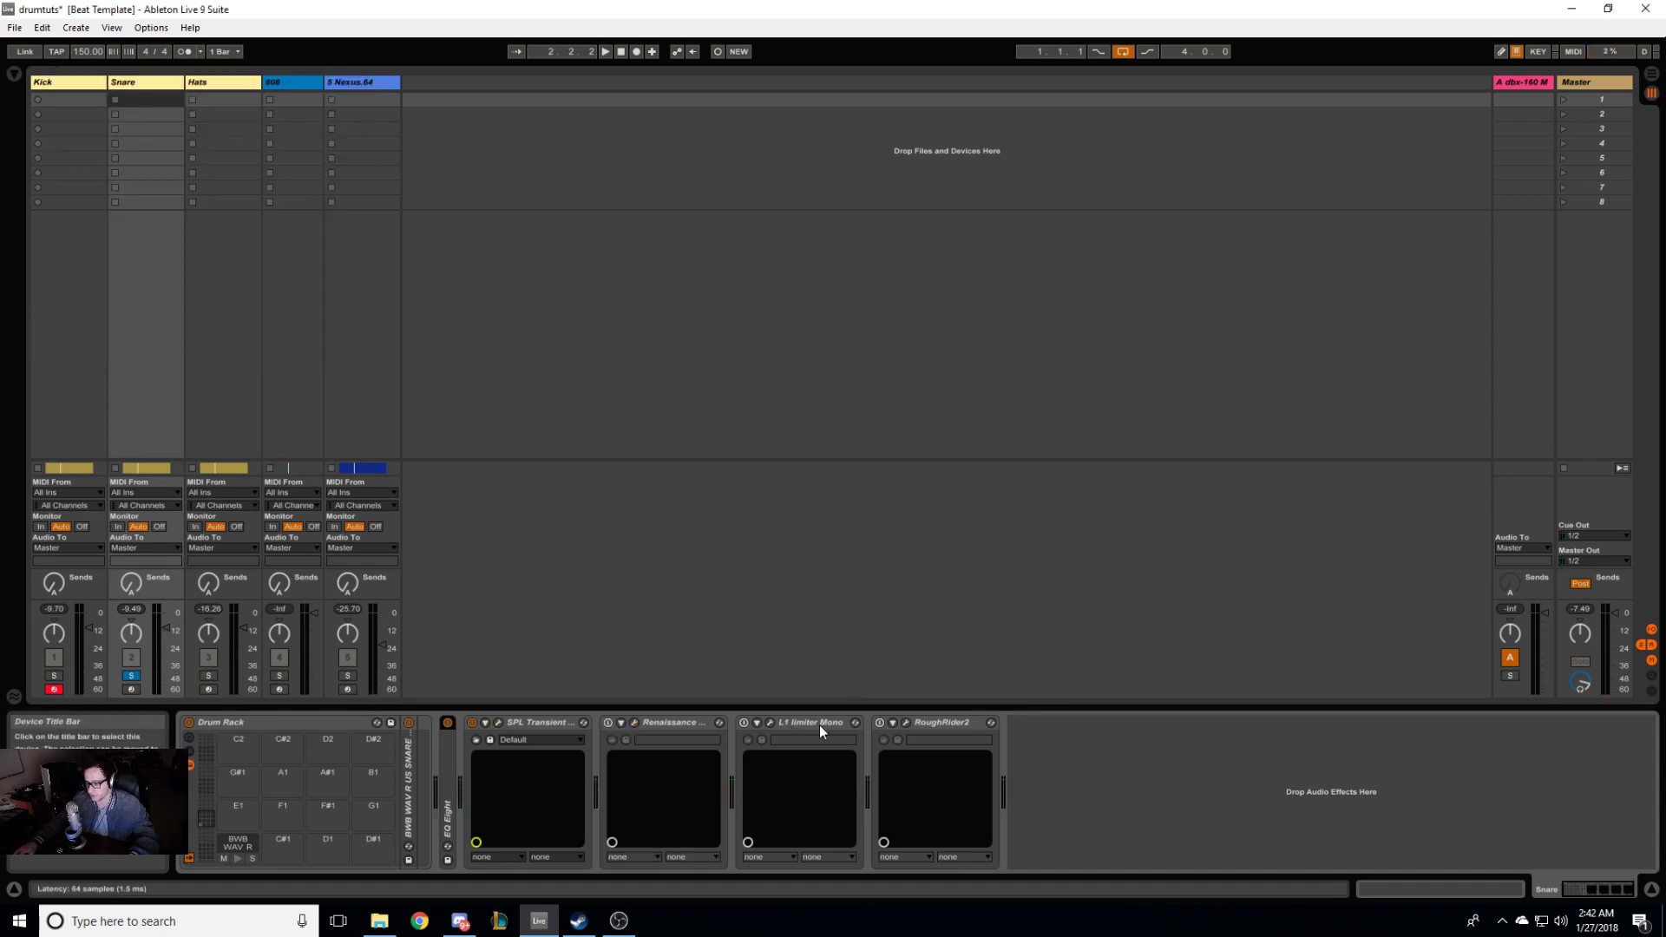
pyautogui.moveTo(819, 725); pyautogui.dragTo(972, 753)
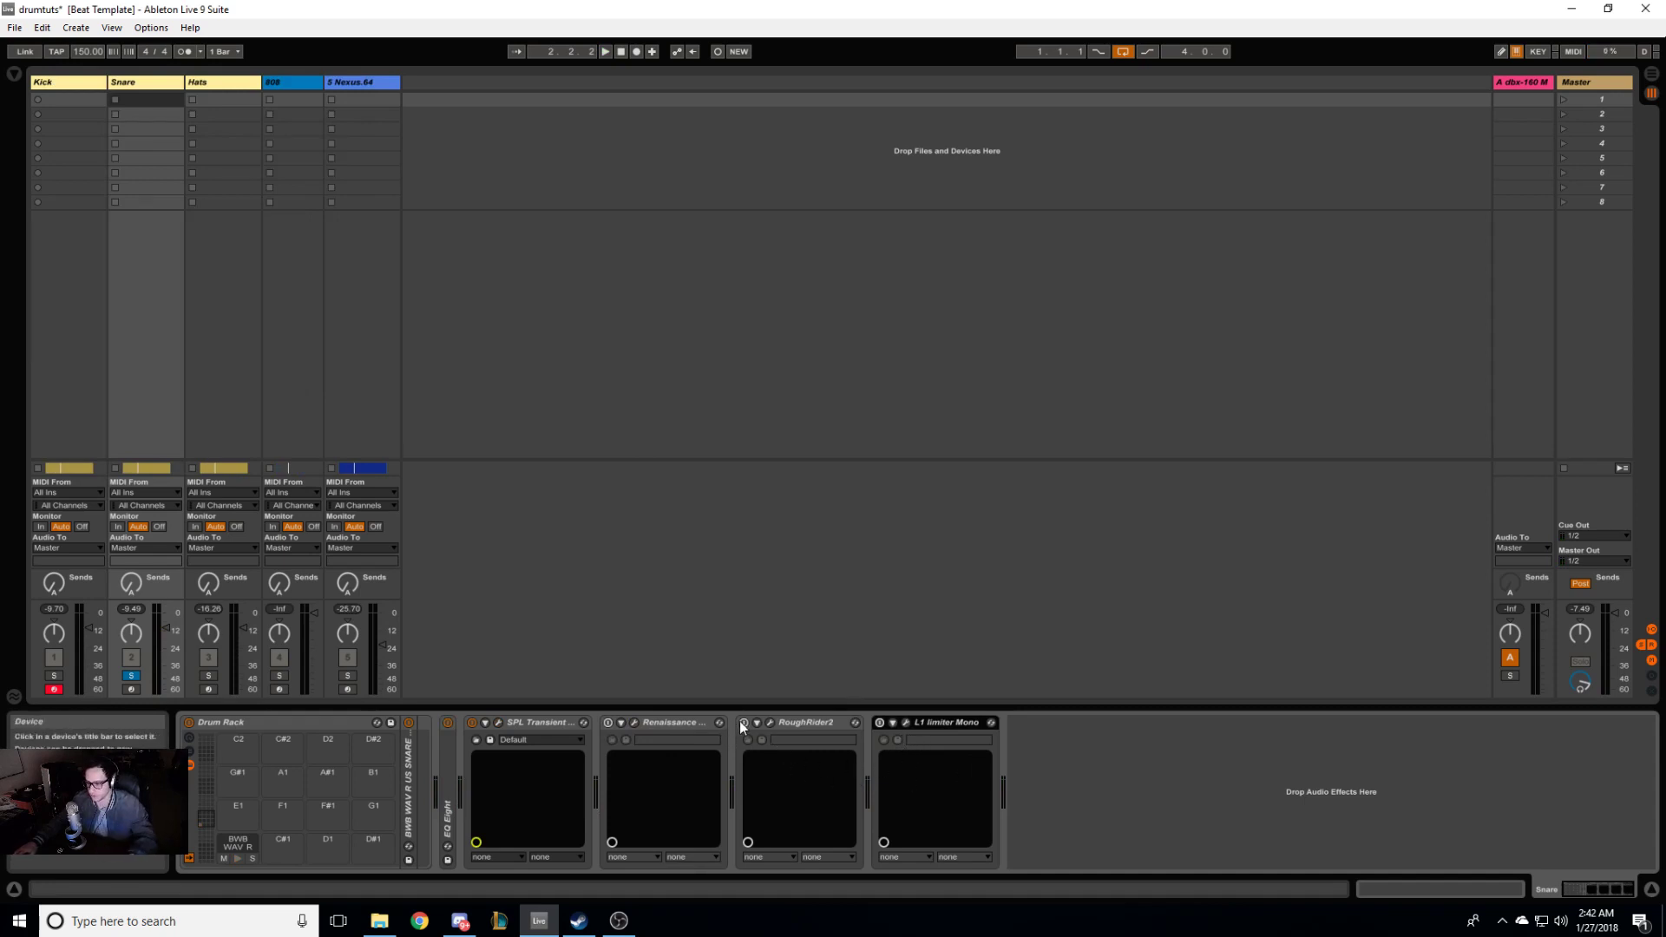
pyautogui.click(769, 722)
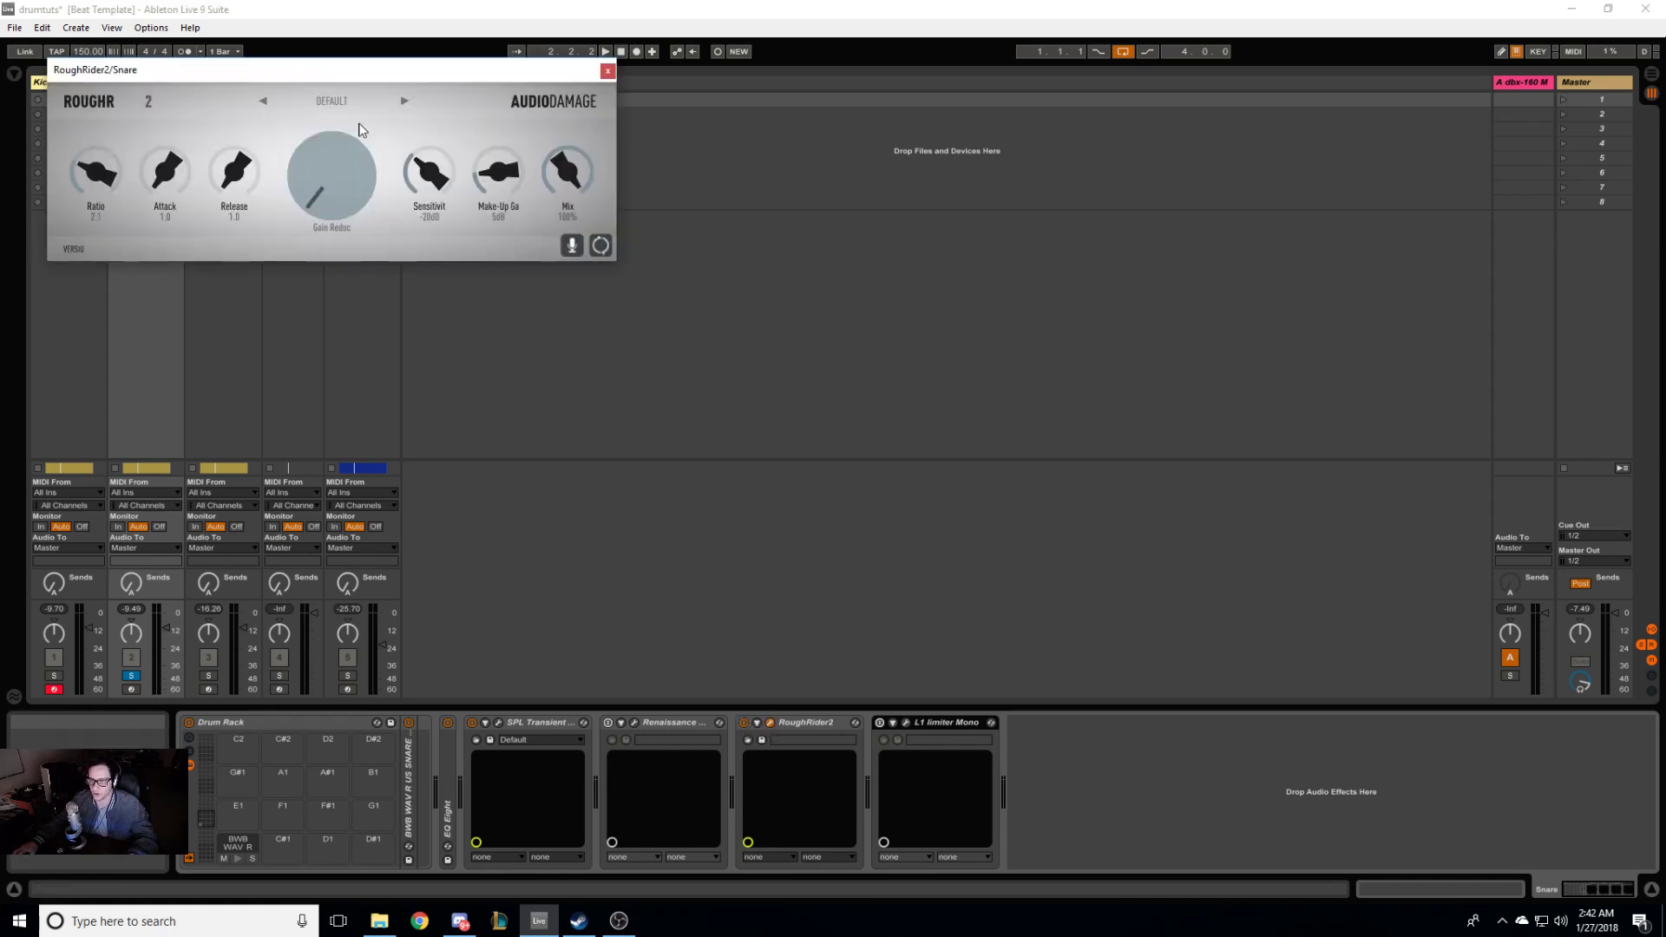
pyautogui.moveTo(317, 73)
pyautogui.mouseDown()
pyautogui.moveTo(811, 282)
pyautogui.moveTo(715, 332)
pyautogui.mouseUp()
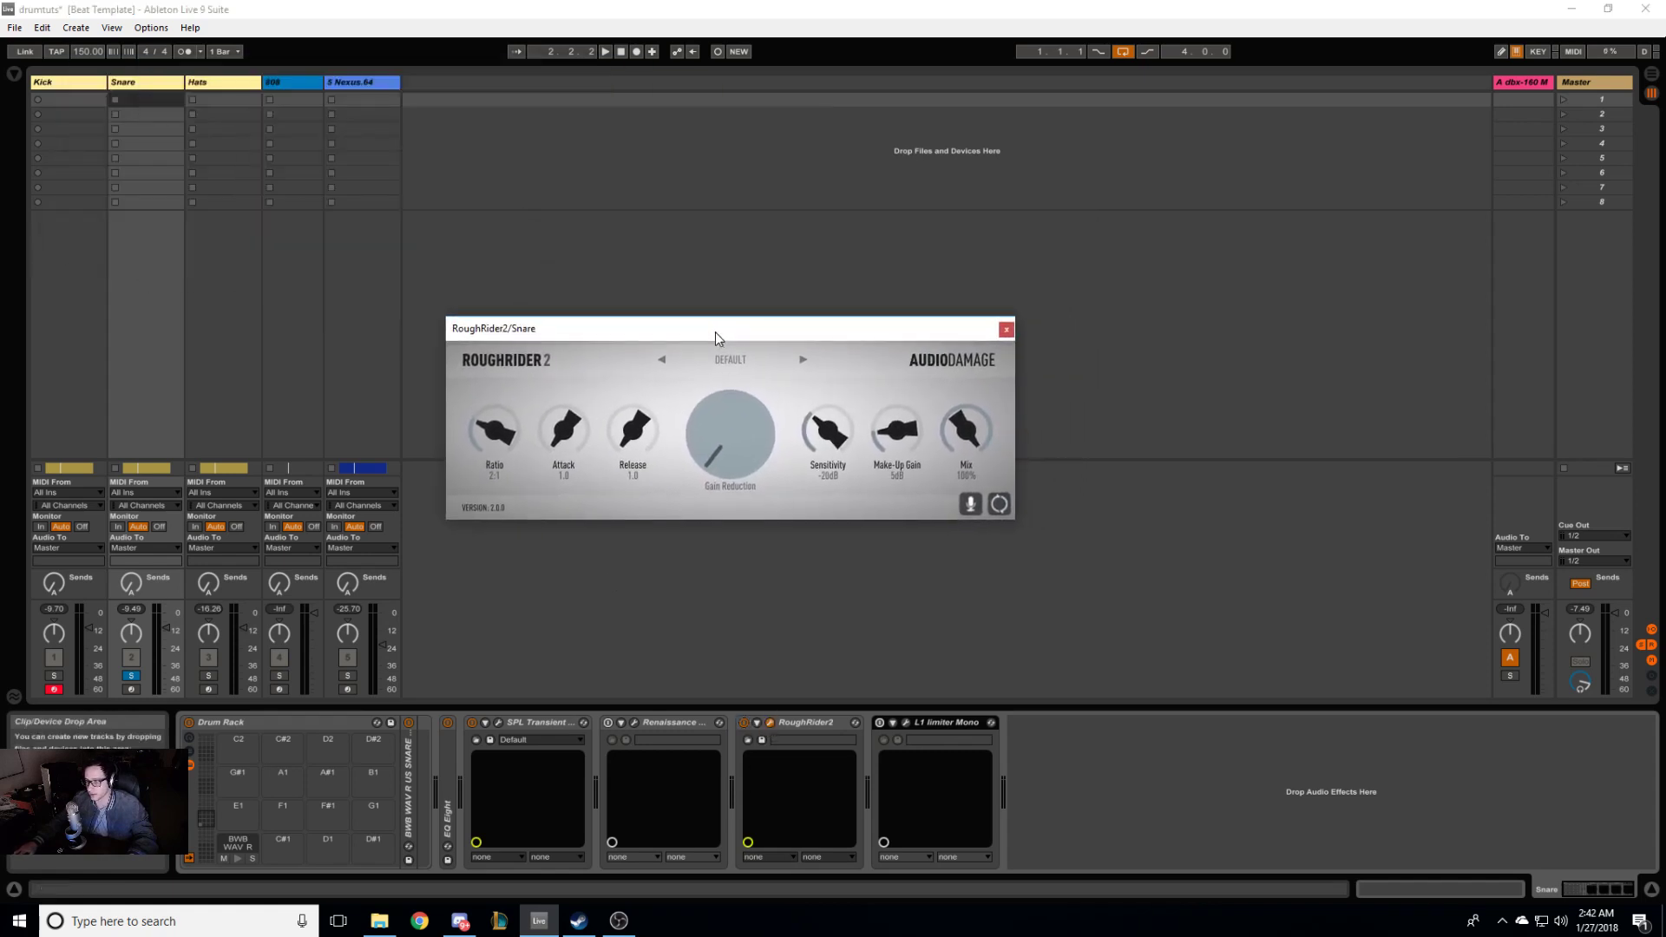
# Step: Audition RoughRider2's 05 - Heavy Duty and 02 - Hard Pump presets on the snare, close its window and turn the compressor off
pyautogui.click(773, 357)
pyautogui.click(840, 557)
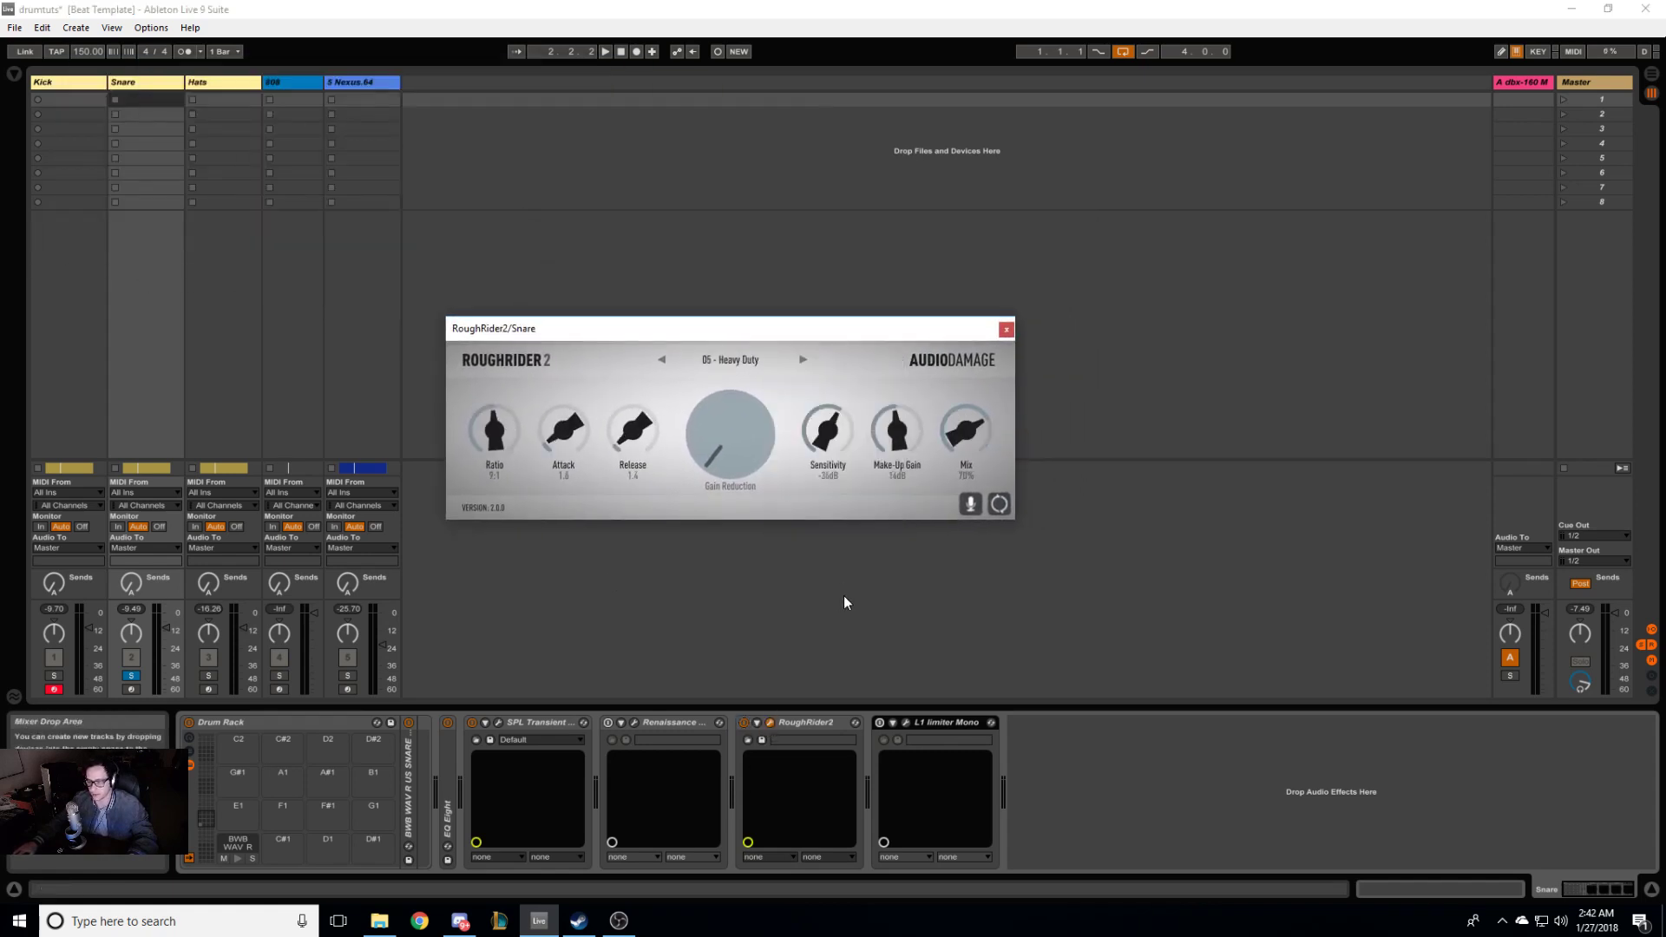
pyautogui.press('space')
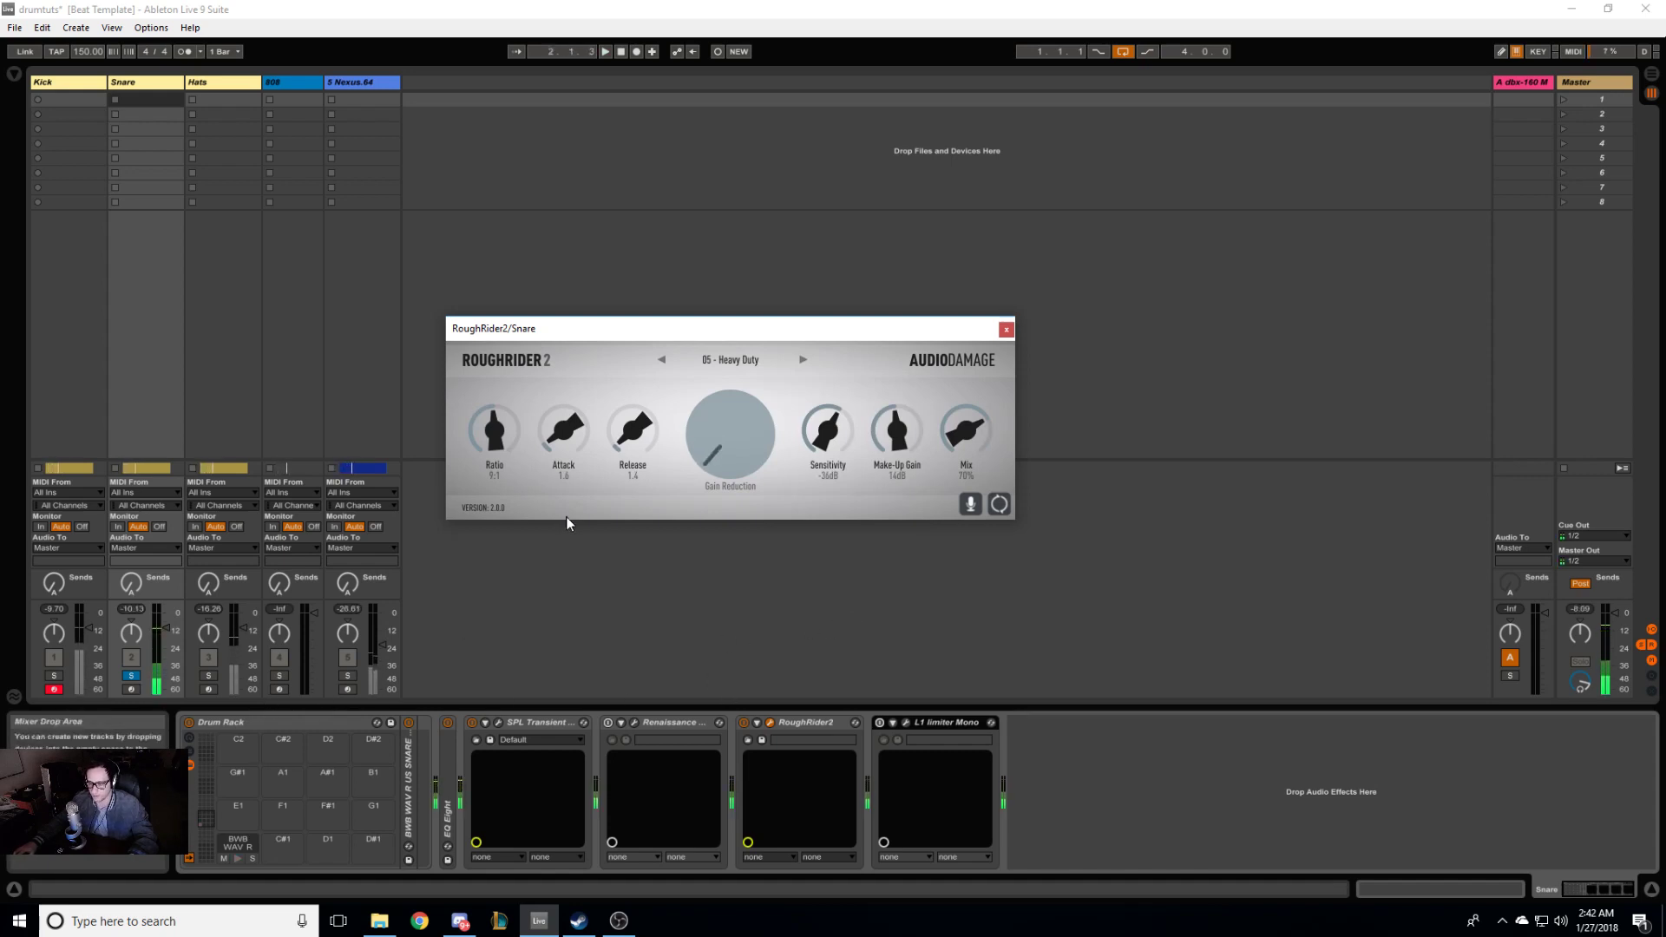
pyautogui.click(716, 361)
pyautogui.click(836, 496)
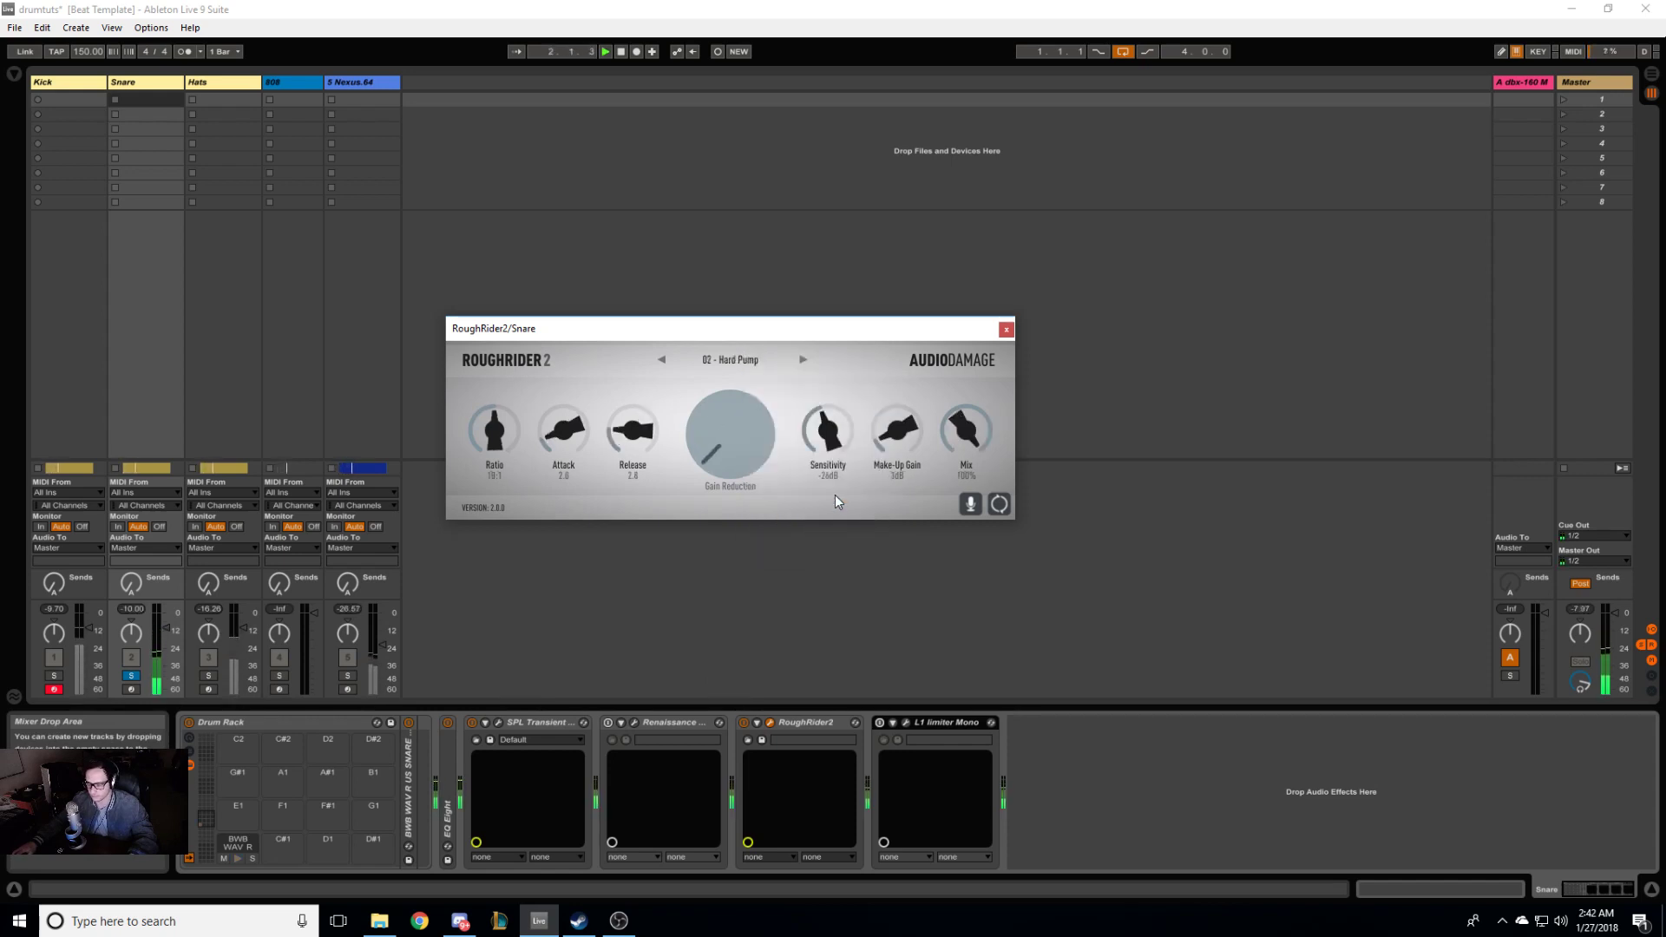
pyautogui.click(1006, 330)
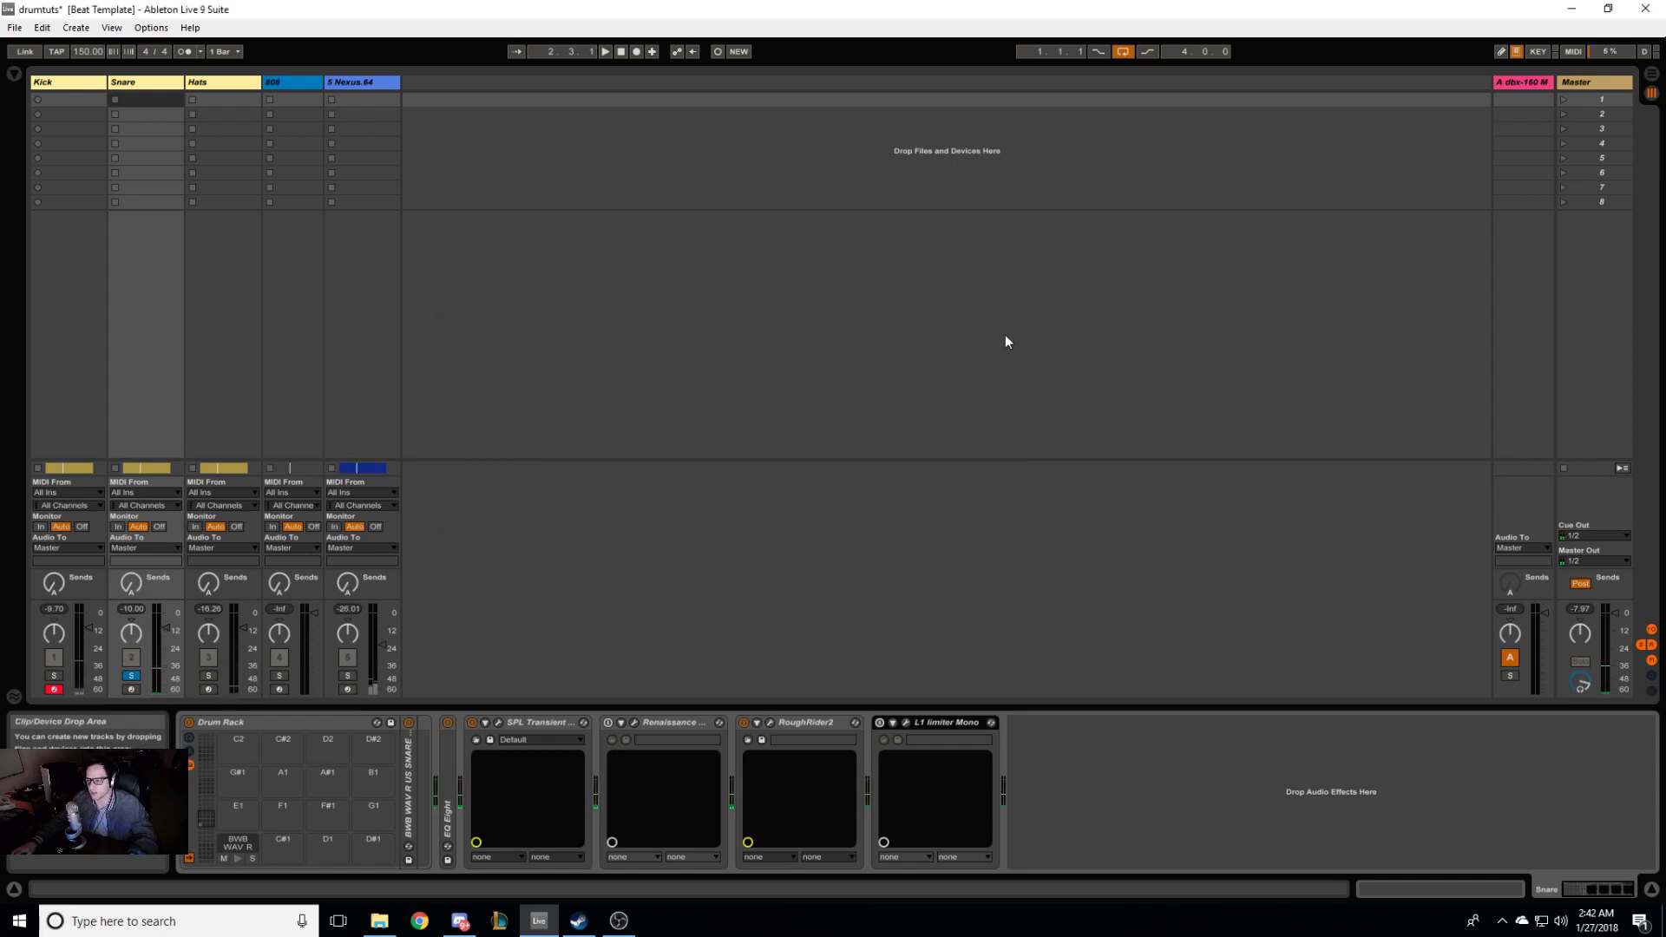
pyautogui.click(740, 724)
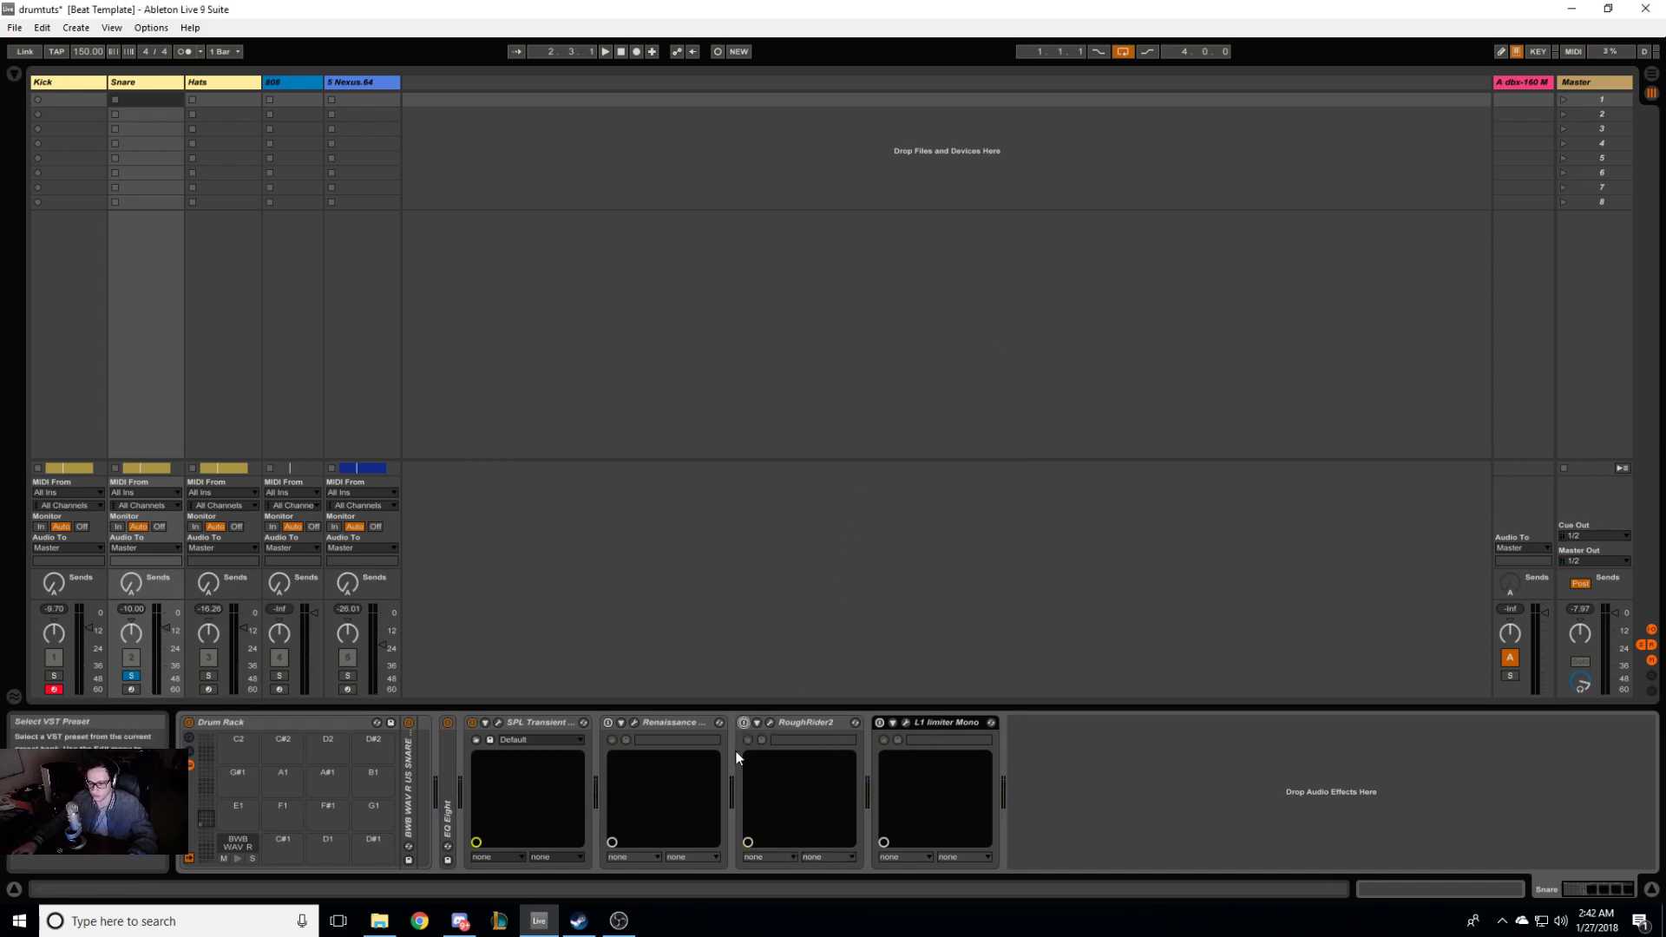
# Step: Collapse the snare's SPL Transient Designer, expand its EQ Eight and reset the Master track's peak level
pyautogui.doubleClick(537, 724)
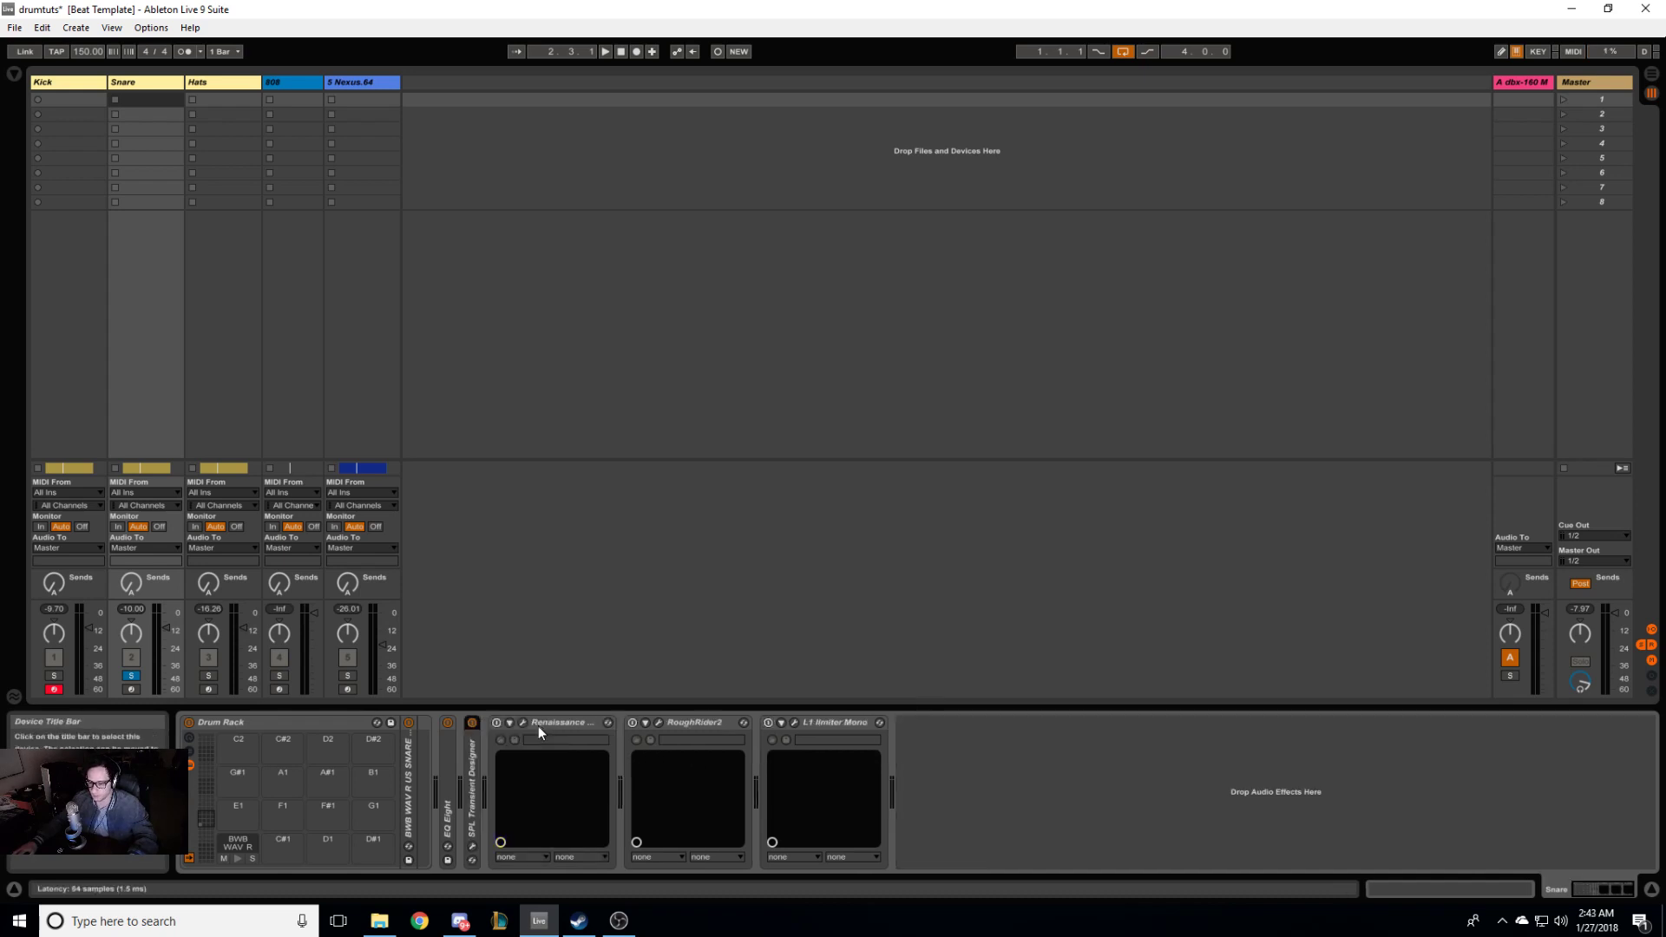
pyautogui.doubleClick(445, 763)
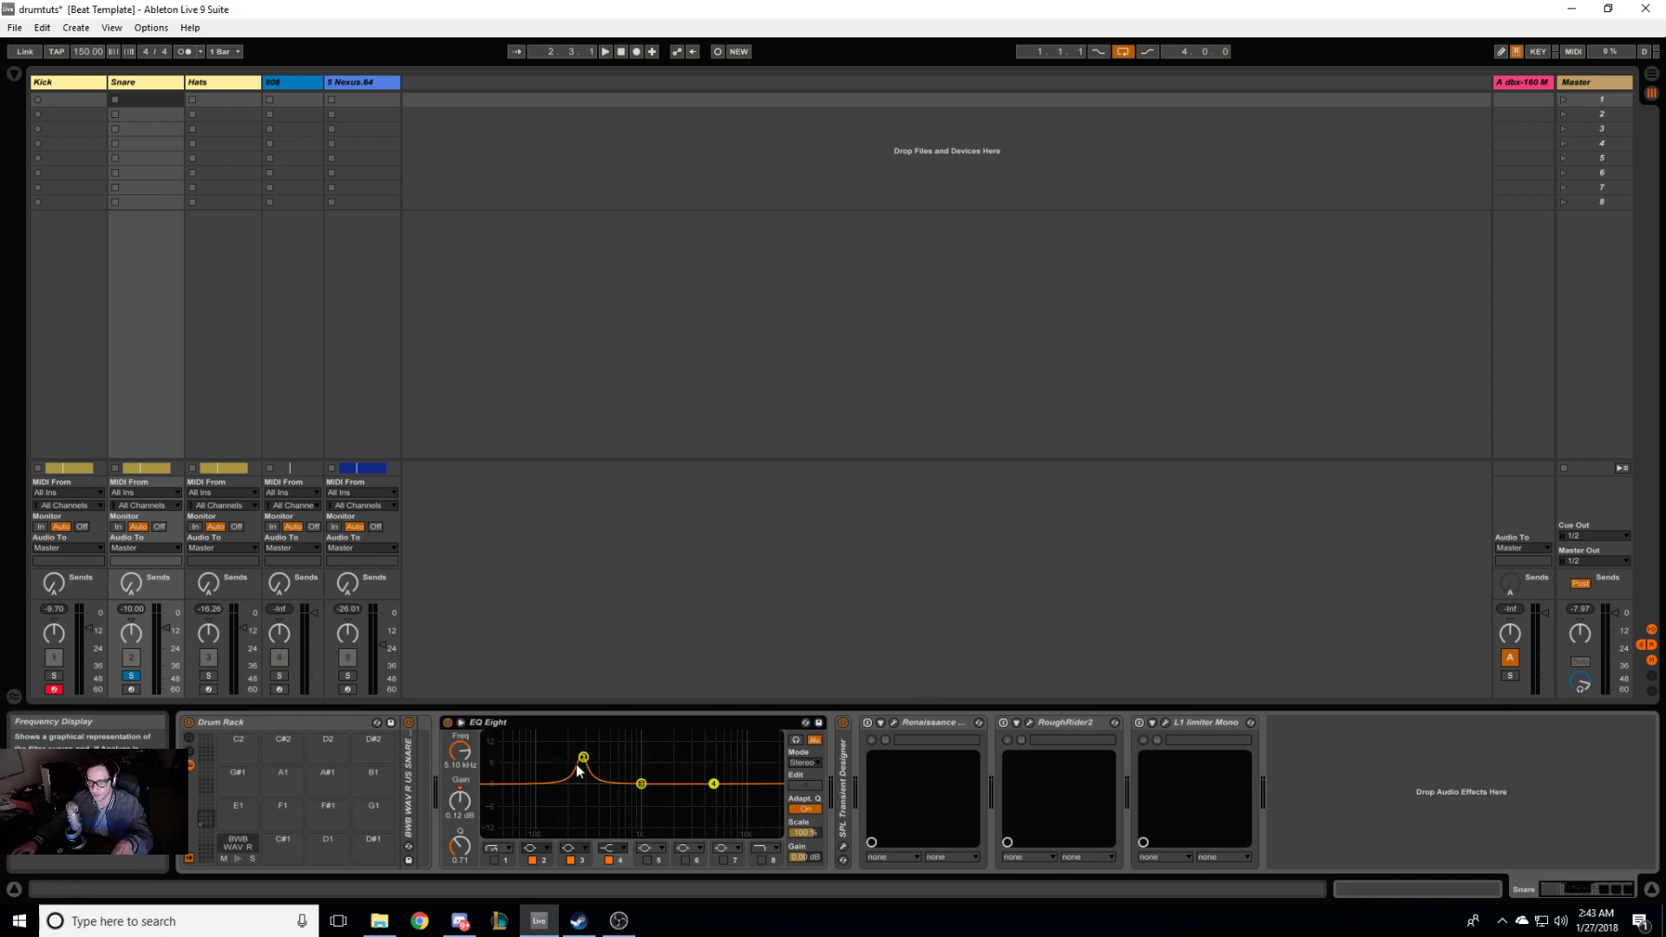
pyautogui.click(1582, 609)
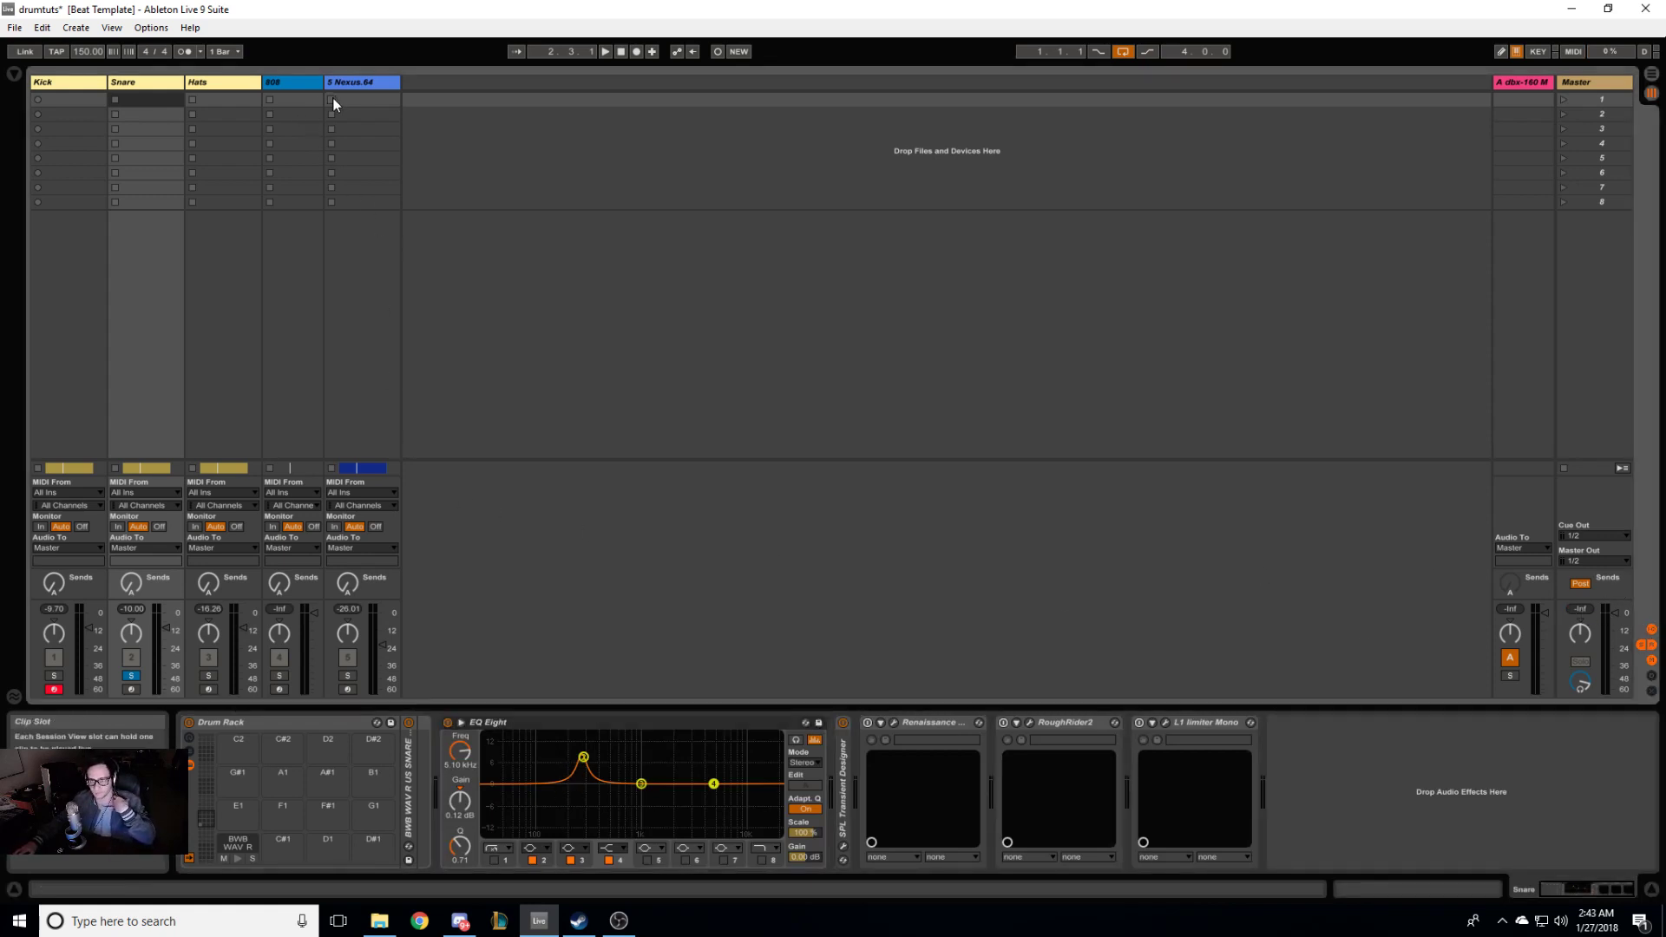
# Step: Solo the Hats track, audition it and raise its volume to -8.0 dB
pyautogui.click(222, 81)
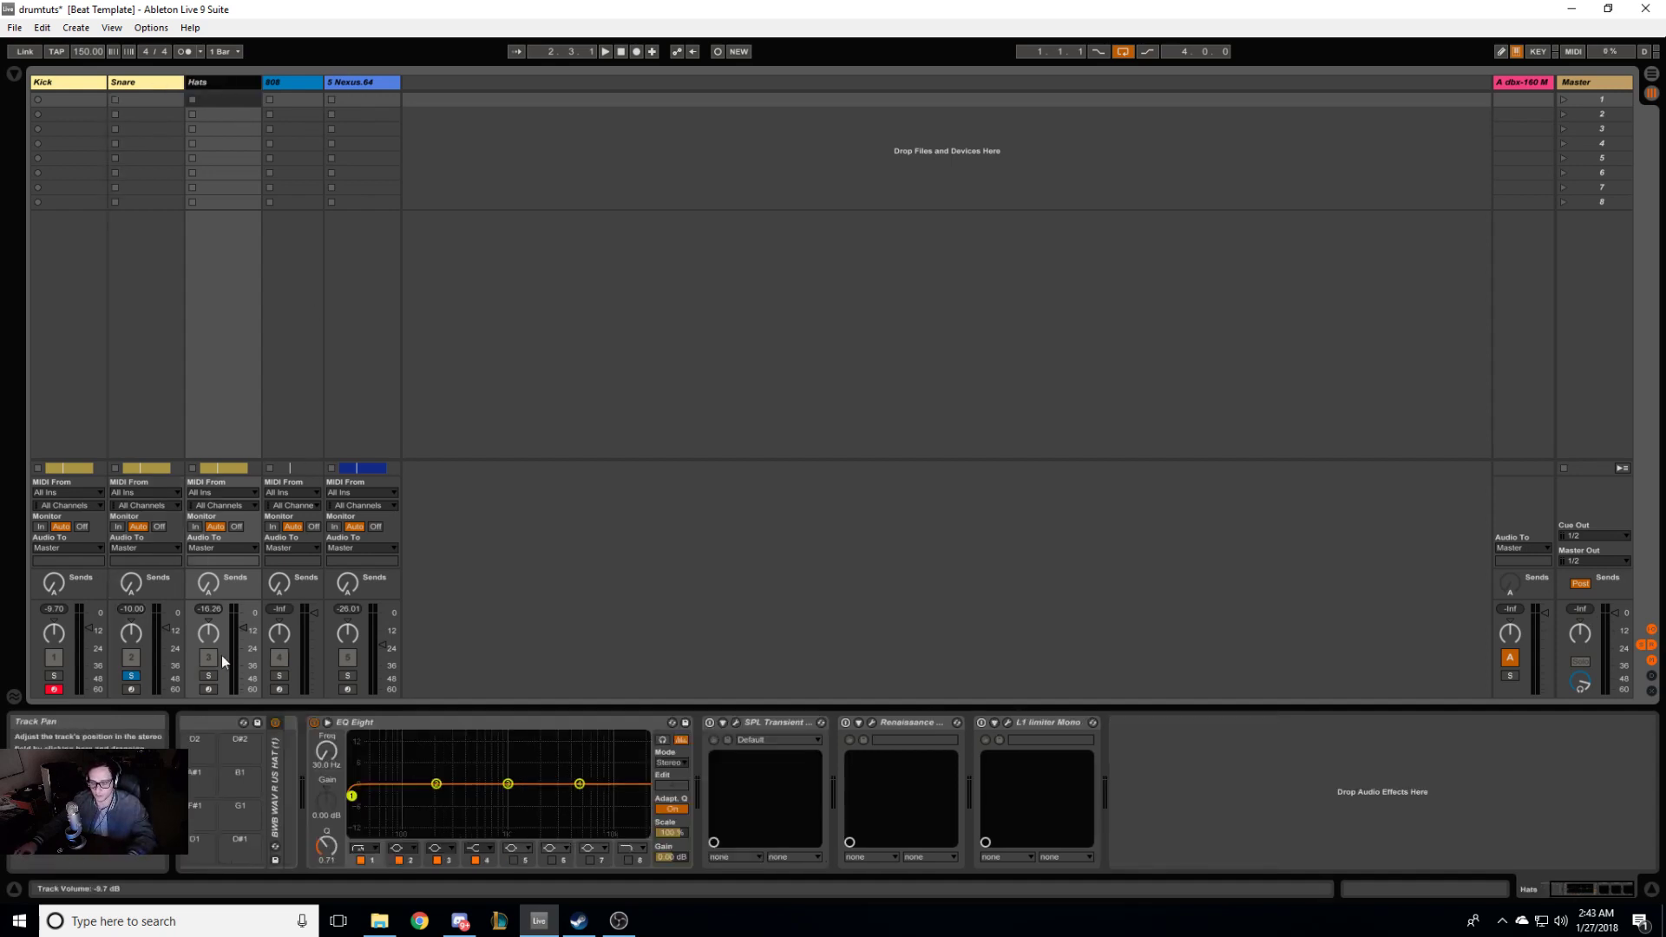
pyautogui.click(208, 675)
pyautogui.press('space')
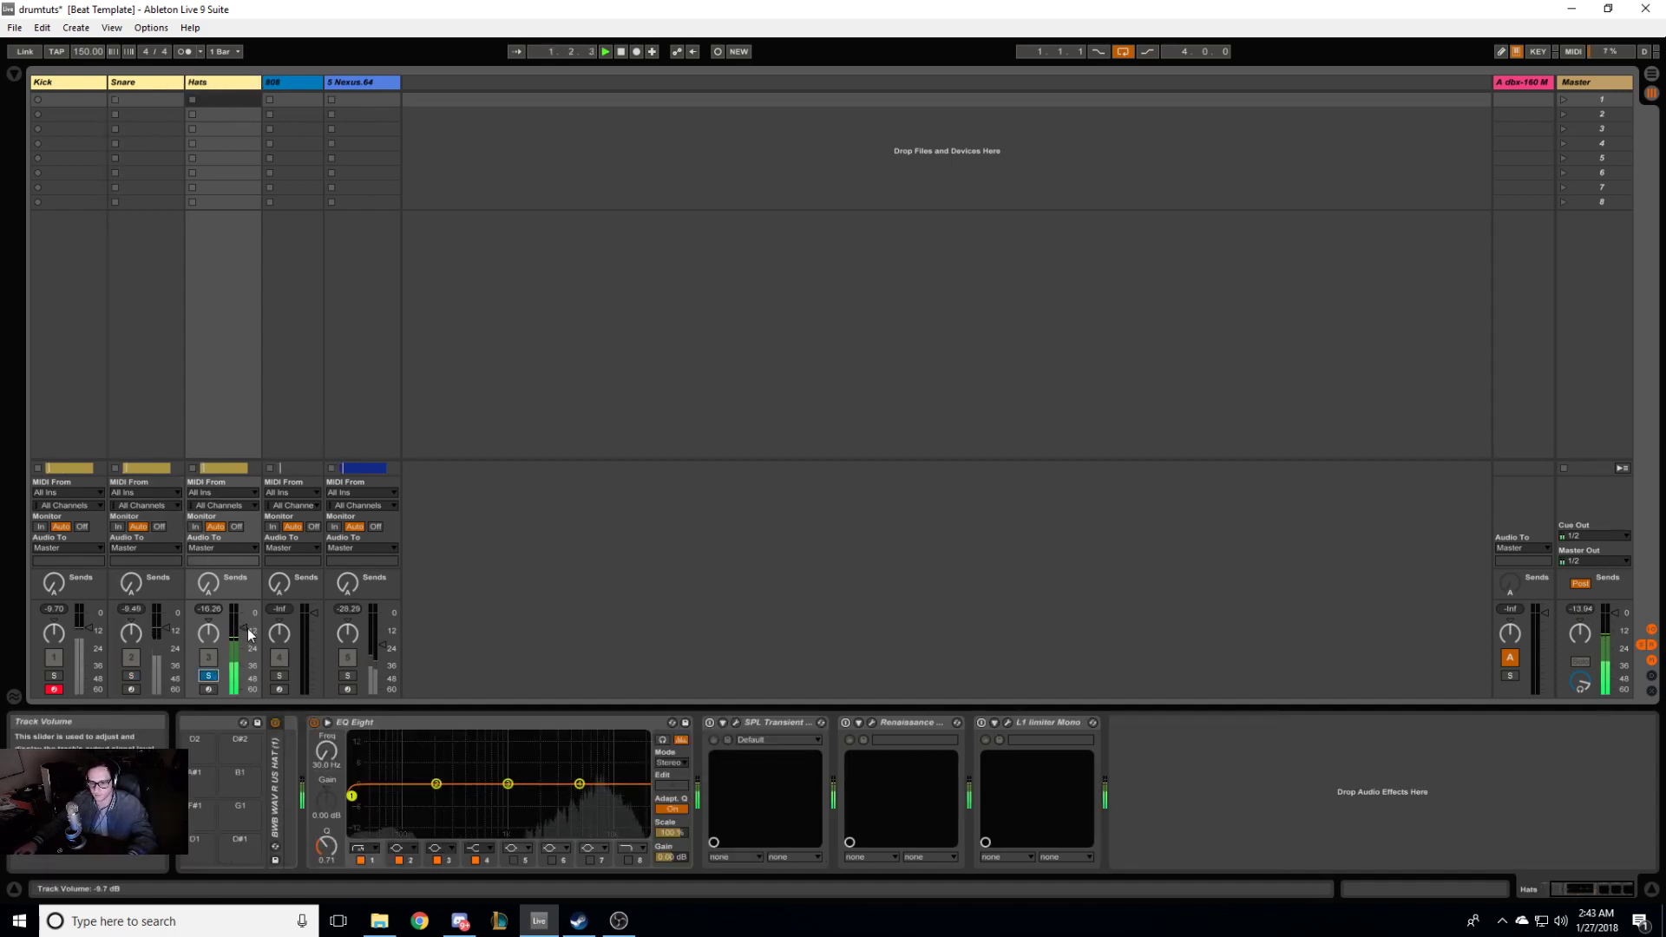
pyautogui.press('space')
pyautogui.moveTo(244, 627); pyautogui.dragTo(245, 625)
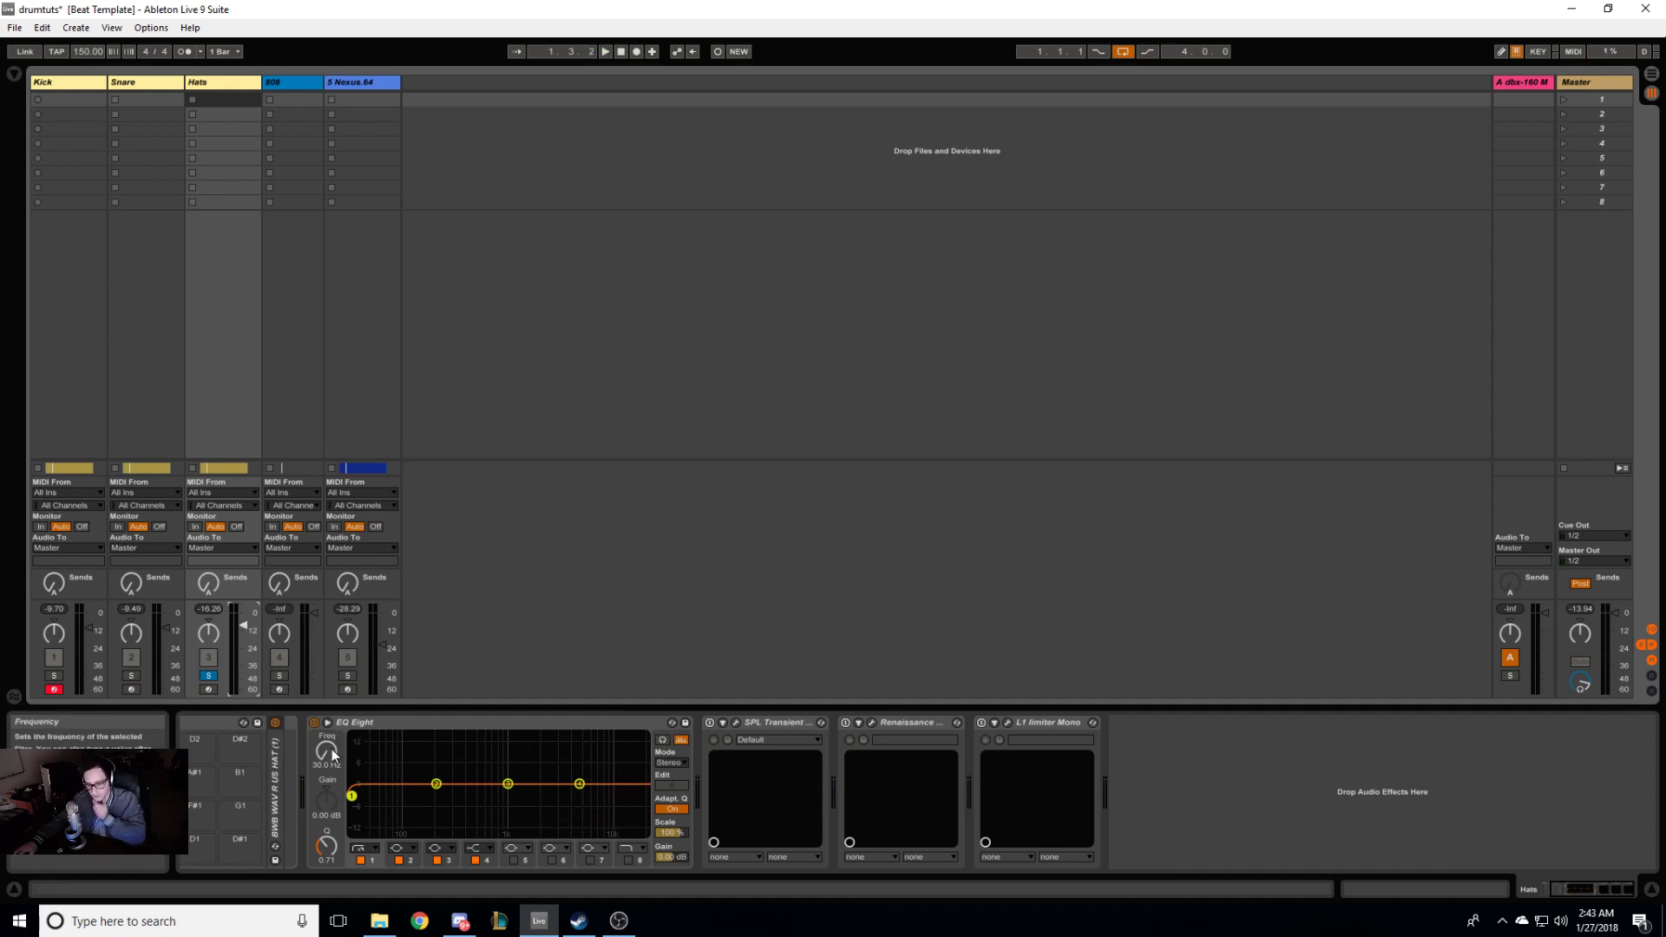
pyautogui.press('space')
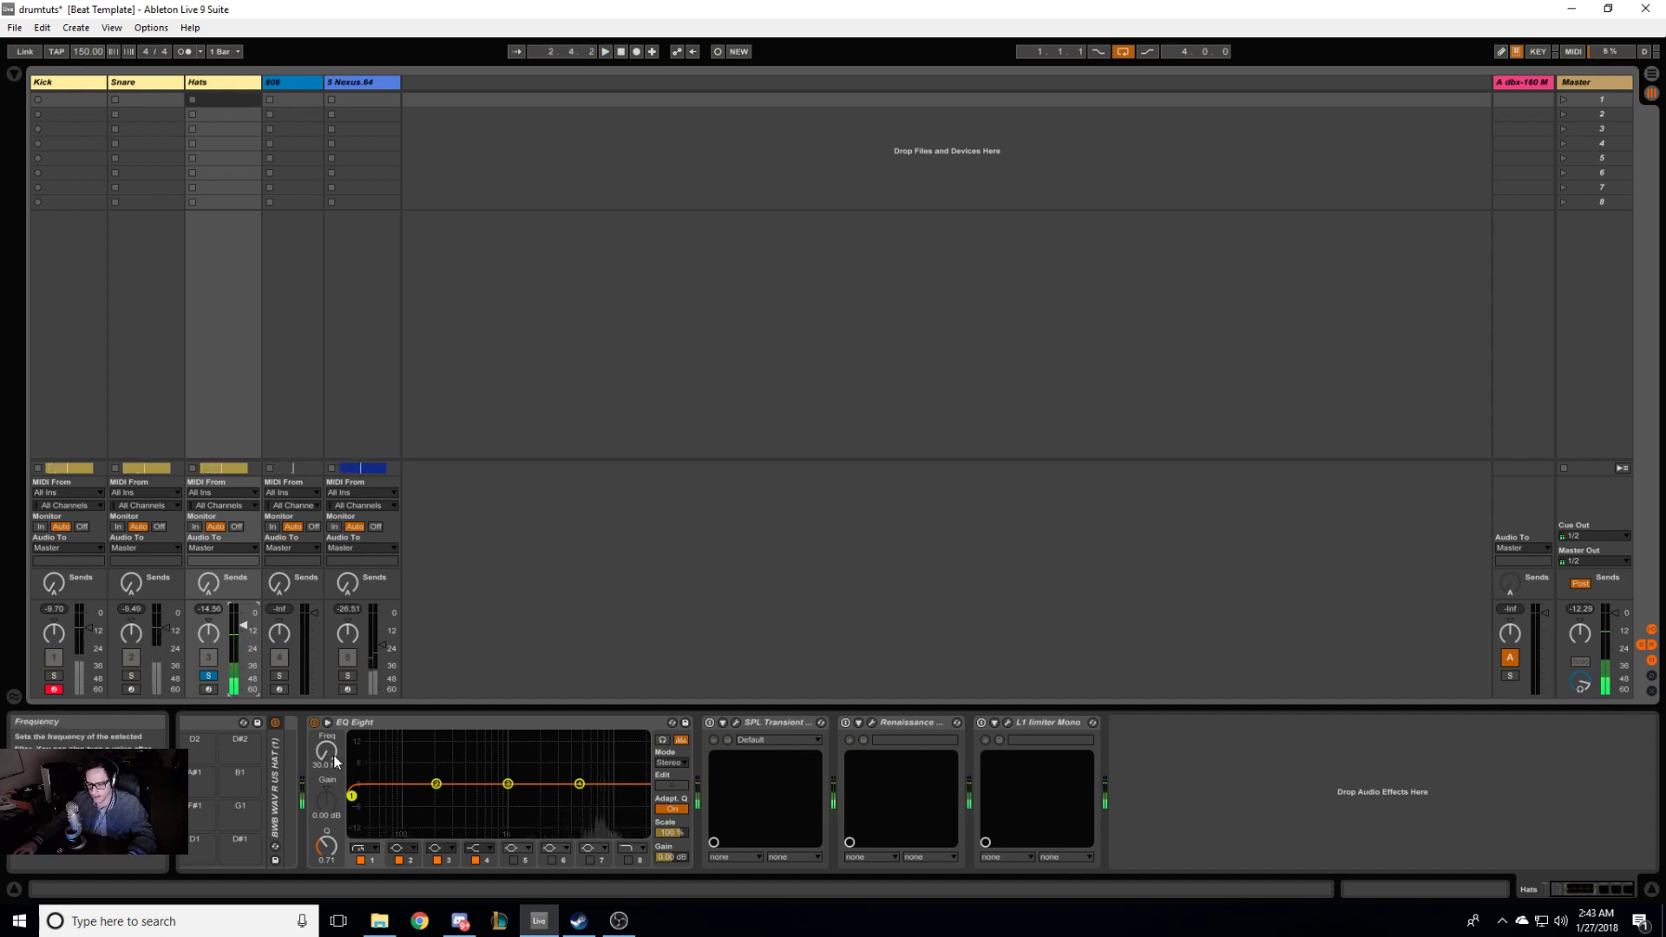
# Step: Raise the Hats EQ's band 1 low cut, boost band 4 by 5.33 dB at 12.3 kHz, and unsolo the track
pyautogui.moveTo(337, 762)
pyautogui.mouseDown()
pyautogui.moveTo(337, 725)
pyautogui.moveTo(336, 762)
pyautogui.mouseUp()
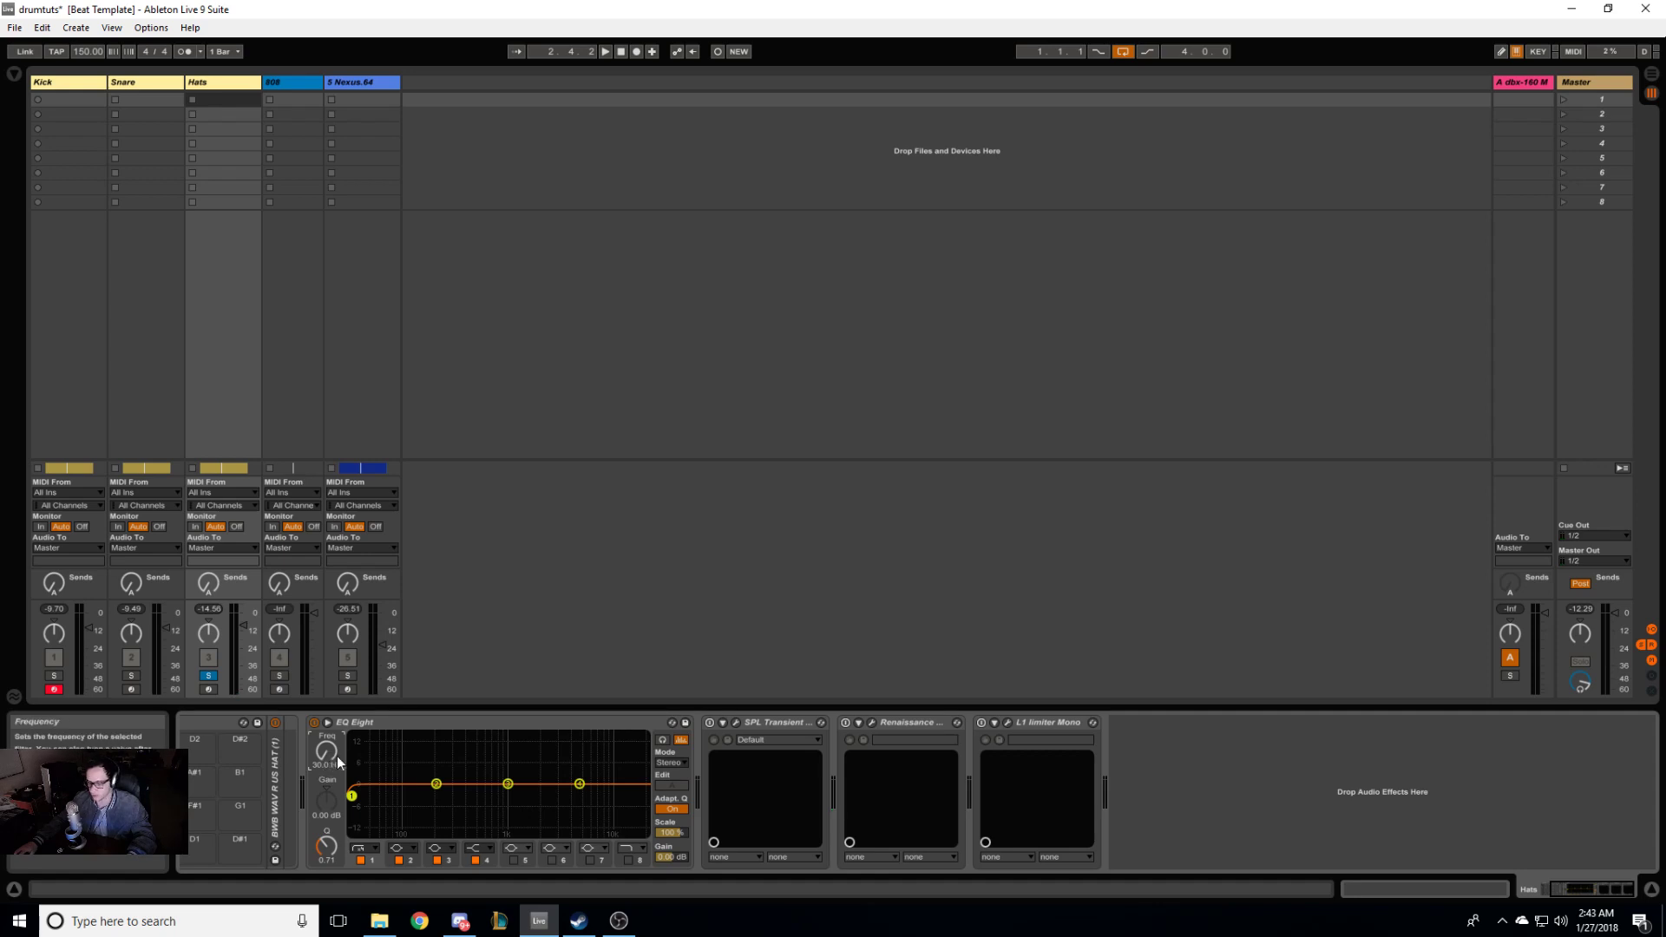
pyautogui.press('space')
pyautogui.moveTo(327, 752); pyautogui.dragTo(327, 639)
pyautogui.moveTo(578, 784); pyautogui.dragTo(619, 766)
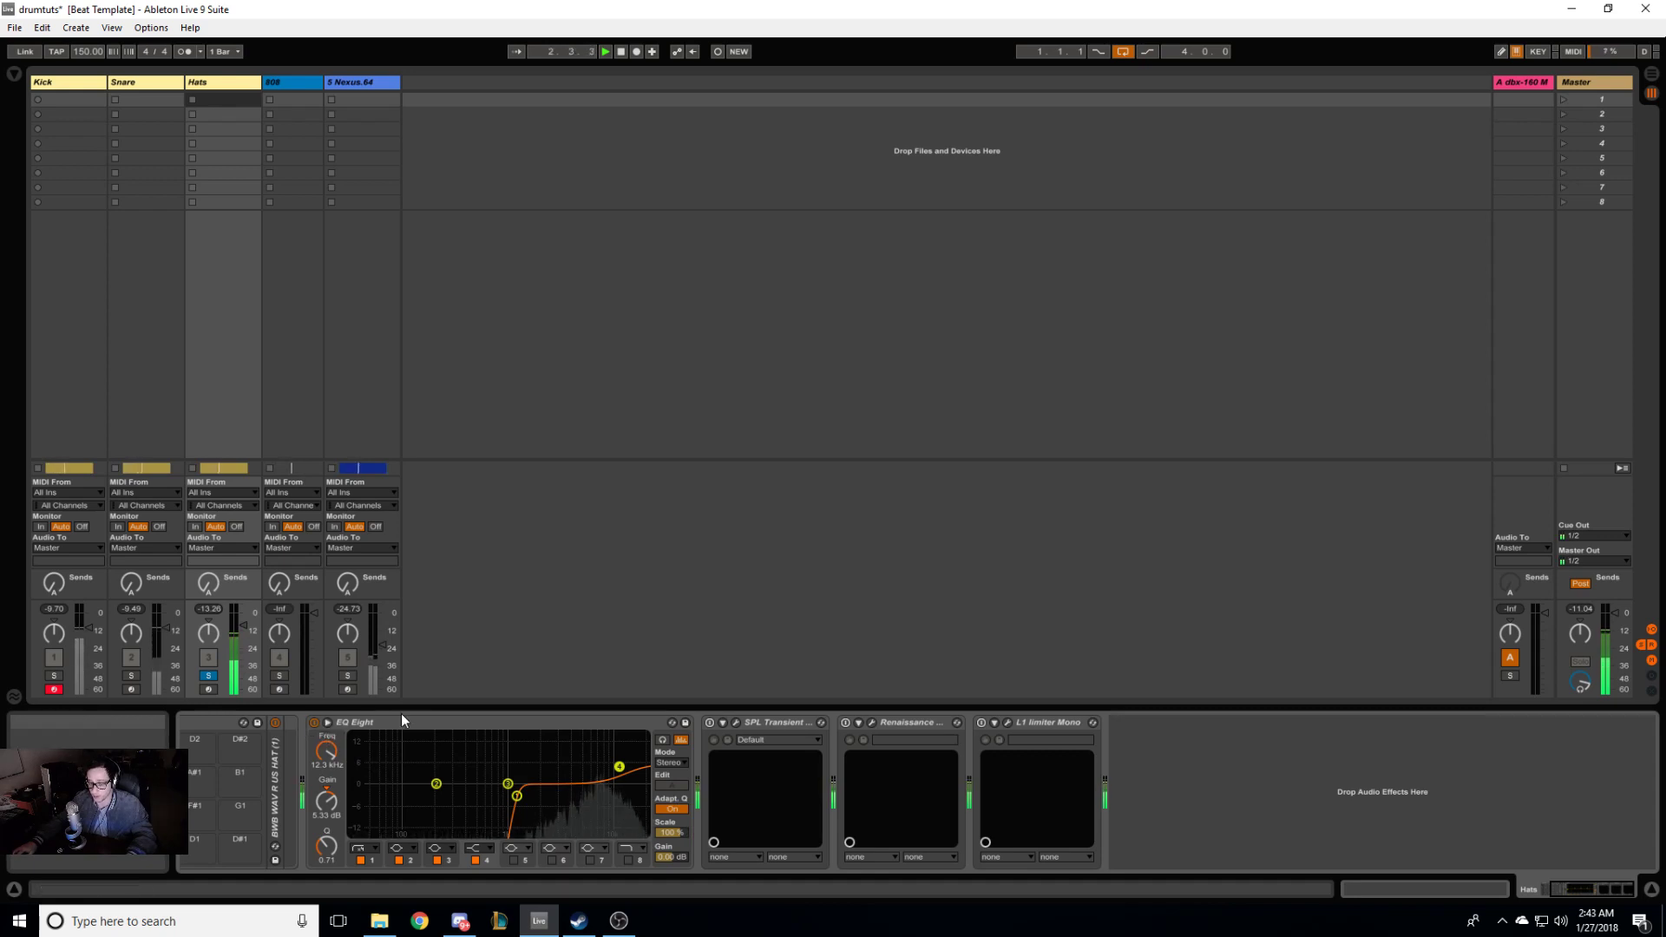
pyautogui.click(211, 678)
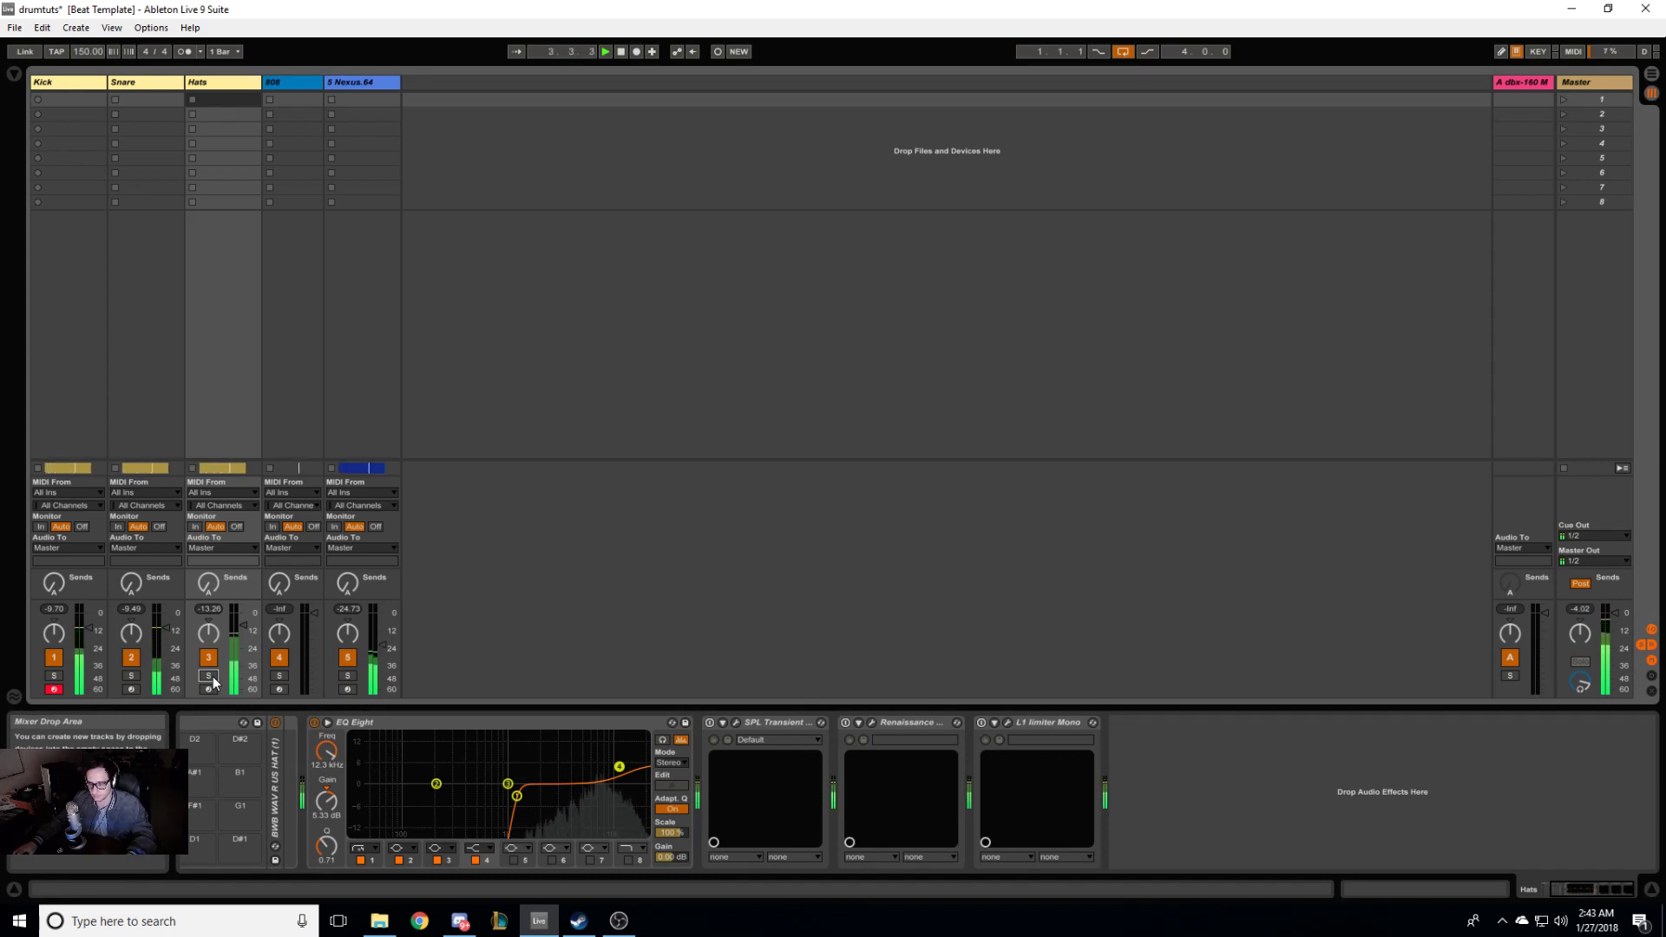
# Step: Turn on the snare's Renaissance Axx, lower its threshold to about -3.5 while the beat plays, and close the plug-in window
pyautogui.click(148, 97)
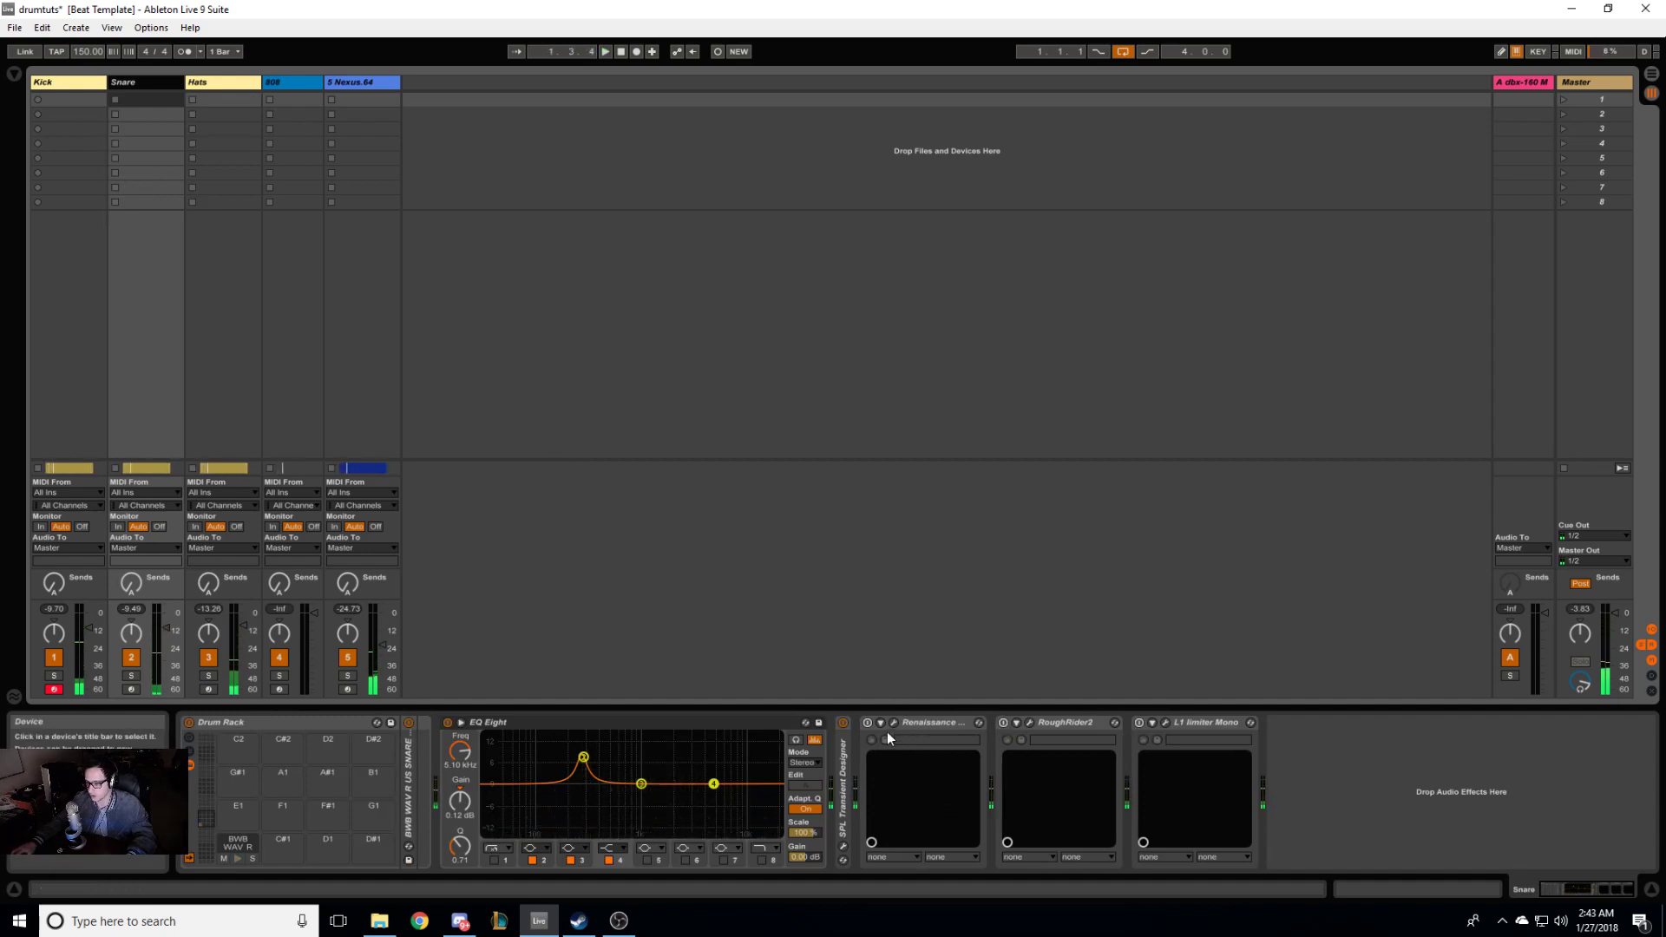
pyautogui.click(868, 724)
pyautogui.click(894, 724)
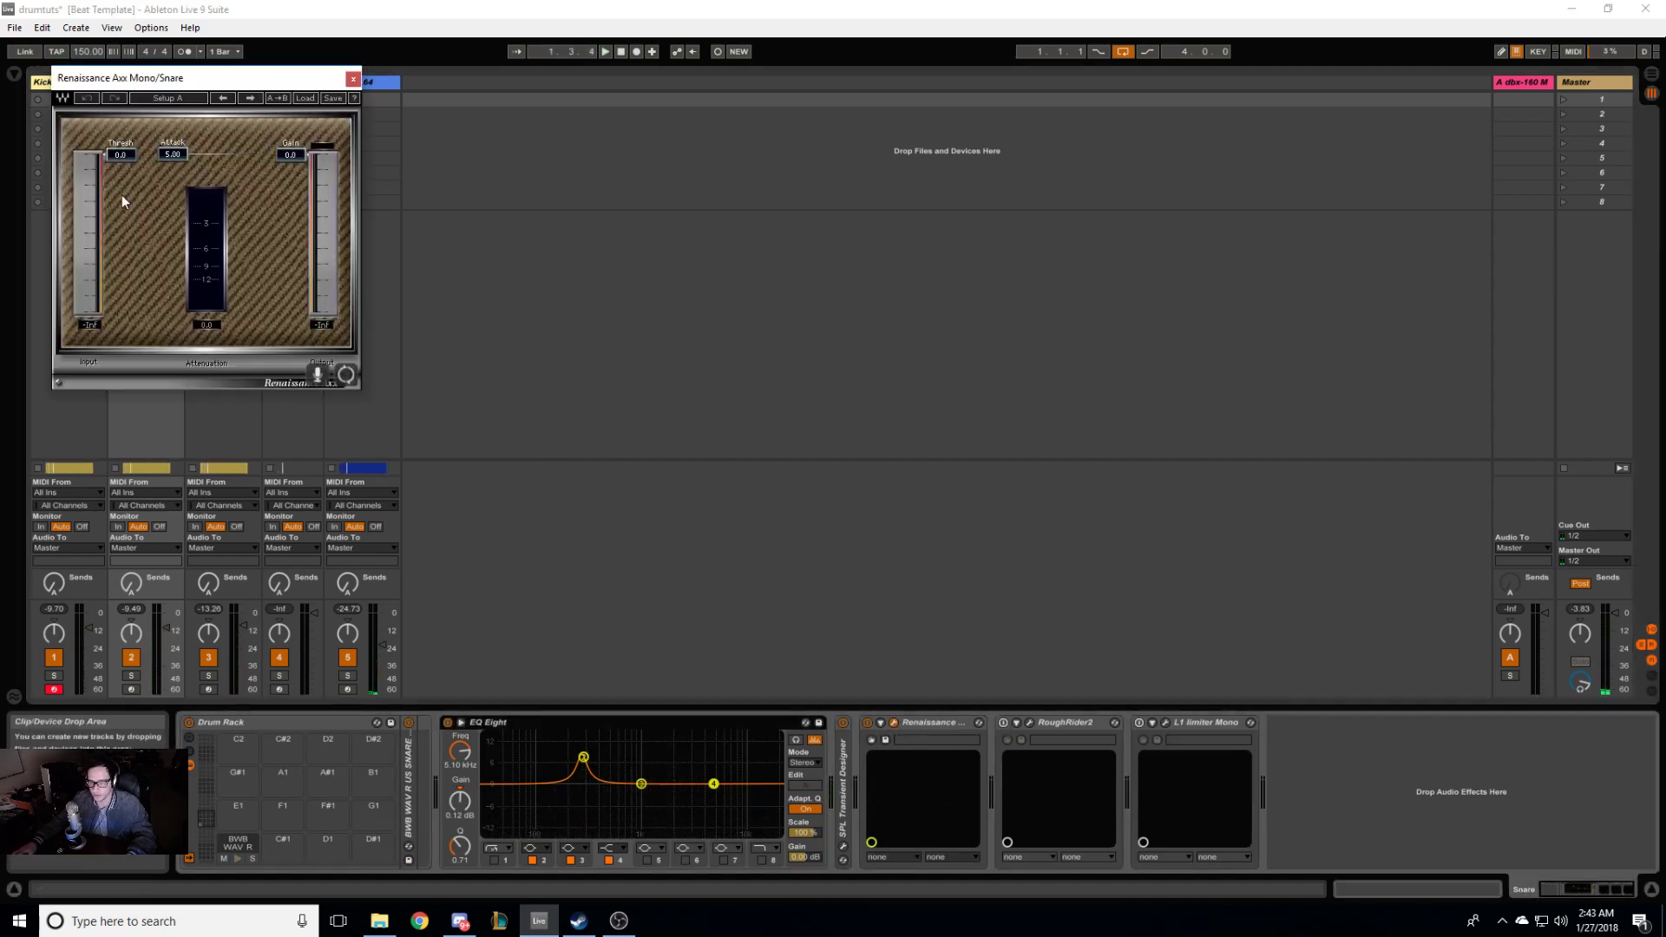
pyautogui.press('space')
pyautogui.moveTo(103, 156); pyautogui.dragTo(186, 154)
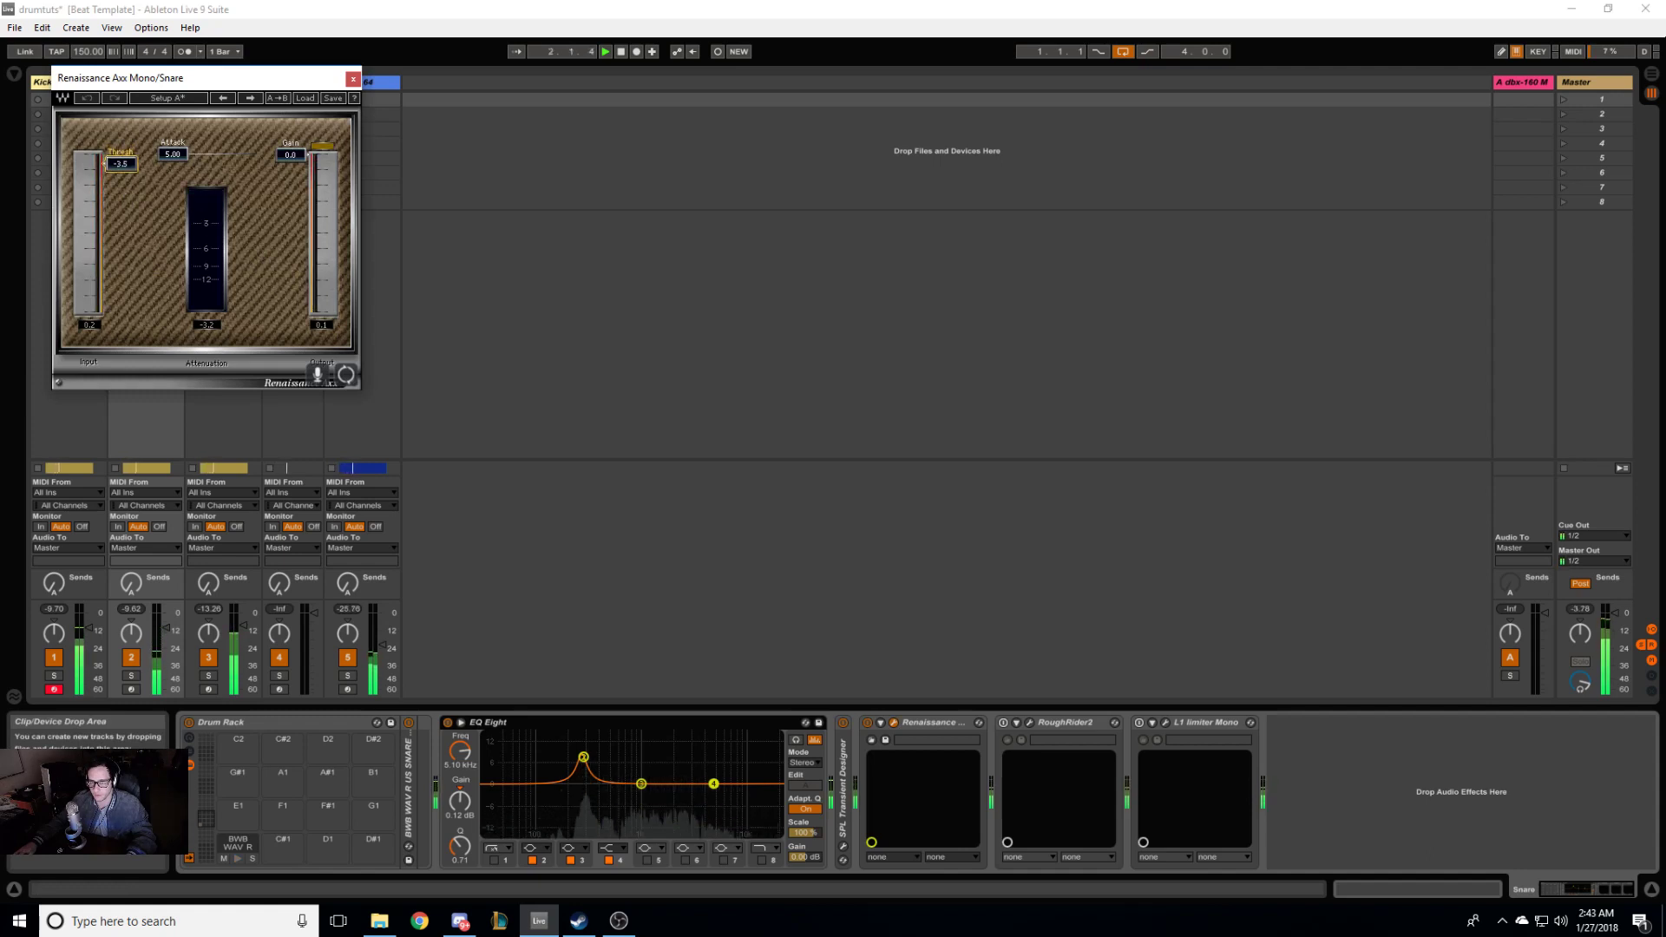
pyautogui.click(353, 79)
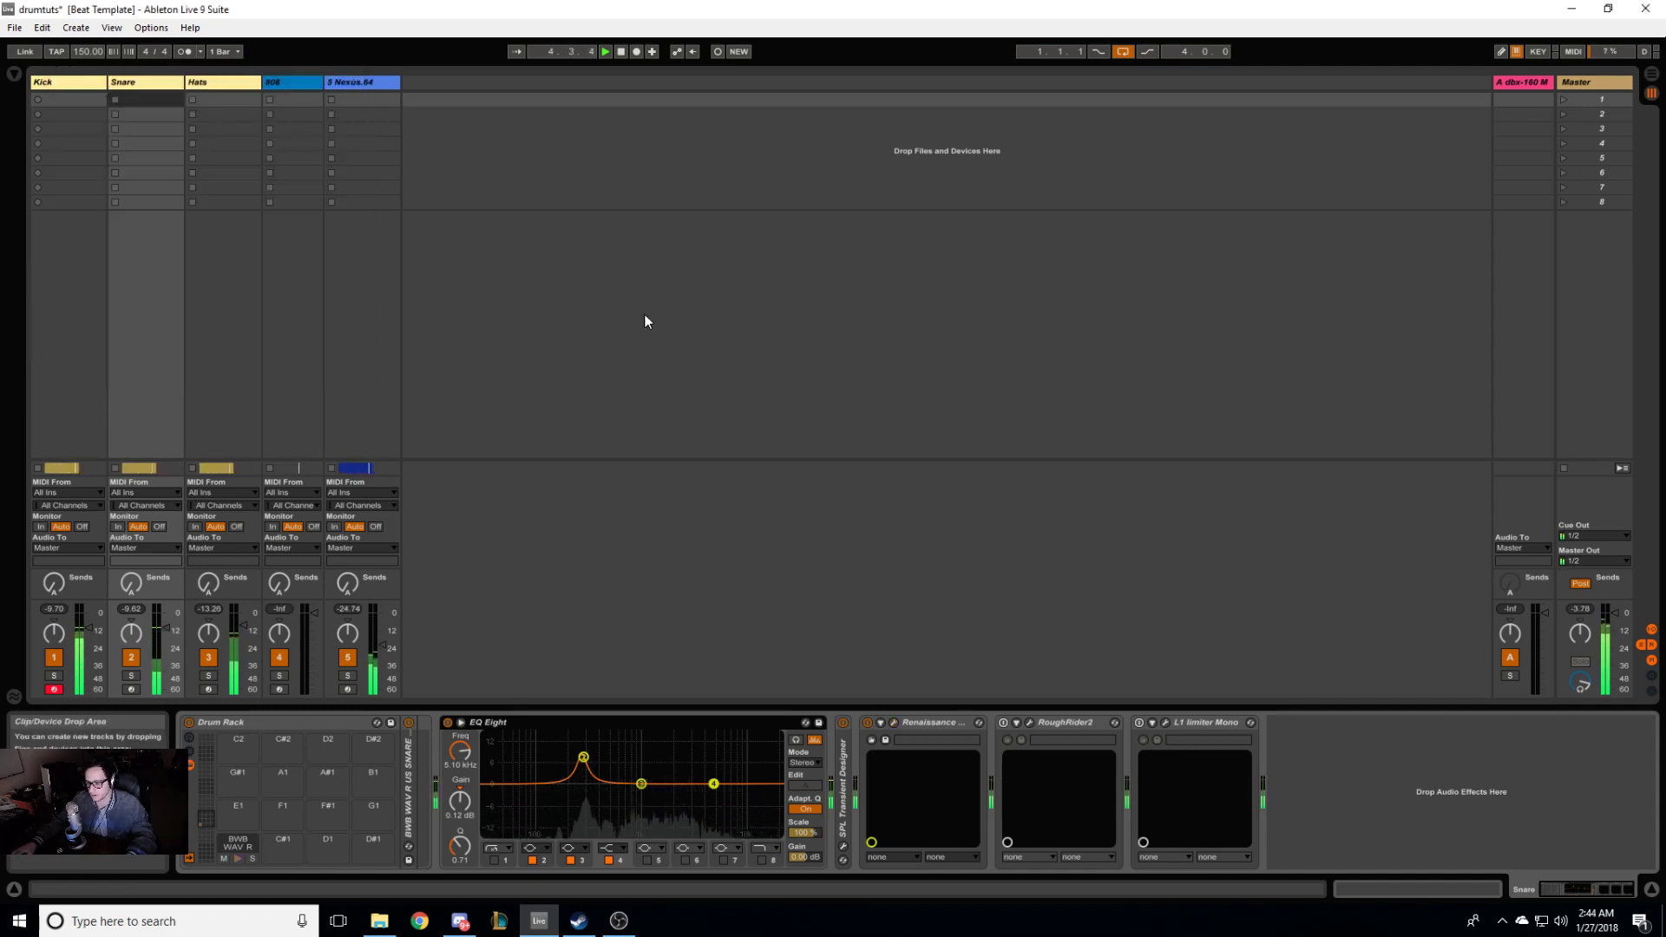
pyautogui.press('space')
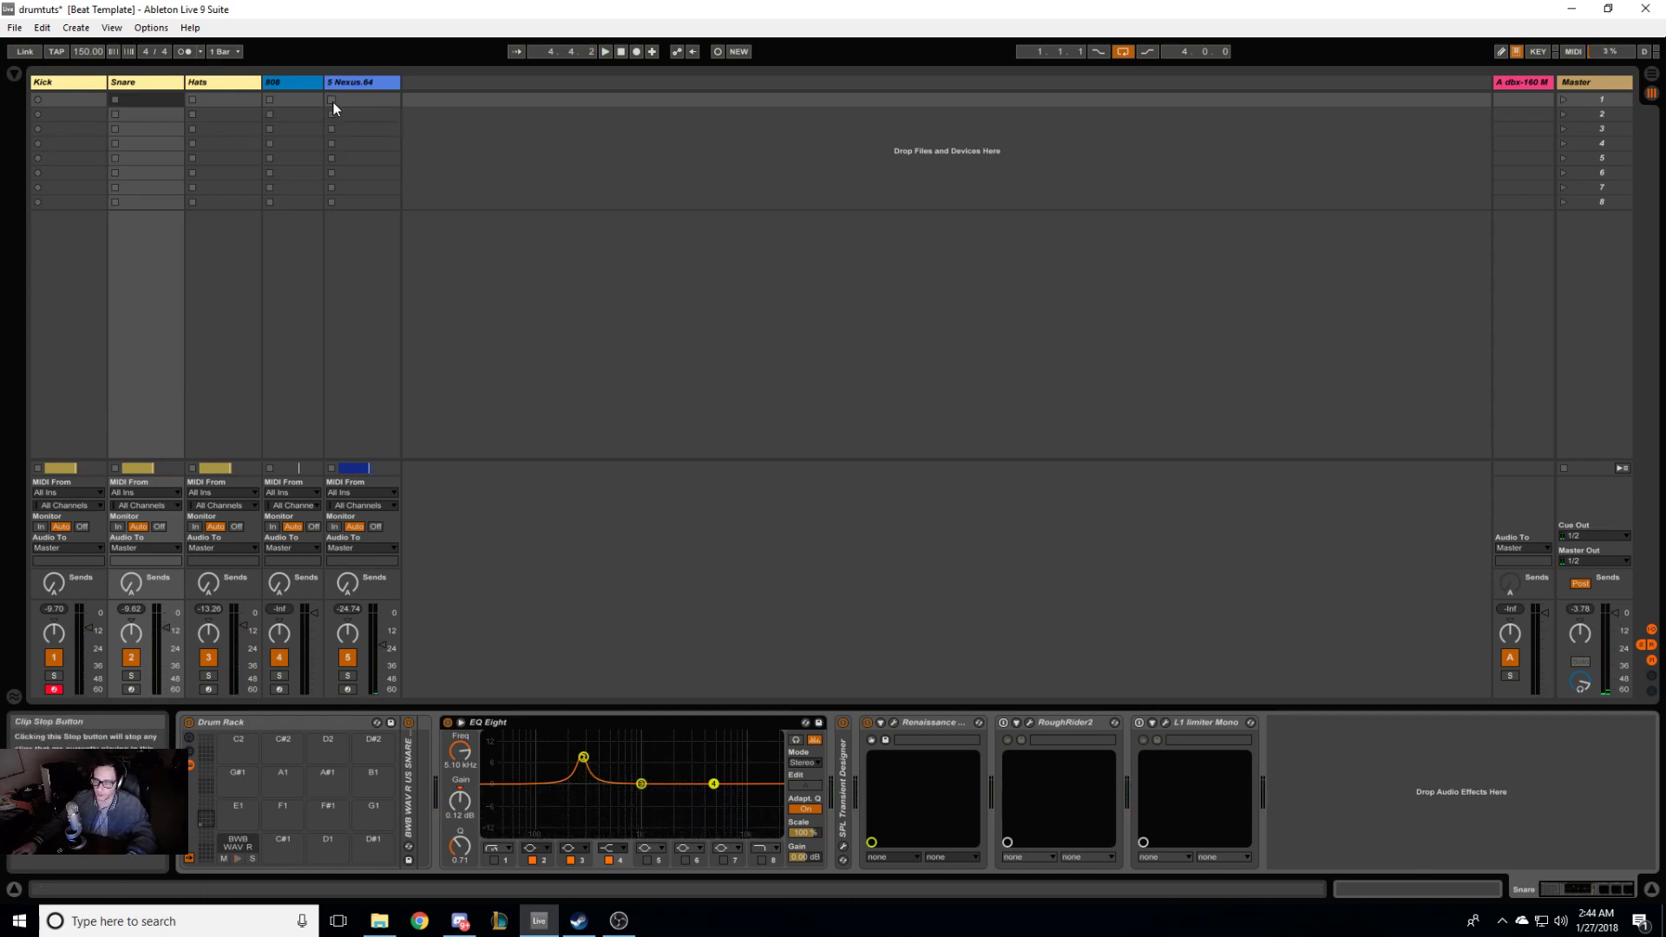
# Step: Select the Hats track, briefly open its SPL Transient Designer and collapse its Renaissance Axx device
pyautogui.click(221, 83)
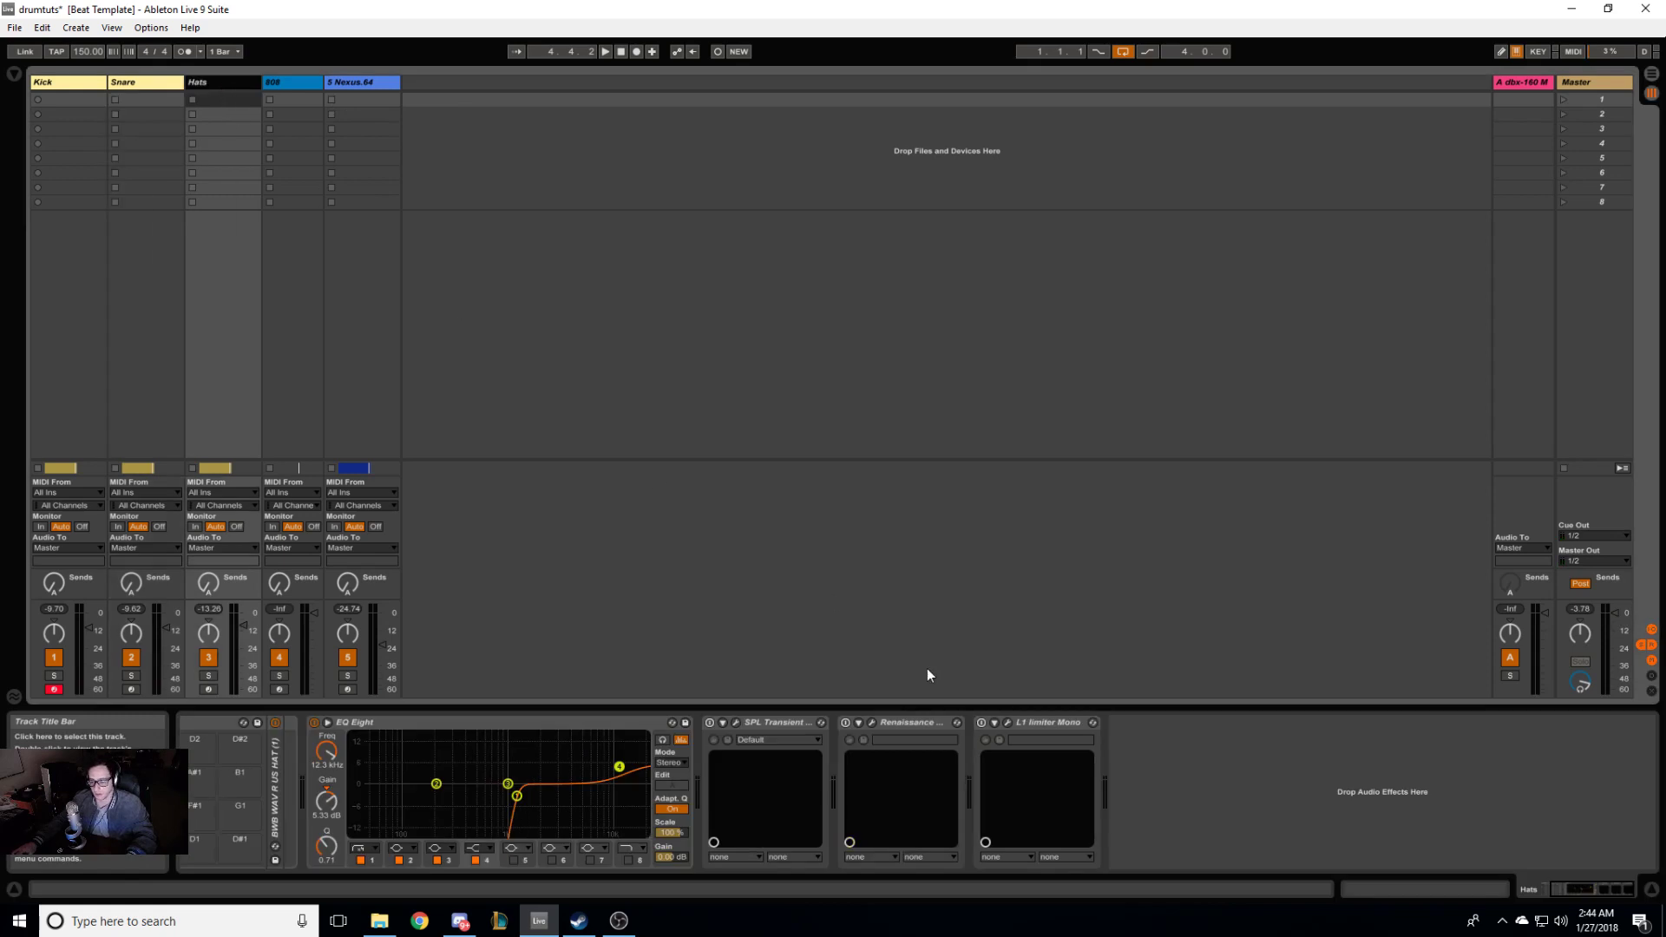
pyautogui.click(738, 722)
pyautogui.click(304, 104)
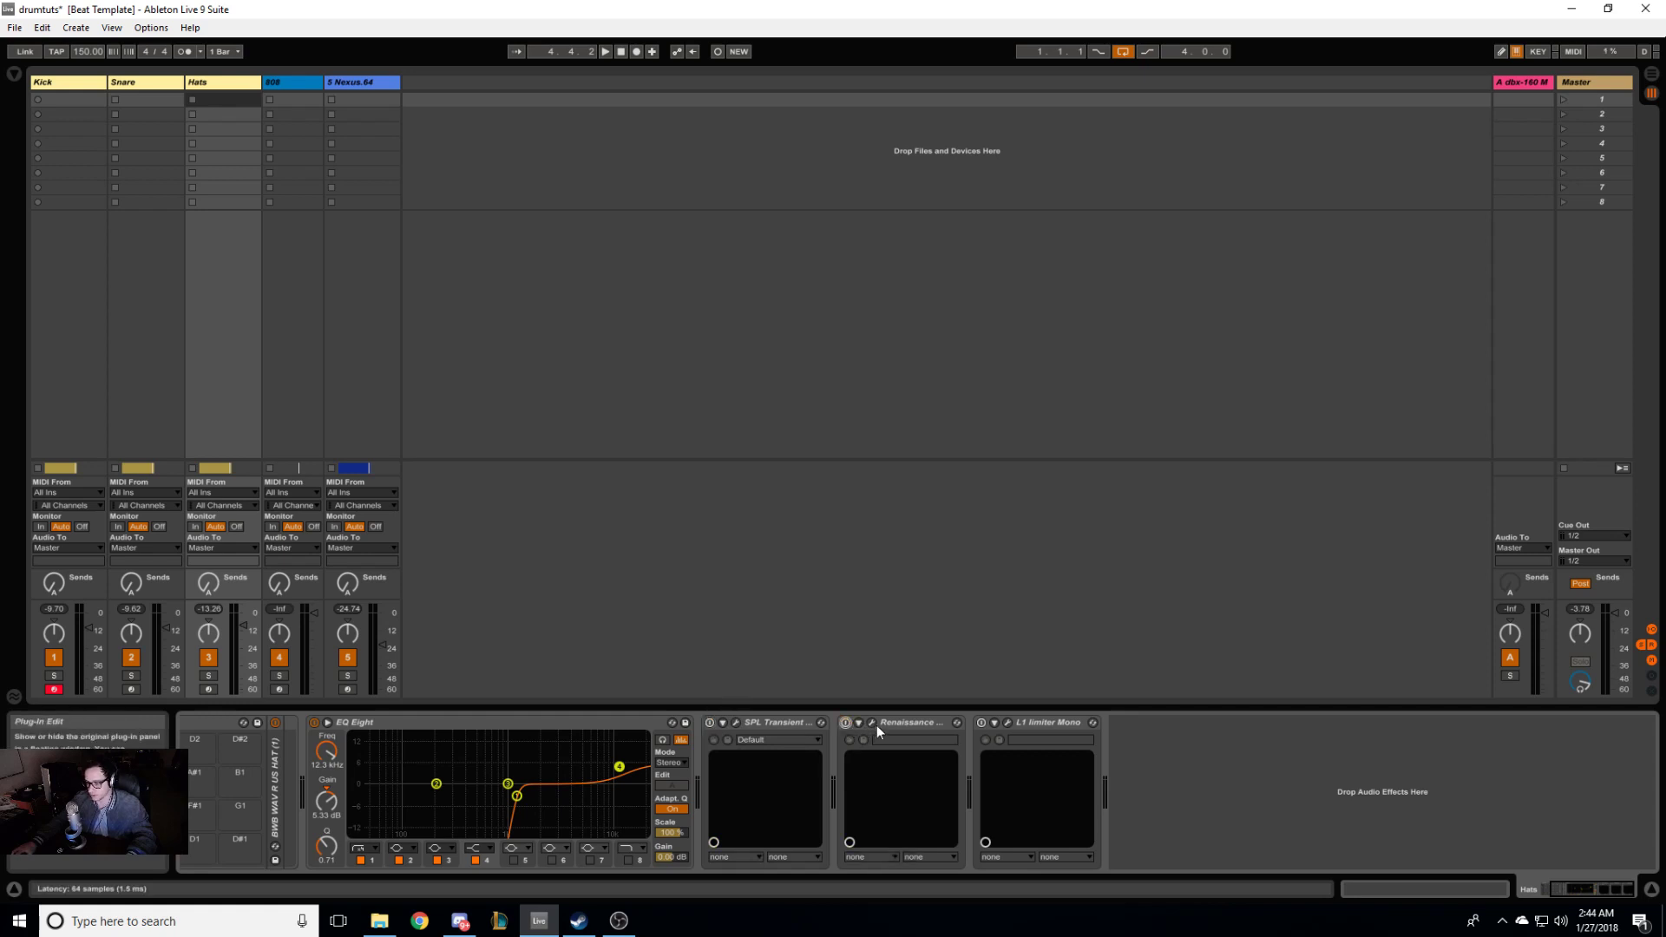
pyautogui.doubleClick(912, 721)
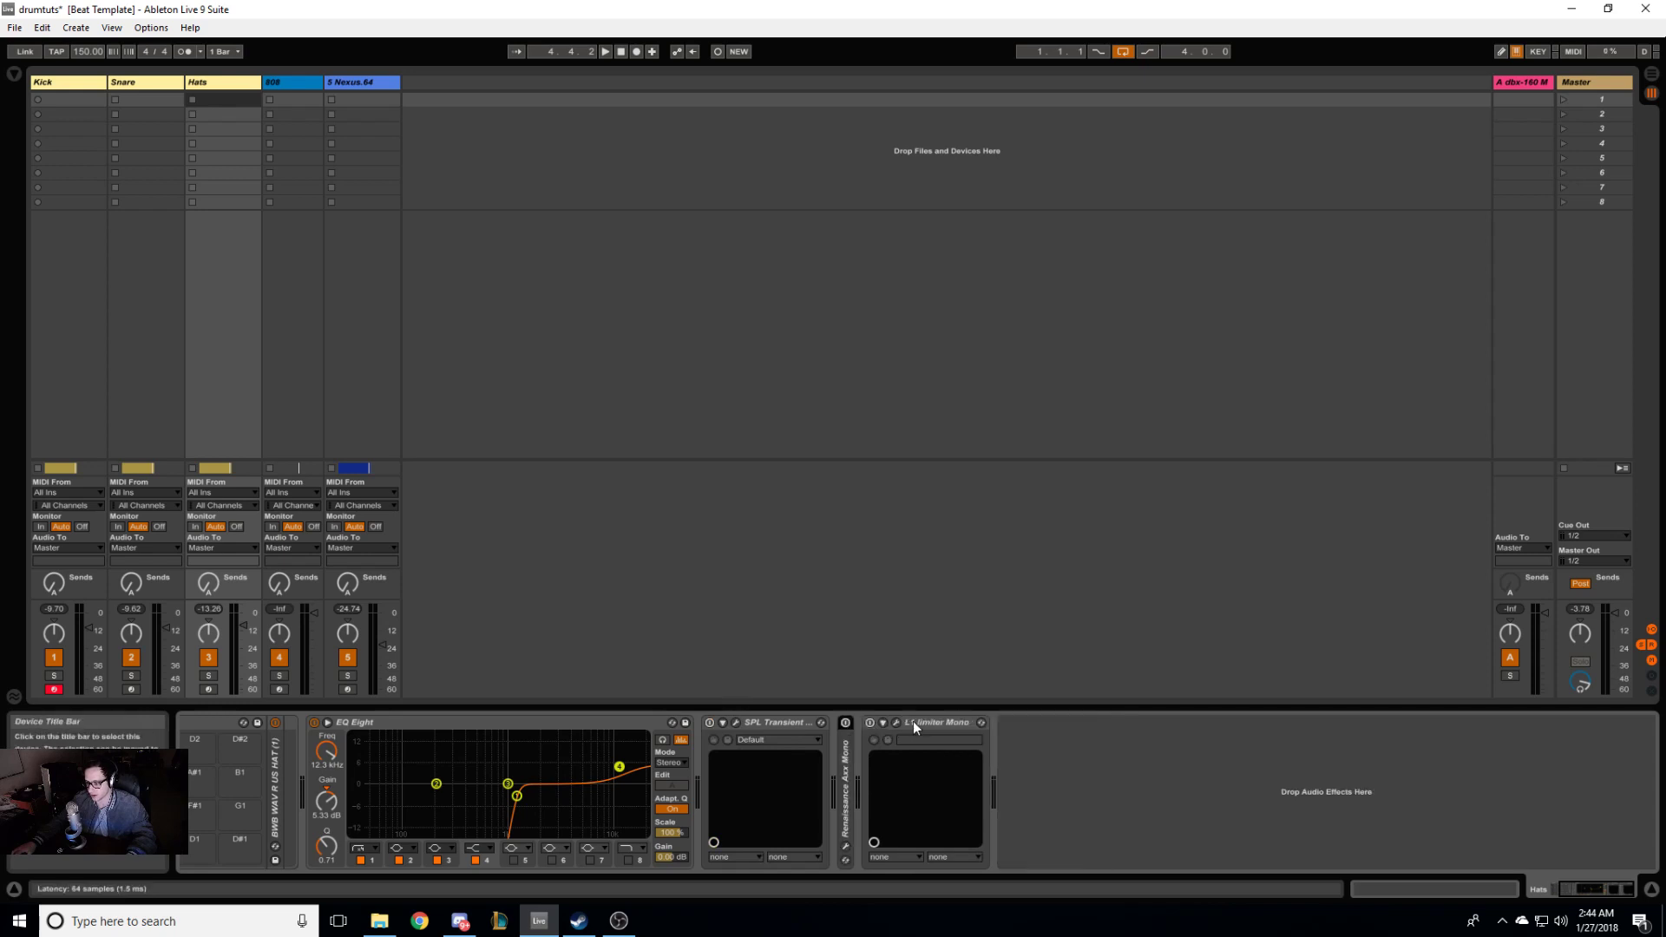
pyautogui.doubleClick(847, 750)
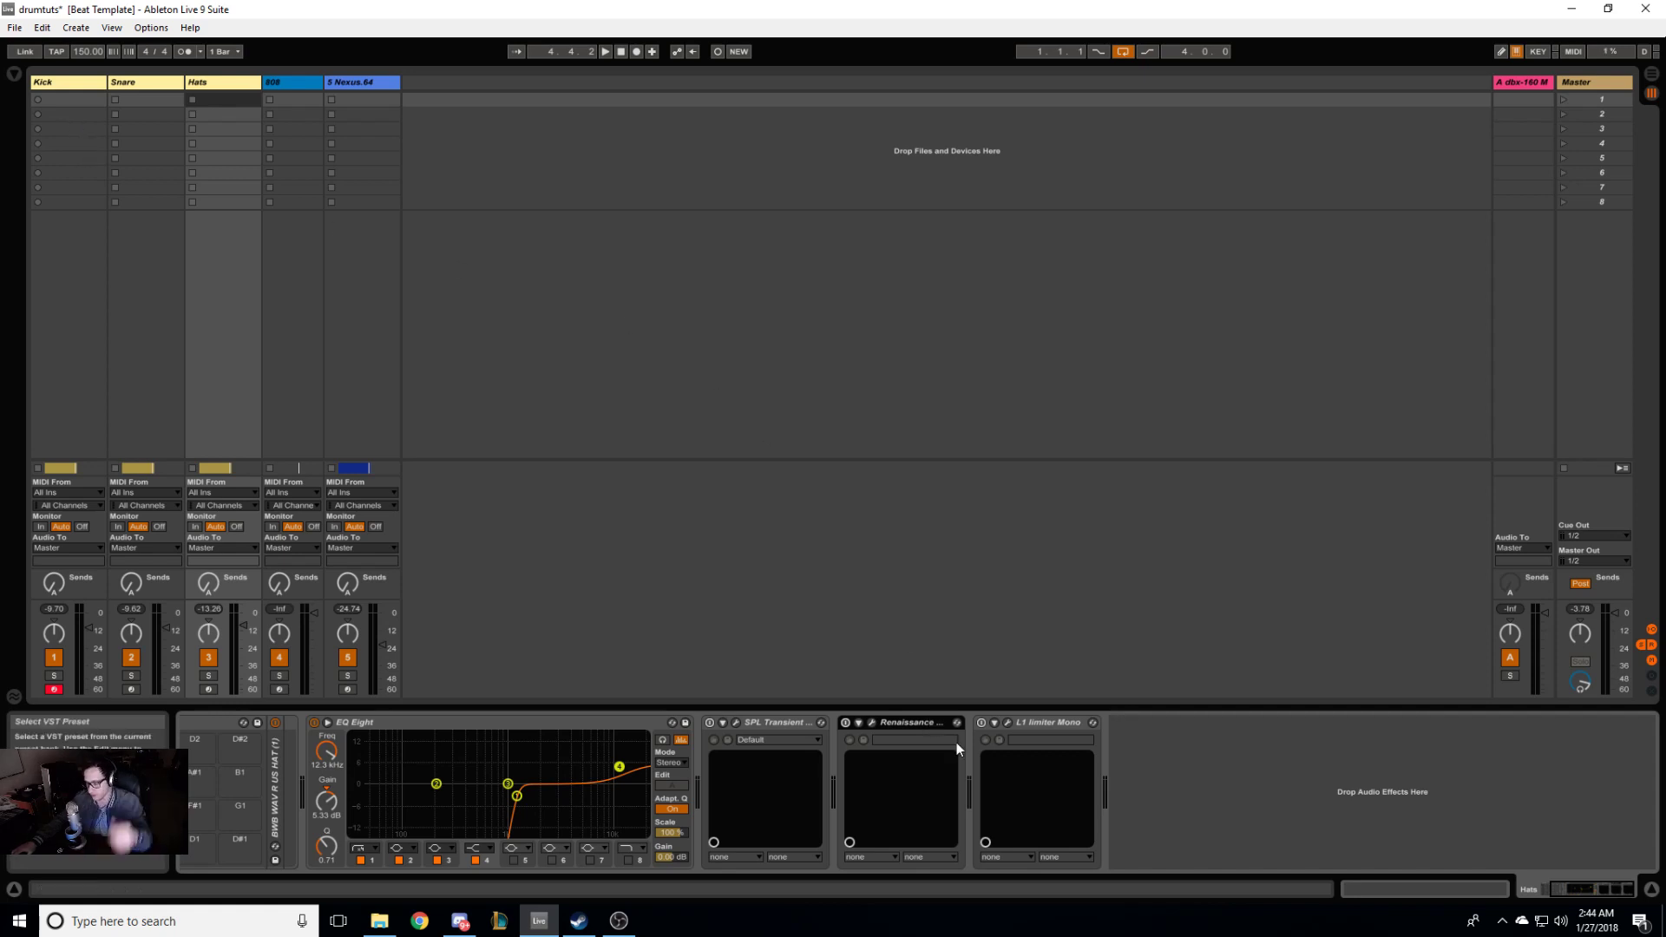
pyautogui.doubleClick(915, 725)
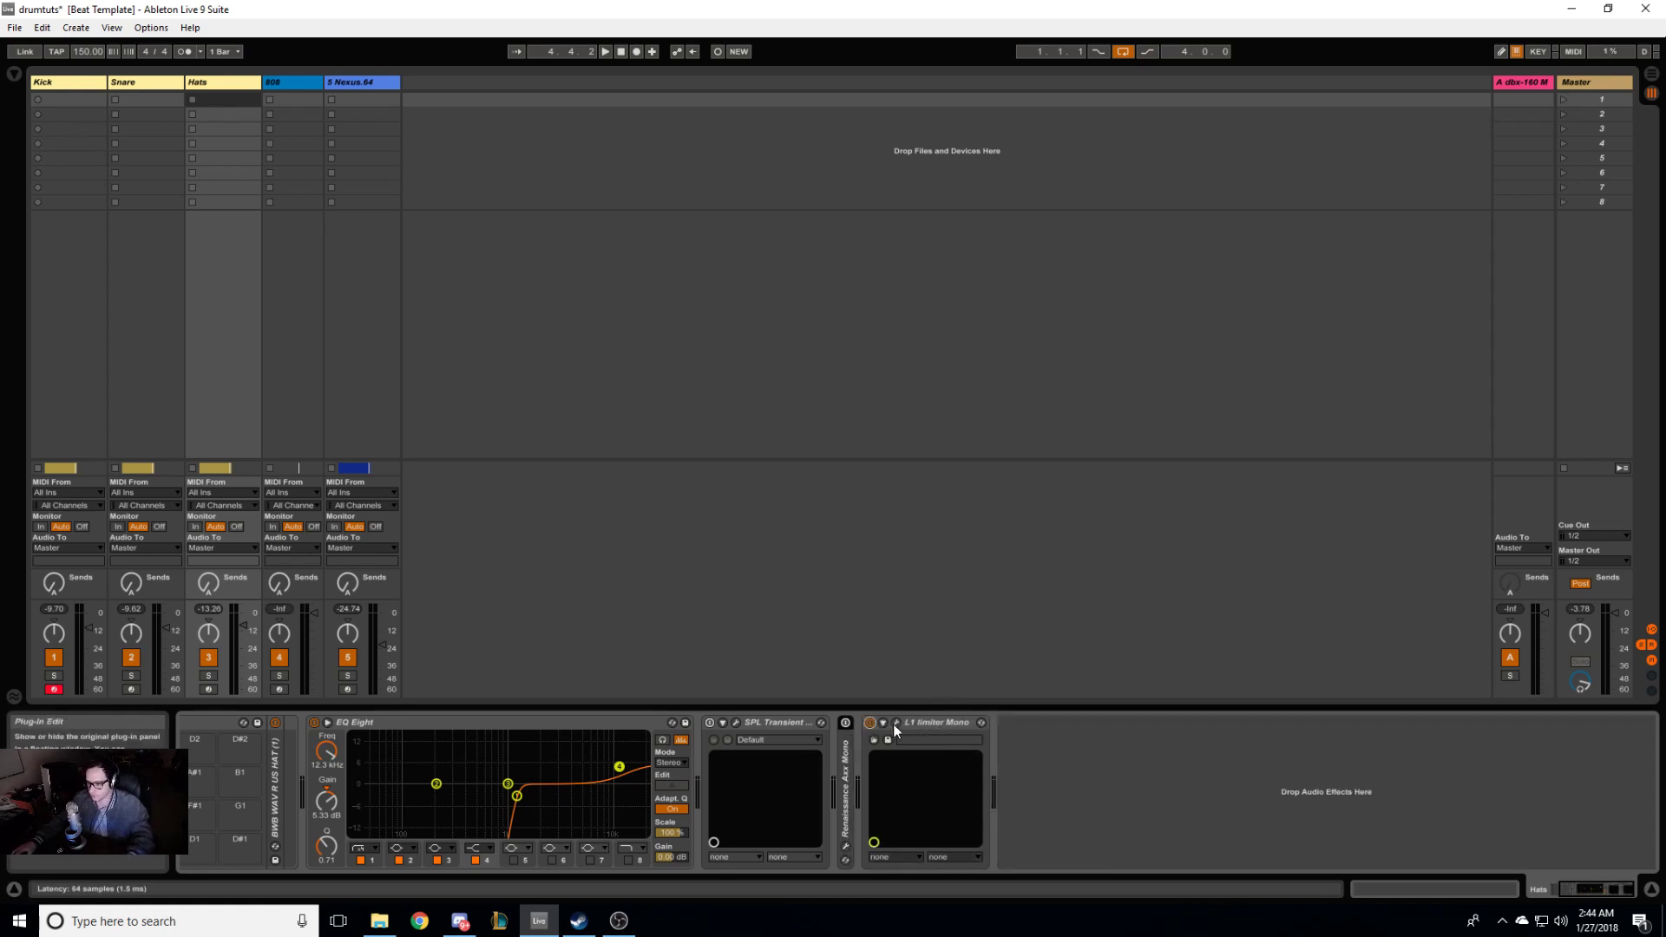
# Step: Open the Hats track's L1 limiter, set its out ceiling to -6.0 and threshold to about -13, audition the beat and close the window
pyautogui.click(896, 722)
pyautogui.moveTo(148, 63); pyautogui.dragTo(875, 269)
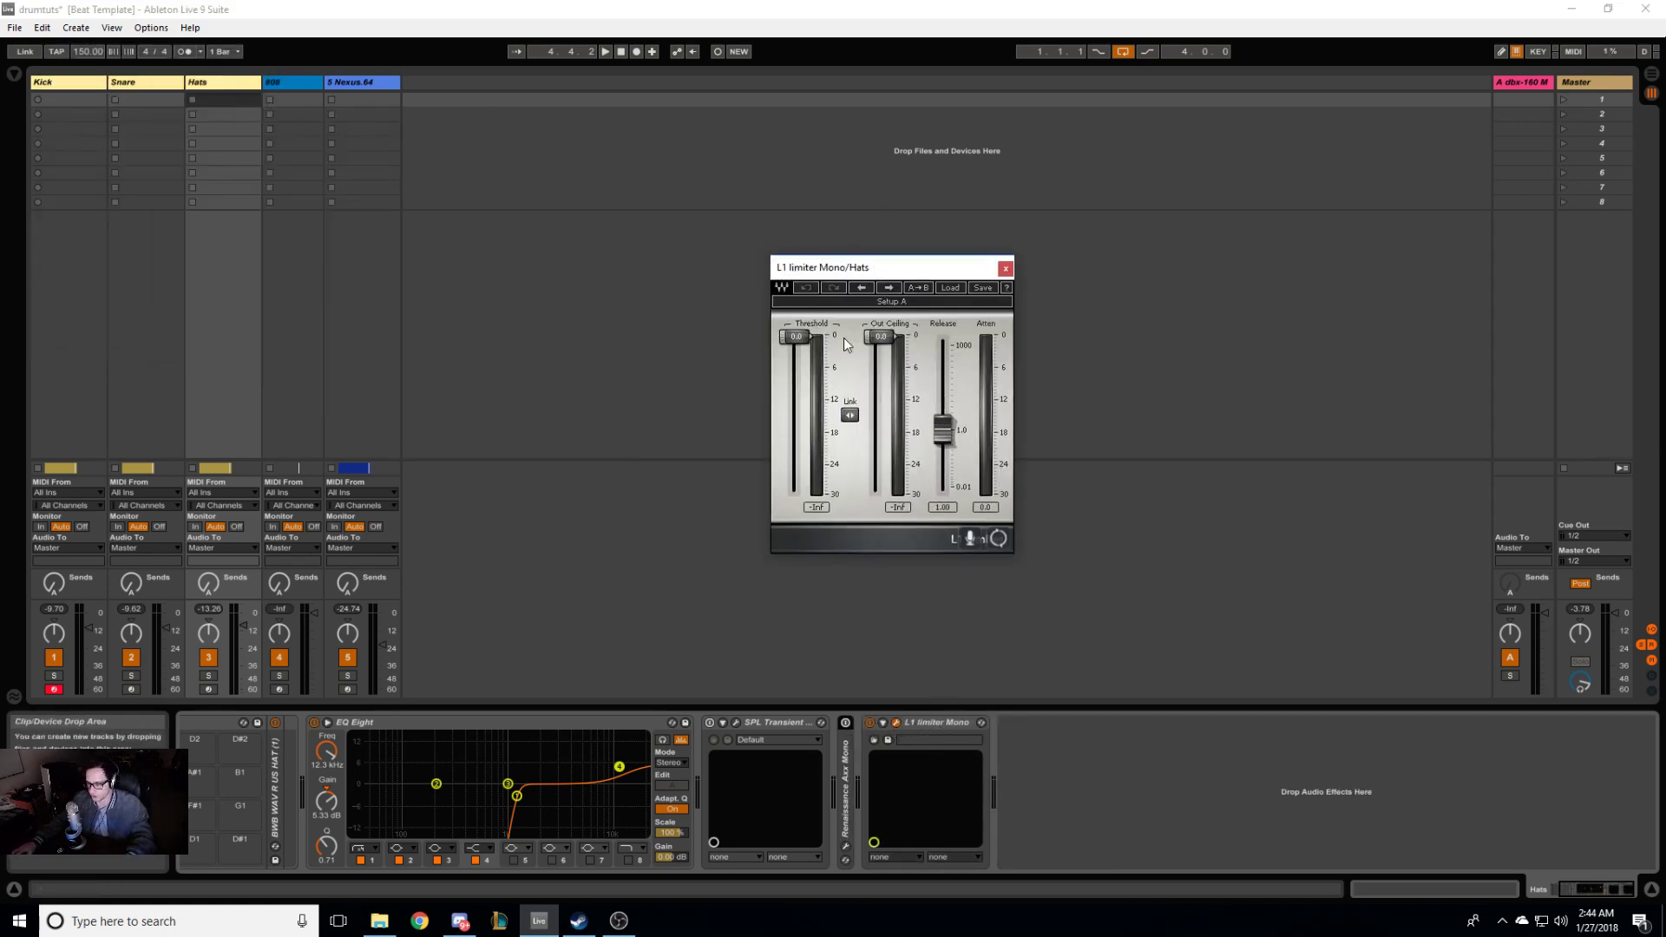
pyautogui.moveTo(892, 337); pyautogui.dragTo(894, 368)
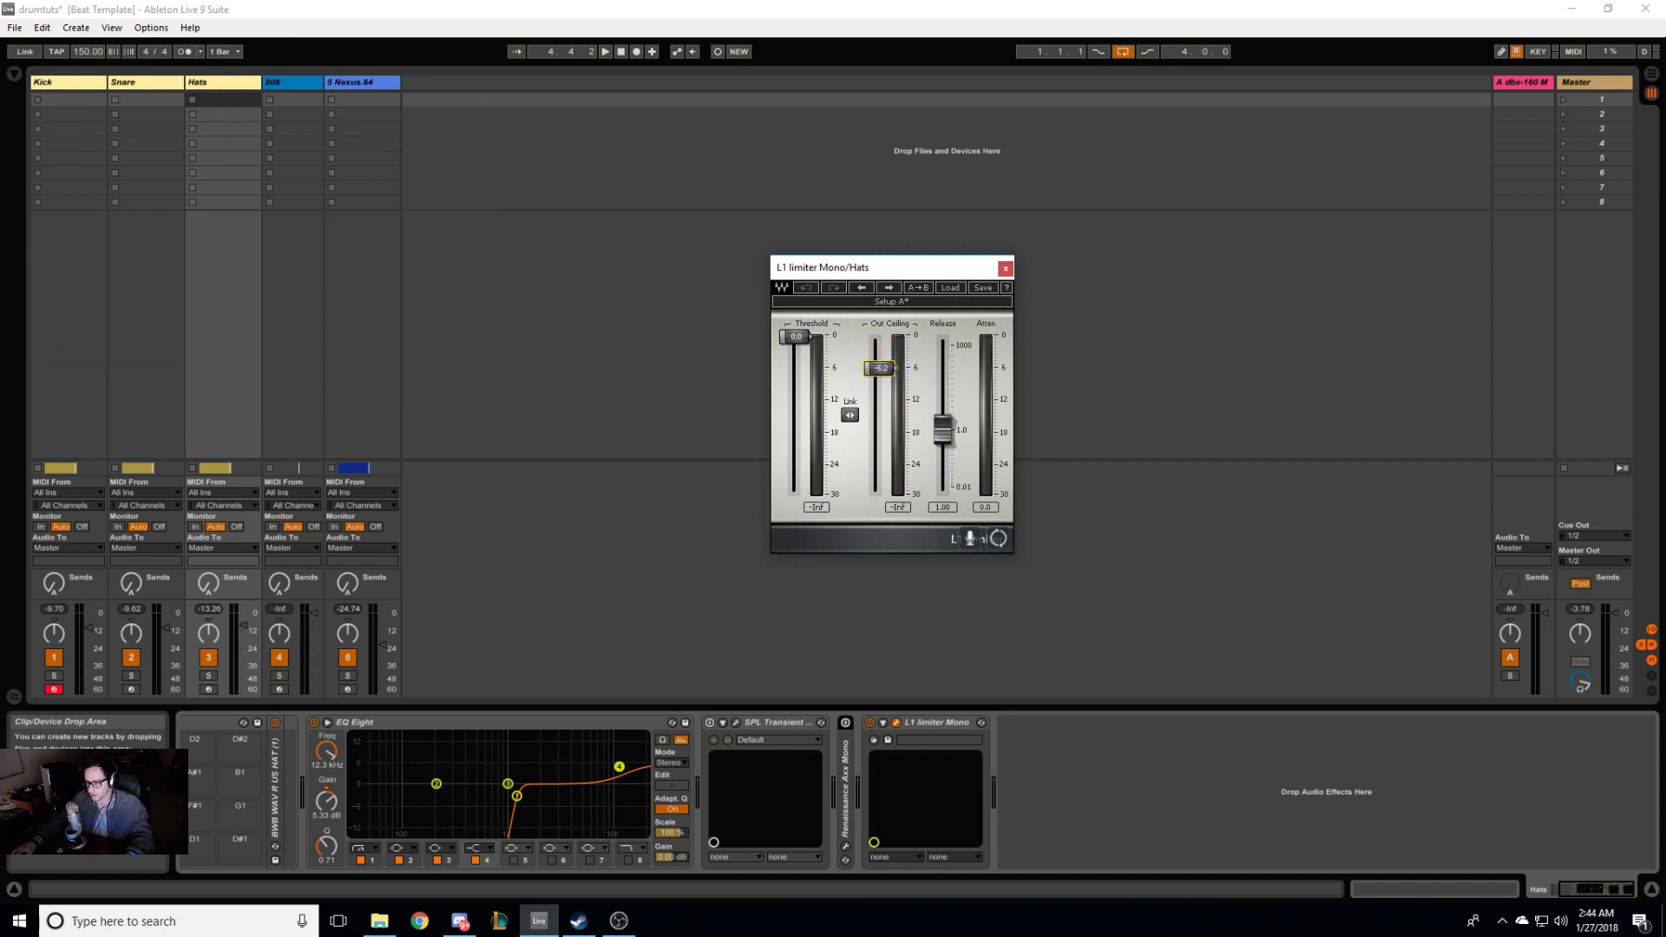
pyautogui.press('space')
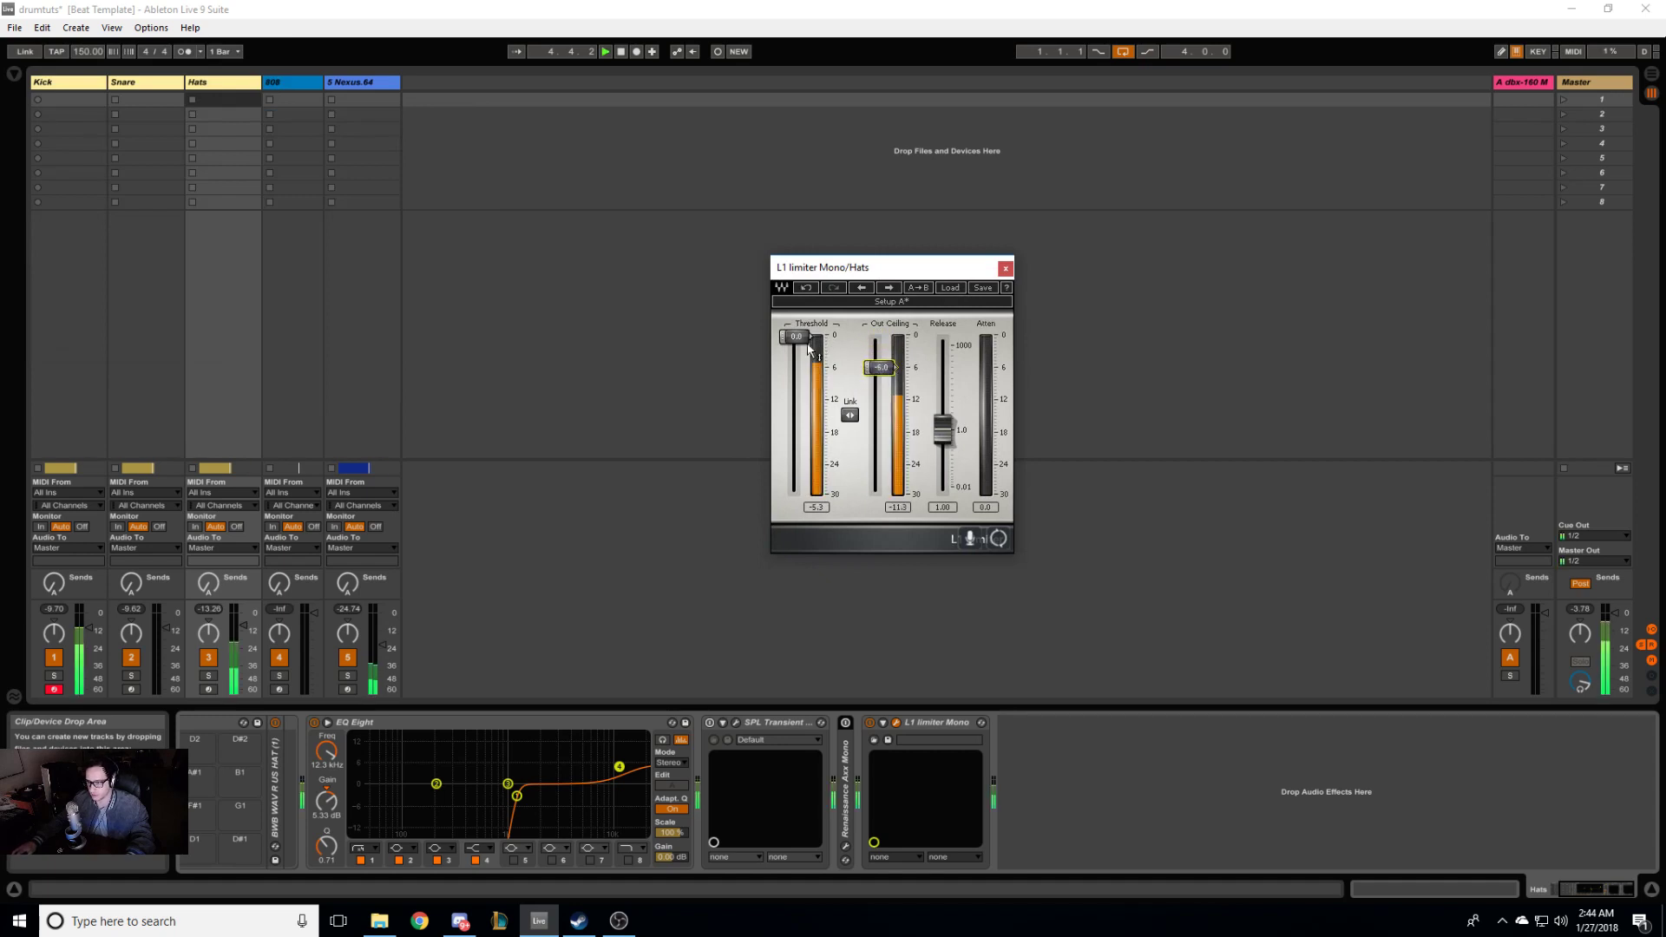
pyautogui.moveTo(807, 337); pyautogui.dragTo(809, 408)
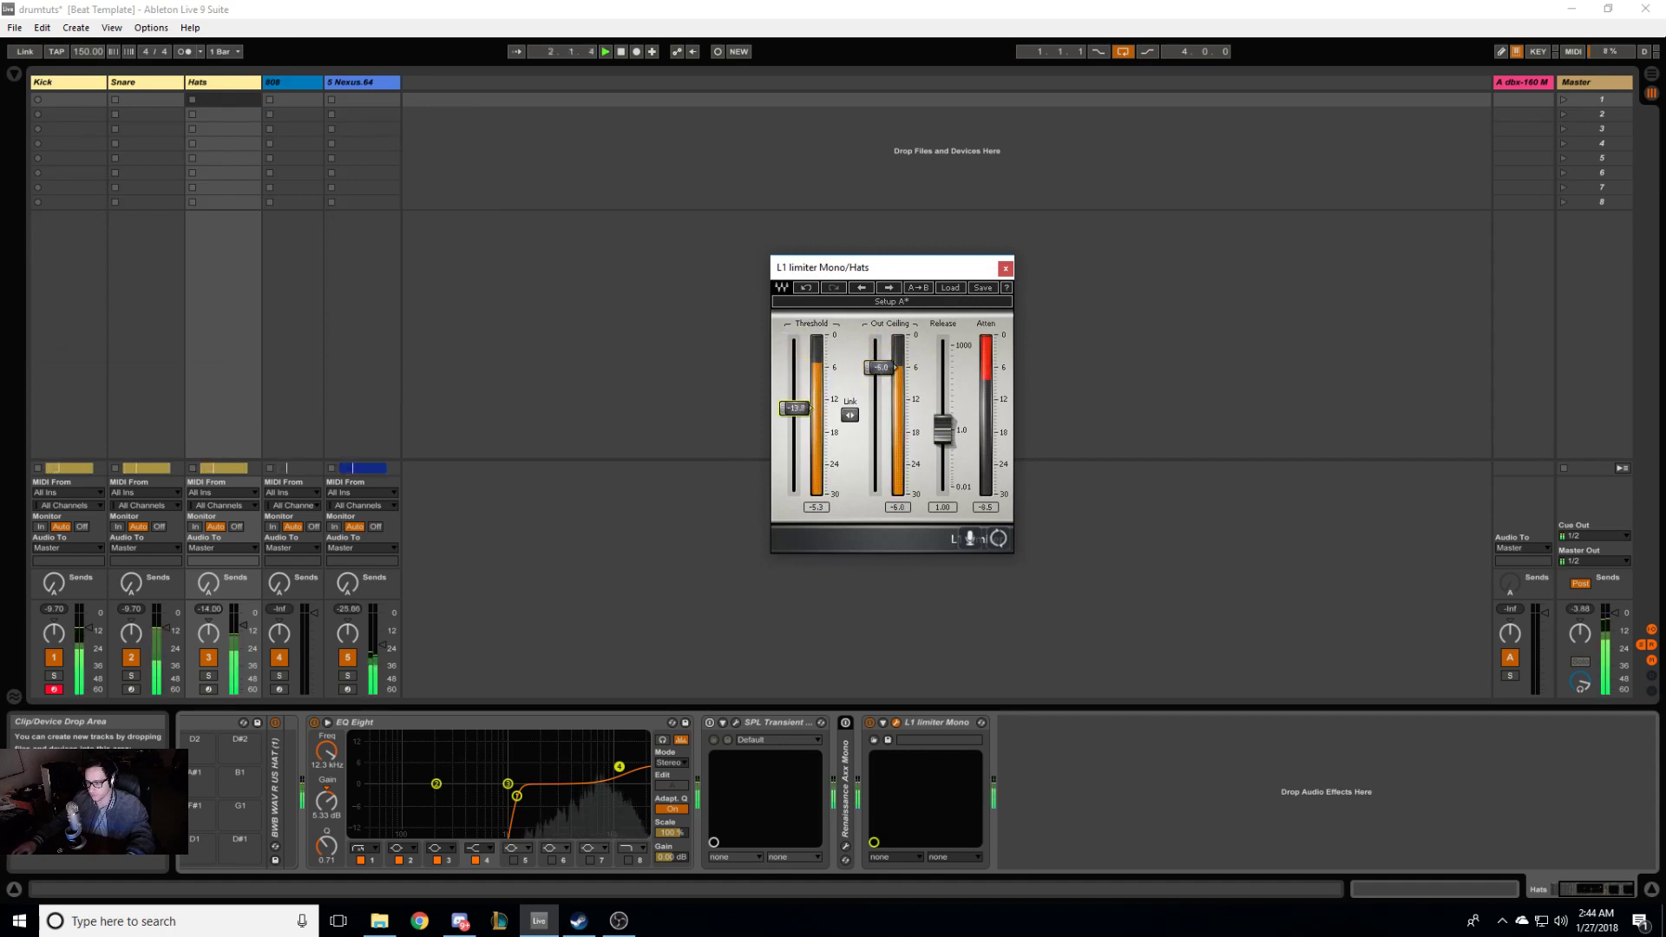
pyautogui.click(1006, 269)
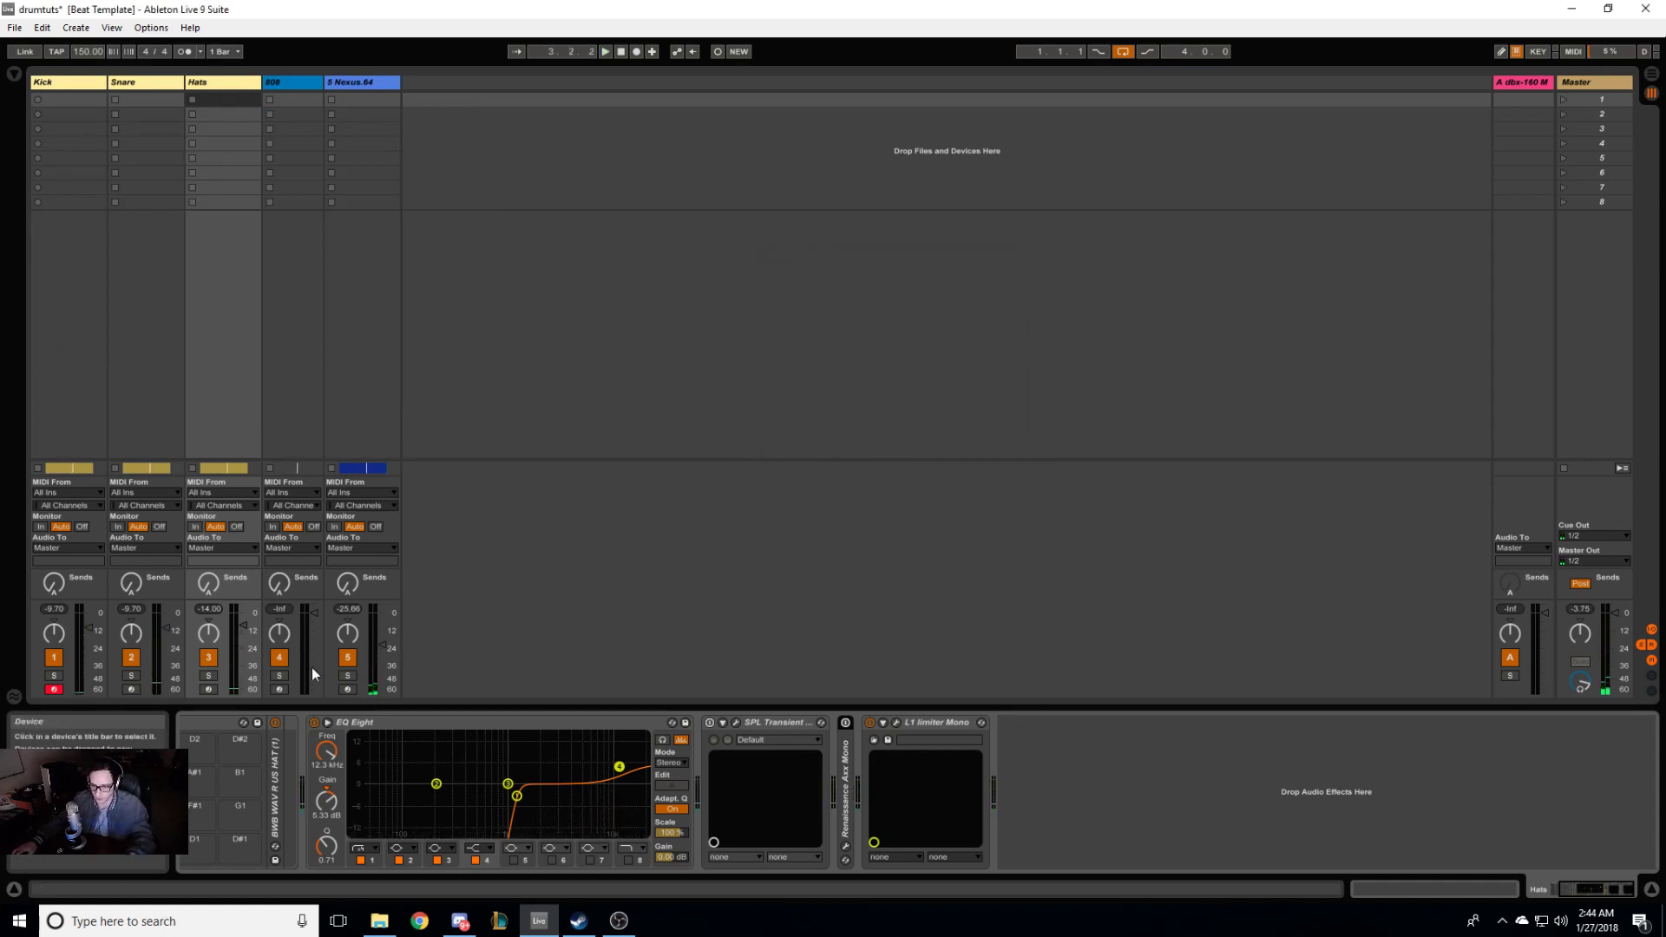
pyautogui.press('space')
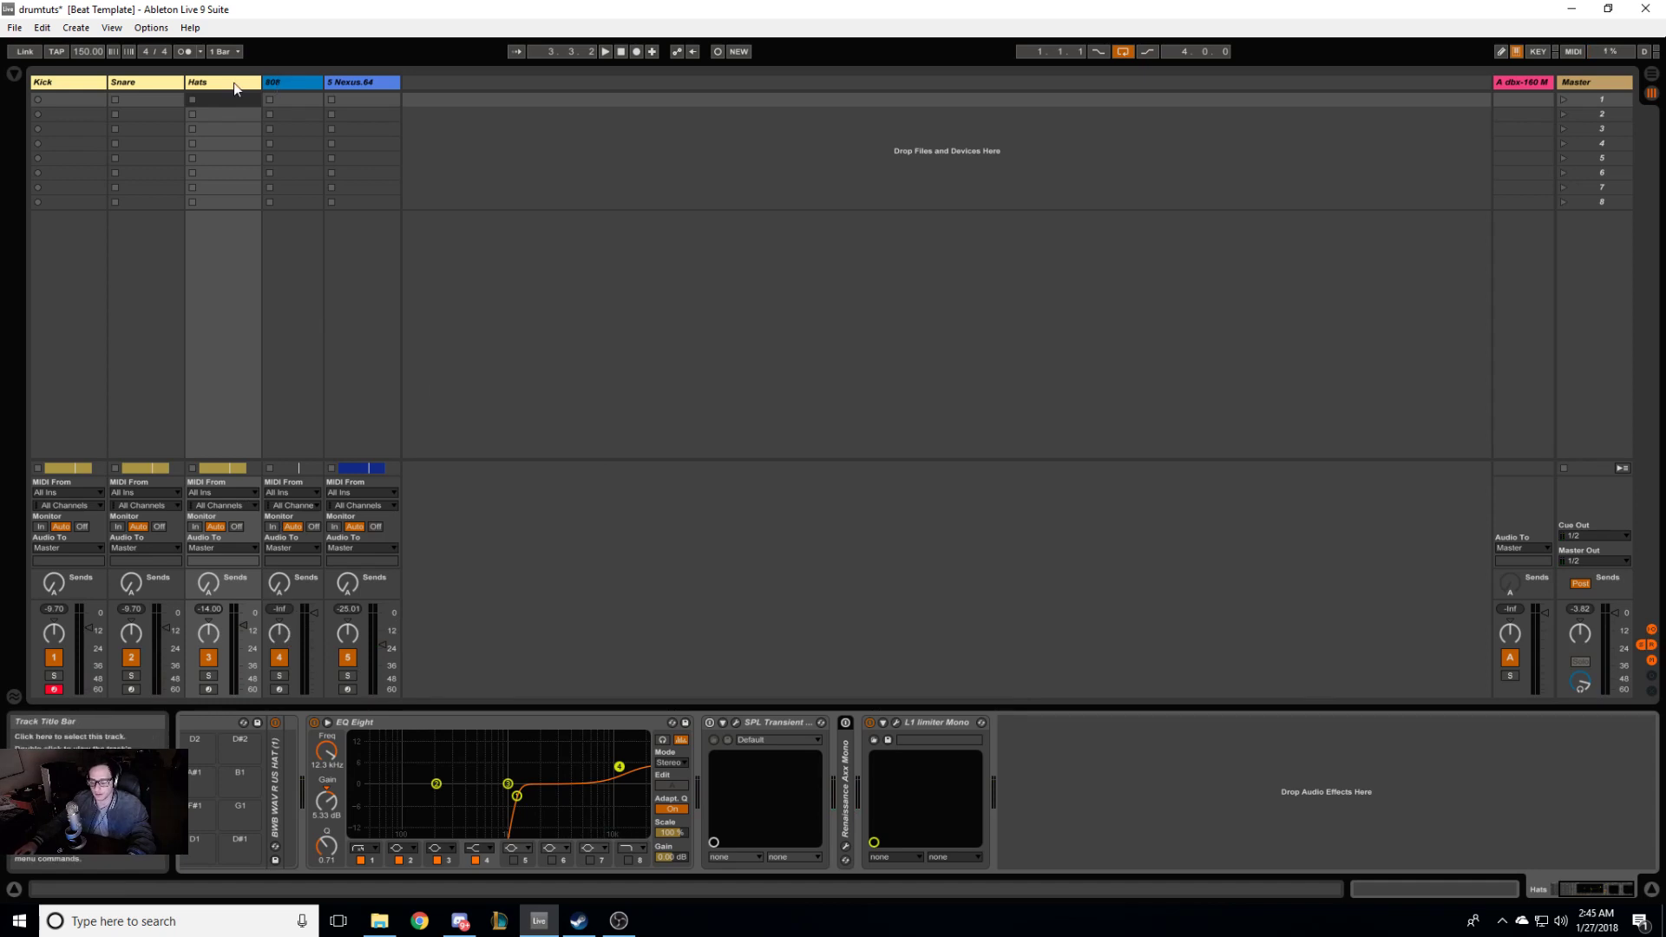
# Step: Select the Nexus track, enlarge the mixer to show the tracks' volume values, and play the beat
pyautogui.click(344, 85)
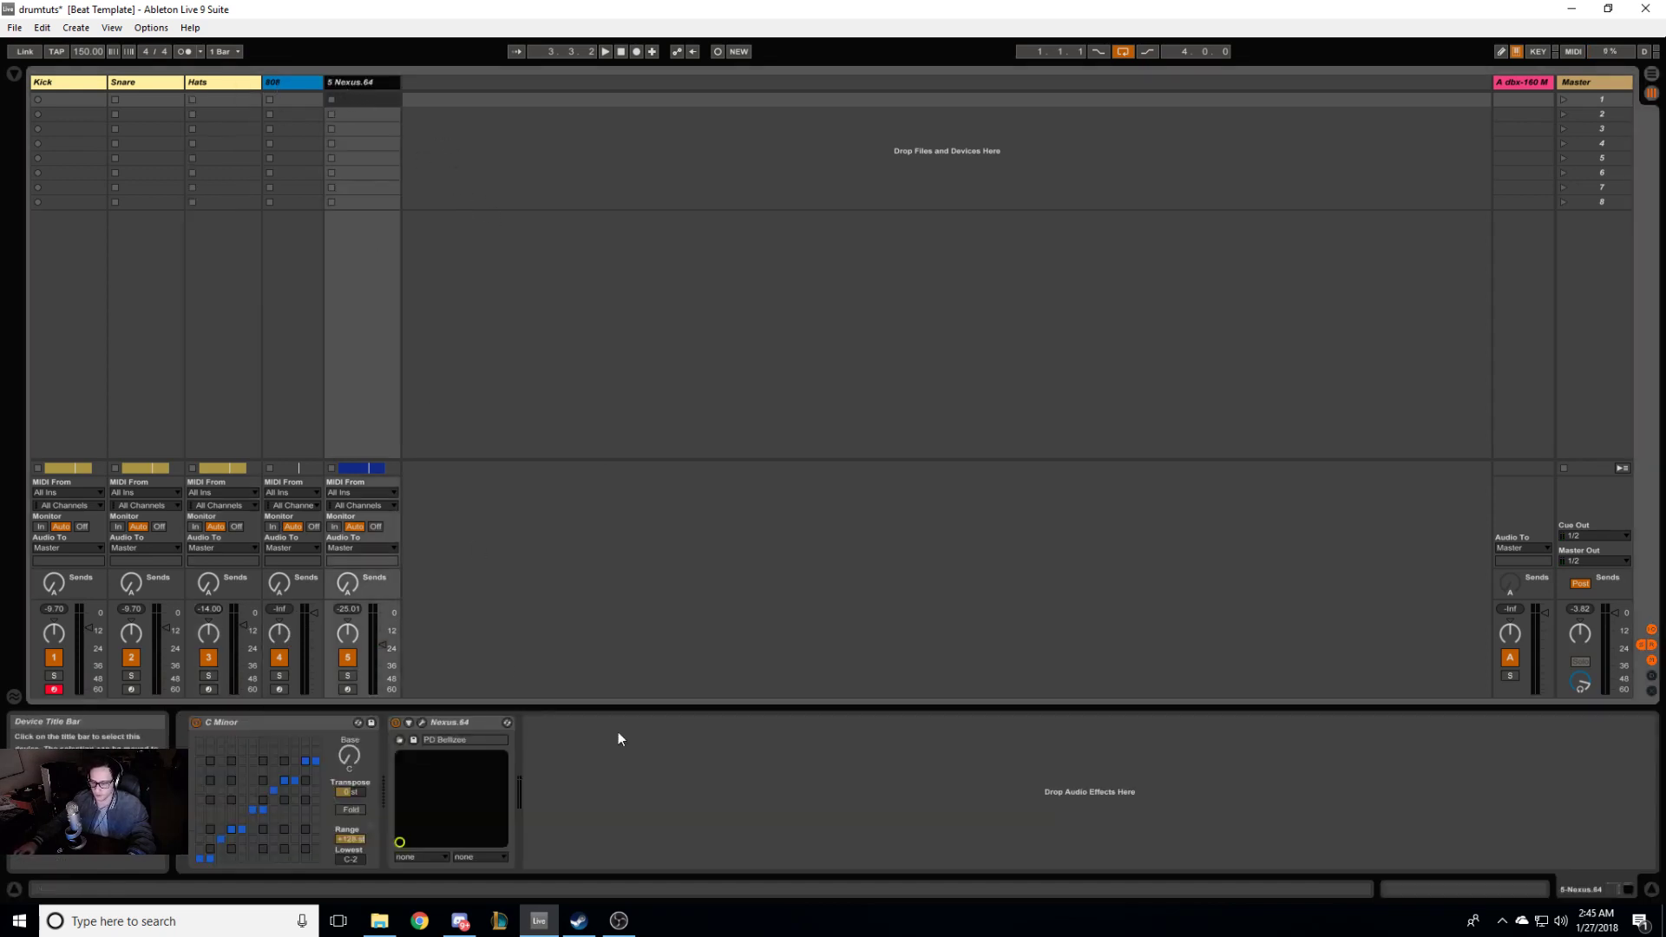
pyautogui.moveTo(1595, 596); pyautogui.dragTo(1595, 373)
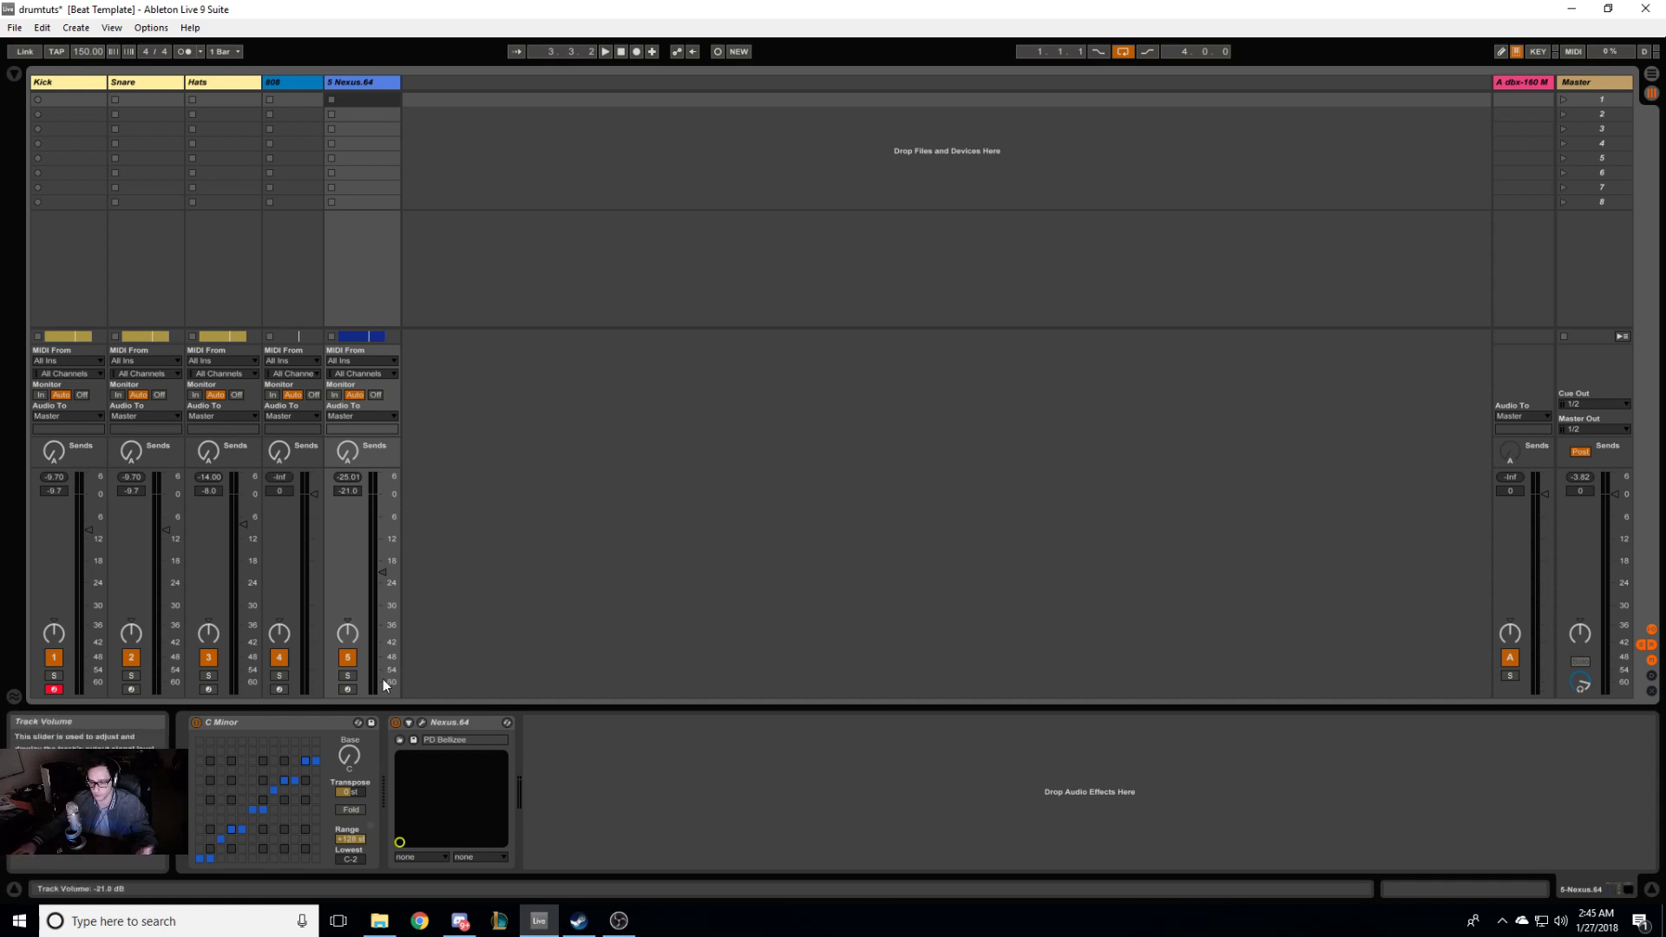
pyautogui.press('space')
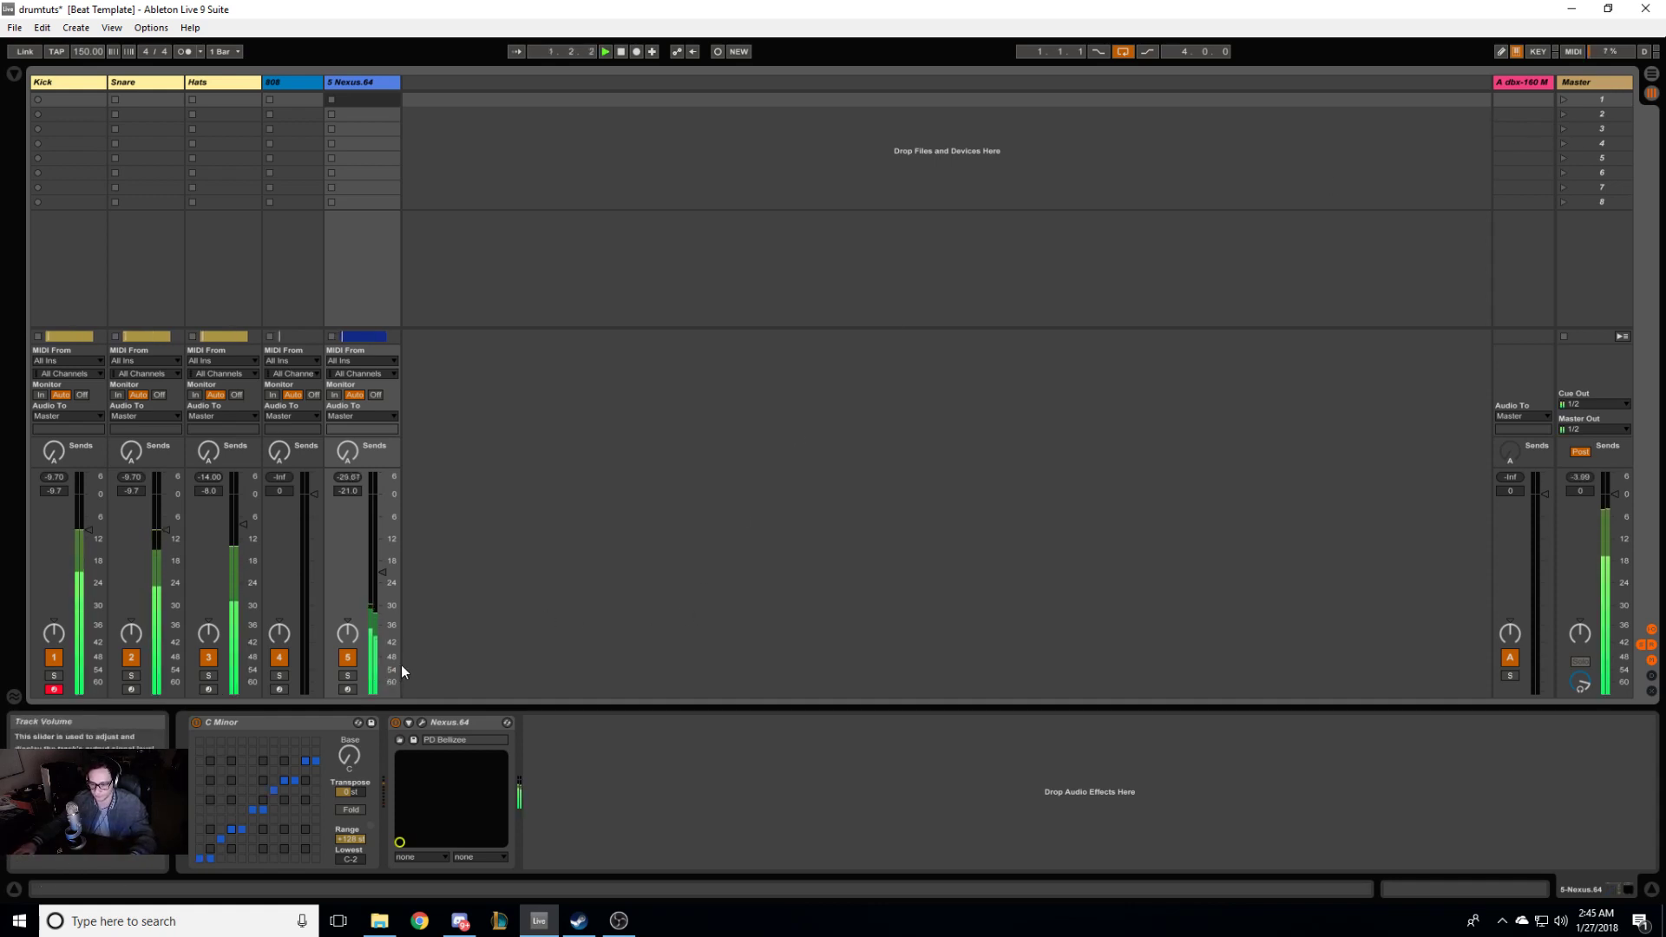
# Step: Select the Kick, Snare and Hats tracks together and lower their volumes to -15.7, -15.7 and -14.0 dB
pyautogui.click(198, 87)
pyautogui.keyDown('shift'); pyautogui.click(76, 82); pyautogui.keyUp('shift')
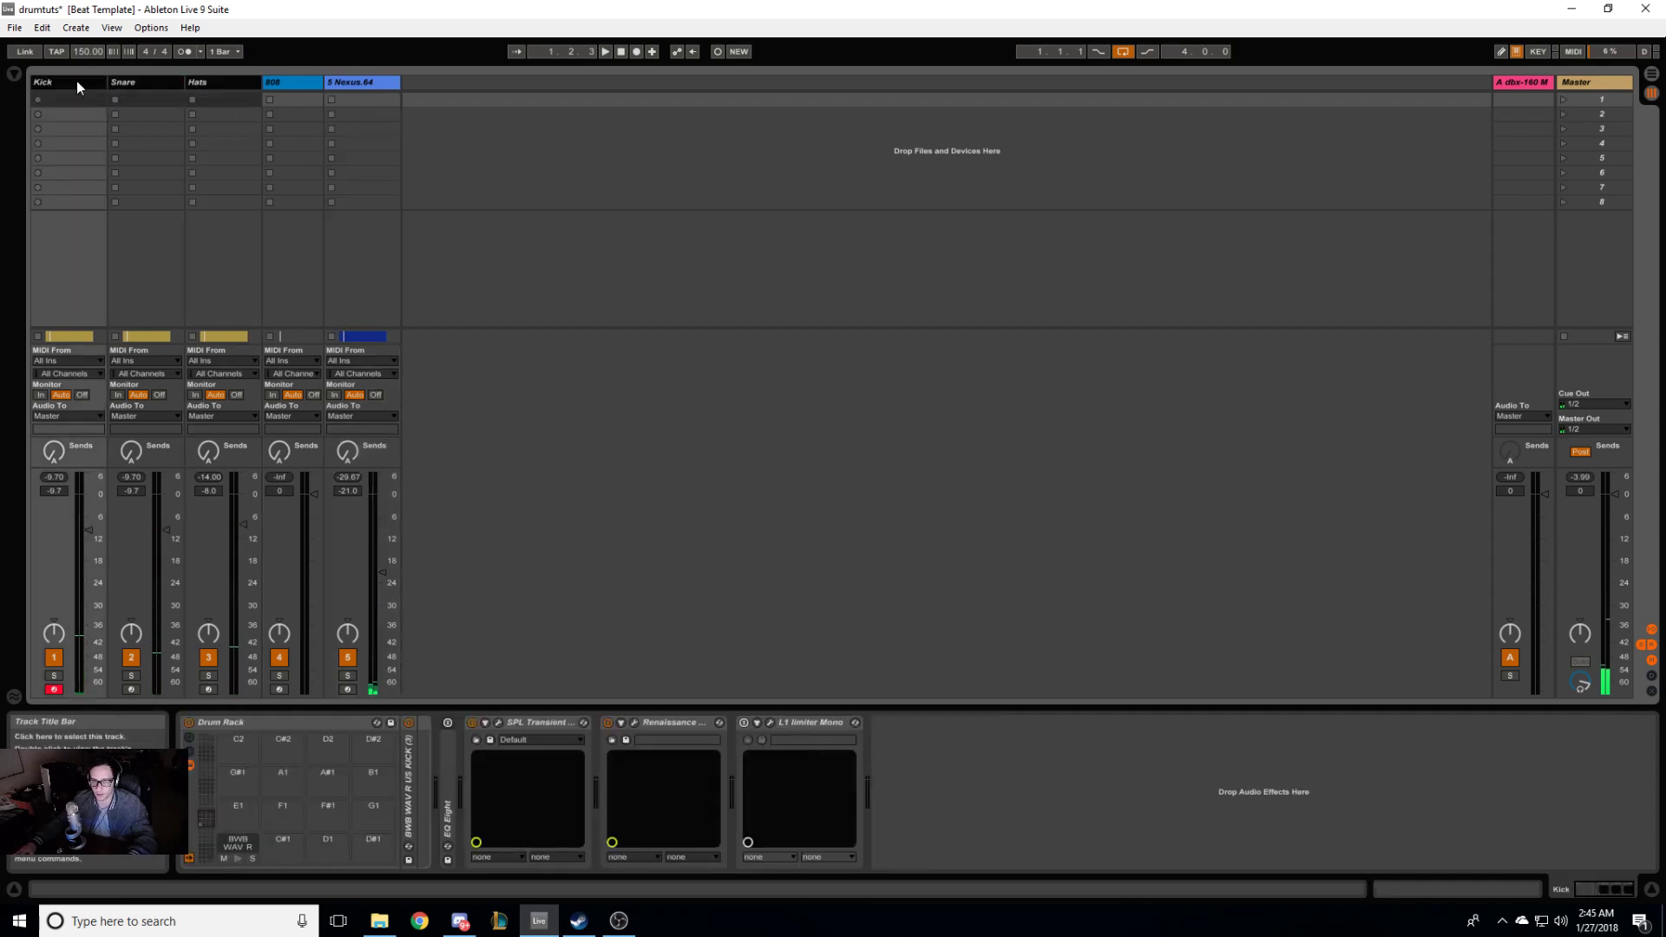
pyautogui.moveTo(248, 523); pyautogui.dragTo(248, 546)
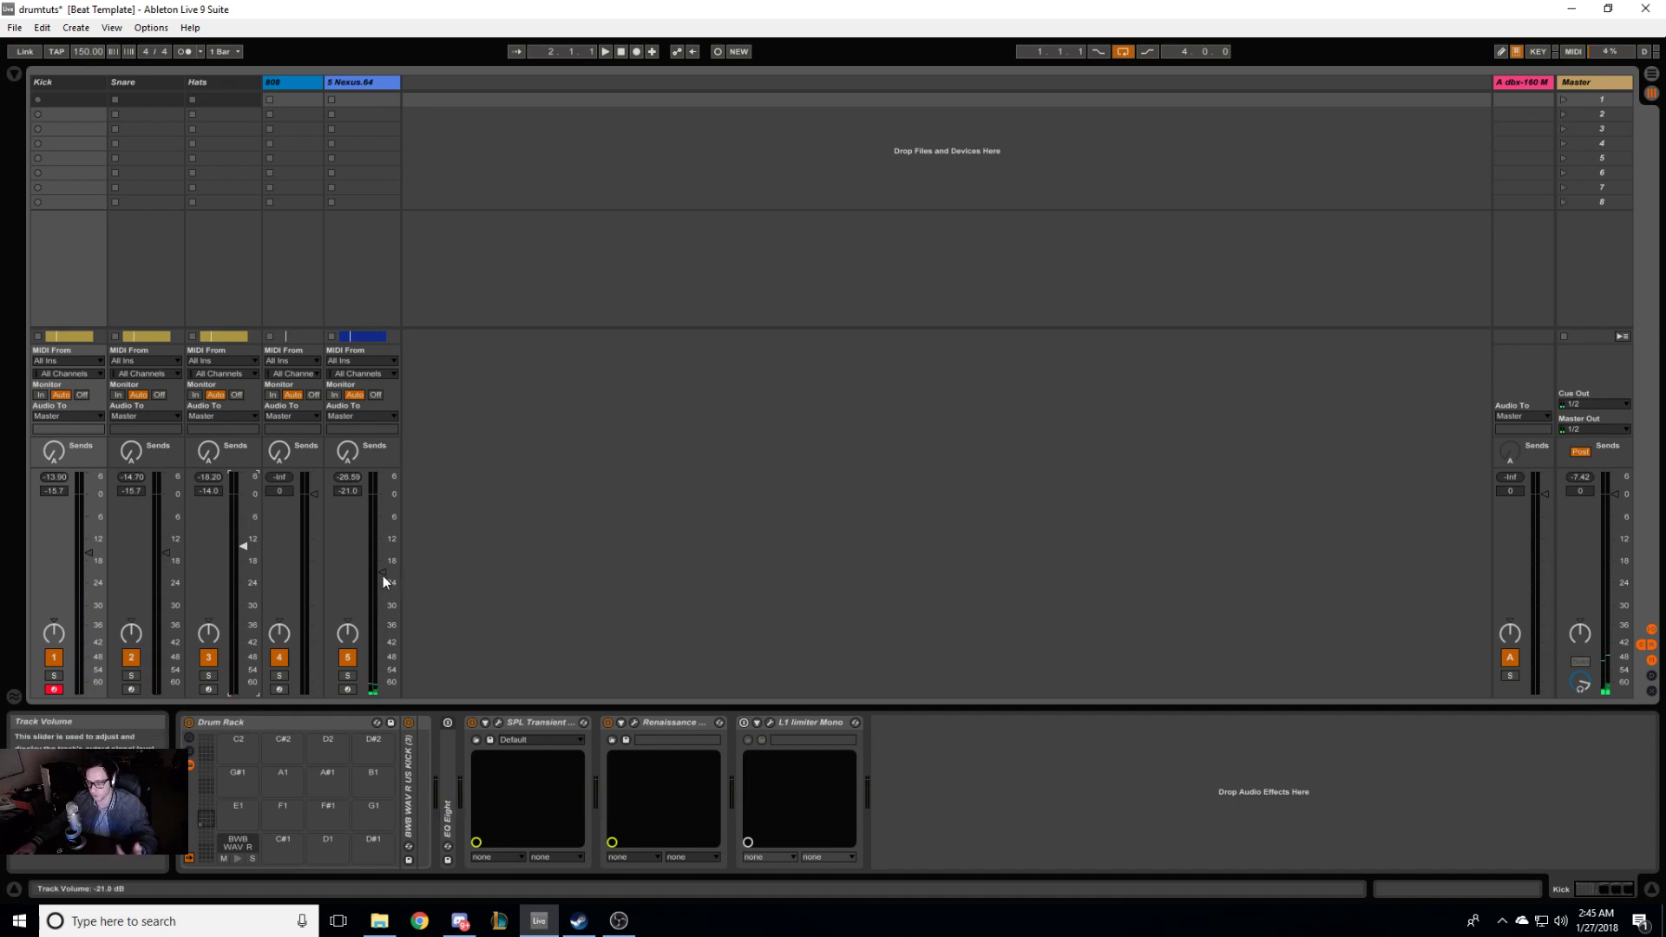
# Step: Raise the Nexus track's volume to -6.5 dB, audition it on the Master track's Spectrum display, and hide the device view
pyautogui.press('space')
pyautogui.moveTo(383, 575); pyautogui.dragTo(382, 518)
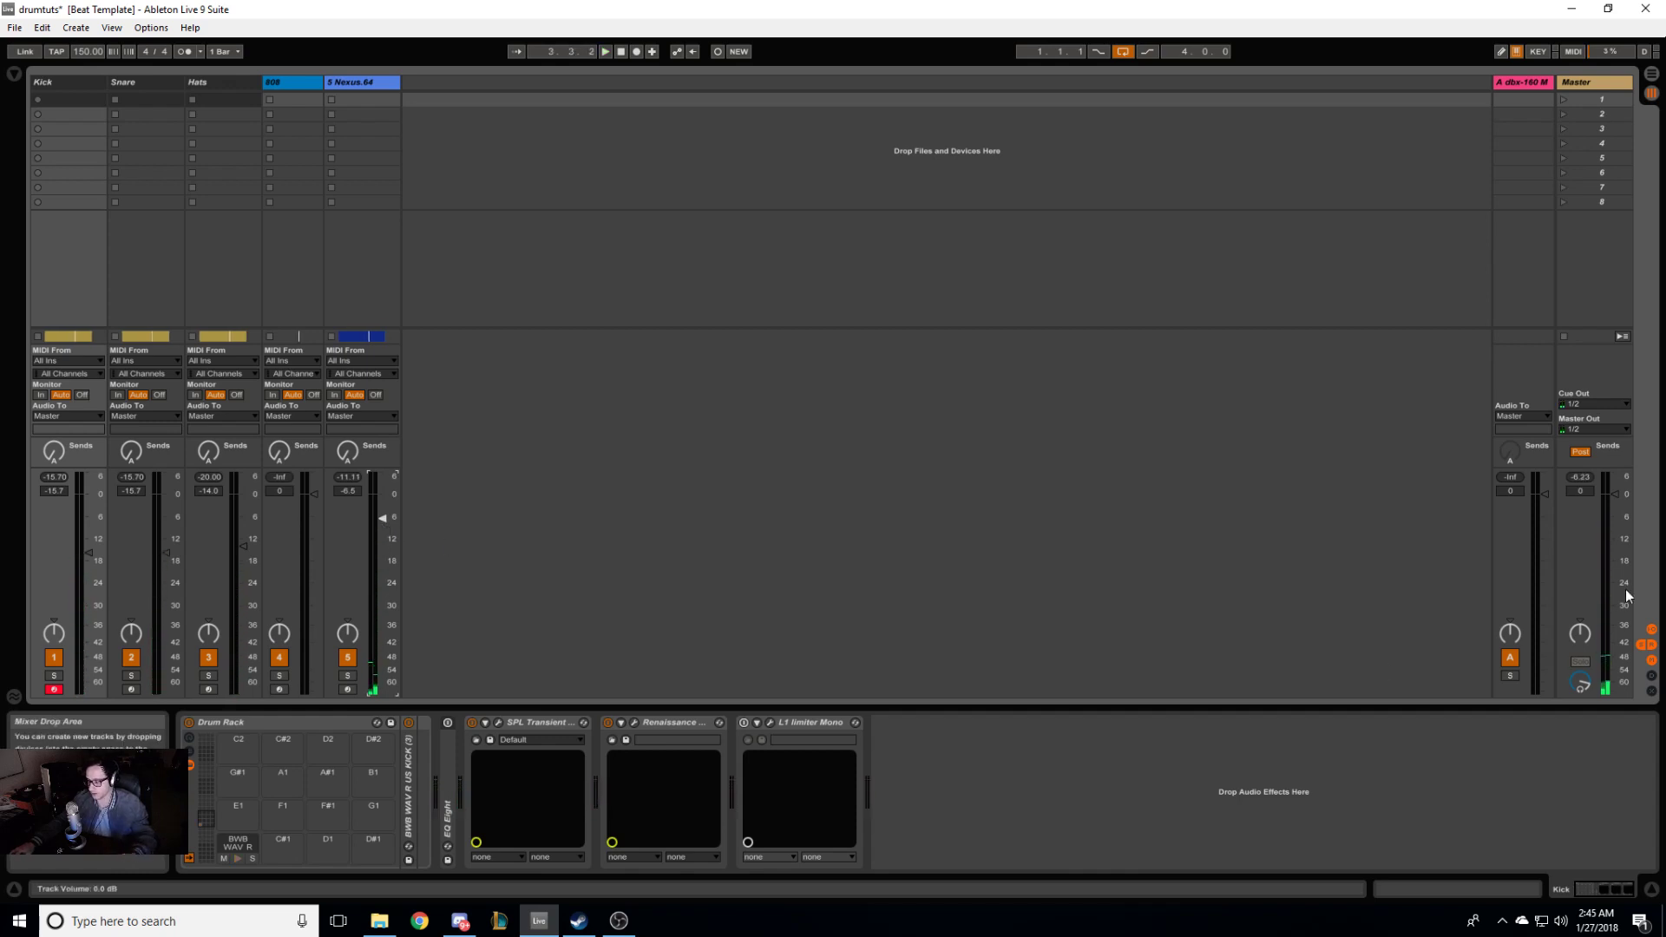
pyautogui.click(1590, 83)
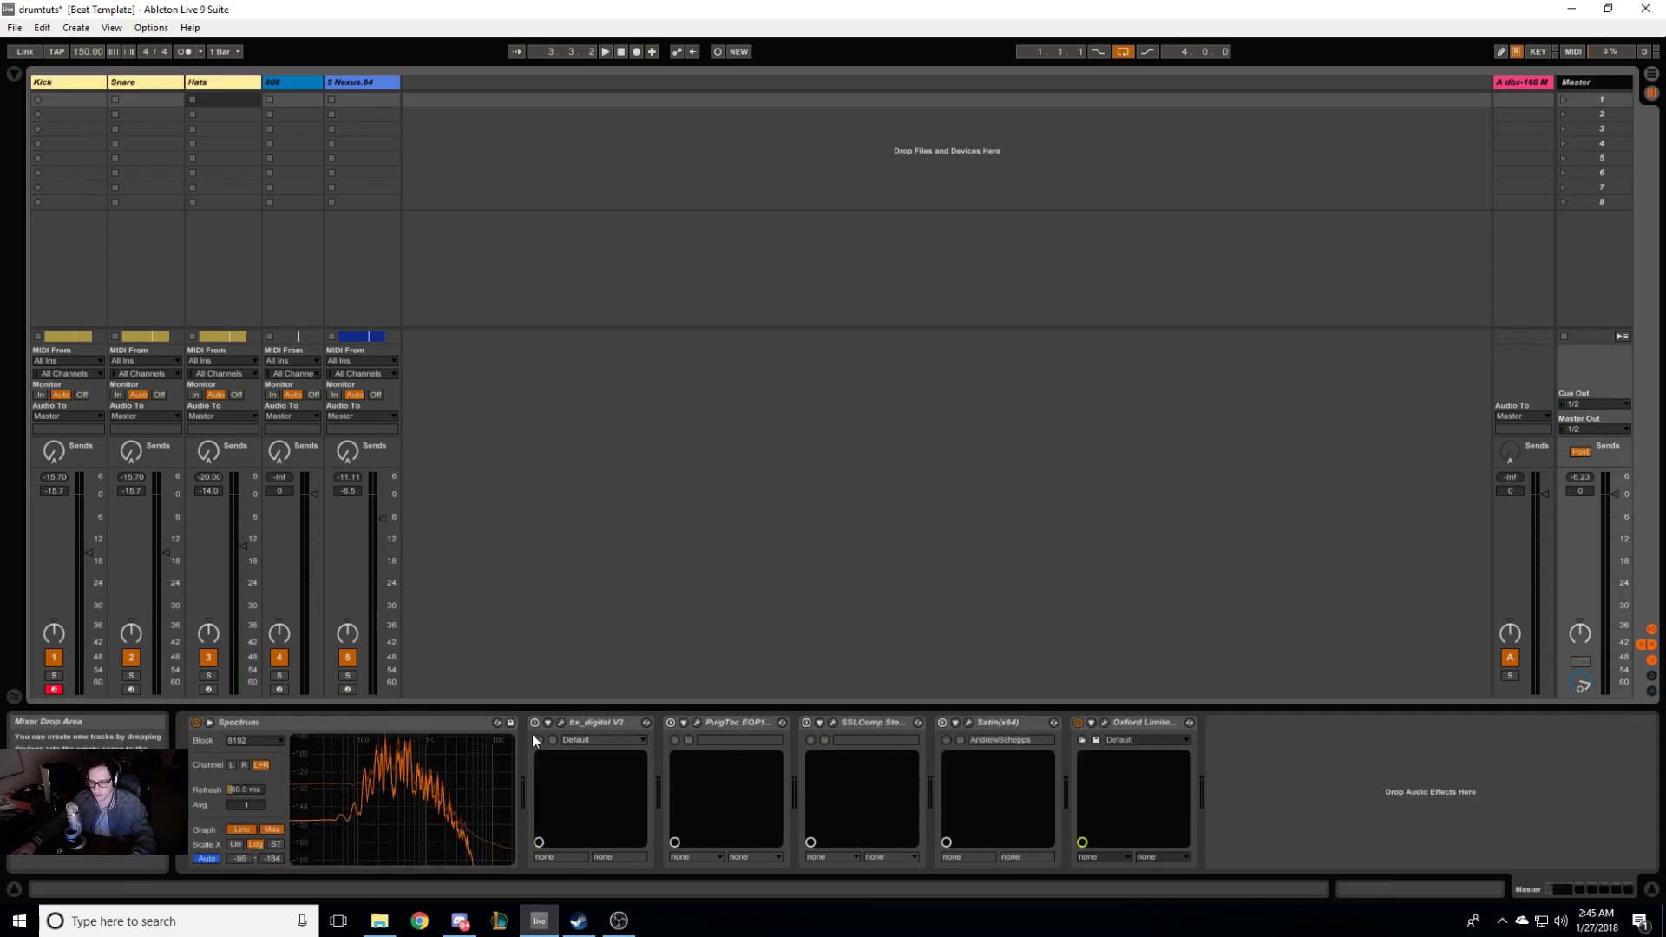
pyautogui.press('space')
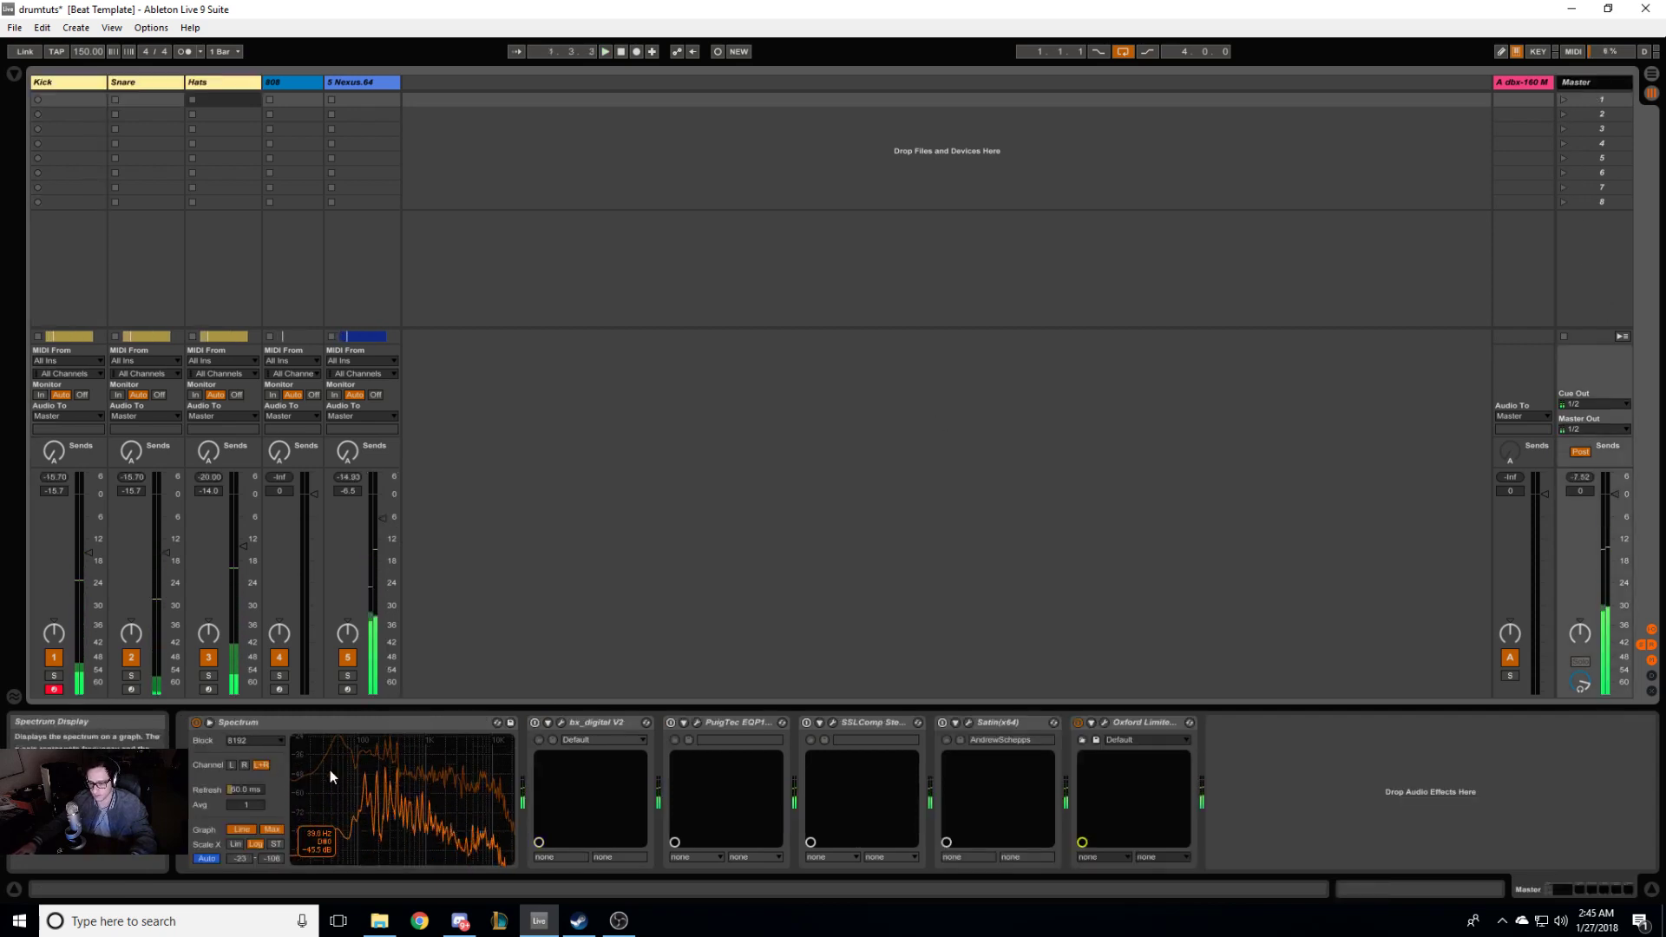
pyautogui.click(1652, 890)
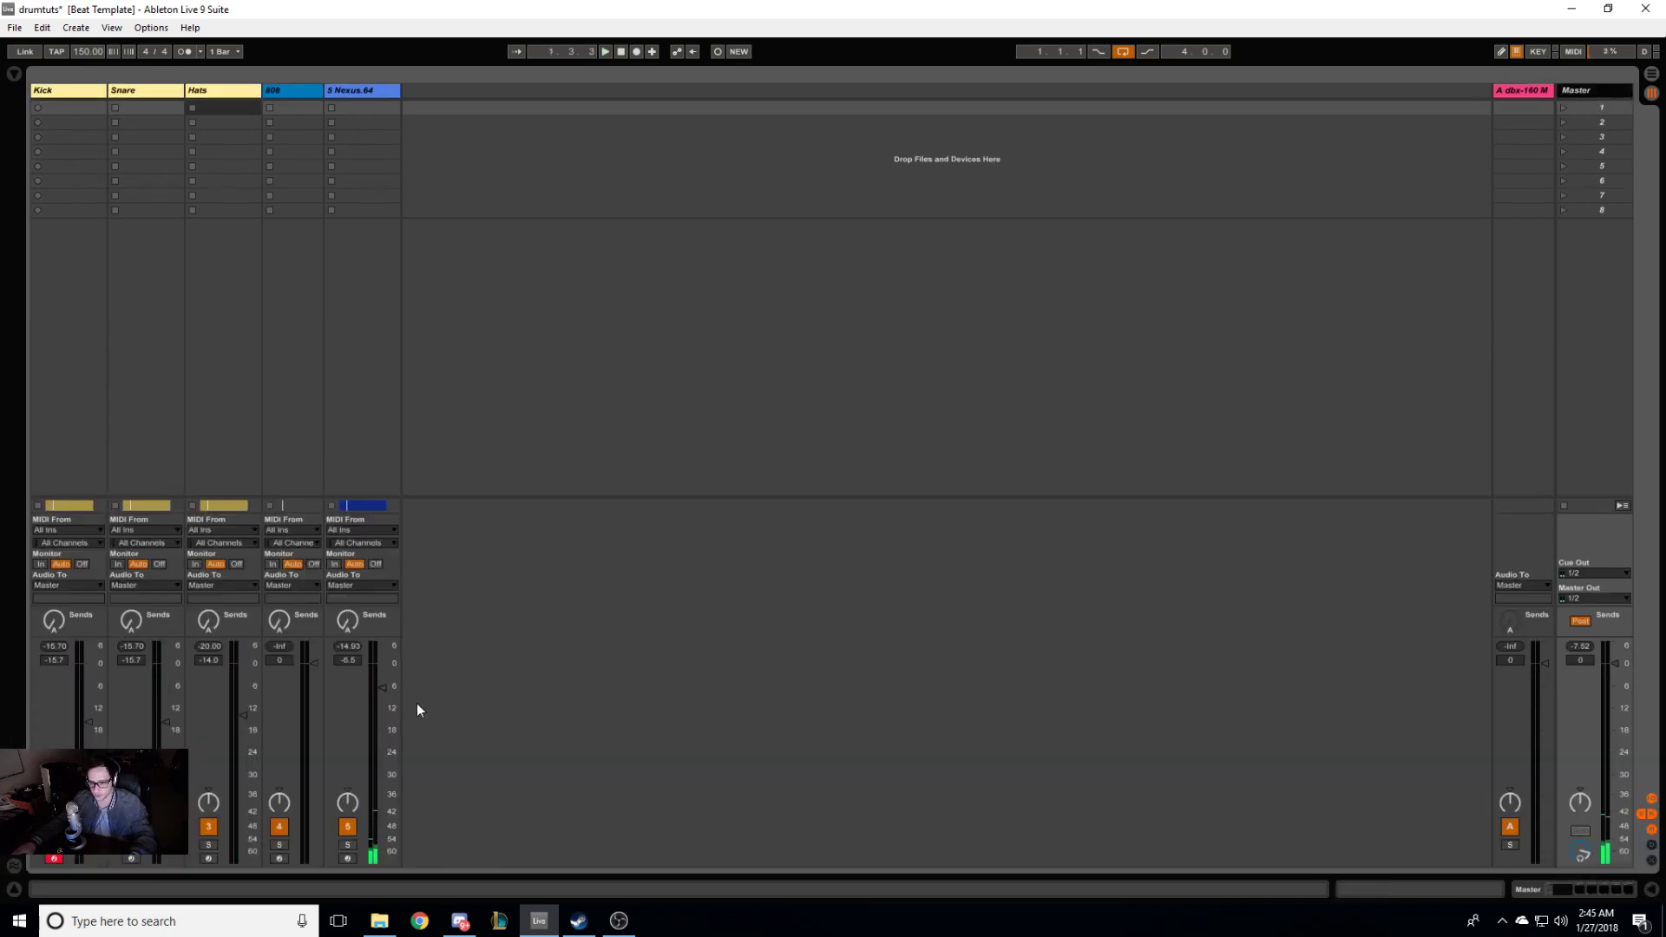
# Step: Set the Nexus track's volume to -17.5 dB, select the track and show its devices
pyautogui.moveTo(384, 689); pyautogui.dragTo(383, 729)
pyautogui.click(394, 90)
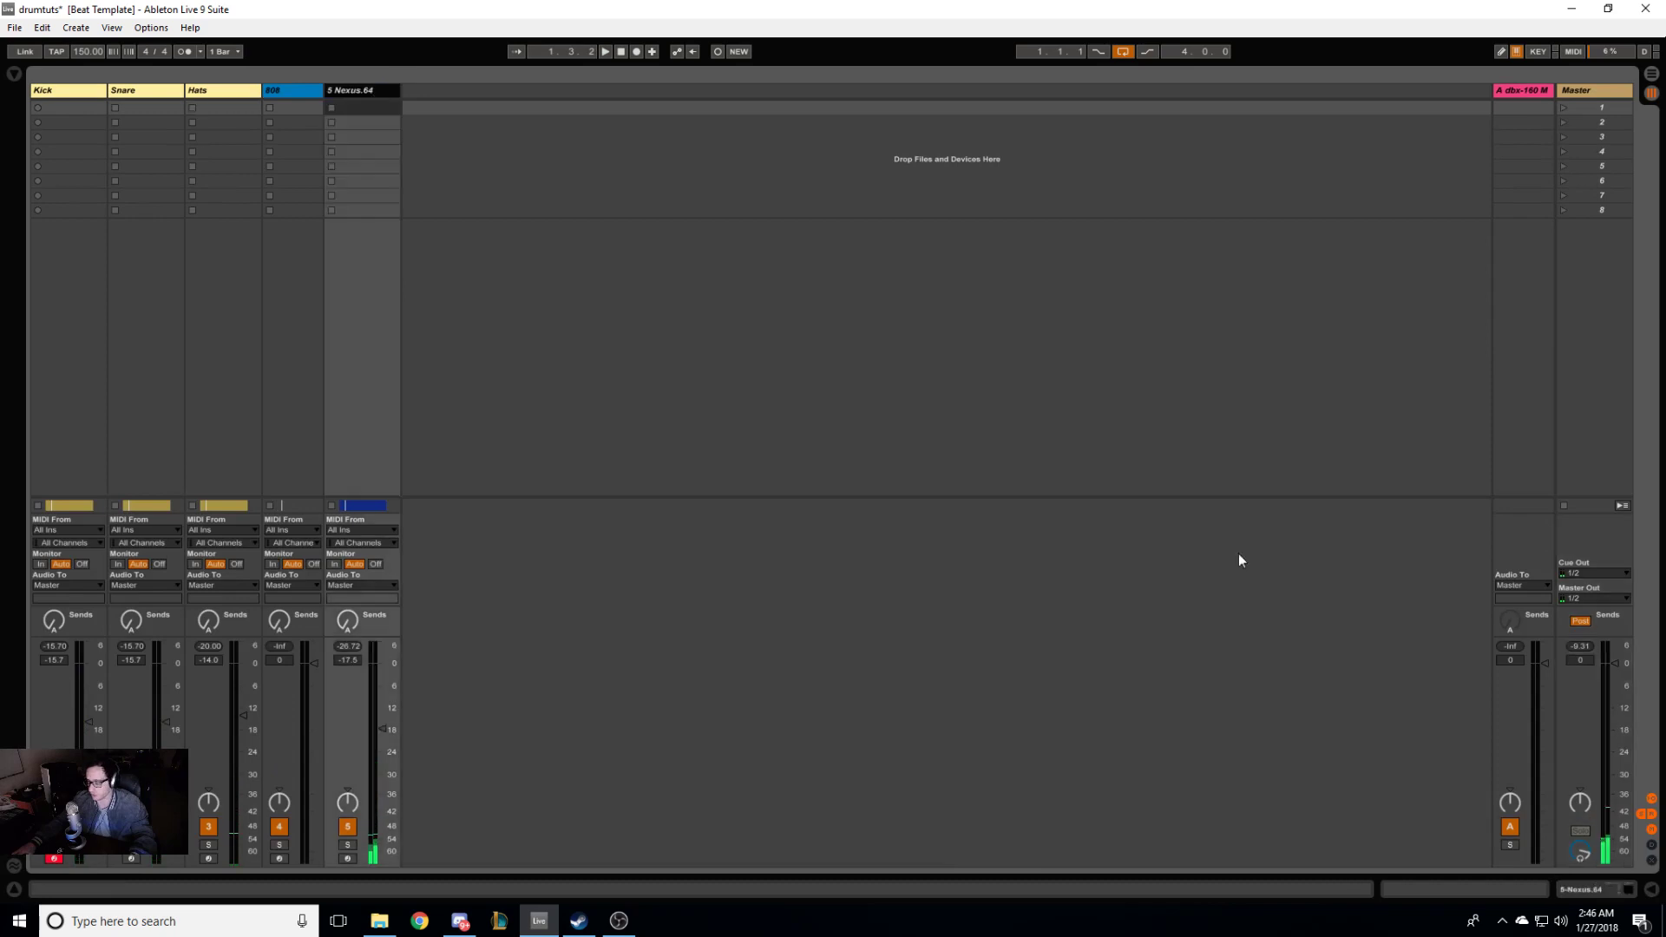
pyautogui.click(1609, 889)
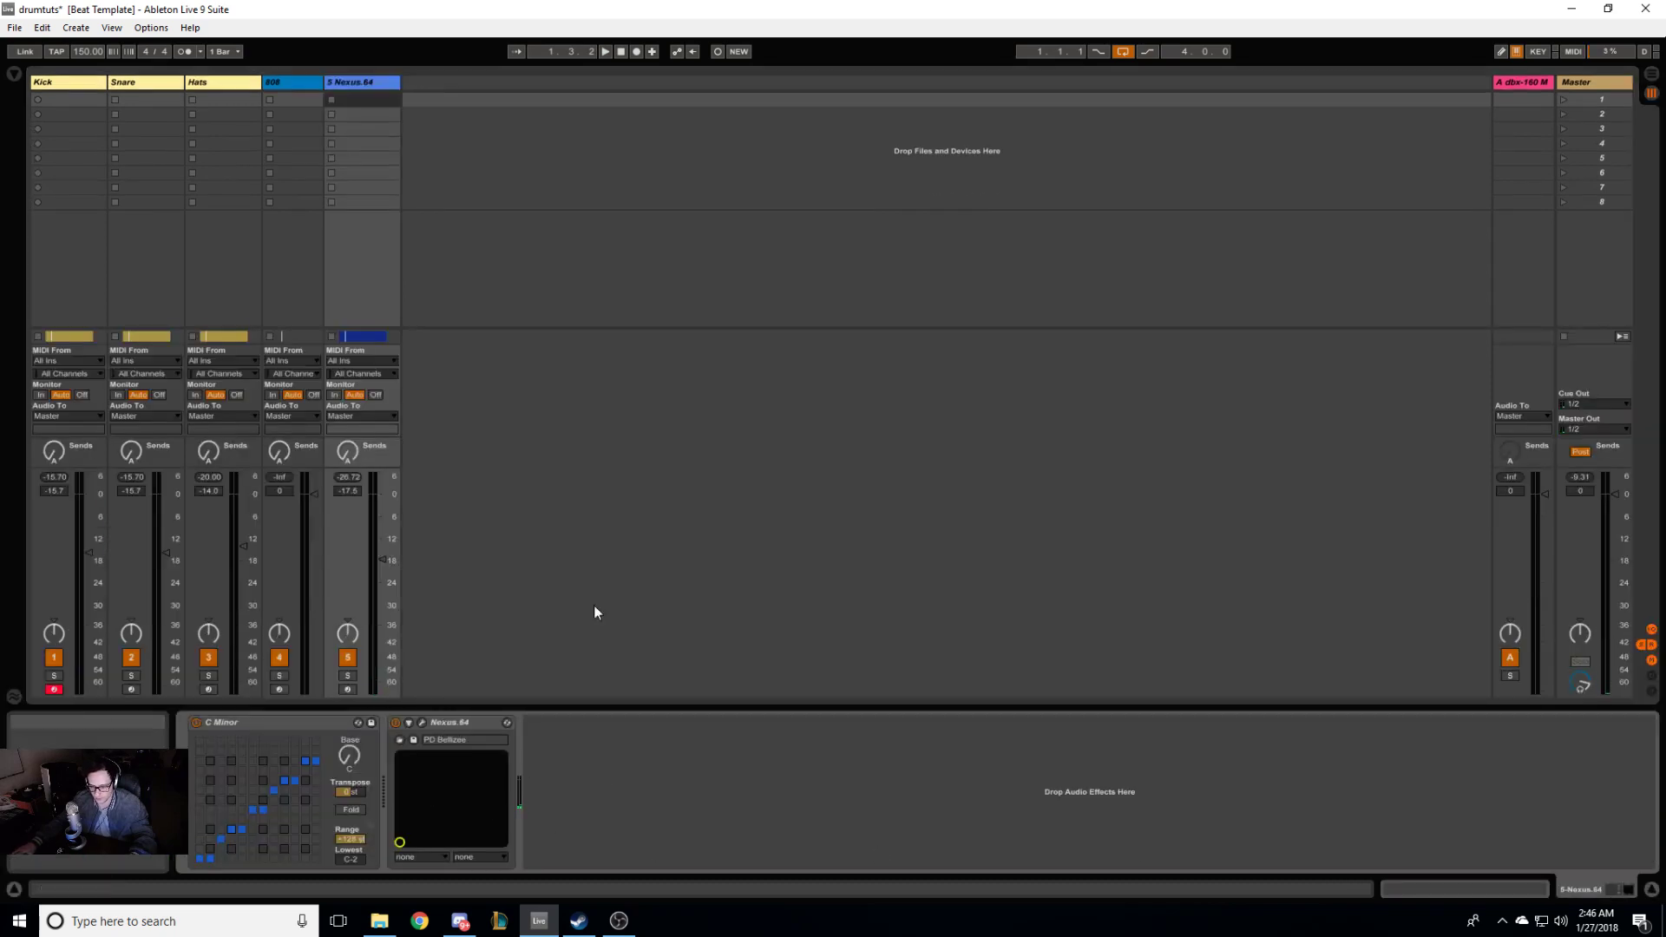
# Step: Show the browser and add an EQ Eight after Nexus, with band 2 cut about 8.3 dB near 98.6 Hz
pyautogui.click(14, 73)
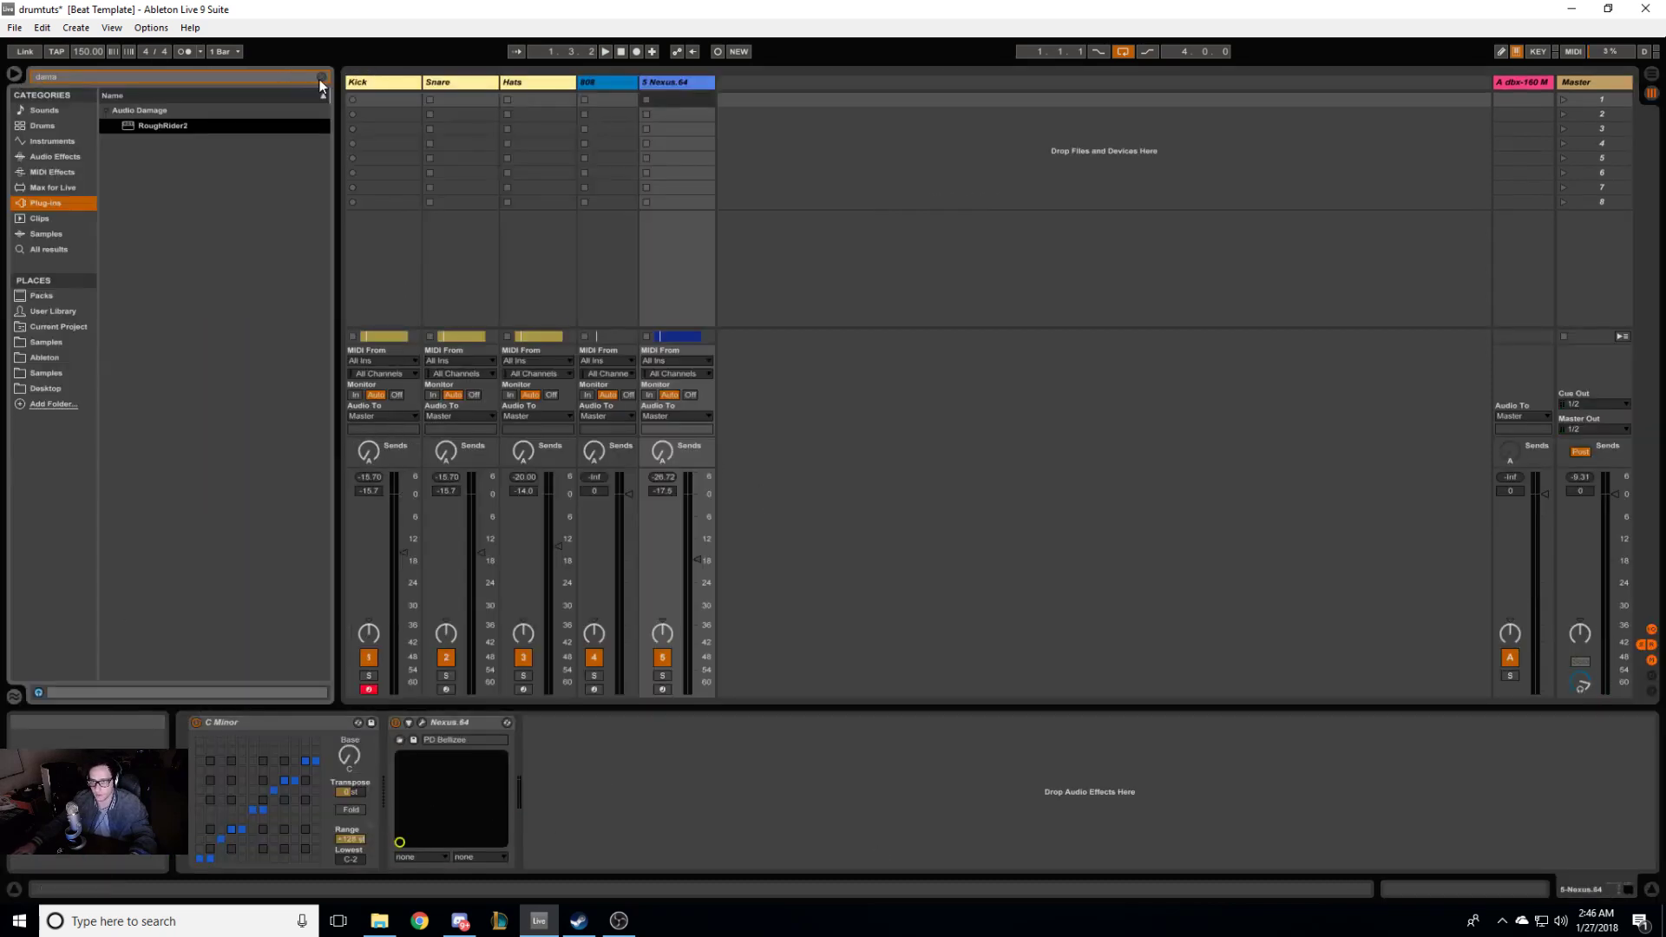
pyautogui.click(57, 156)
pyautogui.moveTo(153, 264); pyautogui.dragTo(626, 808)
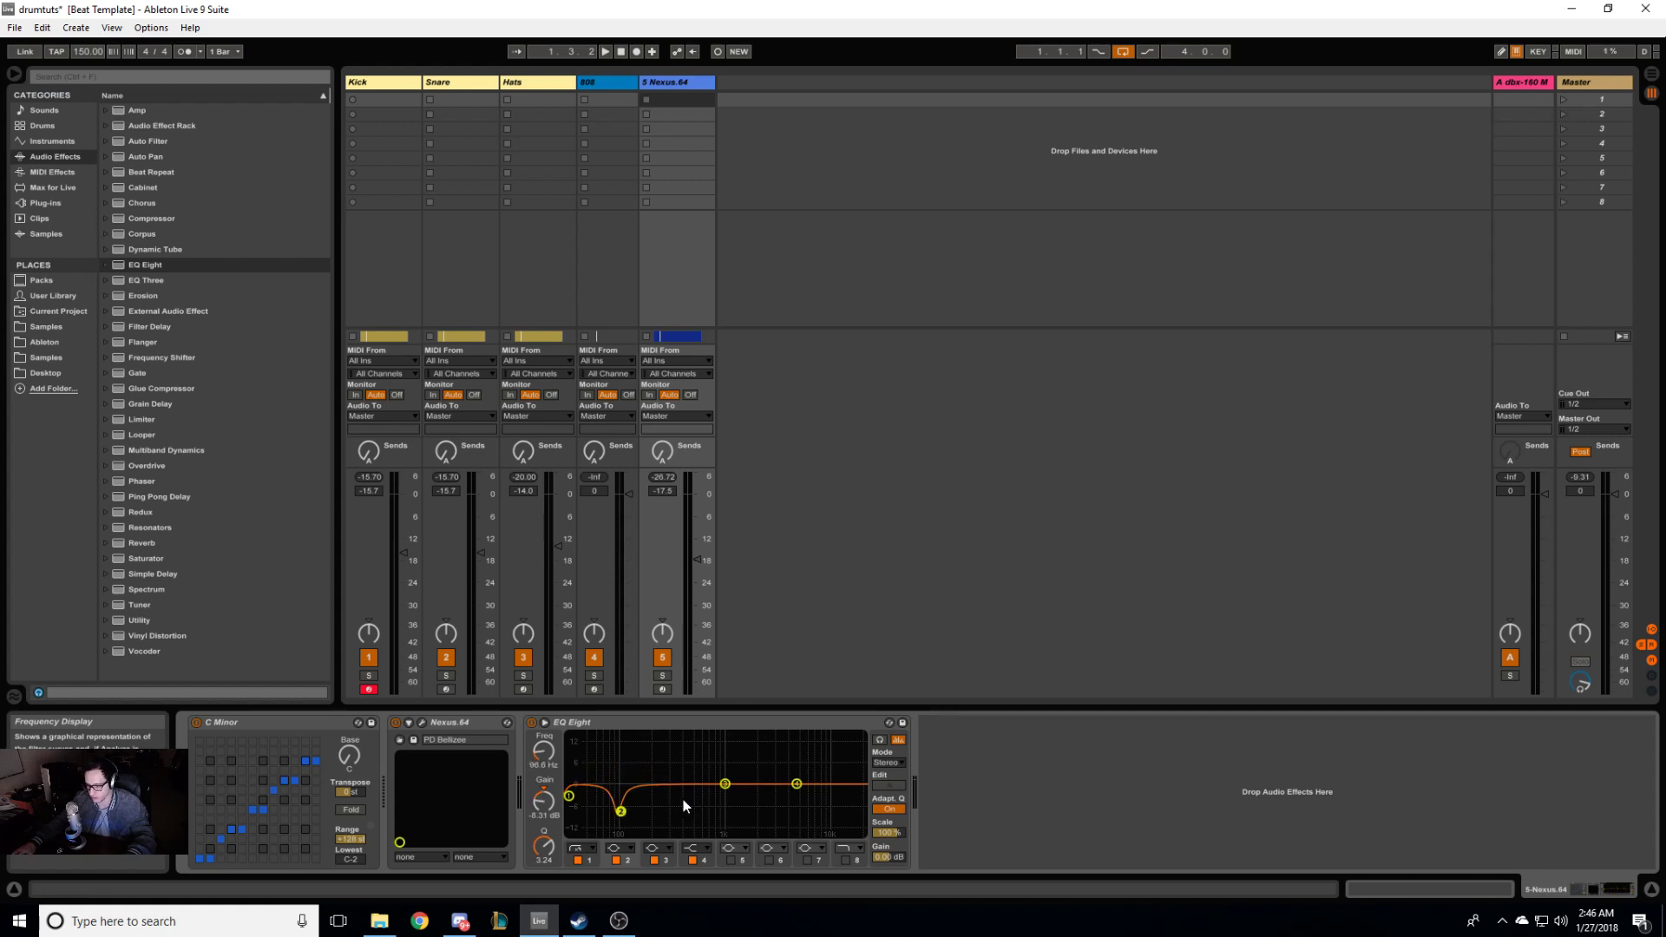
# Step: Cut EQ Eight band 3 by about 9 dB near 257 Hz and raise the Nexus track's volume to -14.9 dB while auditioning
pyautogui.moveTo(723, 790); pyautogui.dragTo(661, 813)
pyautogui.press('space')
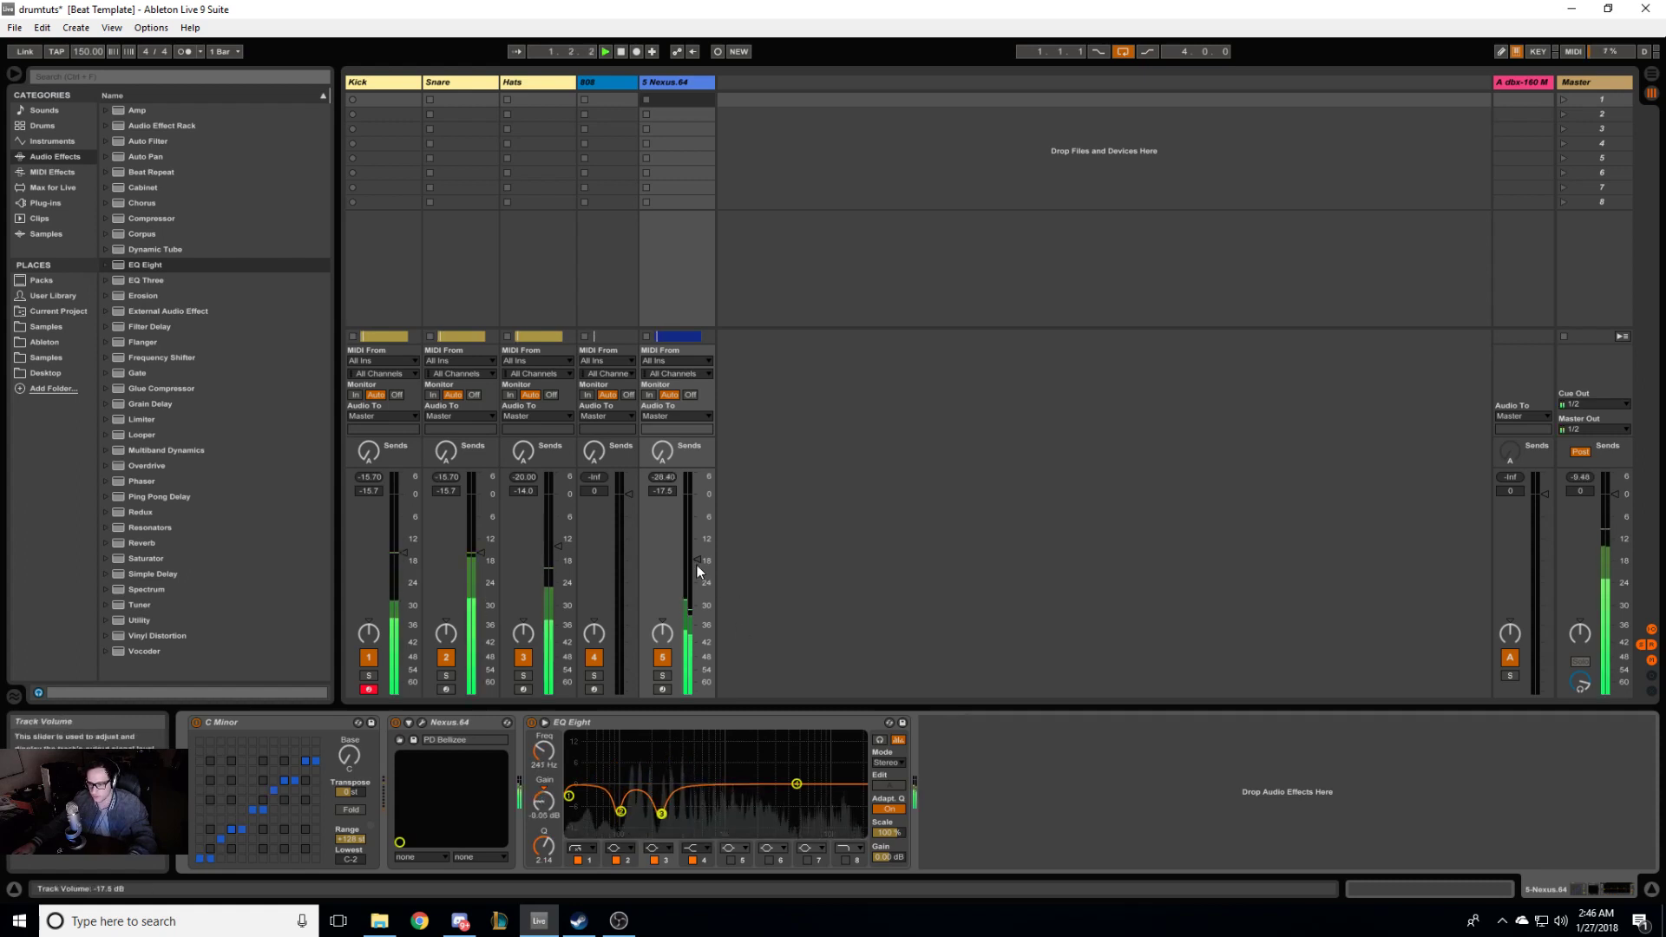
pyautogui.moveTo(697, 561); pyautogui.dragTo(696, 551)
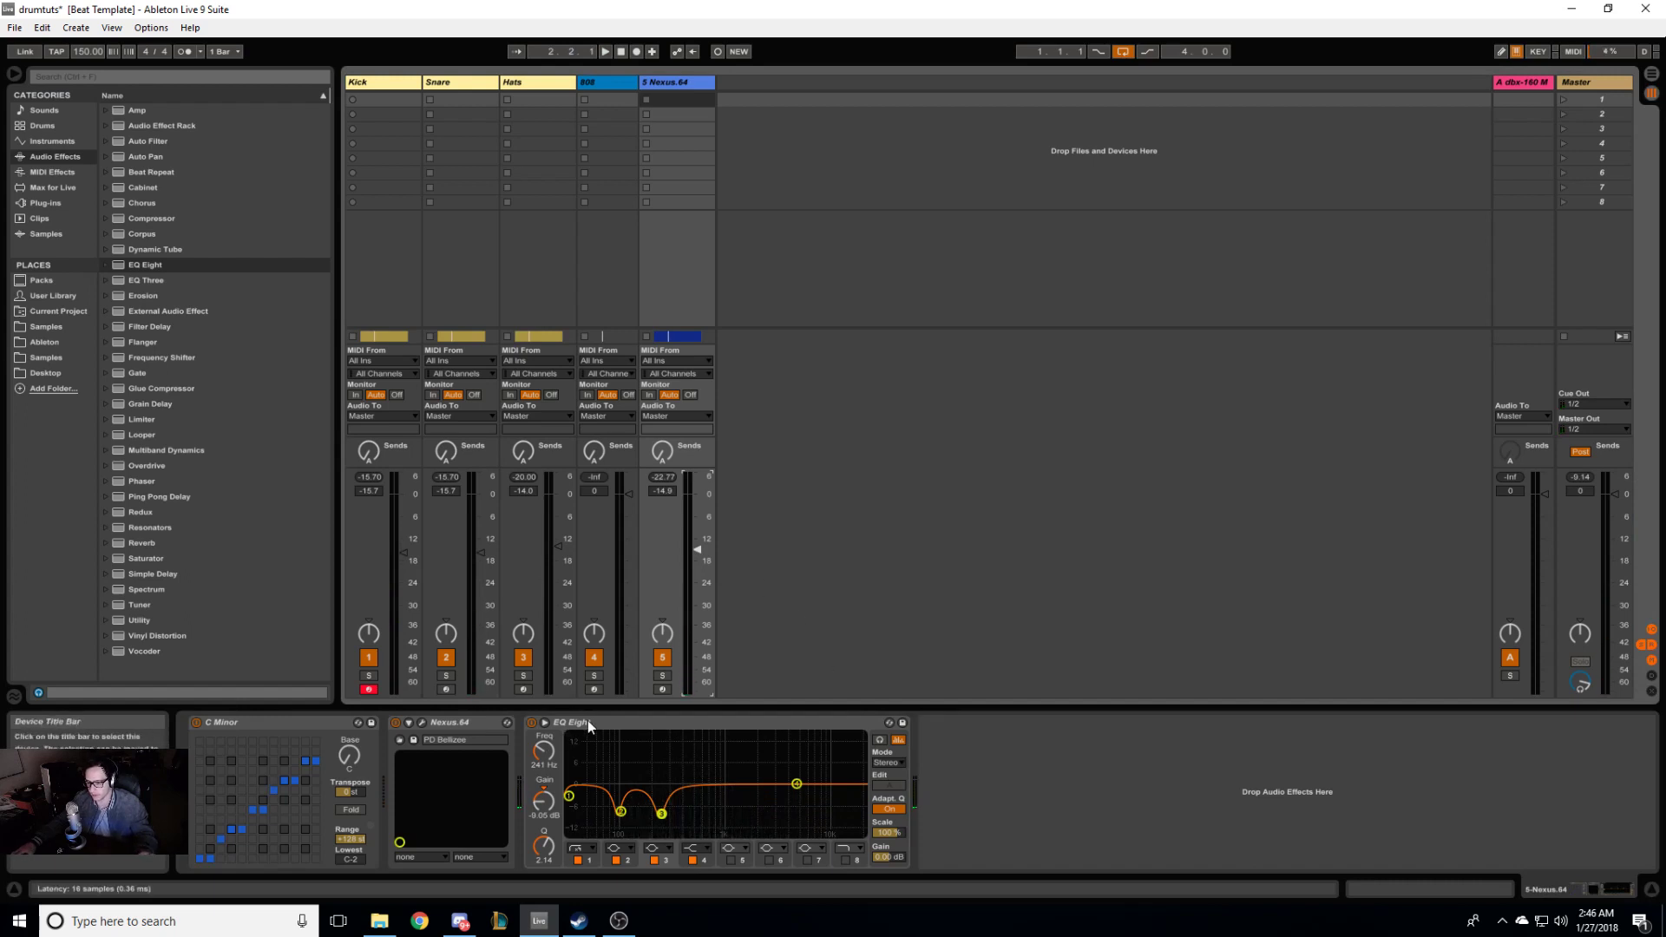
pyautogui.moveTo(547, 758); pyautogui.dragTo(546, 768)
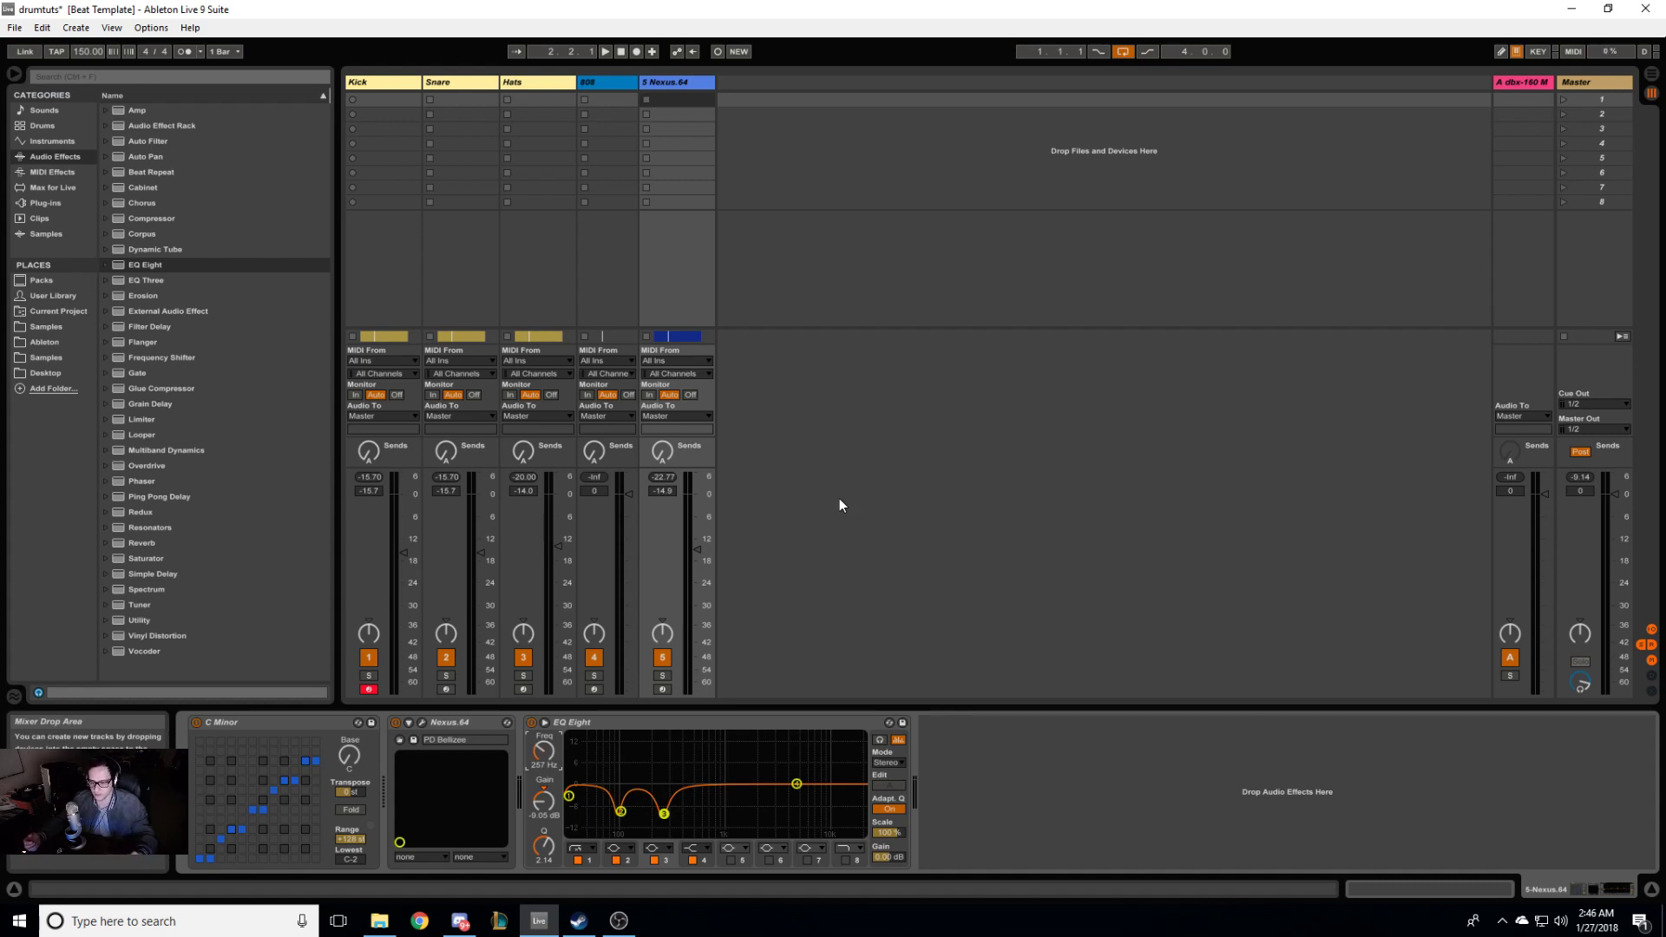
# Step: Review the Master track's devices, return to the Nexus track and audition the beat
pyautogui.click(1595, 81)
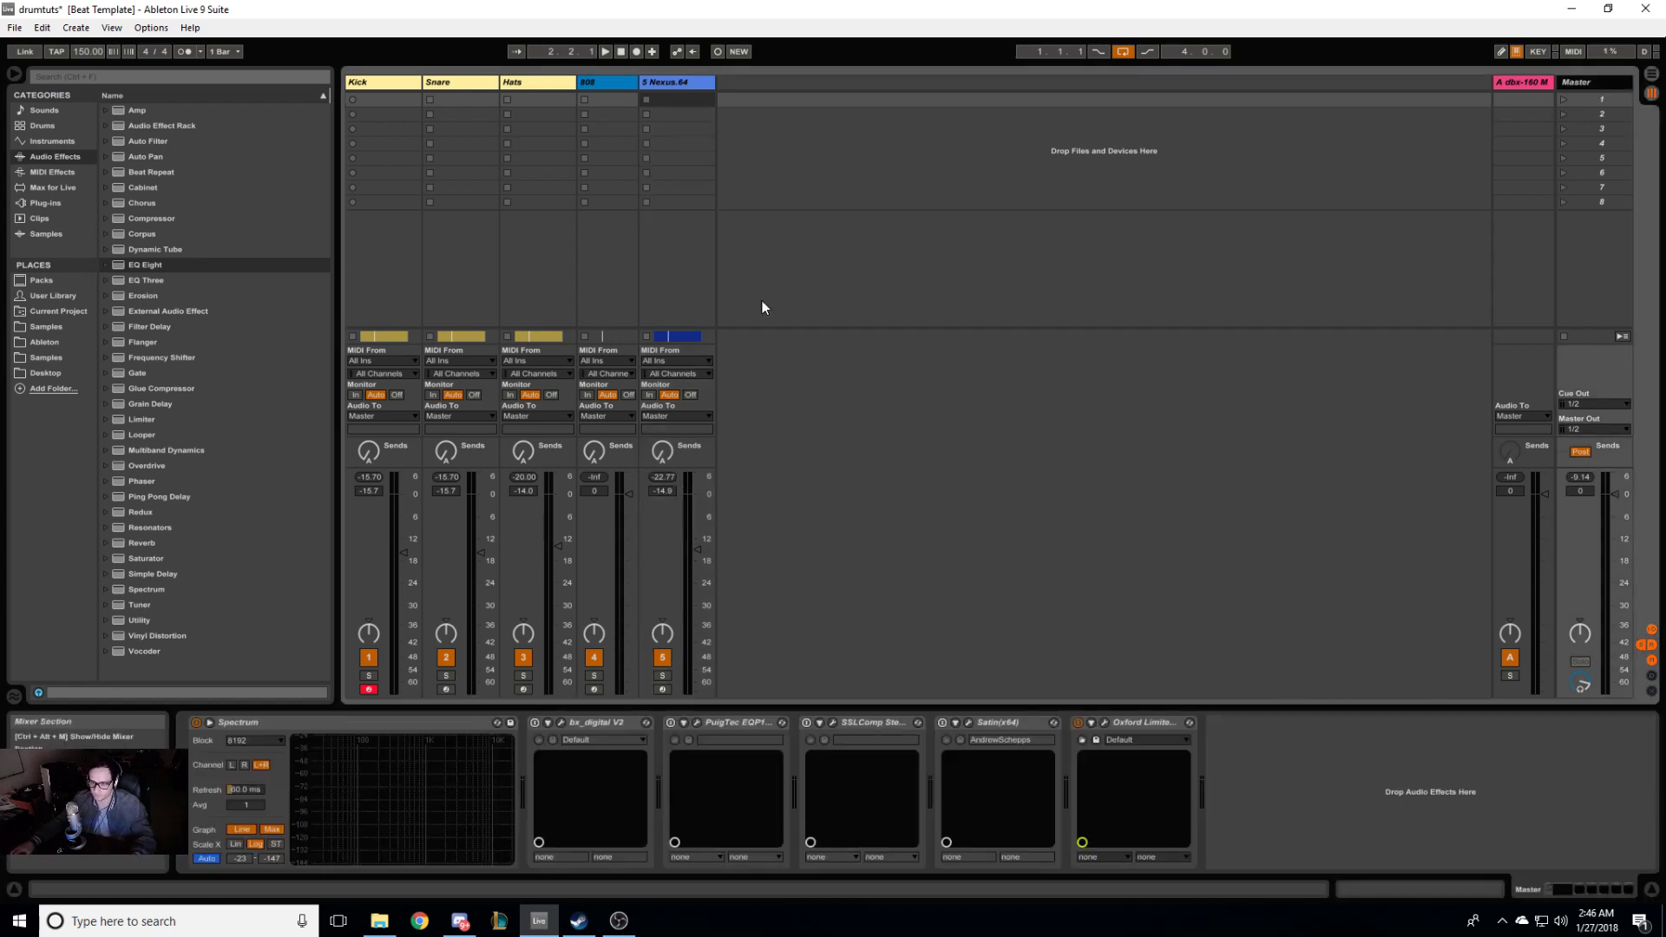
pyautogui.click(691, 81)
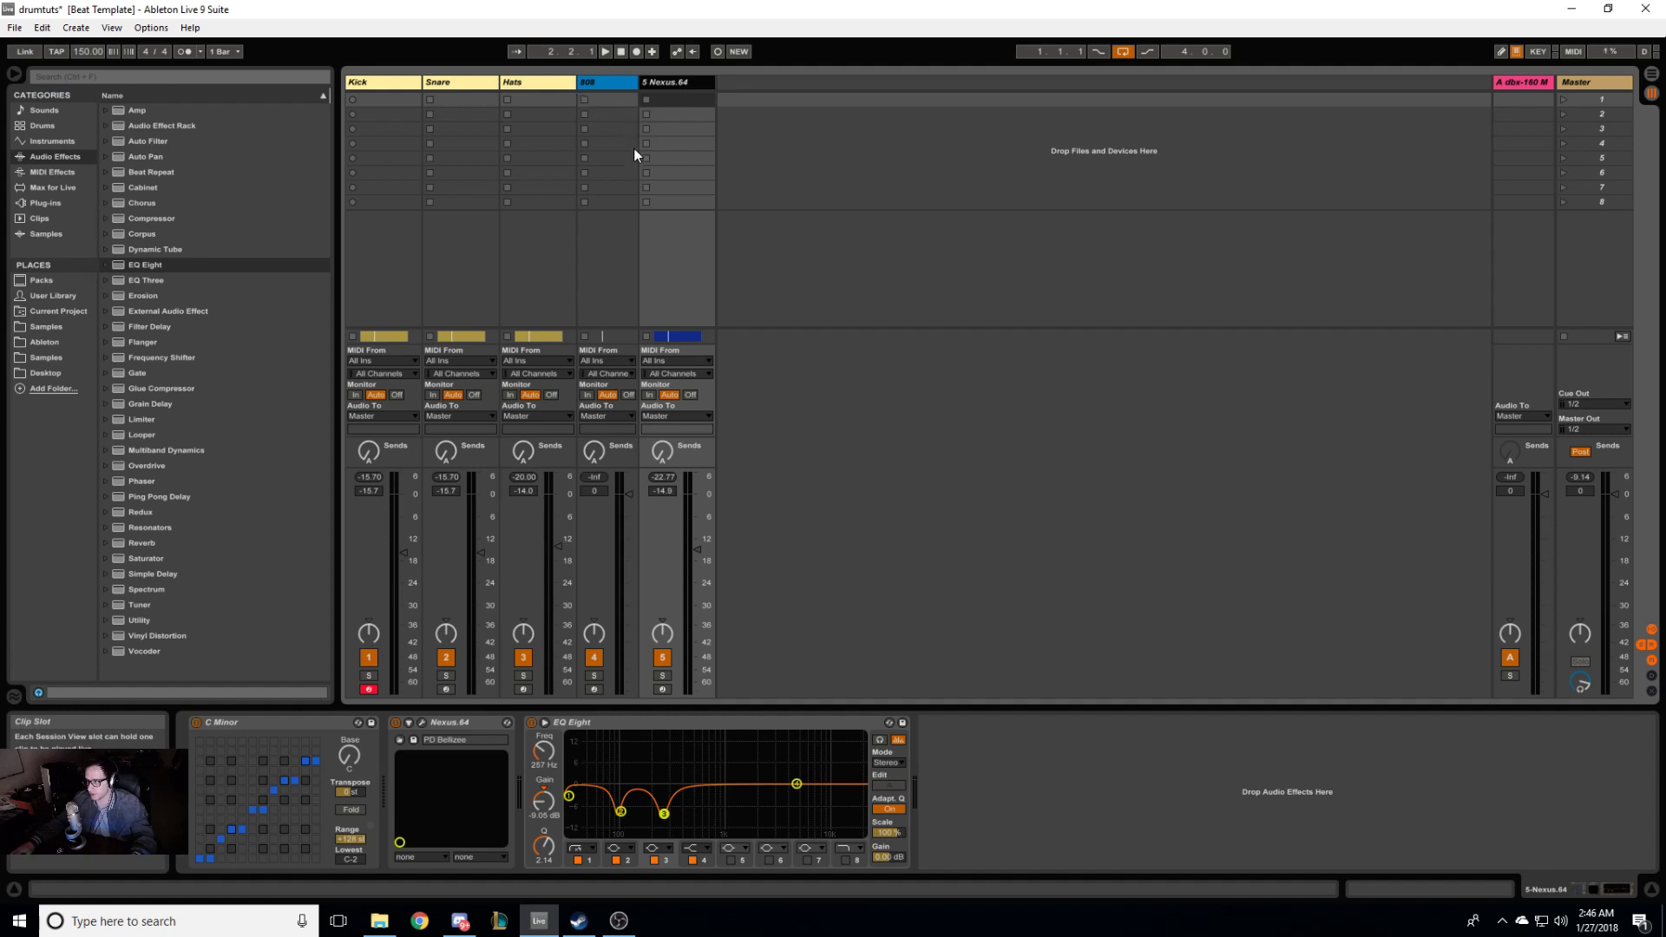
pyautogui.press('space')
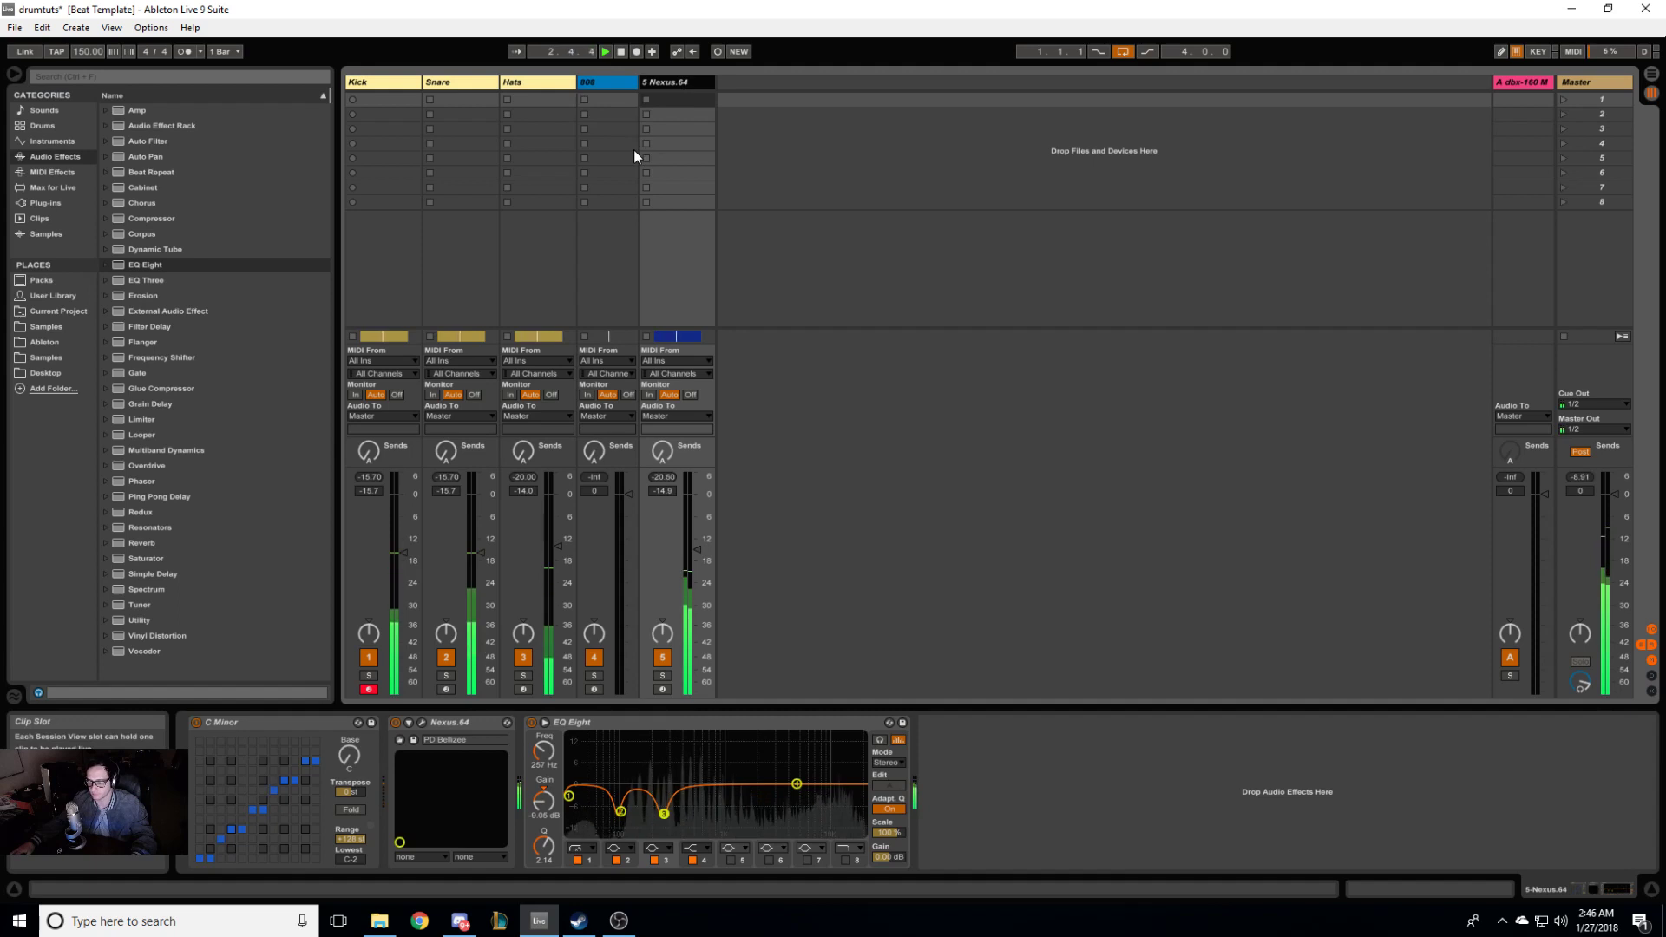
pyautogui.press('space')
# Step: Open the dbx-160 compressor on return track A from the Arrangement, lower its threshold to about 0.13, close it and return to Session View
pyautogui.press('Tab')
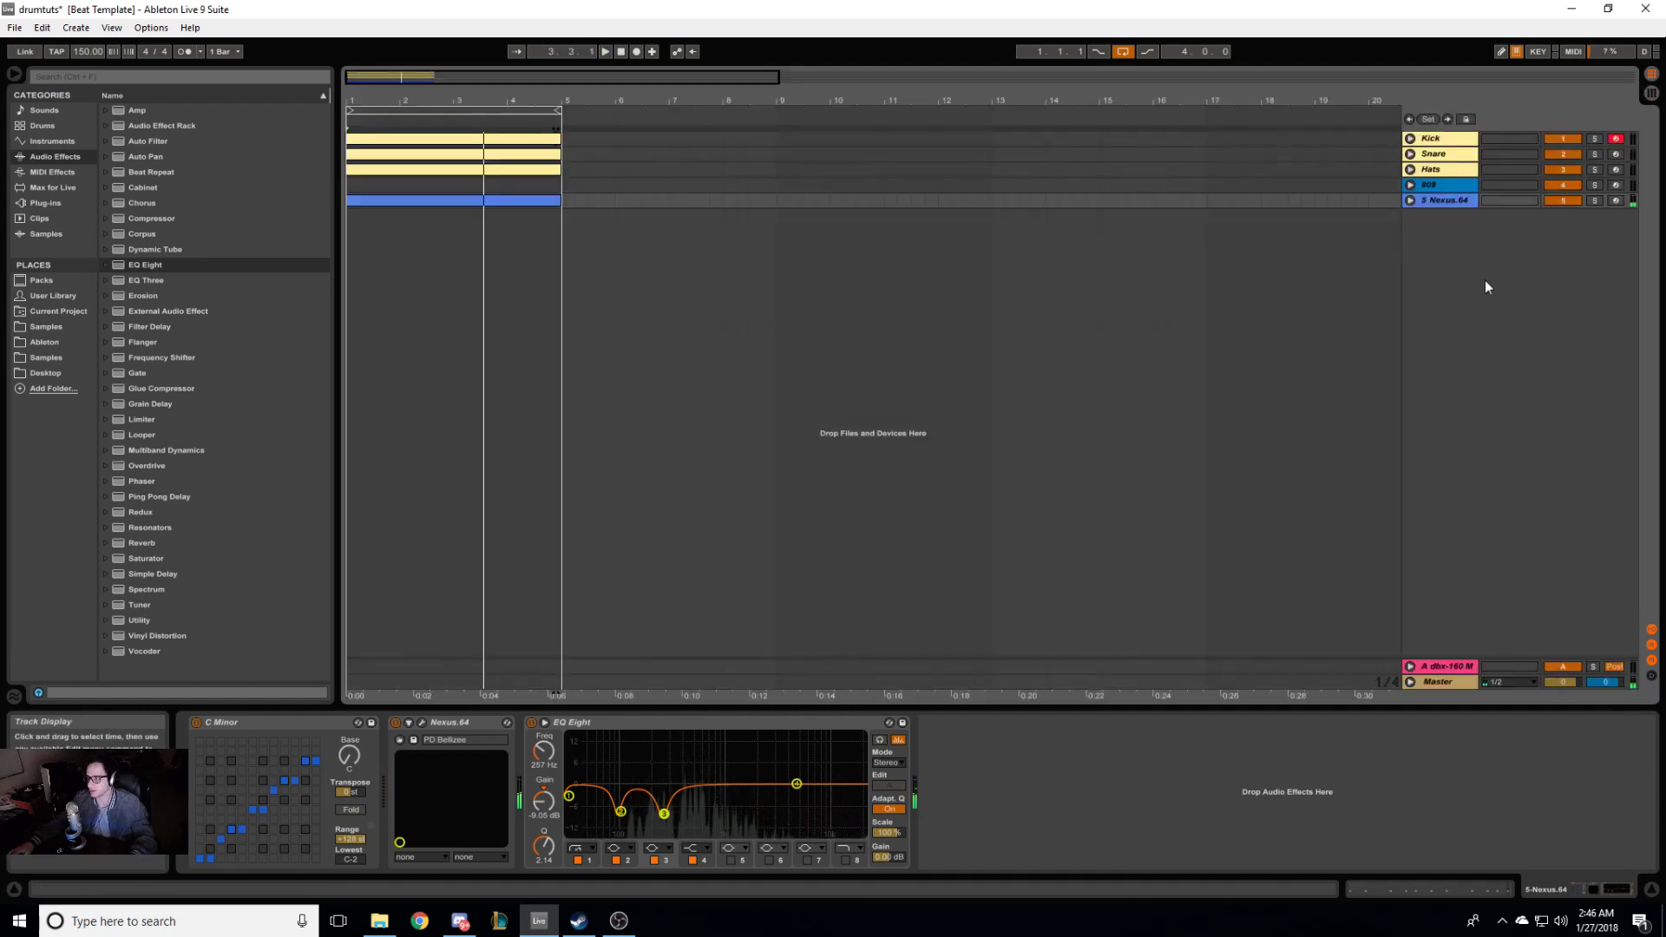
pyautogui.click(1454, 665)
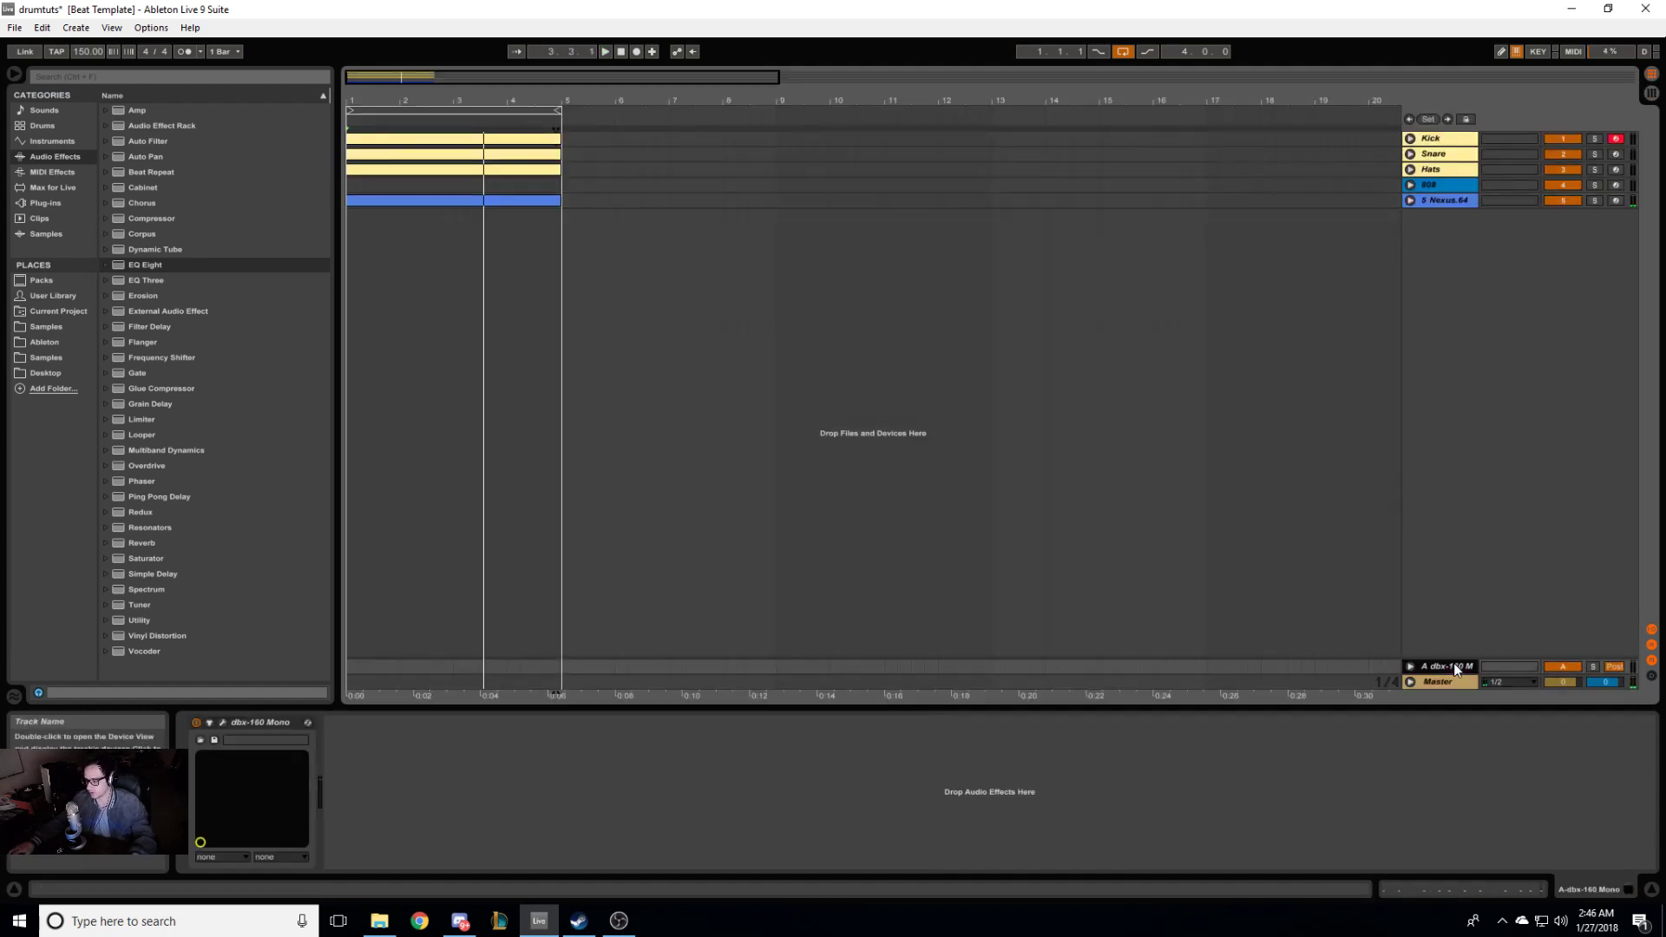
pyautogui.click(221, 722)
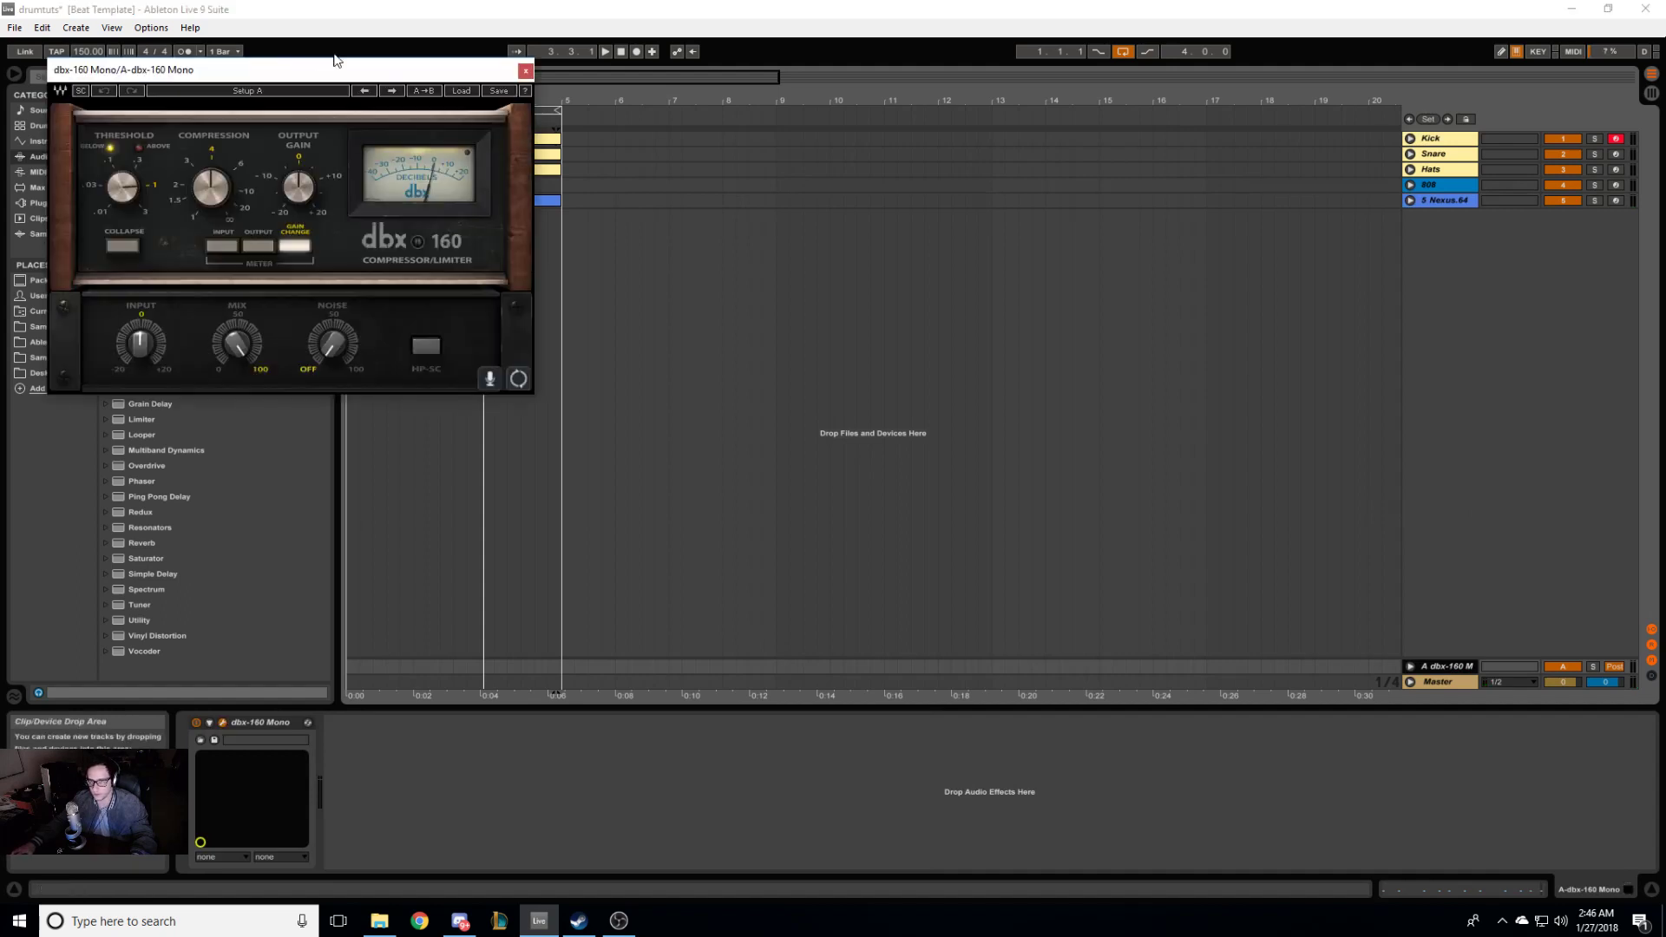
pyautogui.moveTo(298, 74); pyautogui.dragTo(826, 290)
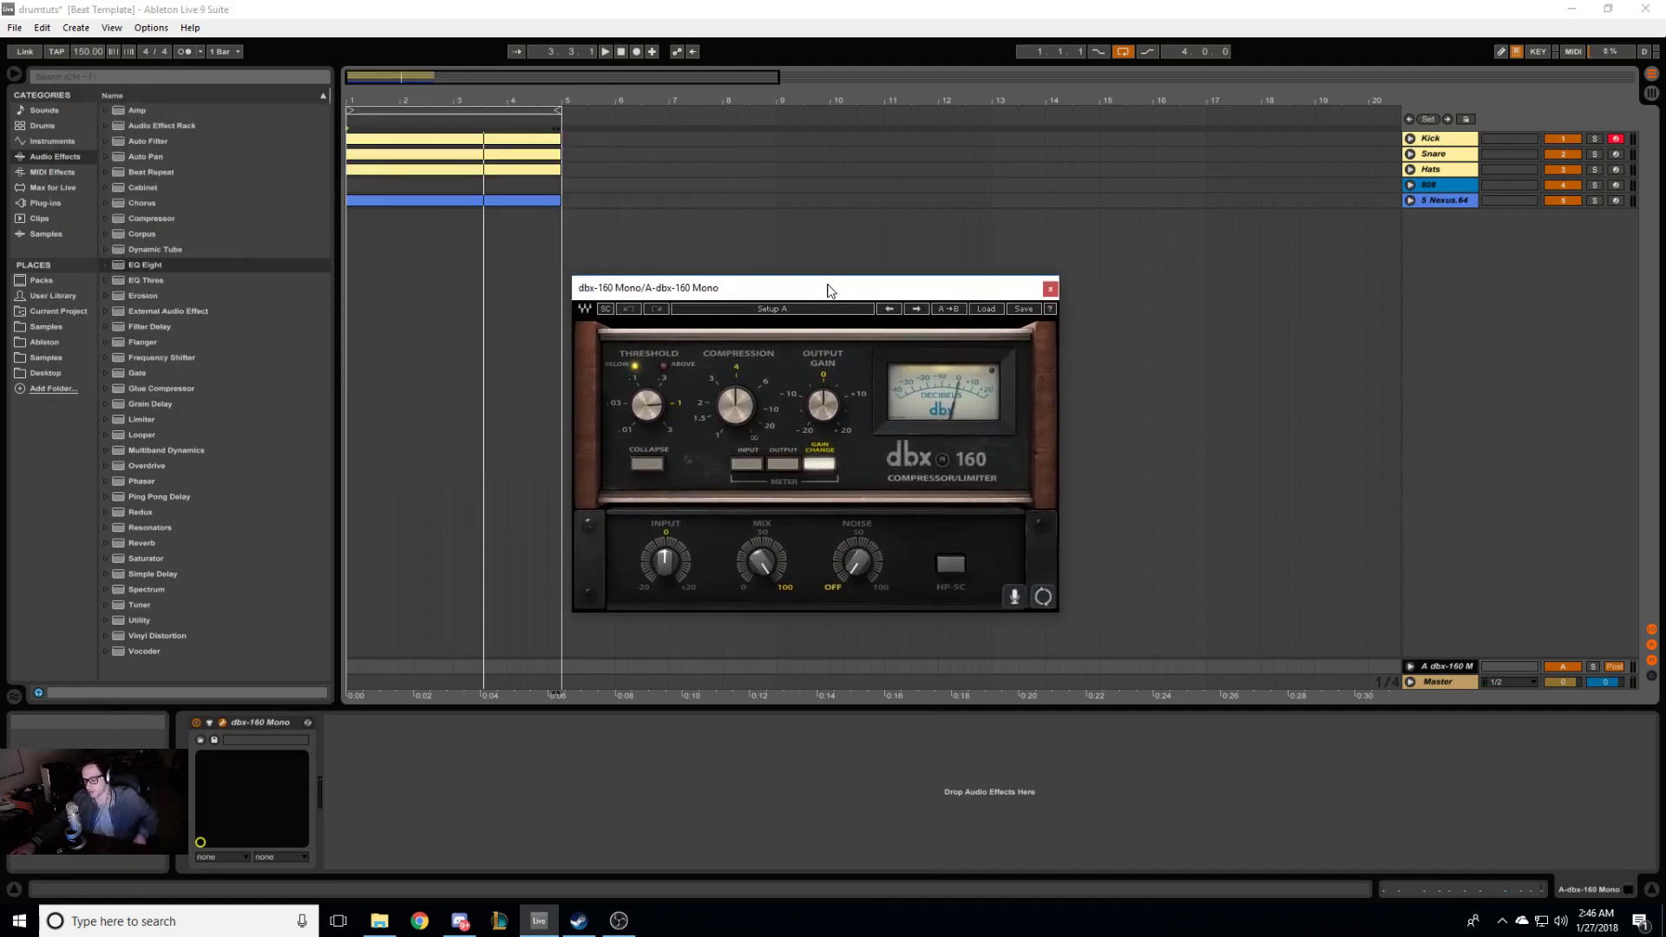
pyautogui.moveTo(655, 400); pyautogui.dragTo(657, 414)
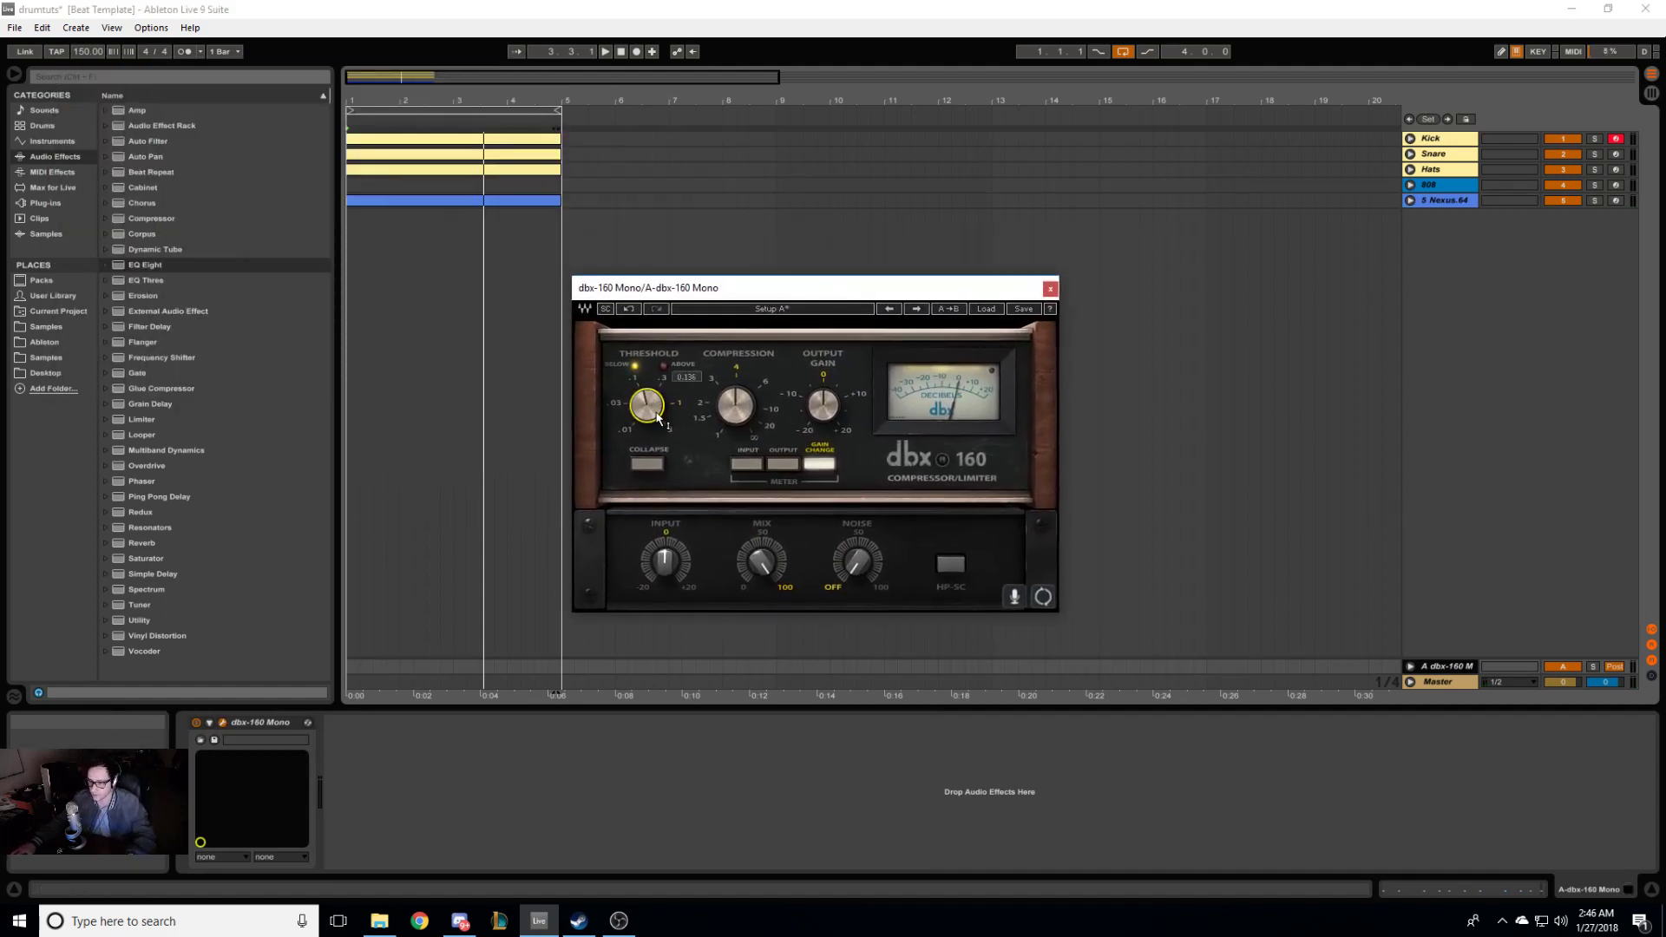
pyautogui.click(1049, 288)
pyautogui.press('Tab')
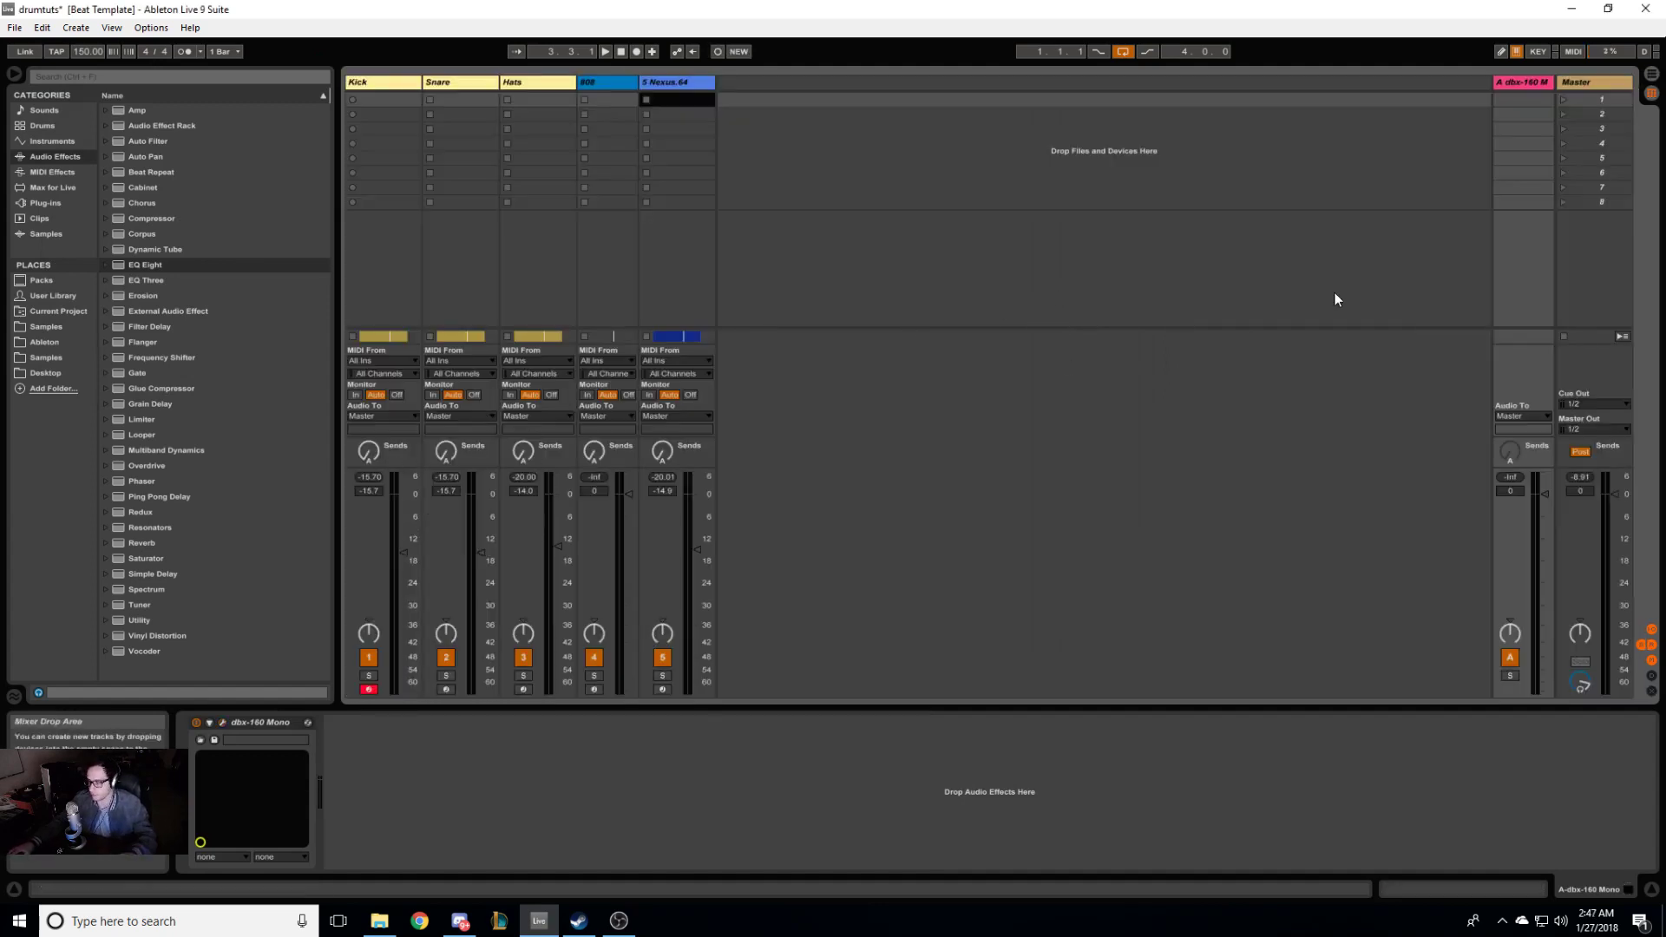
# Step: Briefly reopen the dbx-160 window on return track A, then lower the return track's volume to -inf
pyautogui.click(1527, 78)
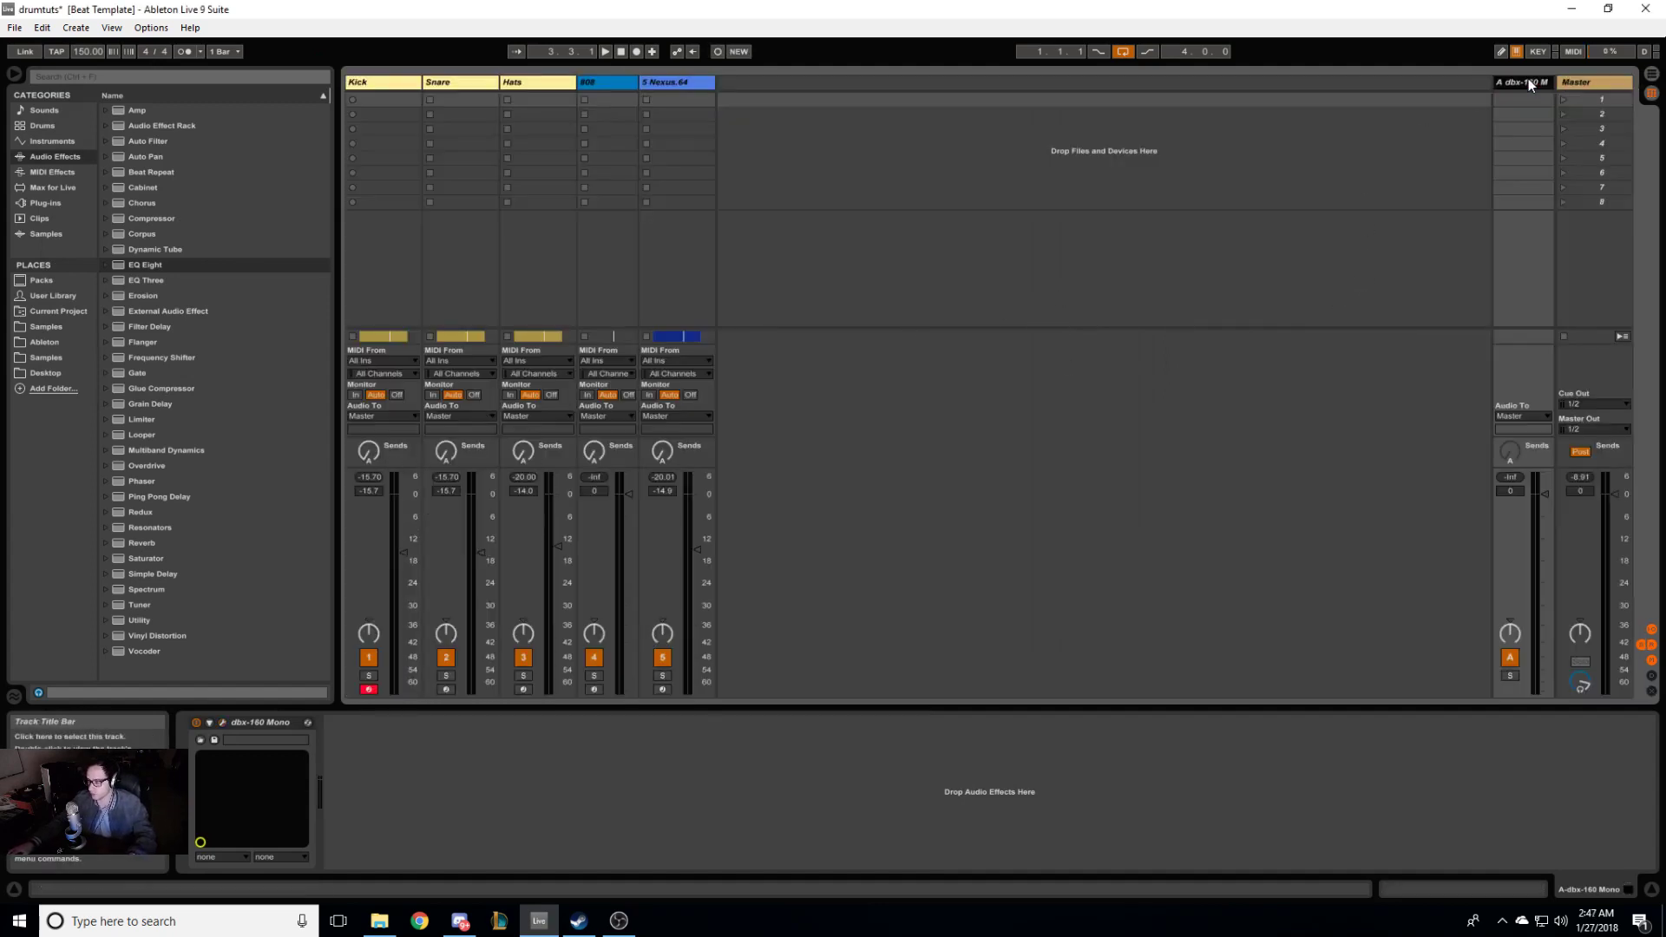
pyautogui.click(226, 721)
pyautogui.click(1049, 289)
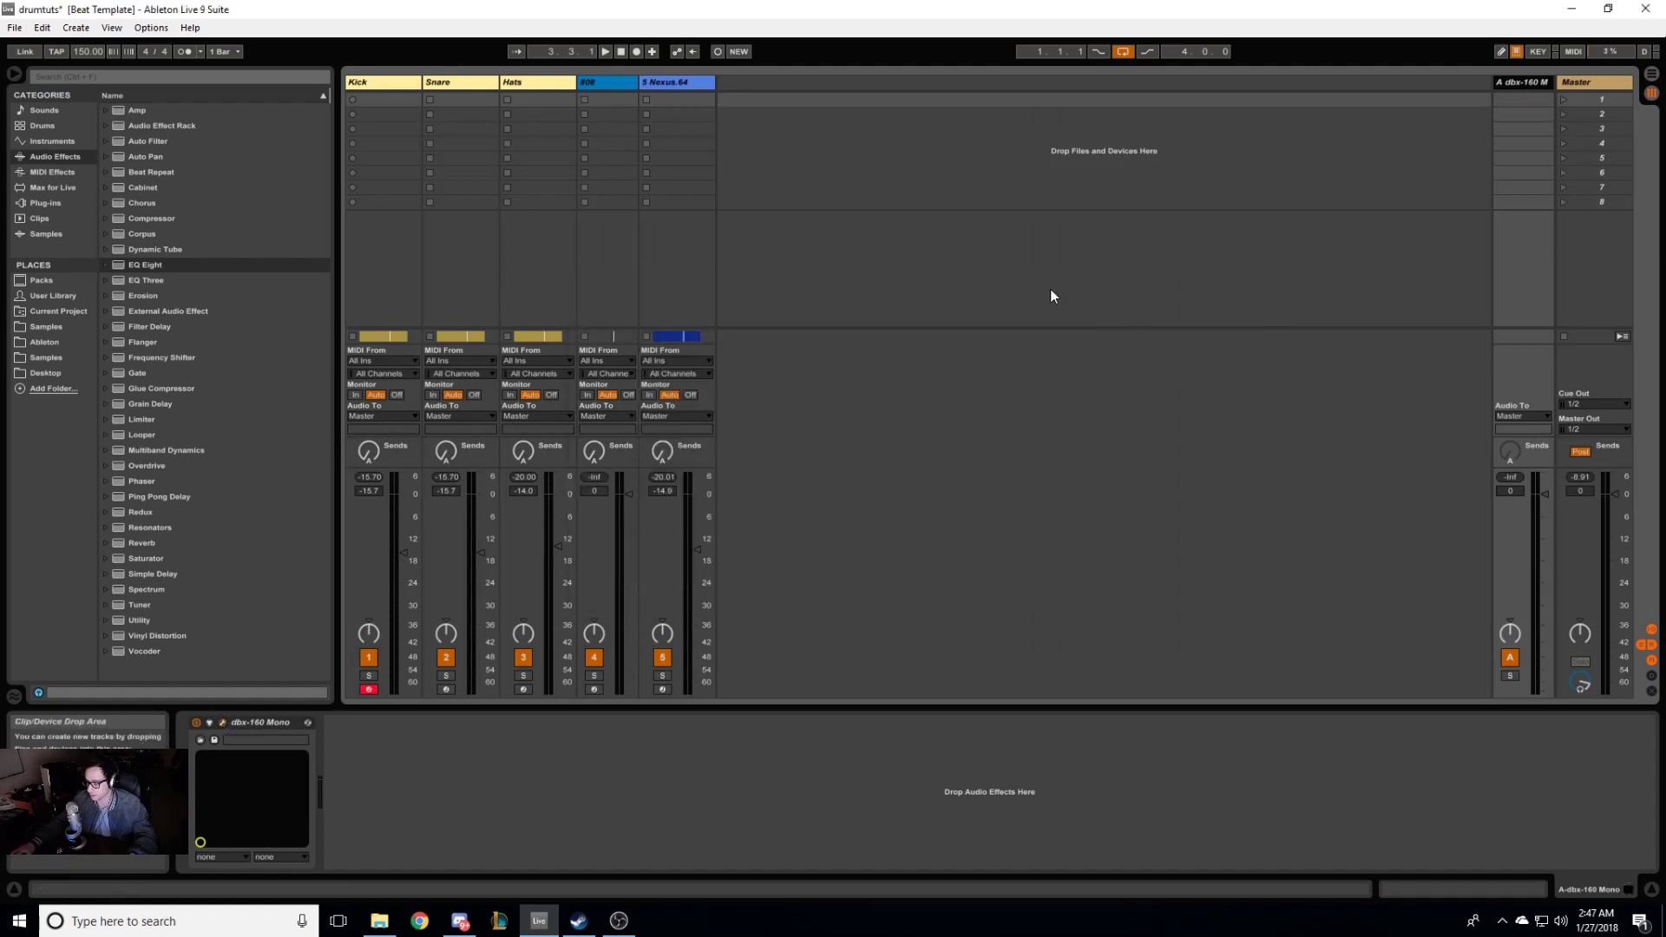
pyautogui.moveTo(1548, 500); pyautogui.dragTo(1546, 604)
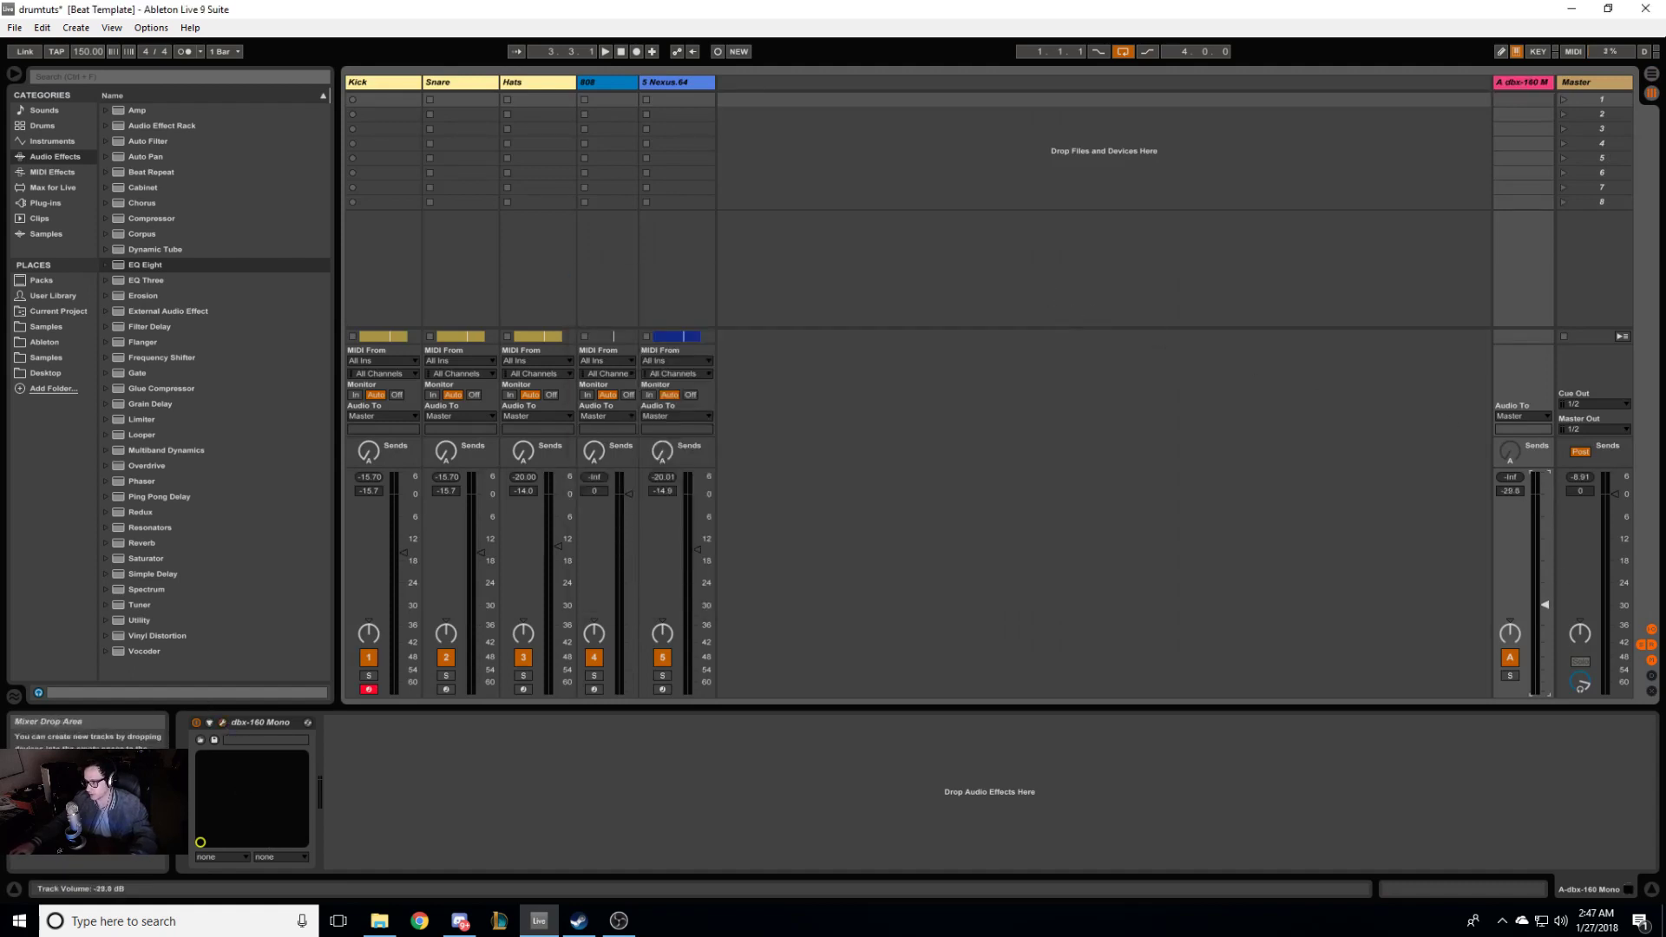
pyautogui.moveTo(1546, 690); pyautogui.dragTo(1546, 693)
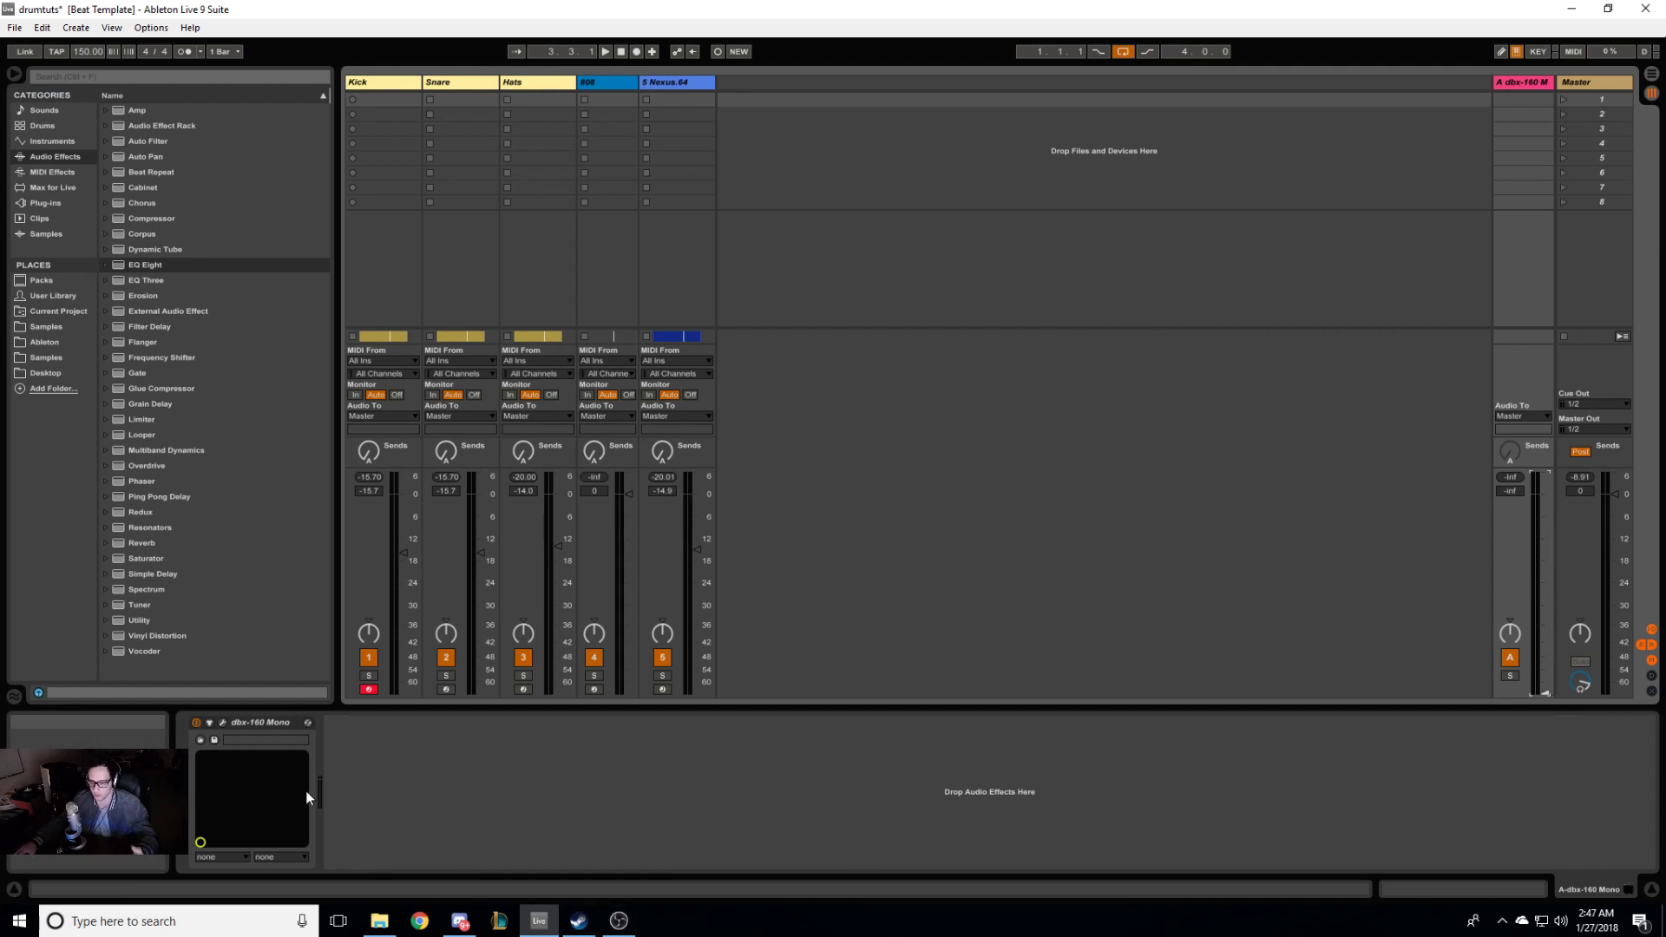
# Step: Open the dbx-160, send the Kick to return A at 0.0 dB, set the return's volume to -0.1 dB, solo it and play
pyautogui.click(223, 722)
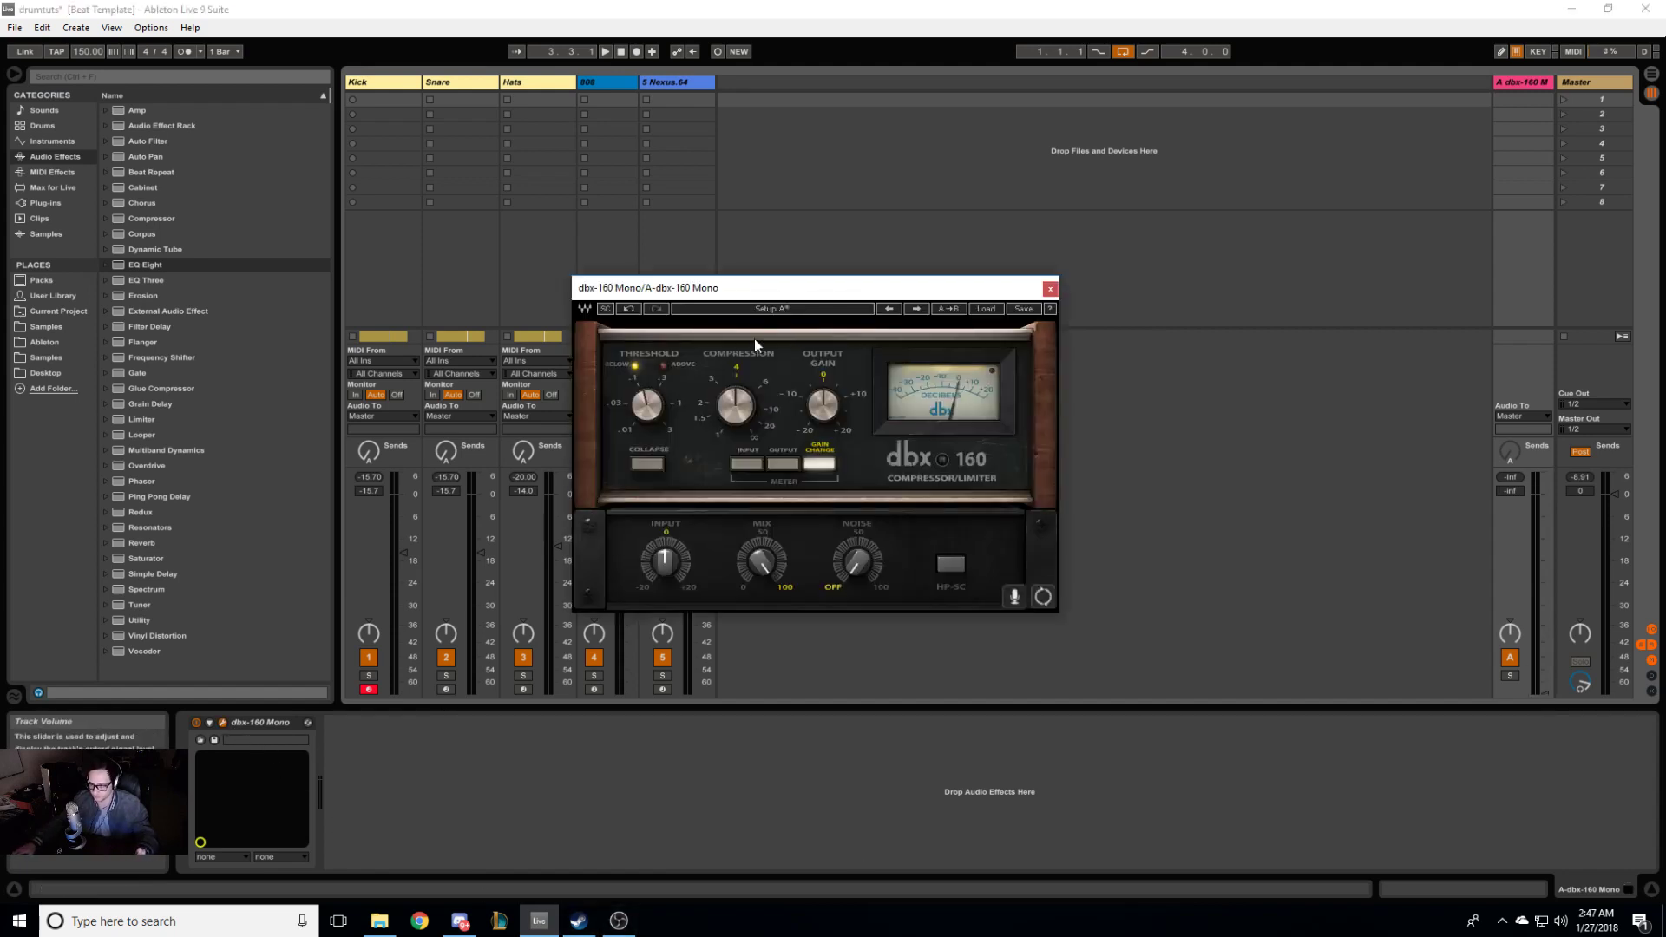
pyautogui.moveTo(368, 452); pyautogui.dragTo(369, 450)
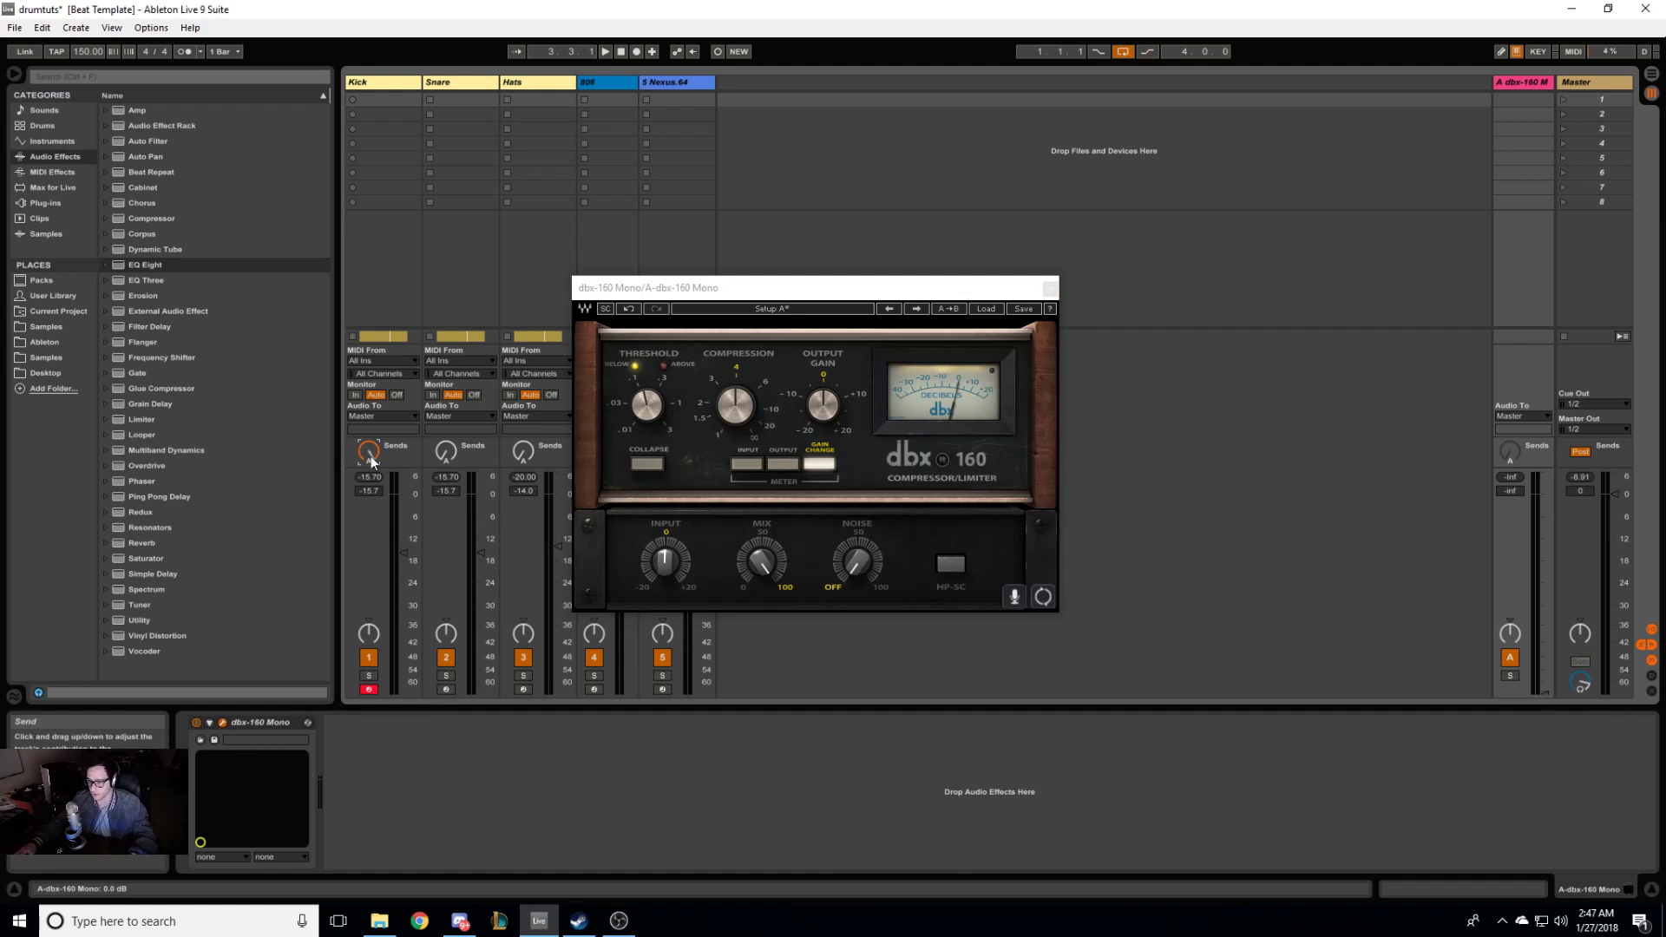
pyautogui.click(1510, 676)
pyautogui.press('space')
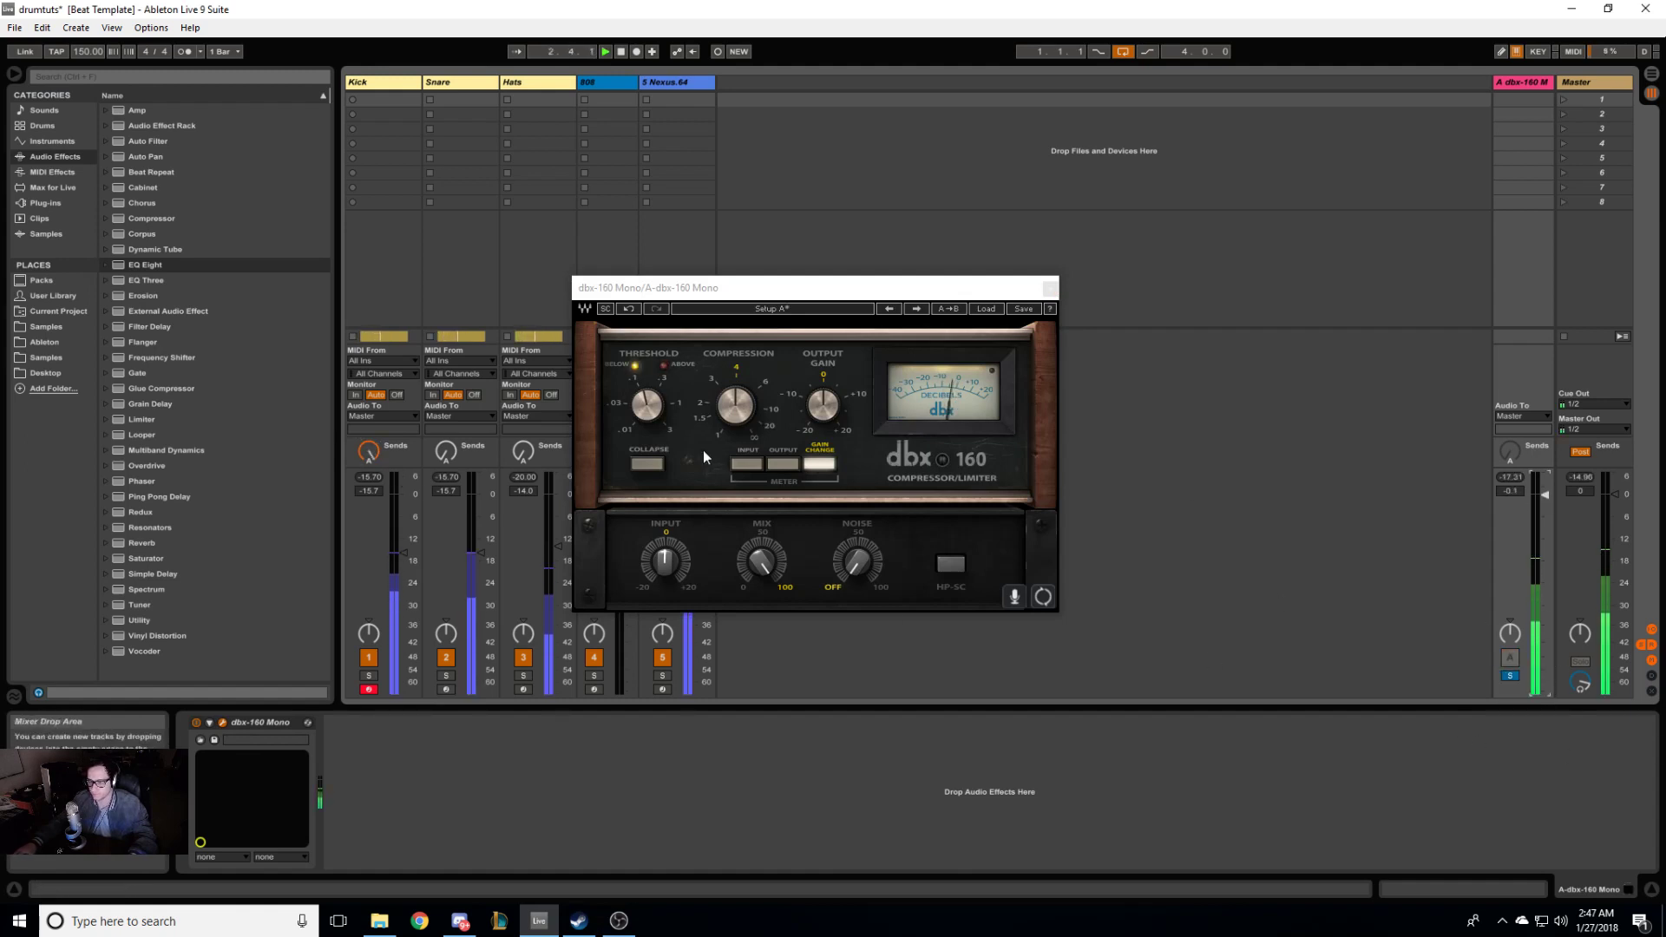
# Step: Check the Kick track's device chain, reselect the dbx-160 return track and glance at the Arrangement
pyautogui.click(387, 85)
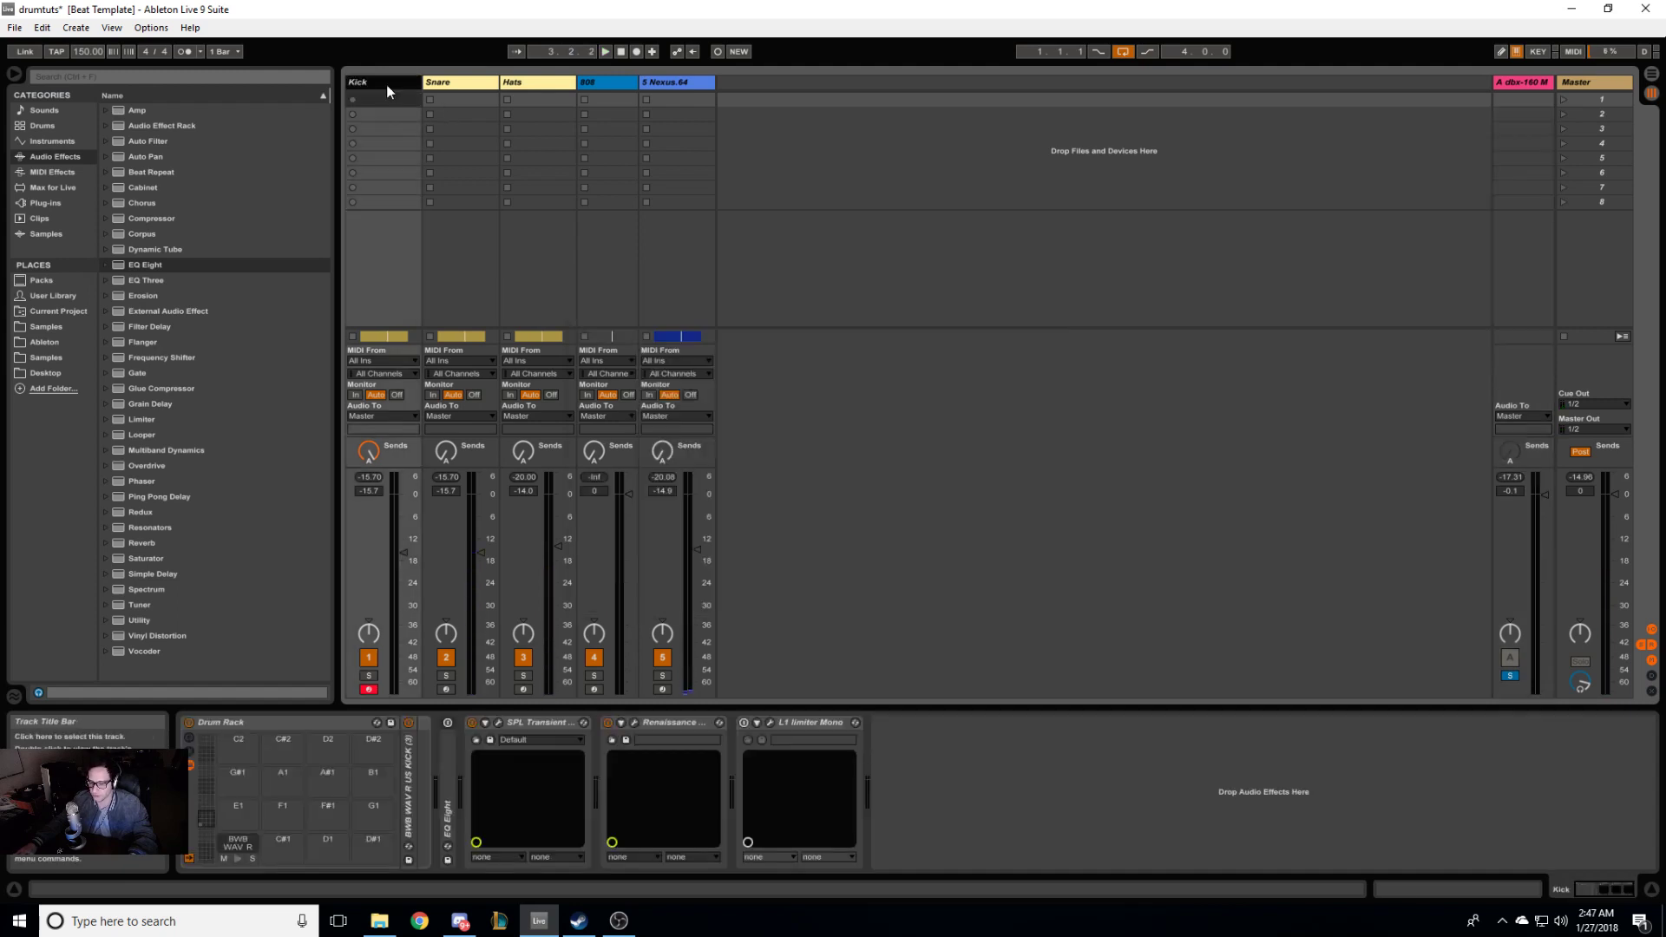
pyautogui.click(1529, 84)
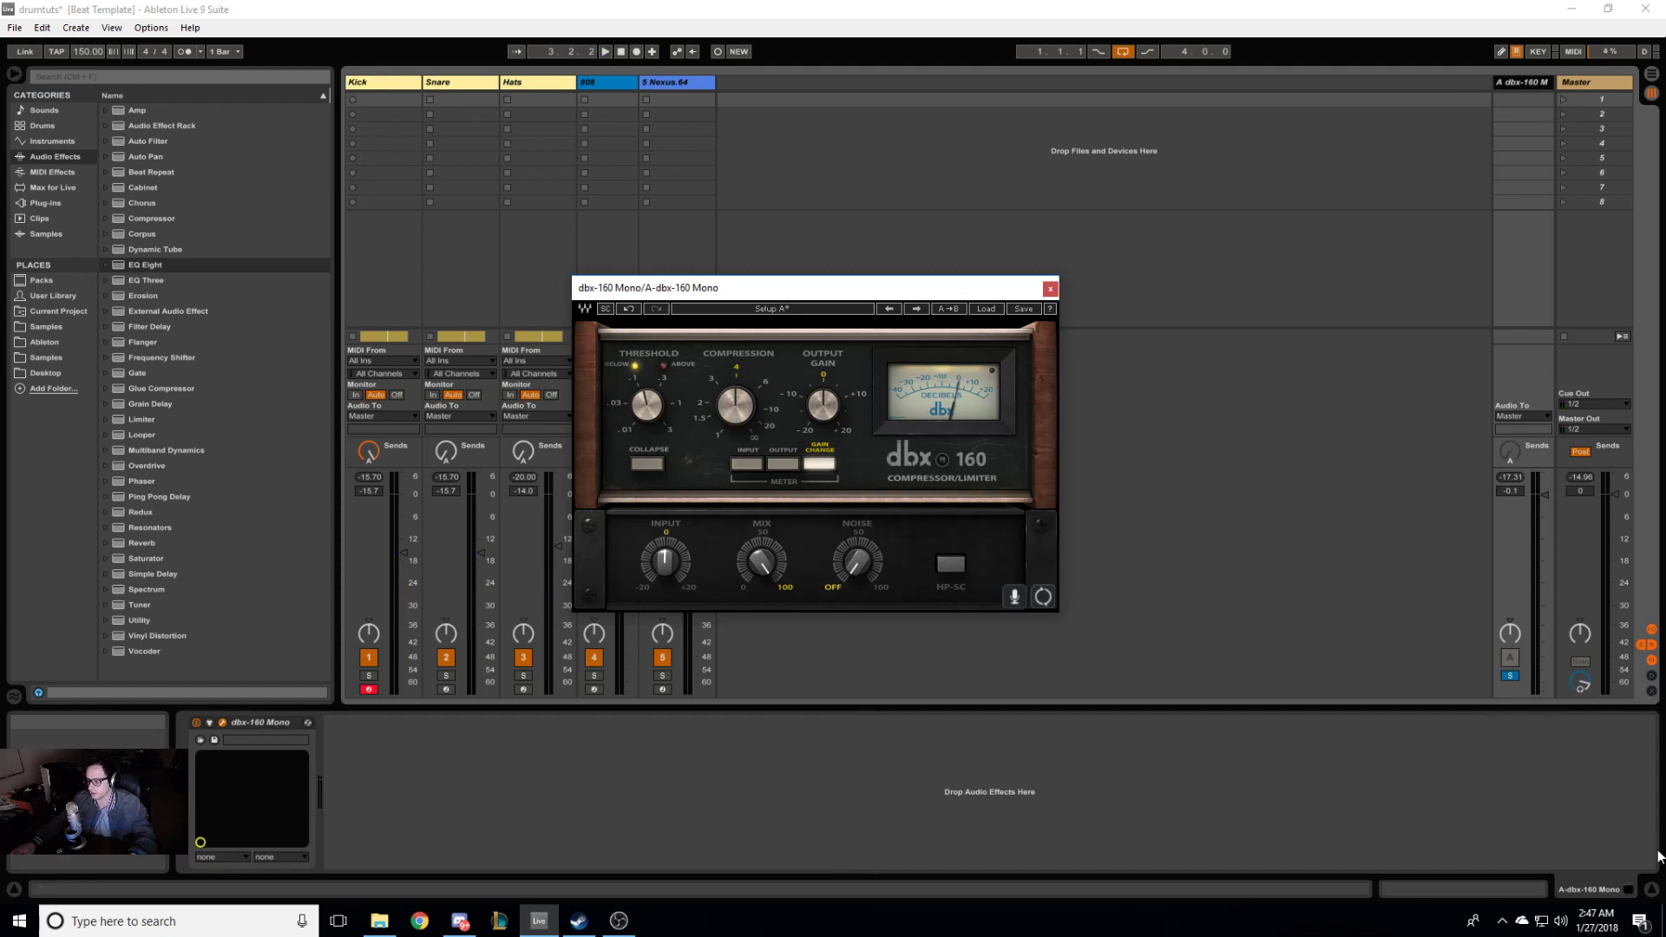
pyautogui.press('Tab')
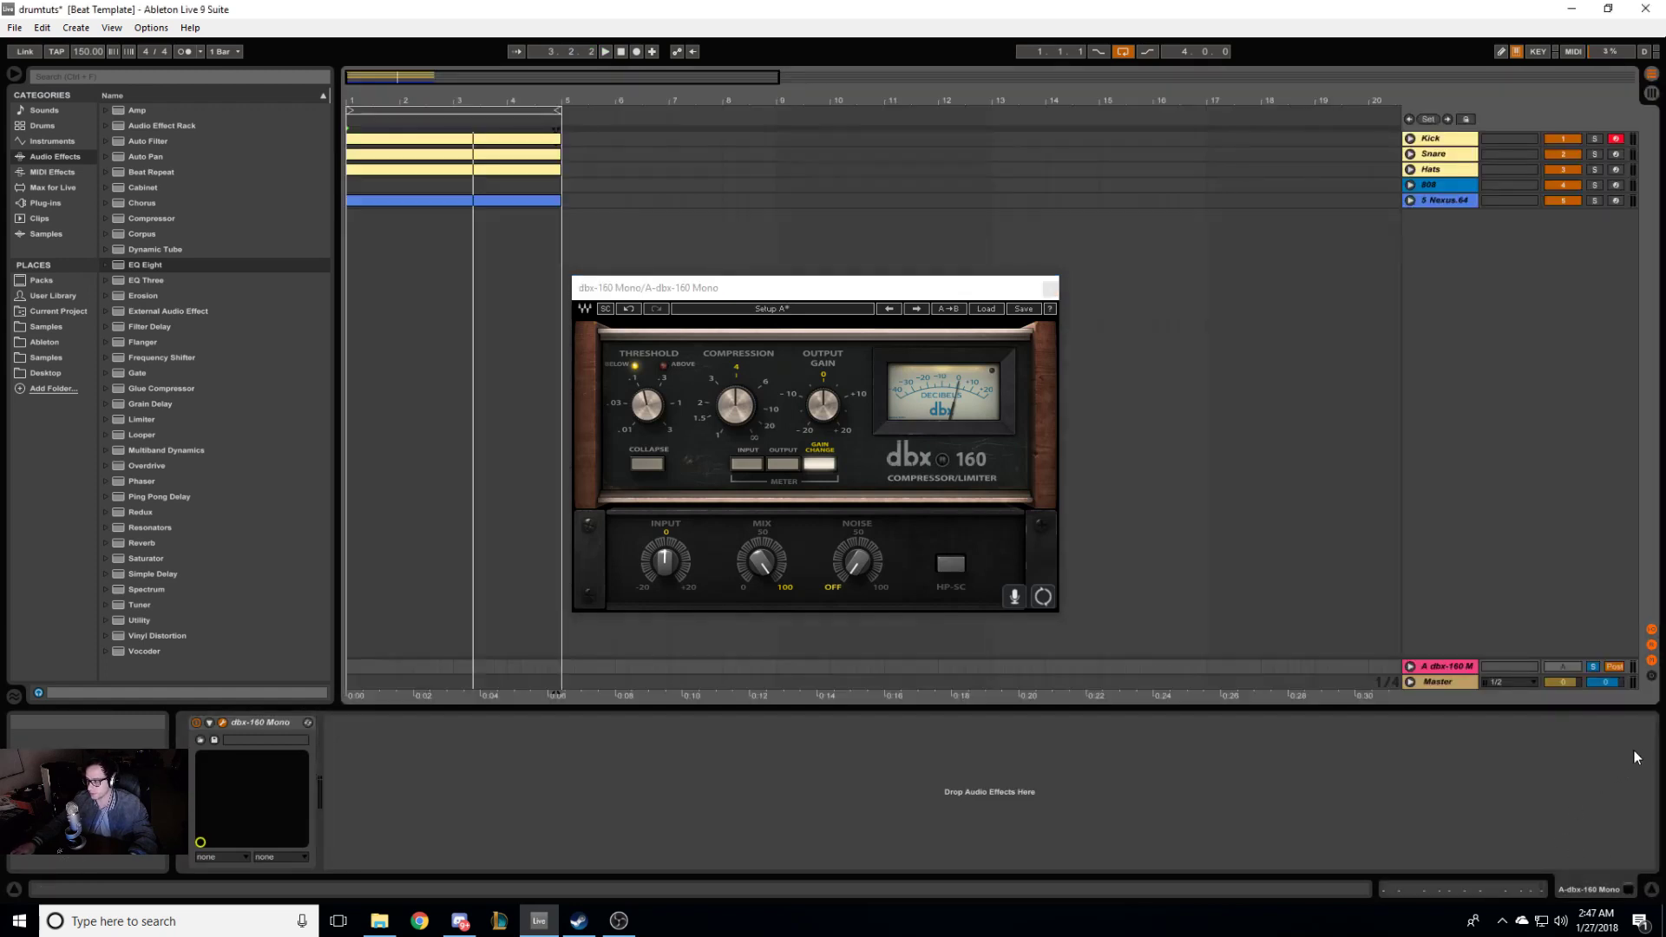
pyautogui.press('Tab')
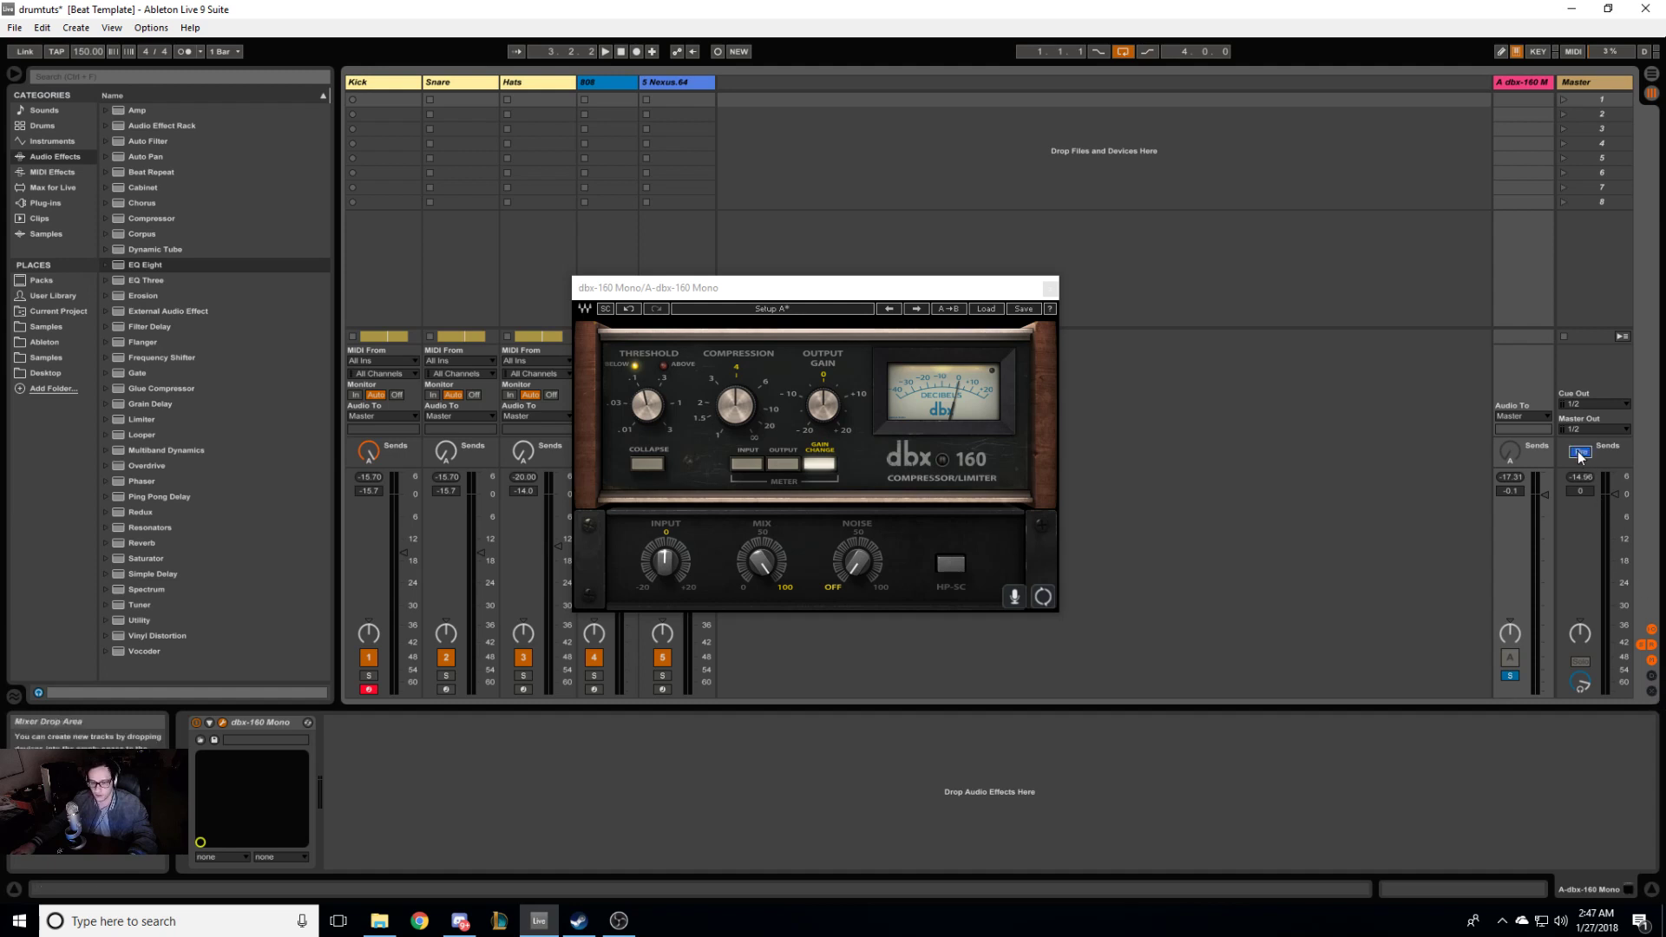
# Step: Switch return A's sends to Pre and play the beat through the soloed dbx-160, checking its threshold
pyautogui.press('space')
pyautogui.click(1579, 453)
pyautogui.click(1579, 452)
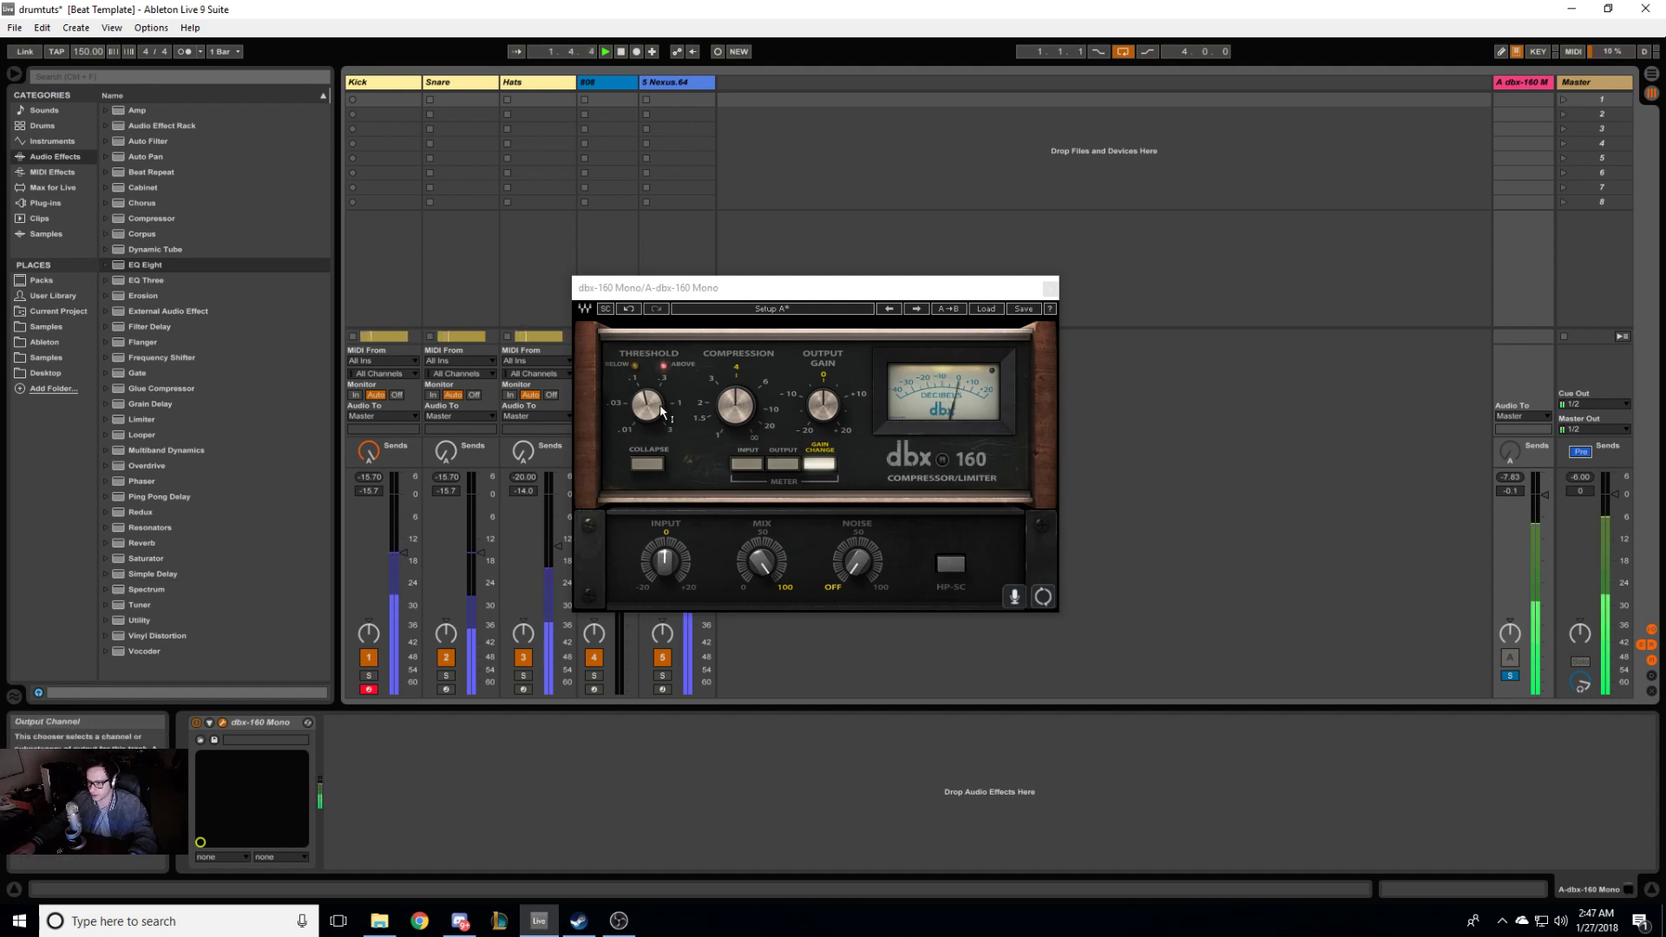
pyautogui.moveTo(654, 417)
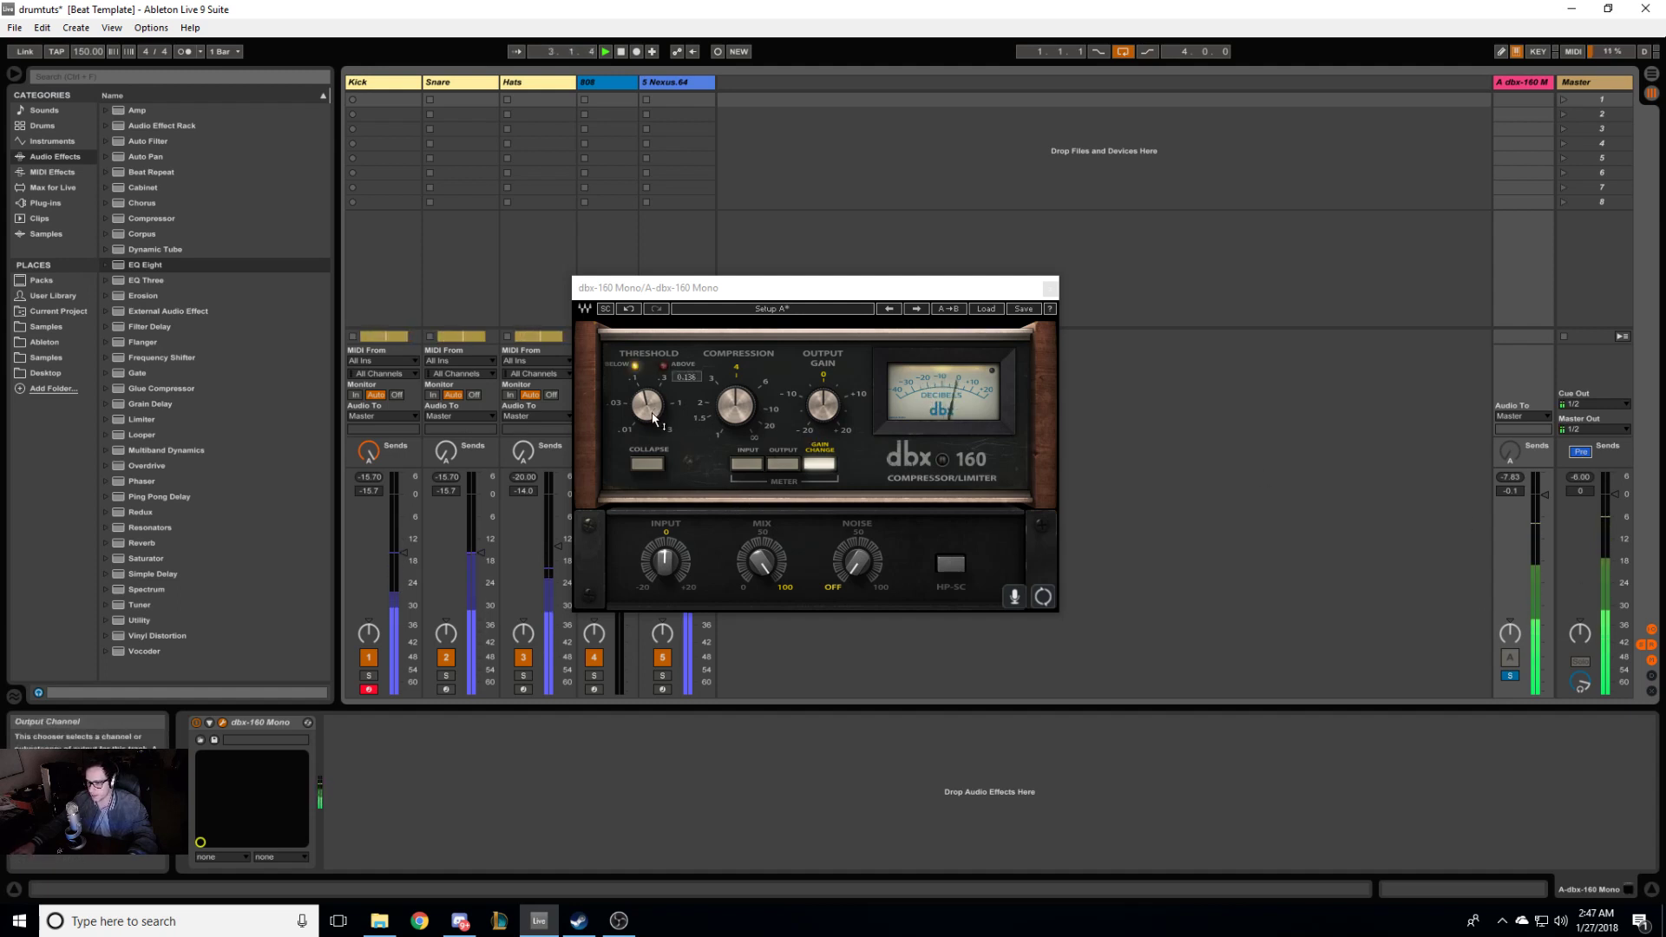
# Step: Raise the threshold of the dbx-160 on return A and set its compression ratio to infinity during playback
pyautogui.moveTo(654, 417); pyautogui.dragTo(655, 365)
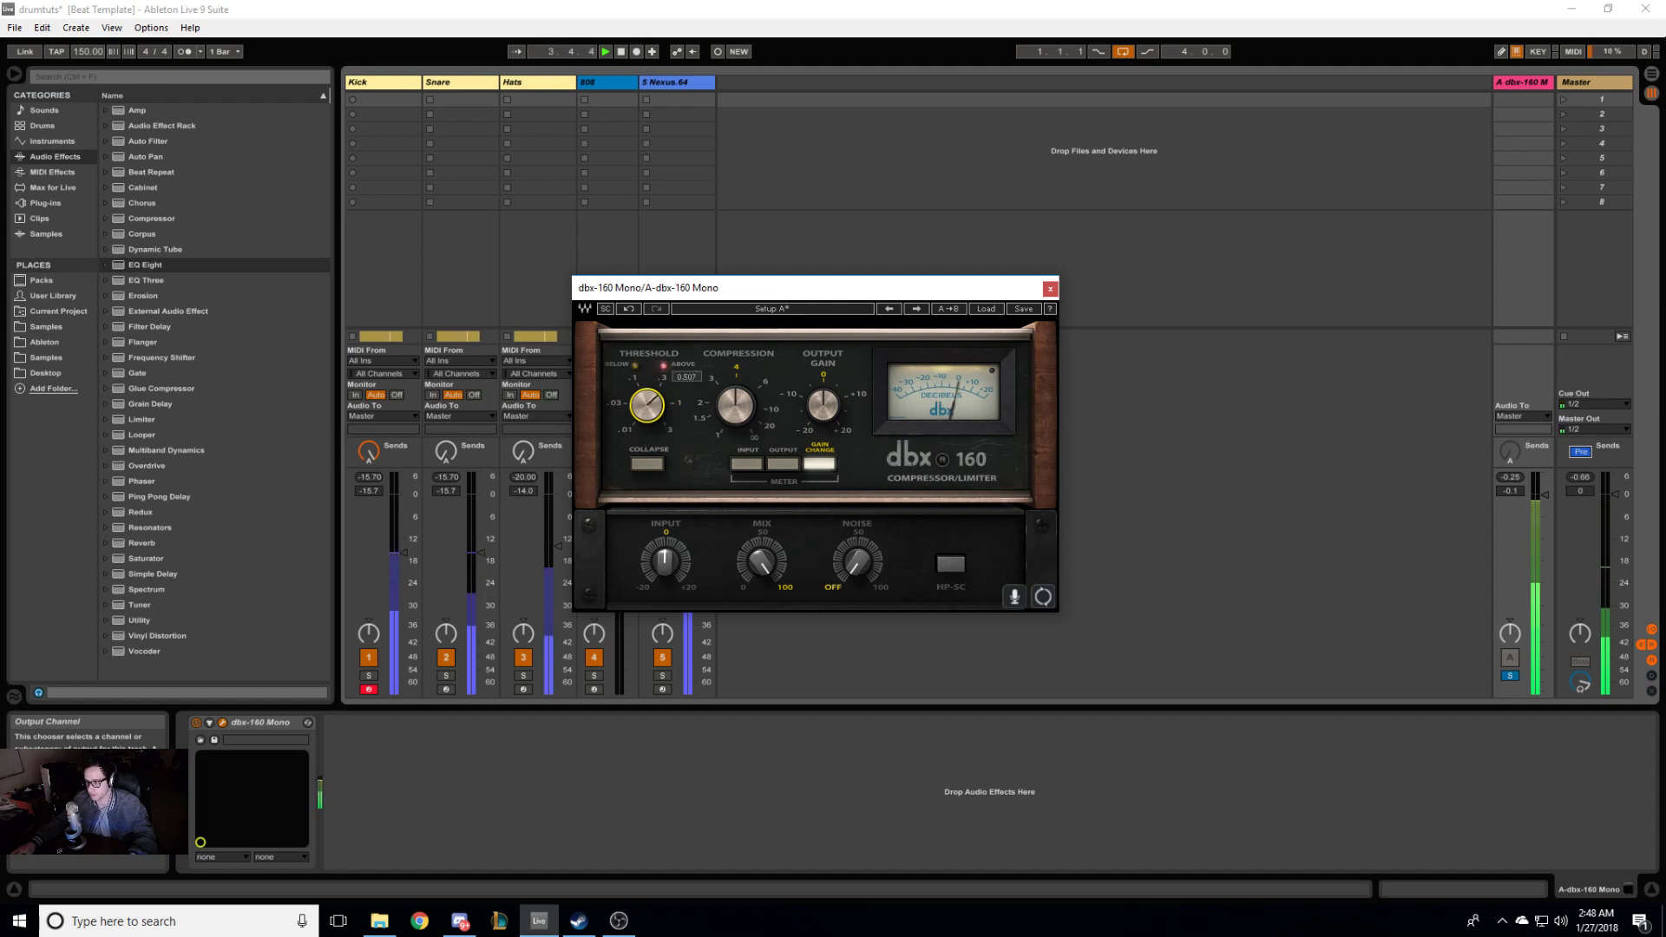
pyautogui.click(733, 402)
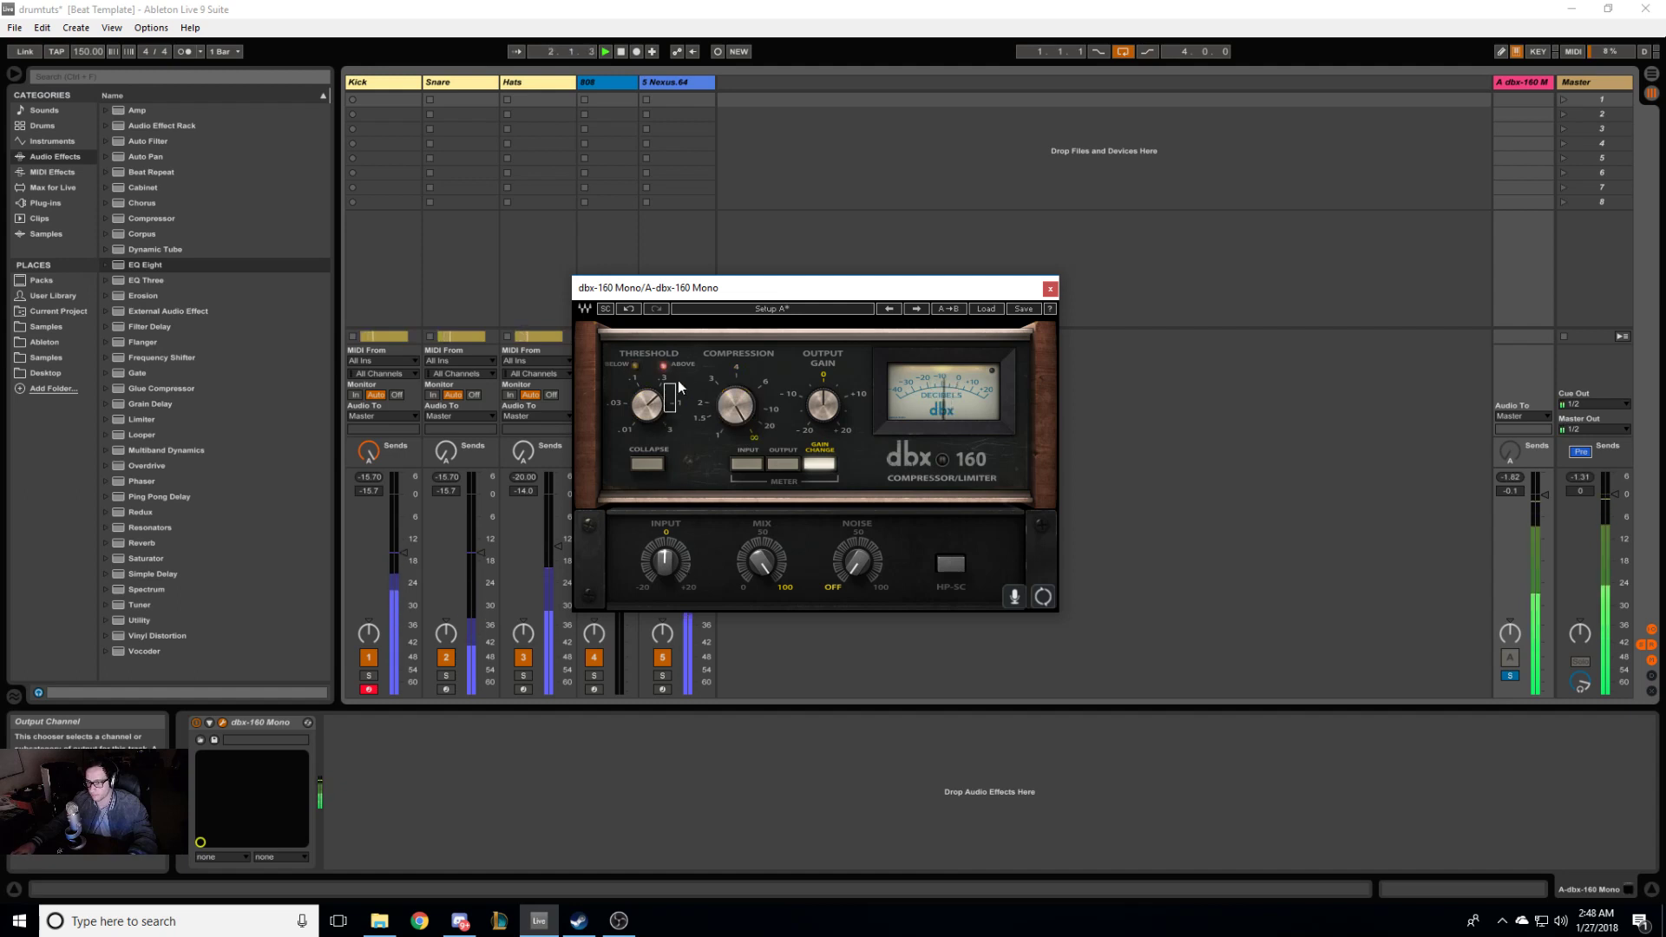
pyautogui.moveTo(647, 404); pyautogui.dragTo(646, 378)
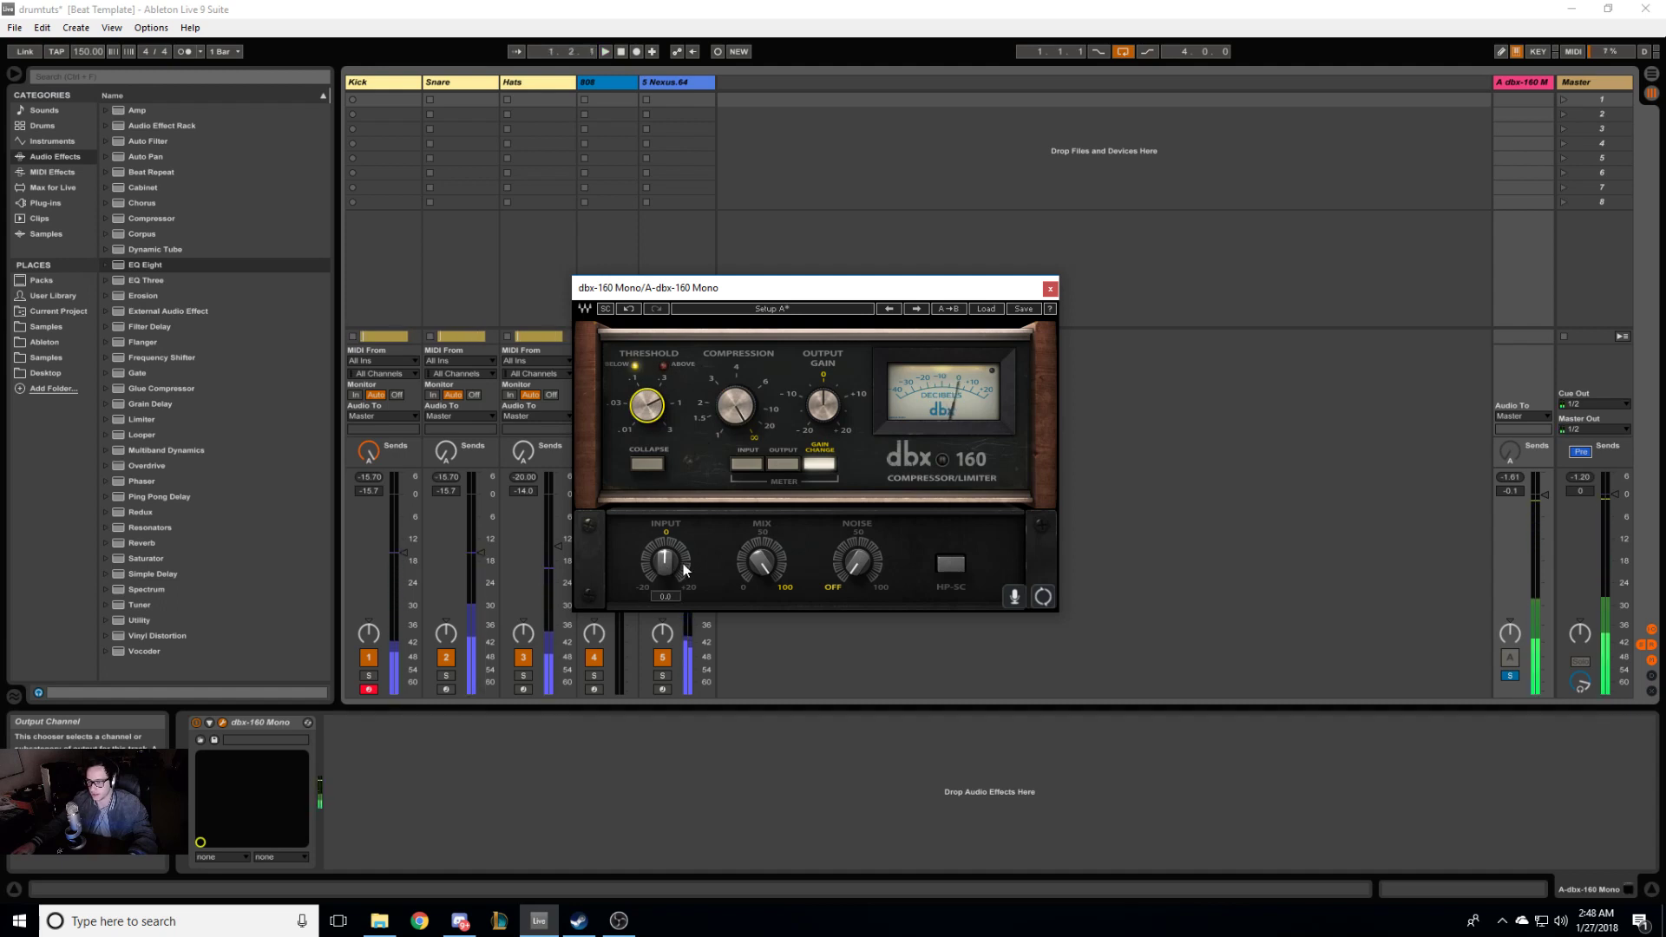
pyautogui.moveTo(665, 573)
pyautogui.mouseDown()
pyautogui.moveTo(666, 555)
pyautogui.moveTo(665, 573)
pyautogui.mouseUp()
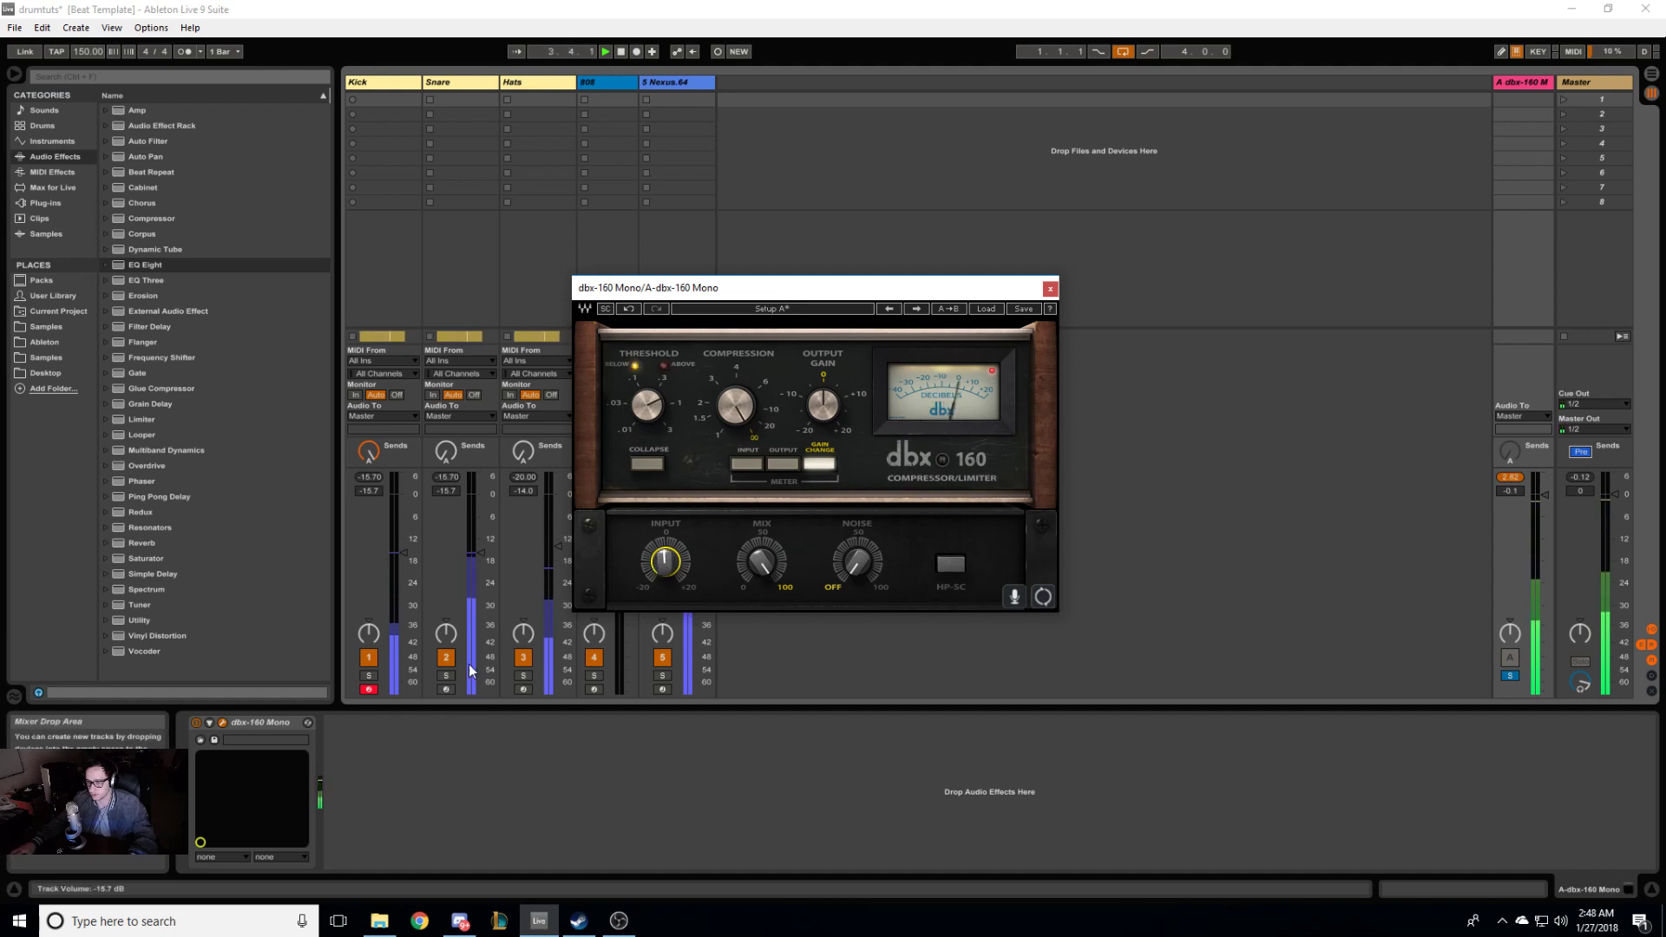
# Step: Solo the Kick together with return A, bring the return's volume up from silence to -8.0 dB and close the dbx-160 window
pyautogui.click(373, 679)
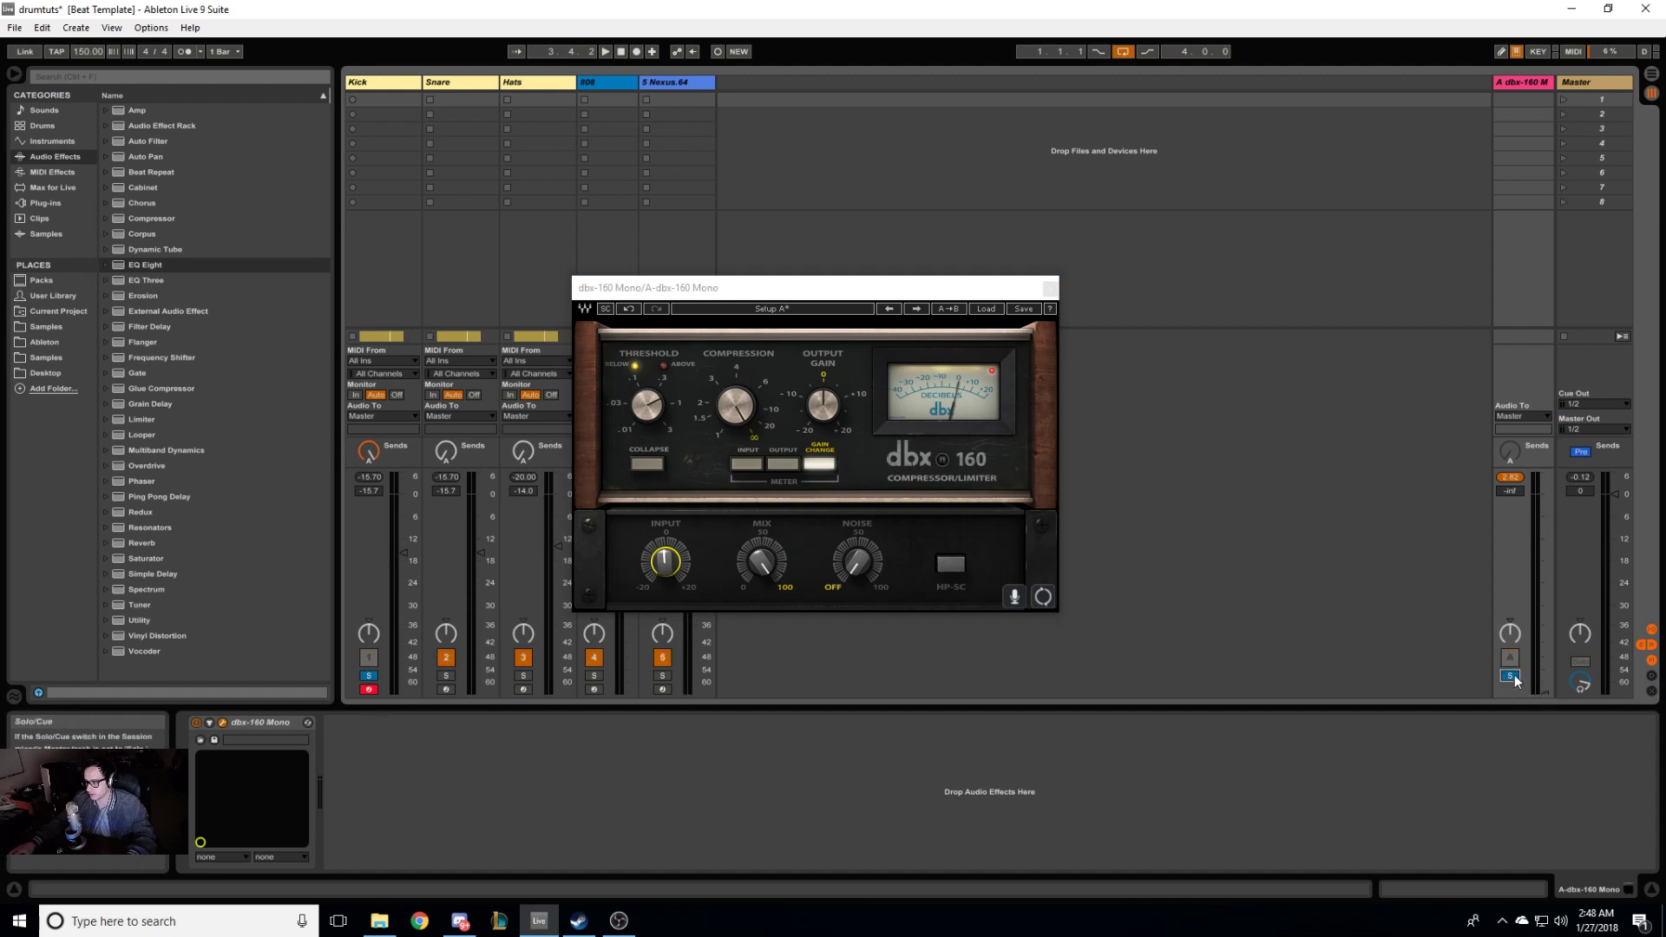
pyautogui.press('space')
pyautogui.moveTo(1546, 691); pyautogui.dragTo(1546, 524)
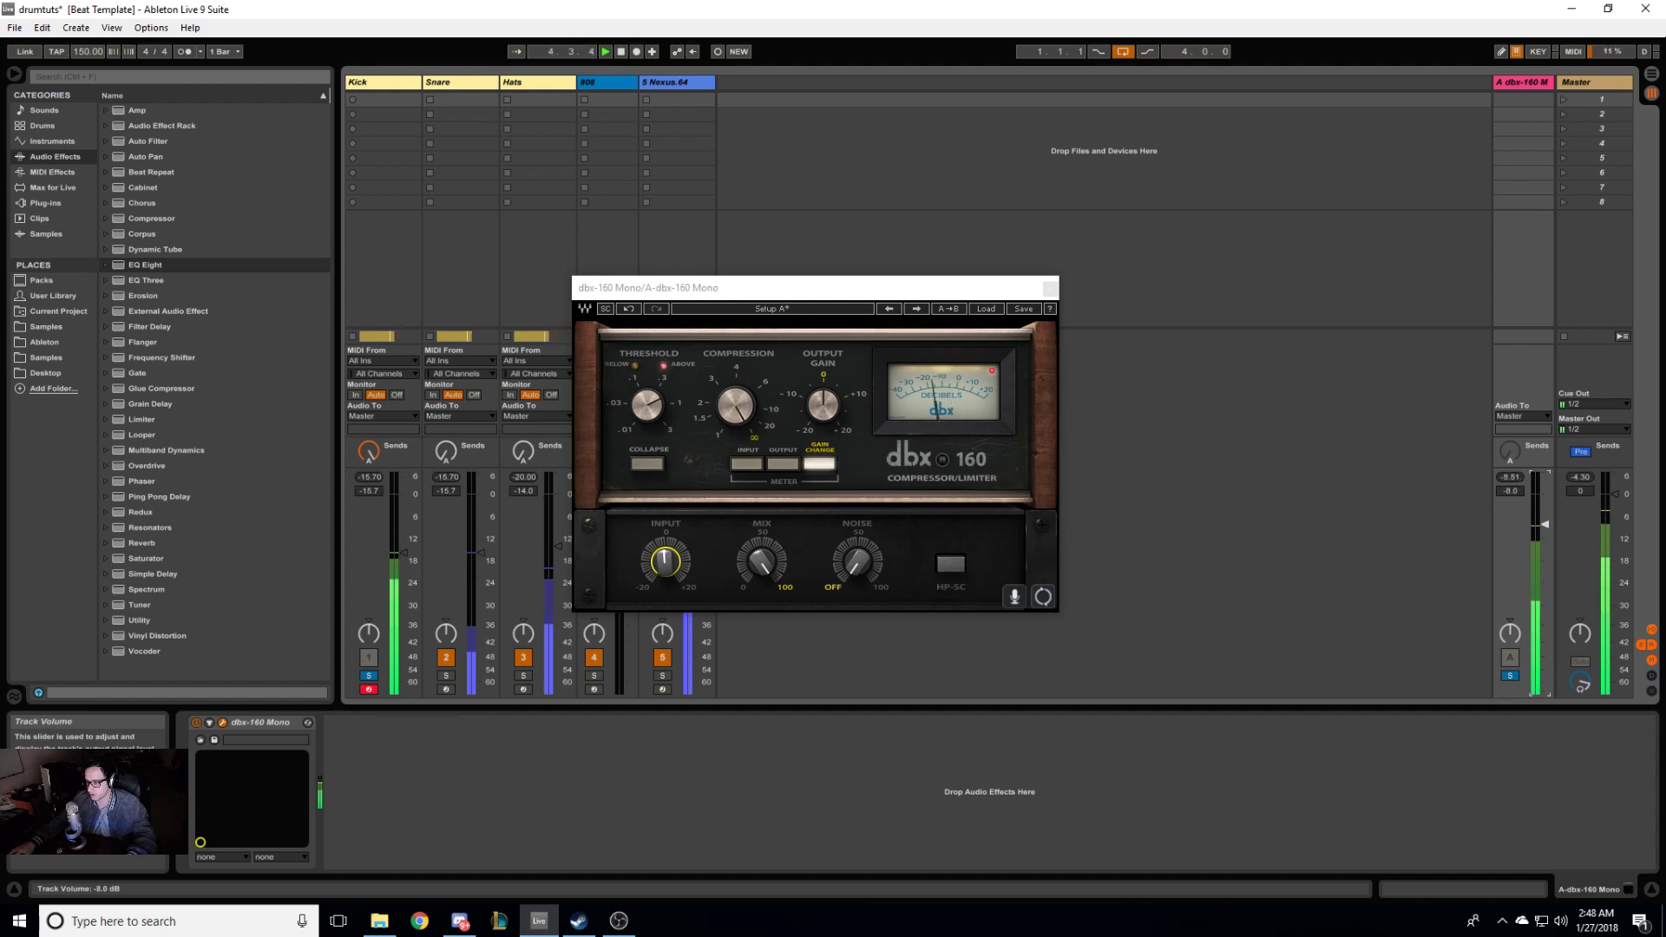
pyautogui.click(1051, 287)
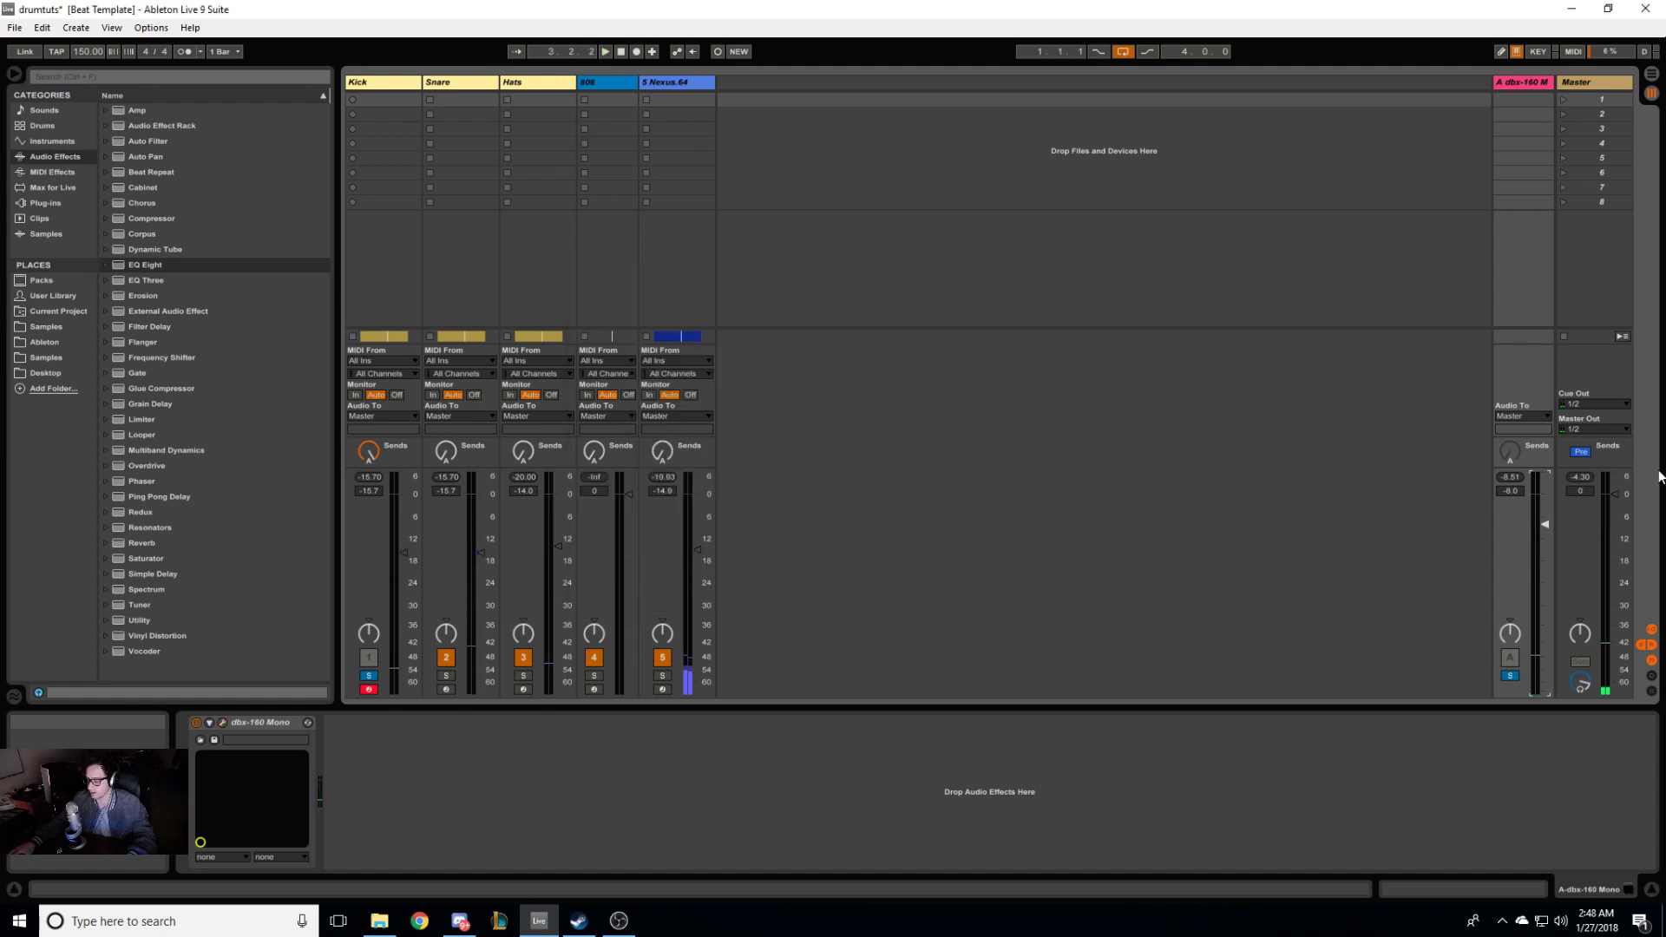
# Step: Play the soloed Kick, toggle return A's solo to compare, and raise the return's volume to -5.9 dB, leaving the return unsoloed
pyautogui.press('space')
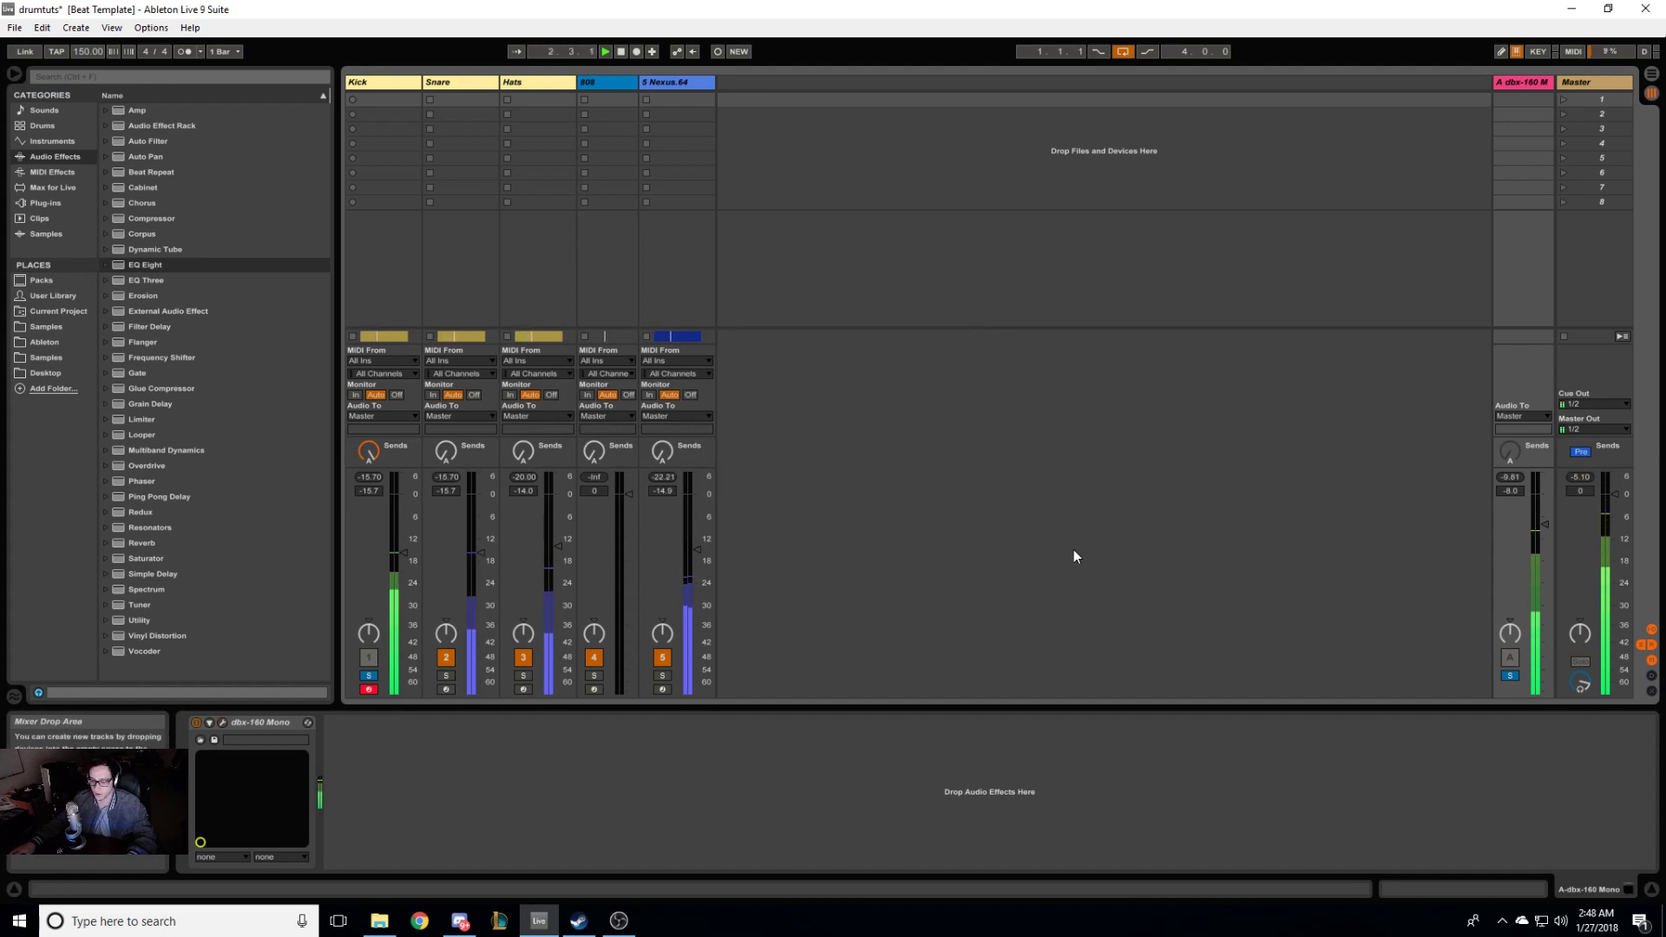
pyautogui.click(1511, 675)
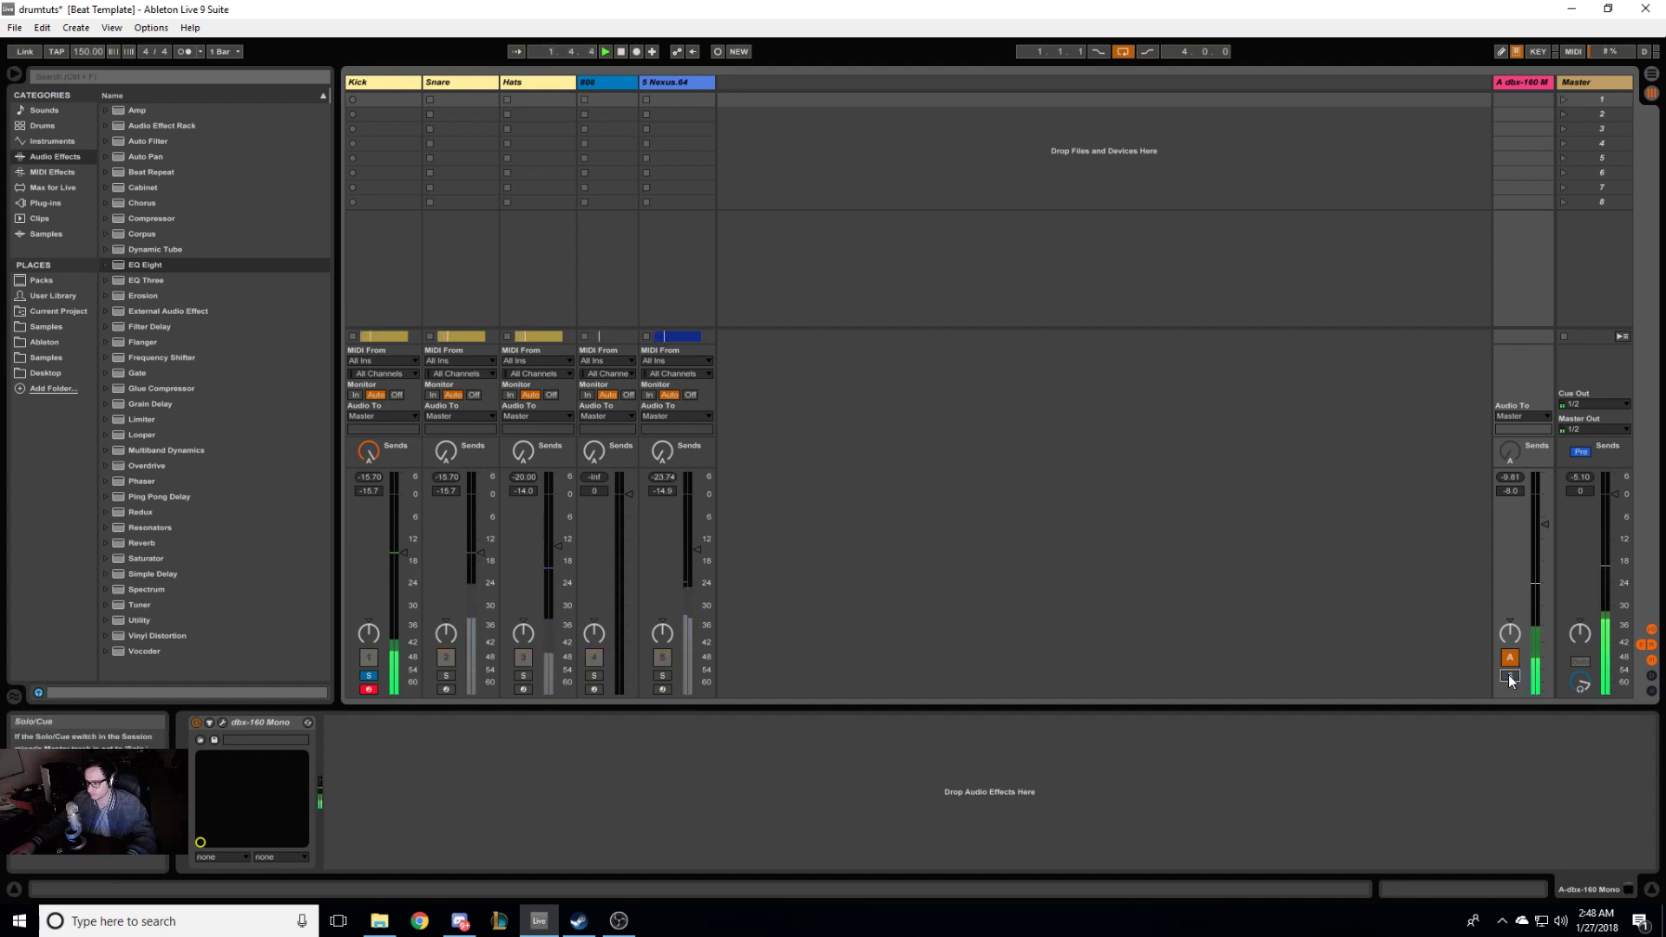
pyautogui.click(1509, 676)
pyautogui.click(1510, 676)
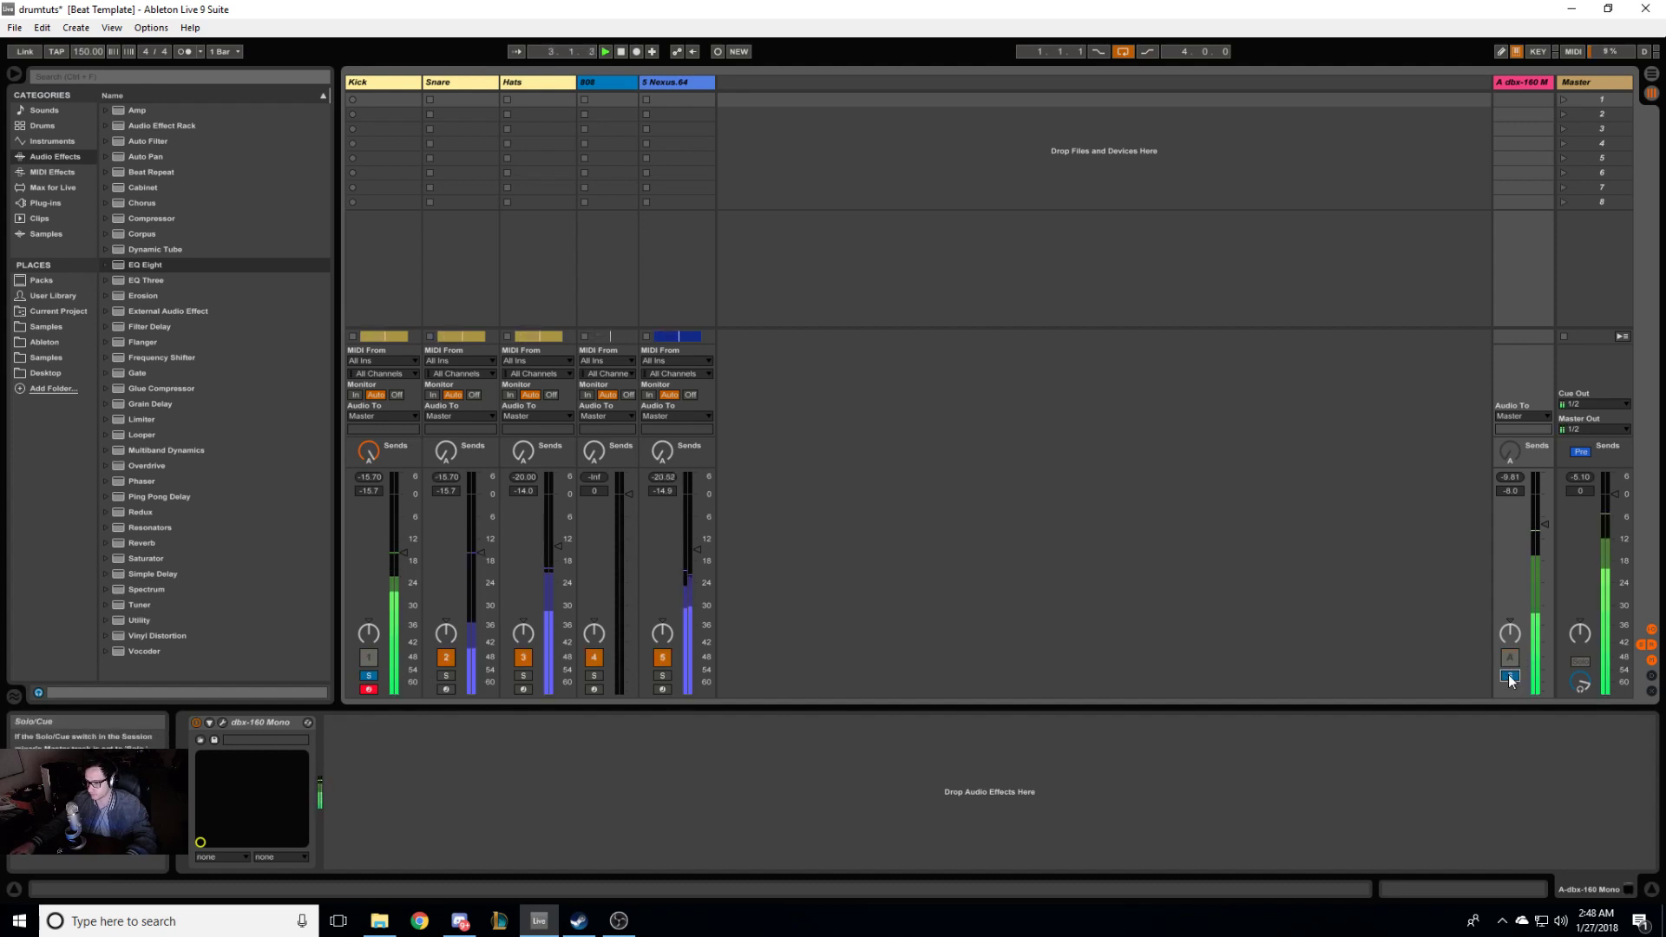
pyautogui.moveTo(1545, 523); pyautogui.dragTo(1546, 515)
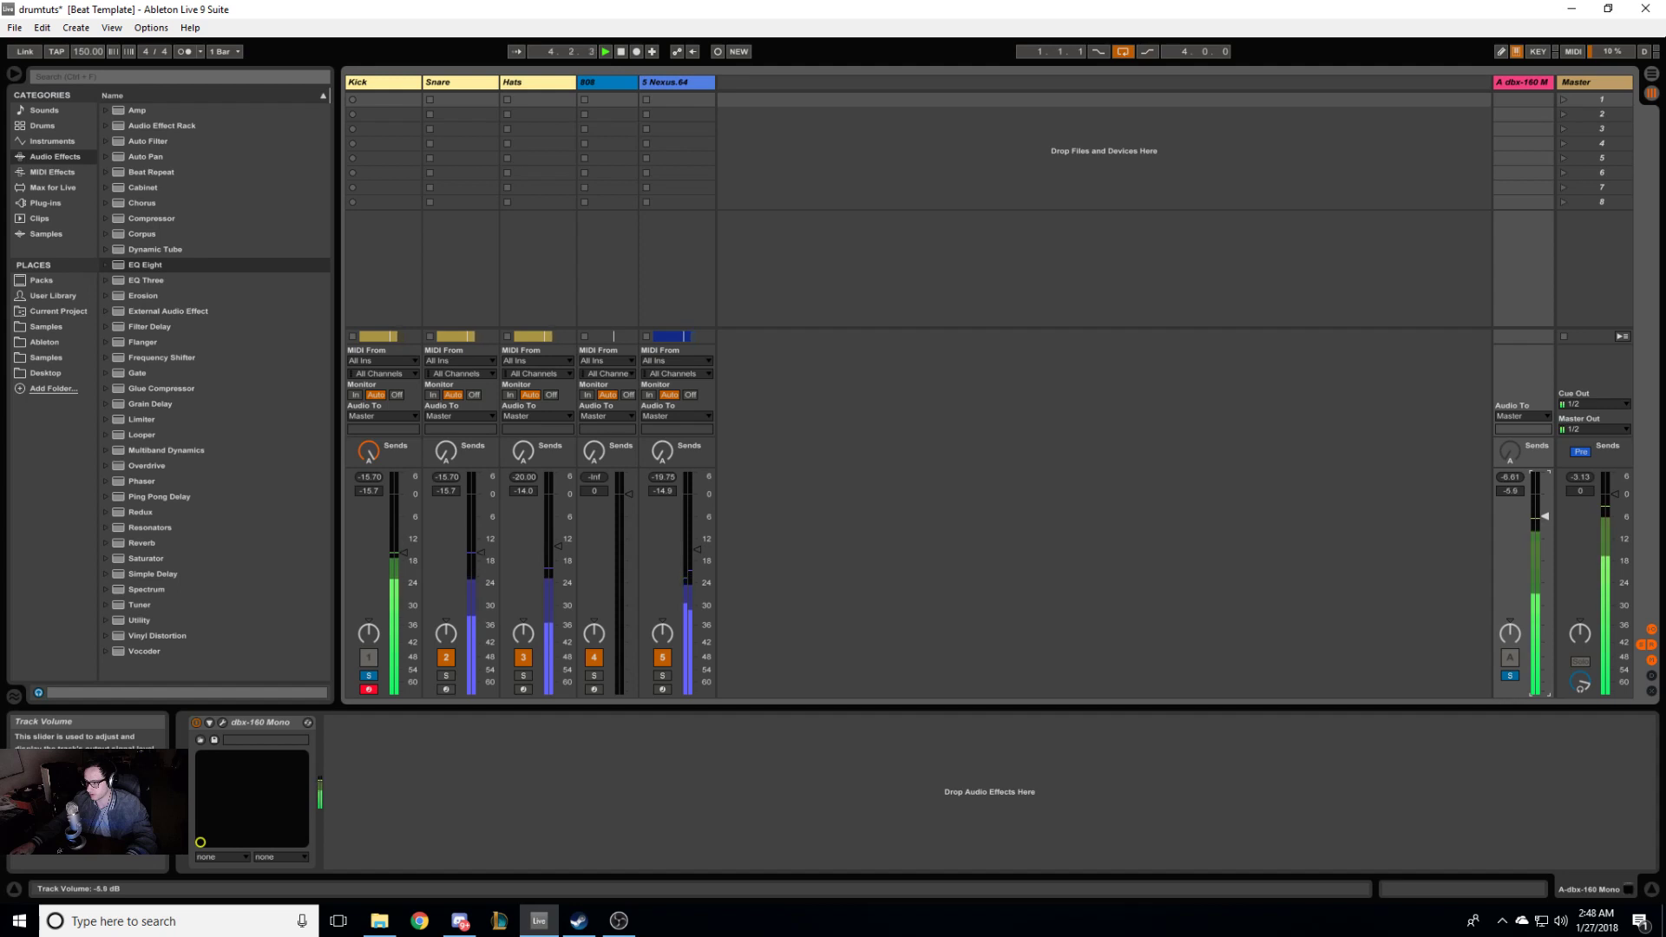
pyautogui.click(1509, 676)
# Step: Raise the input gain of return A's dbx-160 and set its threshold to about 1.24
pyautogui.click(1522, 85)
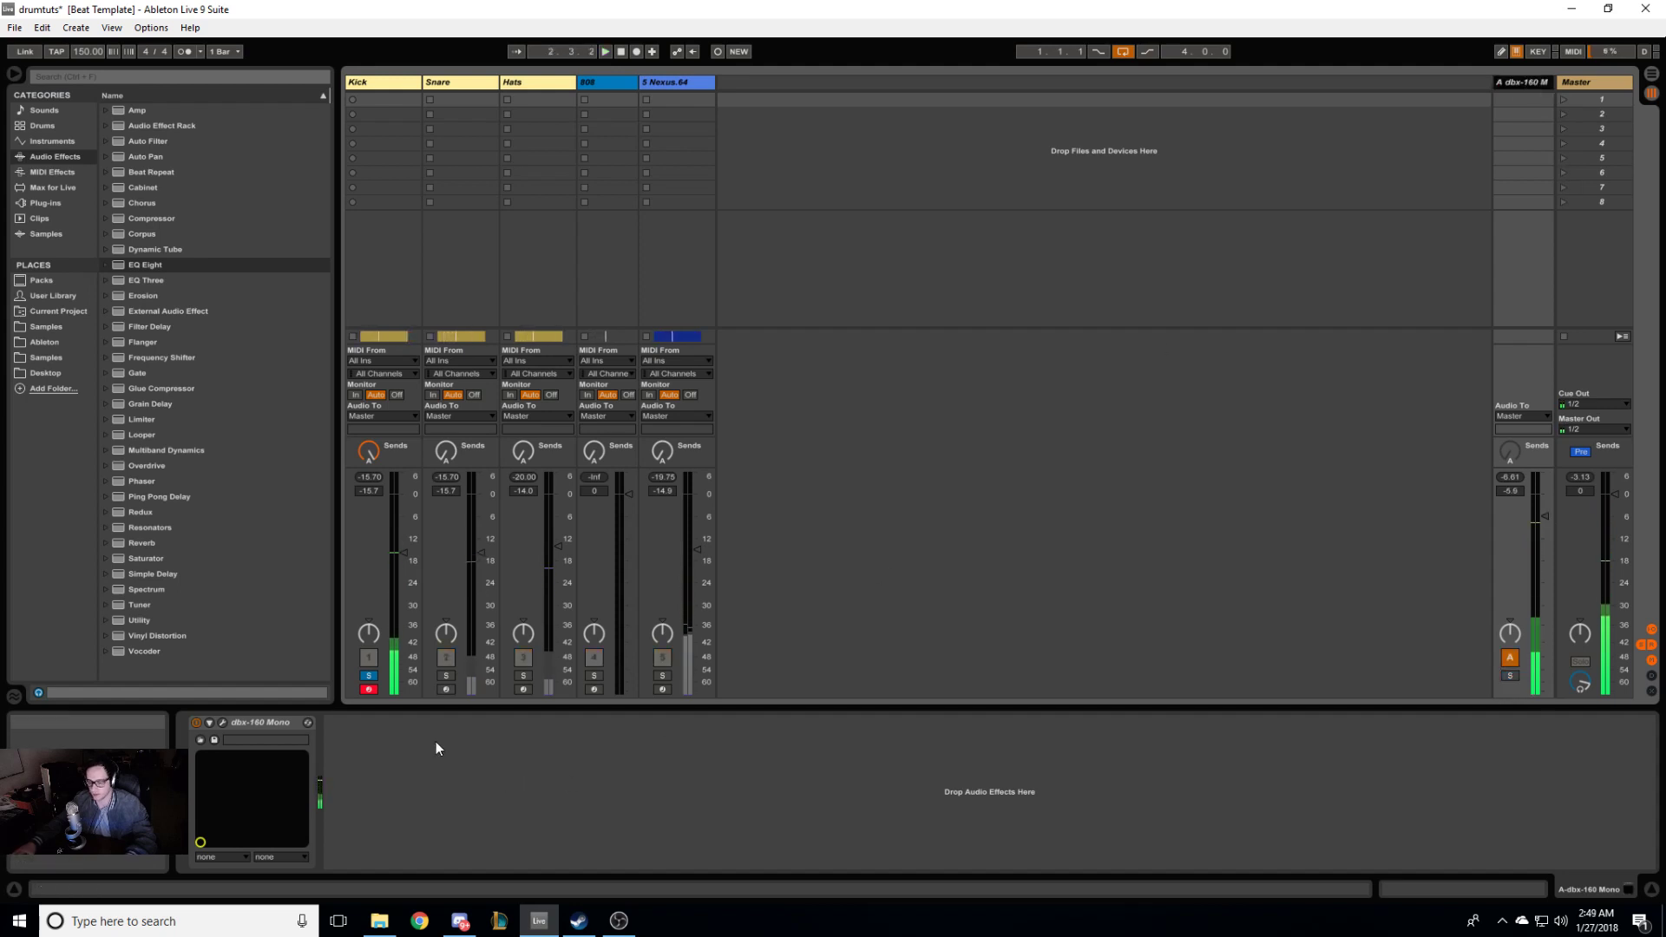
pyautogui.click(222, 723)
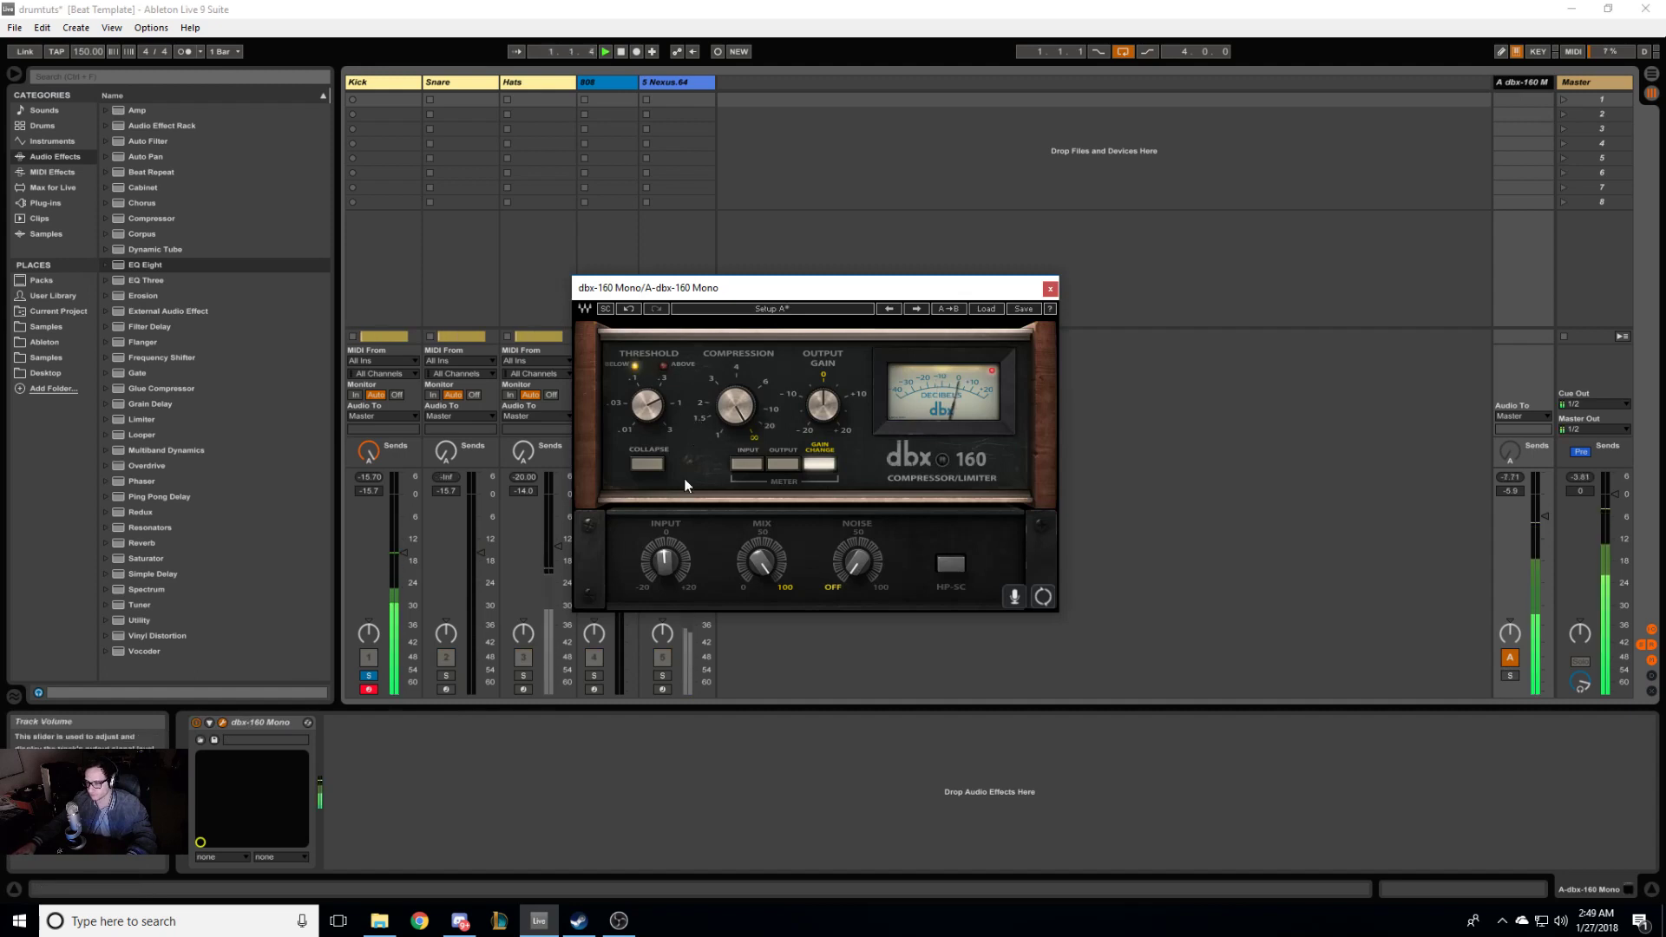
pyautogui.moveTo(665, 547); pyautogui.dragTo(670, 517)
pyautogui.moveTo(647, 405); pyautogui.dragTo(647, 387)
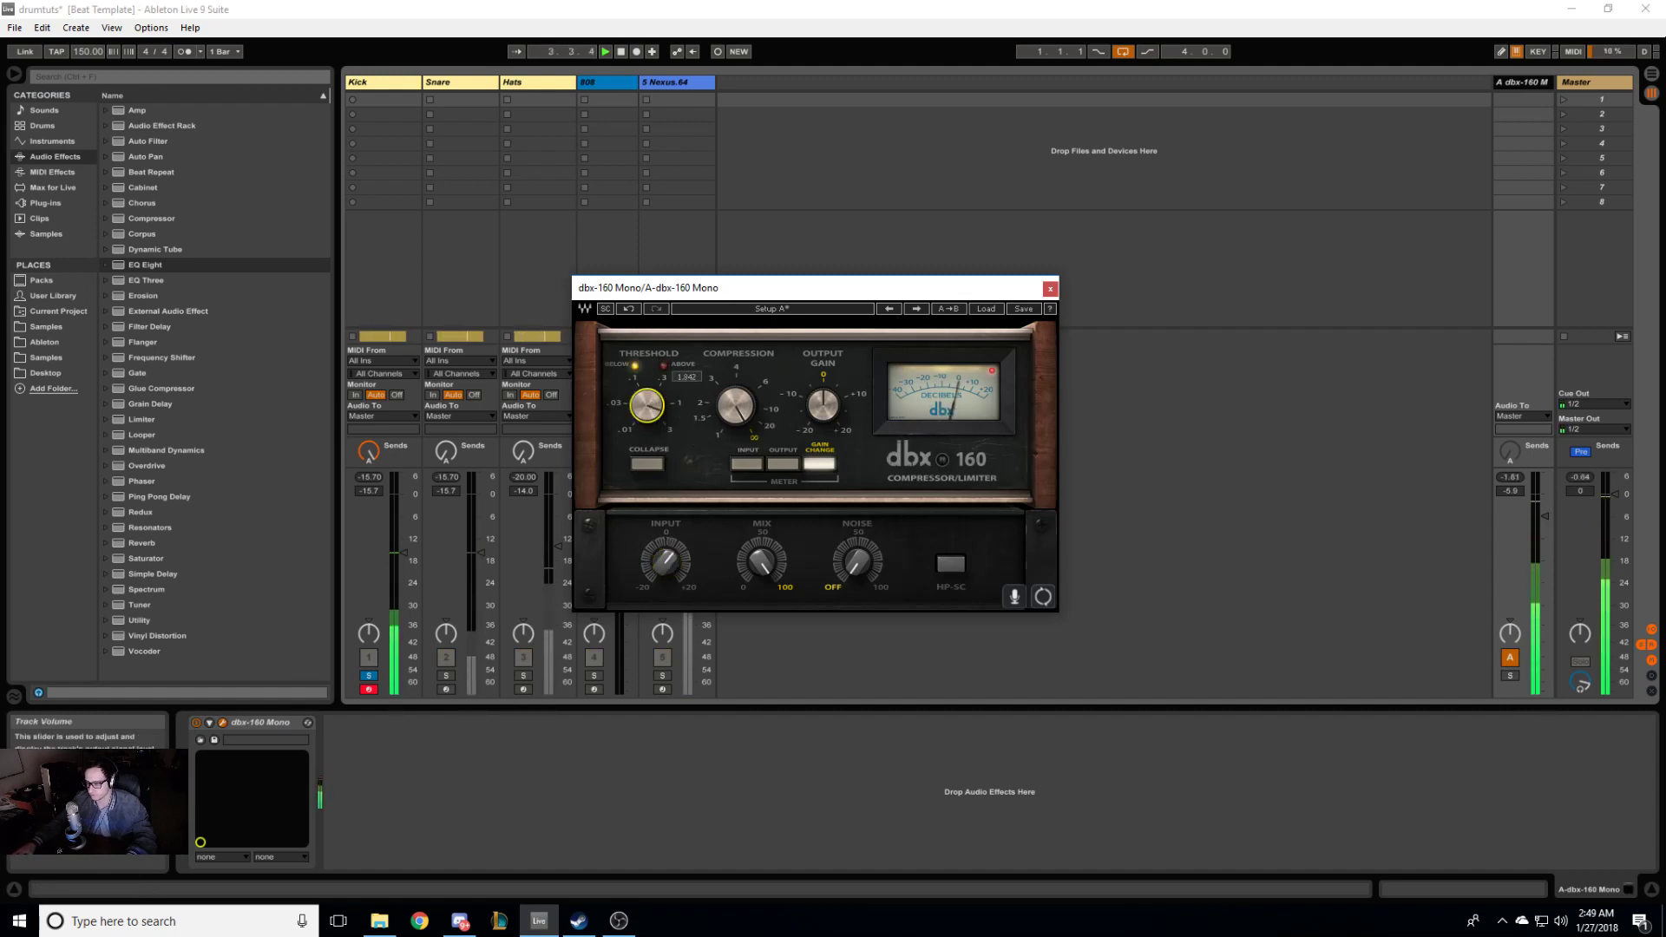
pyautogui.click(1050, 287)
# Step: Lower return A's volume to -11.6 dB, switch the return on and off to compare the Kick, and leave it off with playback stopped
pyautogui.moveTo(1544, 515); pyautogui.dragTo(1544, 545)
pyautogui.moveTo(1544, 636); pyautogui.dragTo(1545, 539)
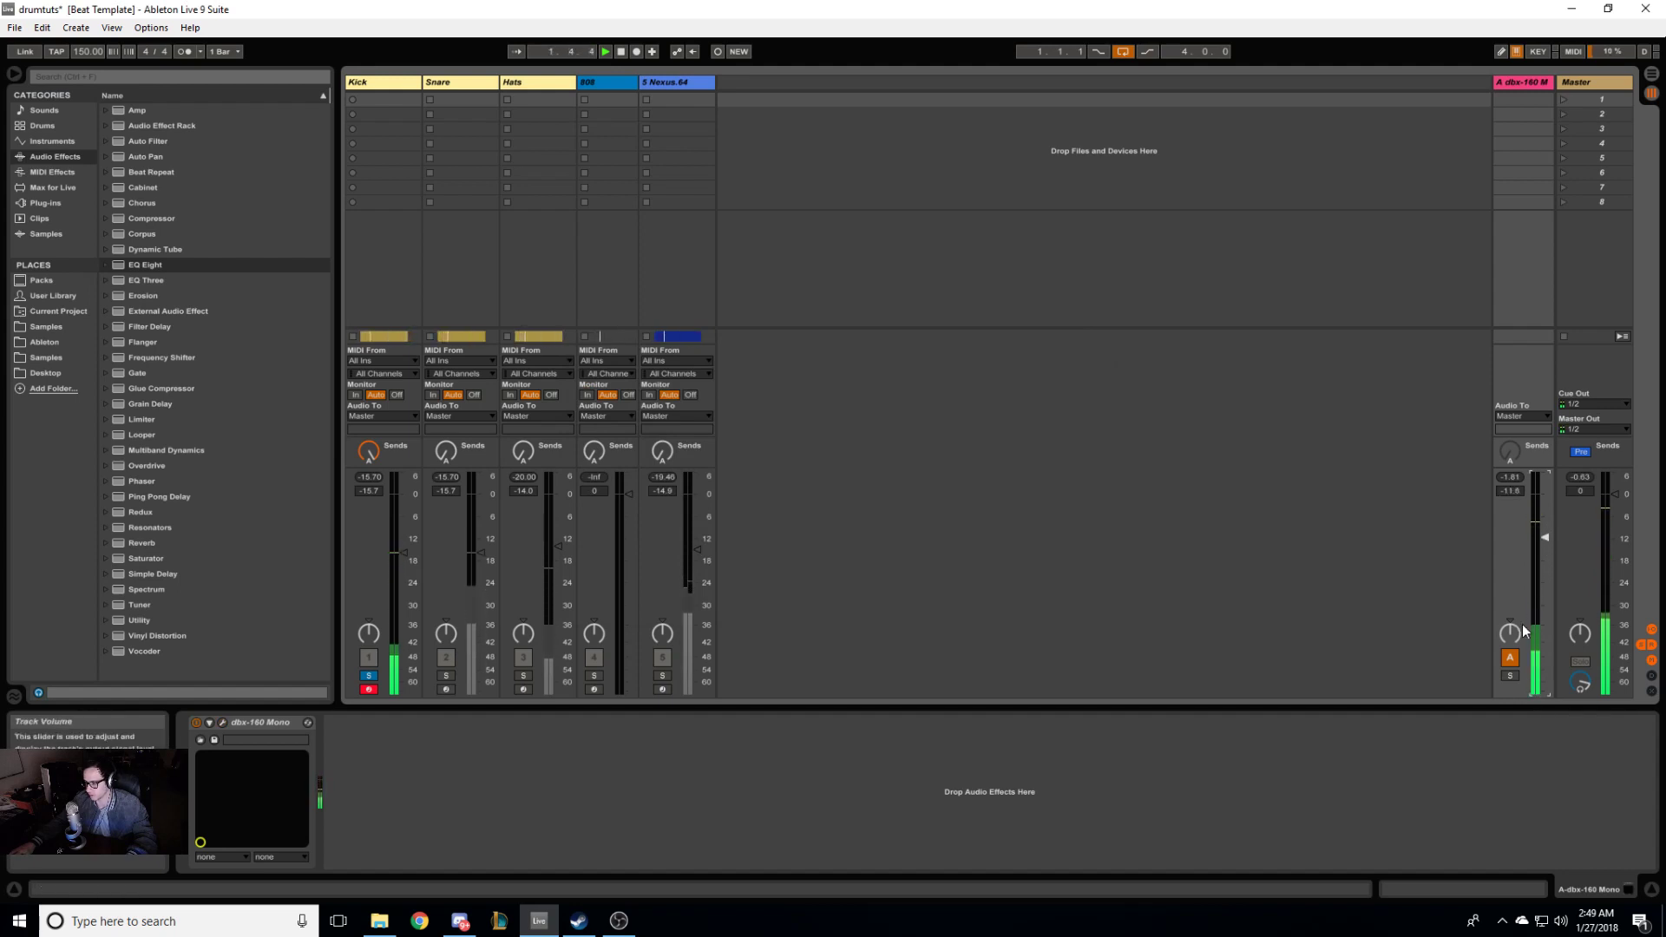
pyautogui.click(1510, 657)
pyautogui.click(1511, 658)
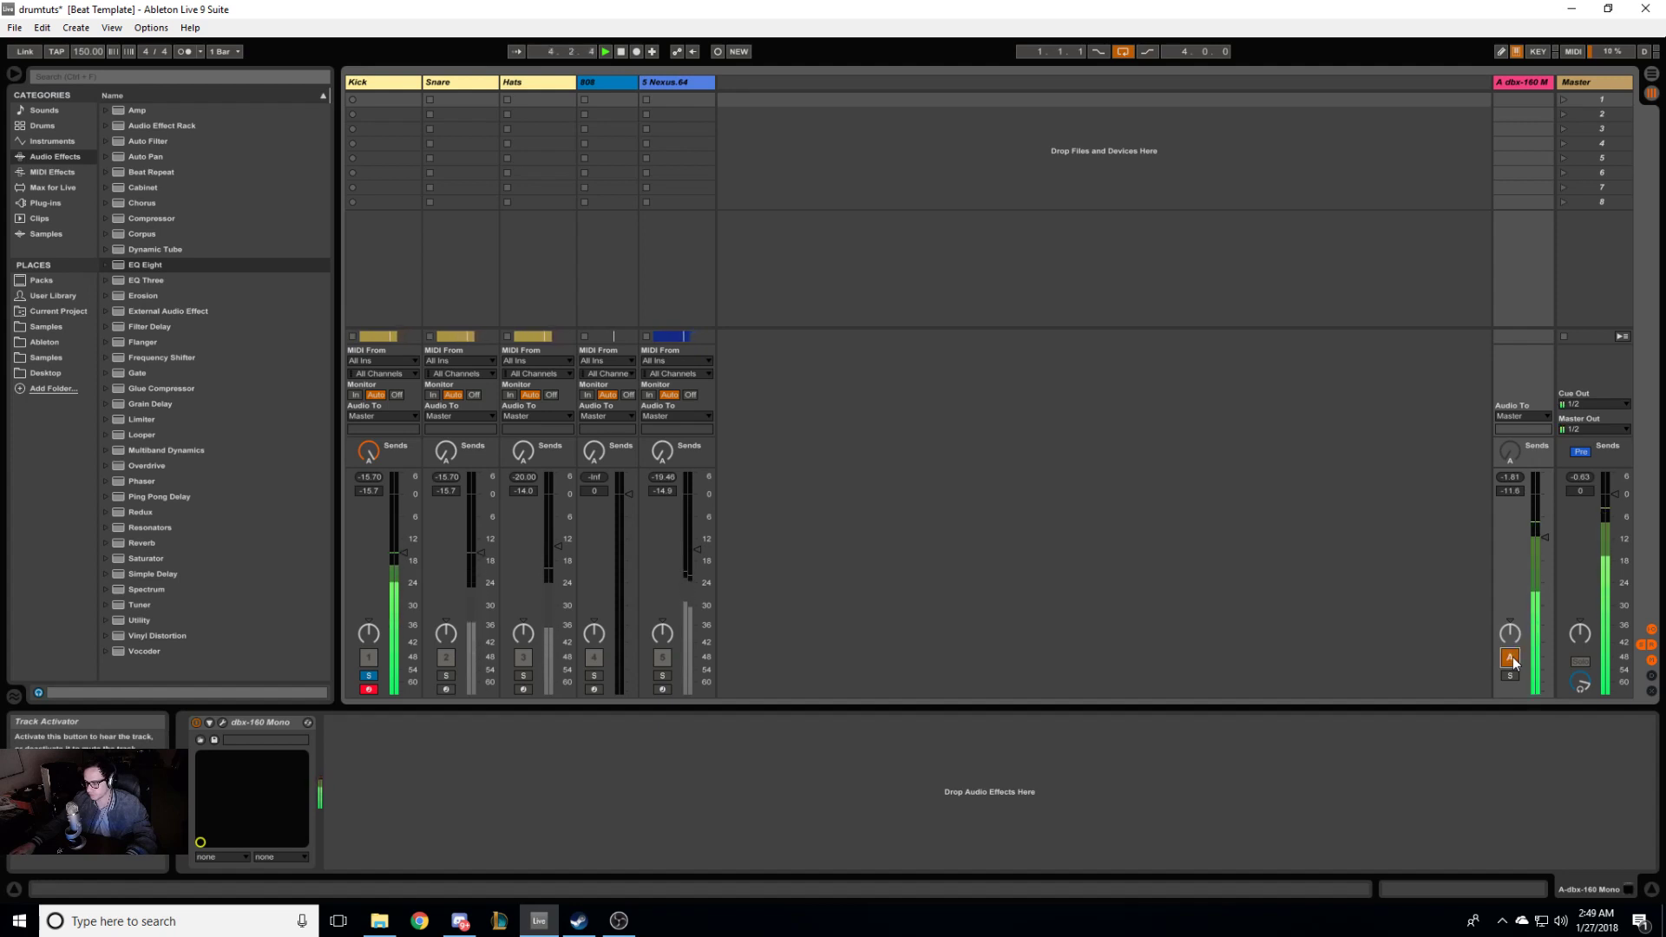
pyautogui.click(1510, 657)
pyautogui.click(1512, 657)
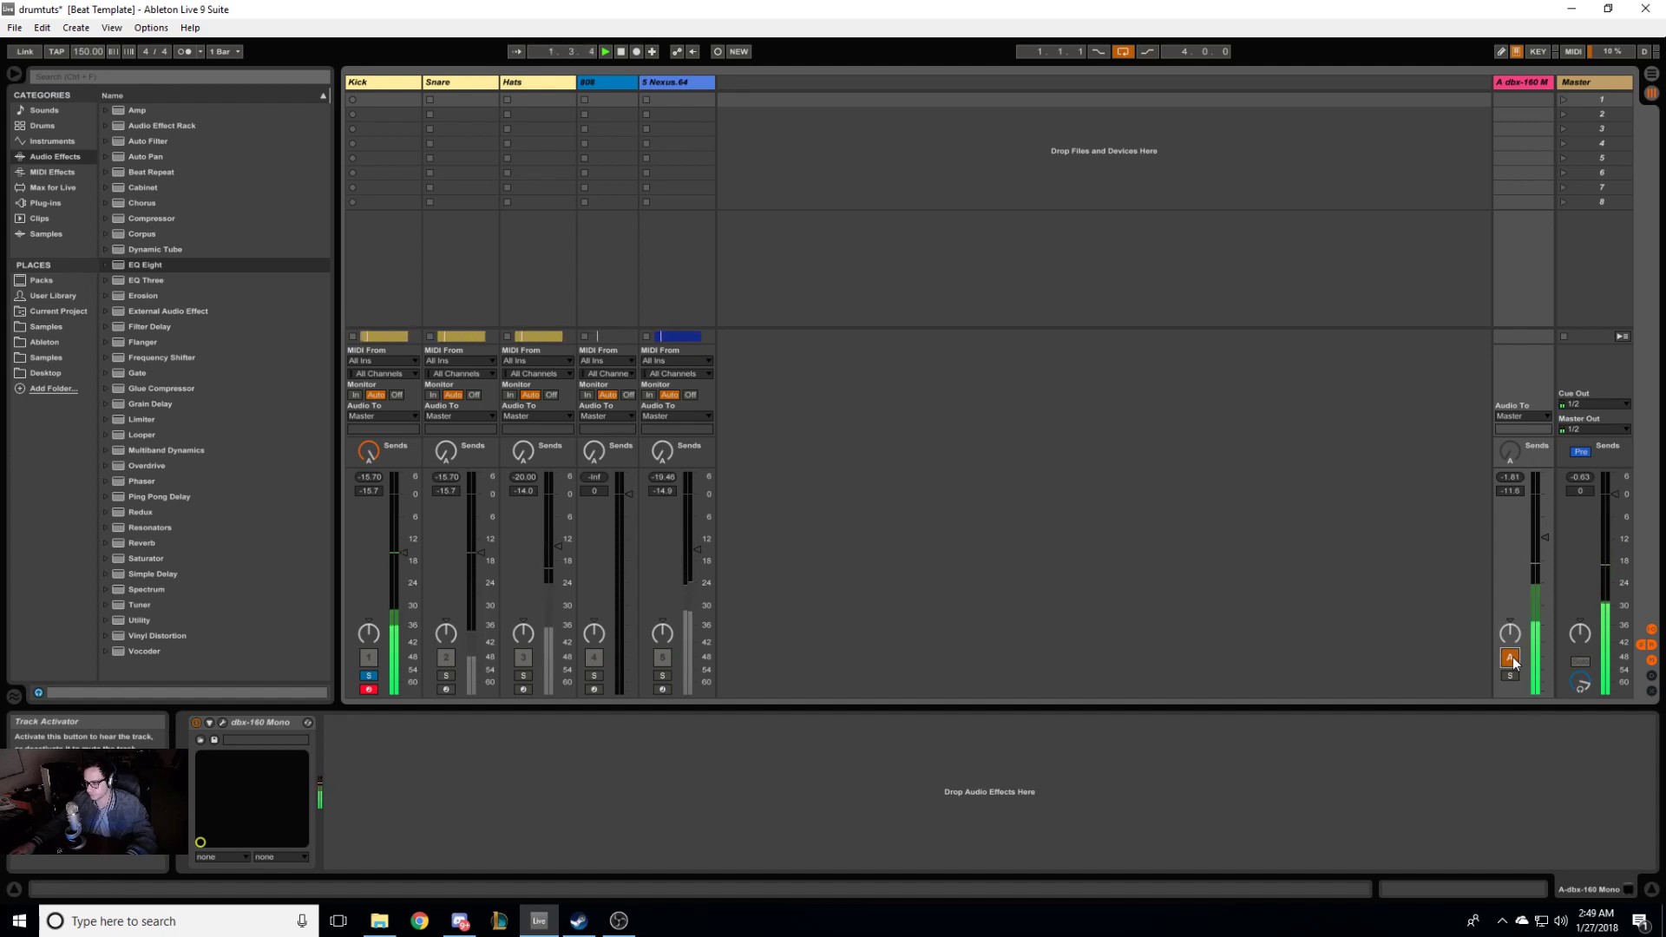
pyautogui.click(1513, 658)
pyautogui.press('space')
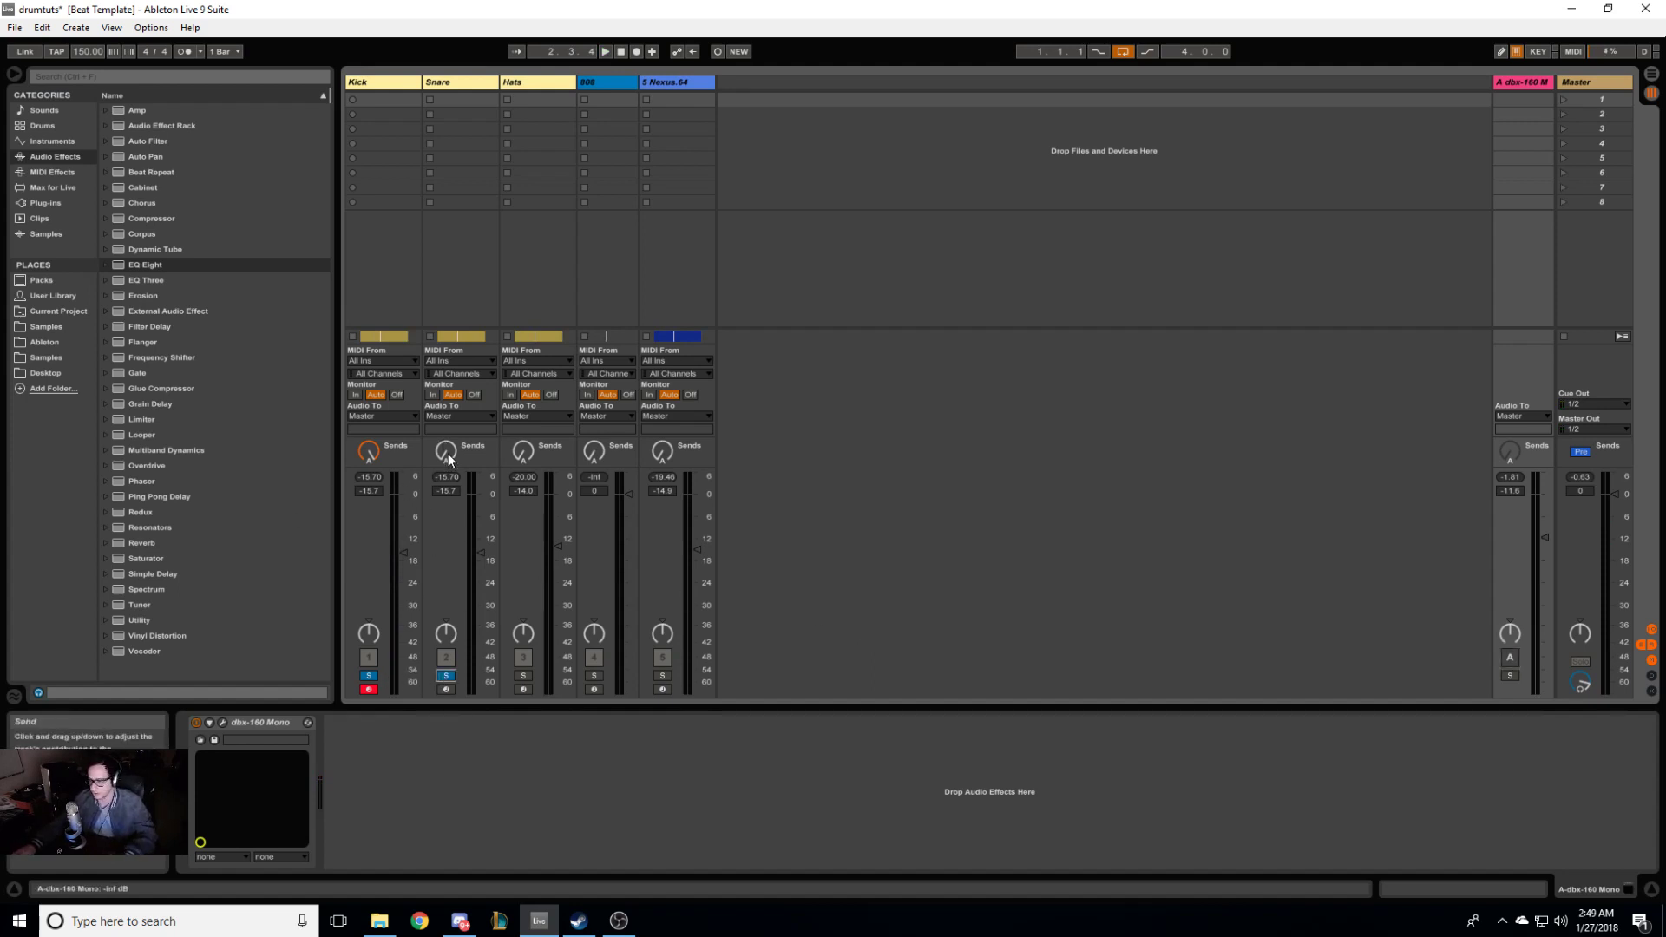
# Step: Turn up the Snare's send to return A while playing it soloed with the Kick and the return, and clear the solos
pyautogui.press('space')
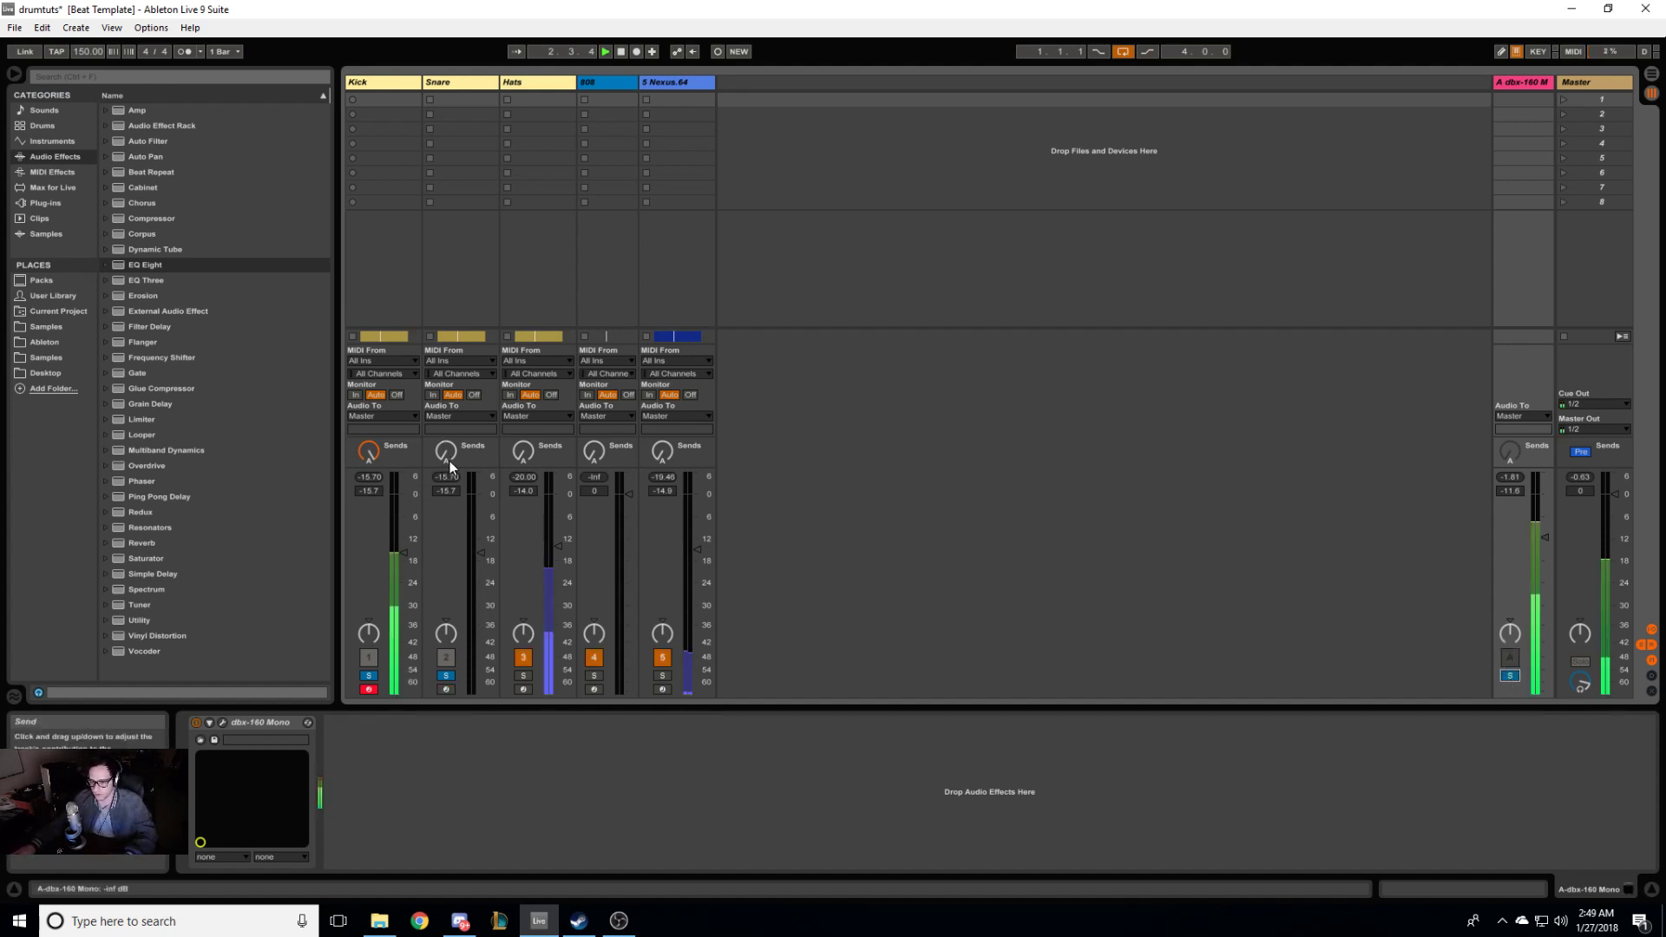
pyautogui.moveTo(449, 458)
pyautogui.mouseDown()
pyautogui.moveTo(449, 343)
pyautogui.moveTo(449, 460)
pyautogui.mouseUp()
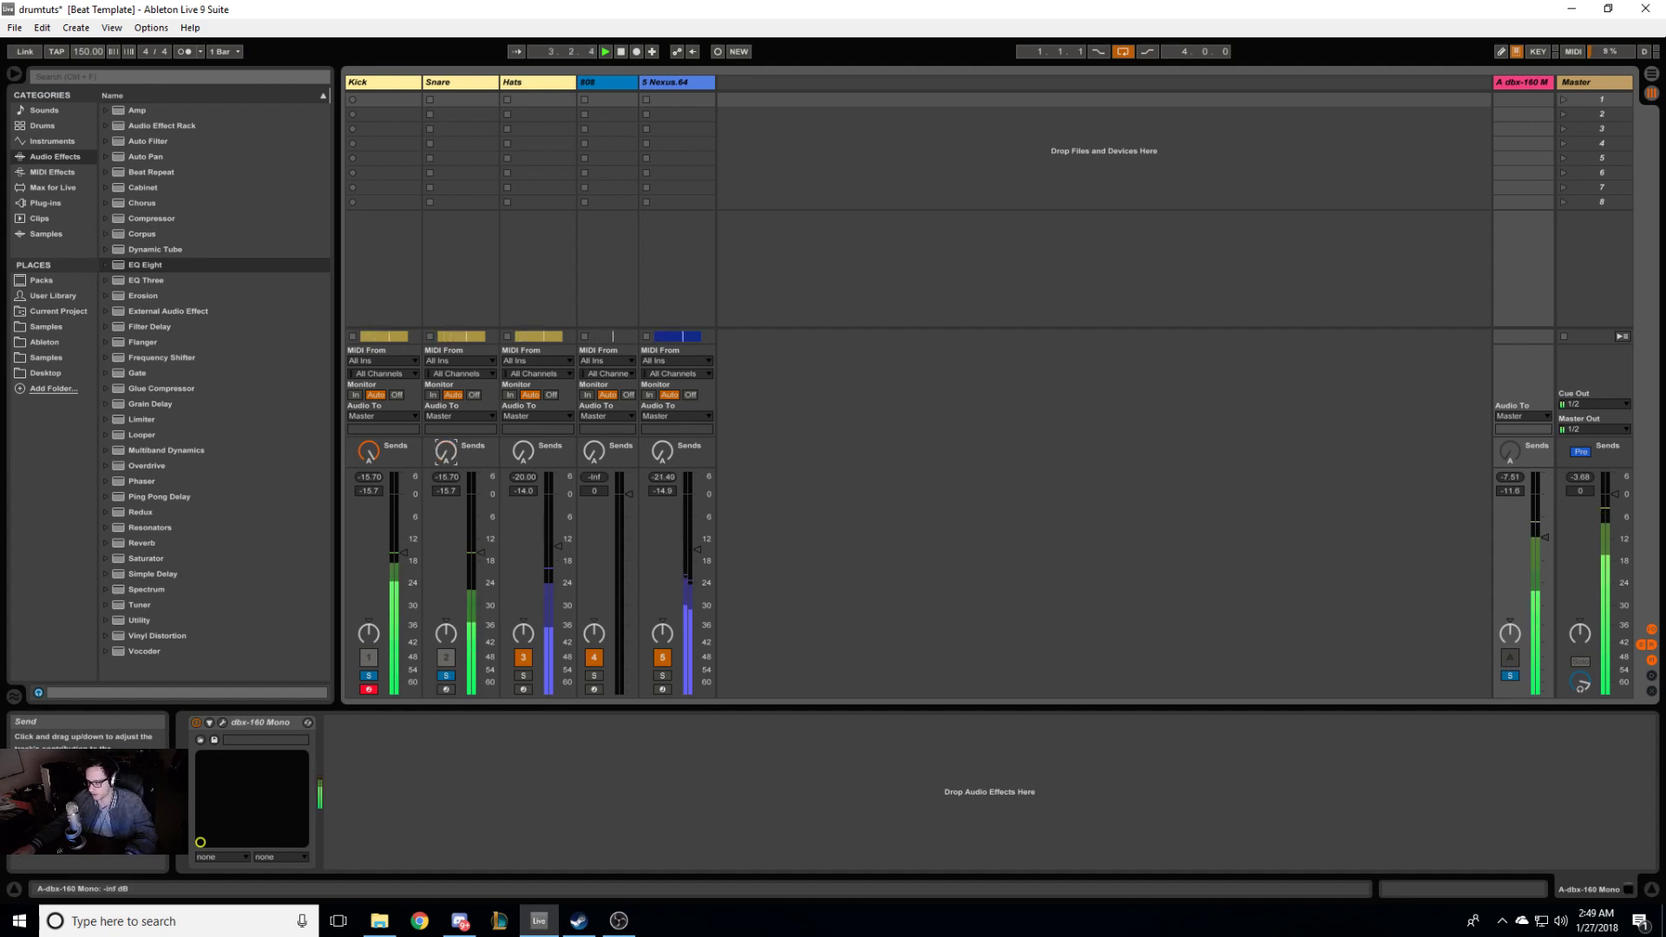
pyautogui.moveTo(448, 460); pyautogui.dragTo(448, 338)
pyautogui.press('space')
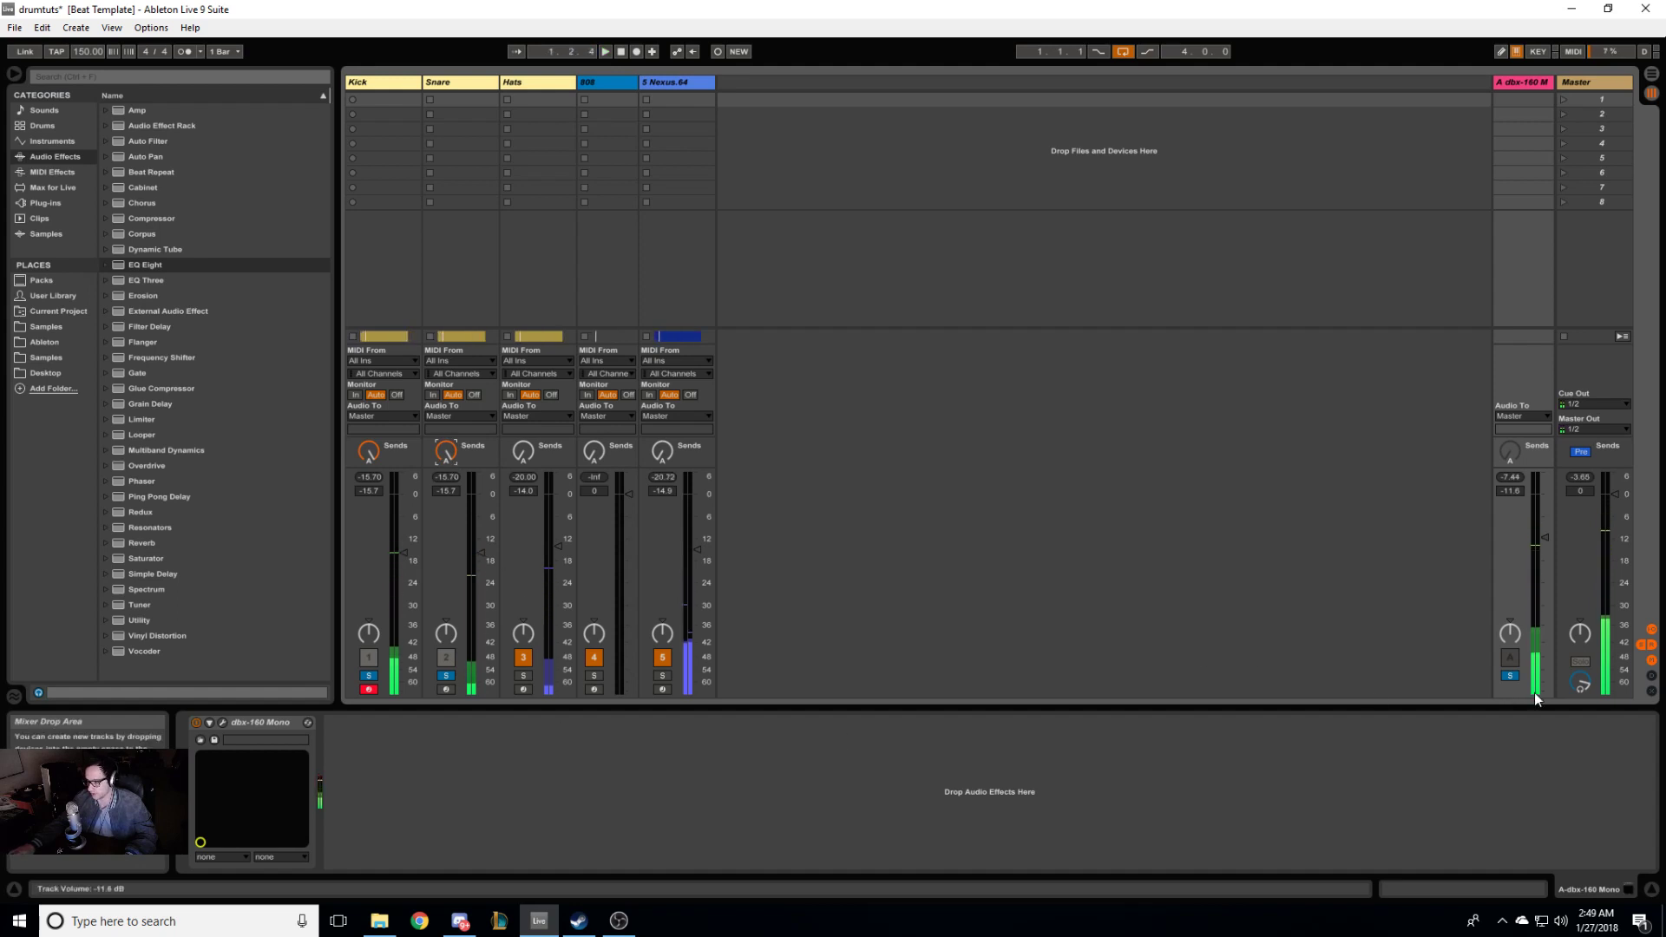
pyautogui.click(1509, 675)
pyautogui.press('space')
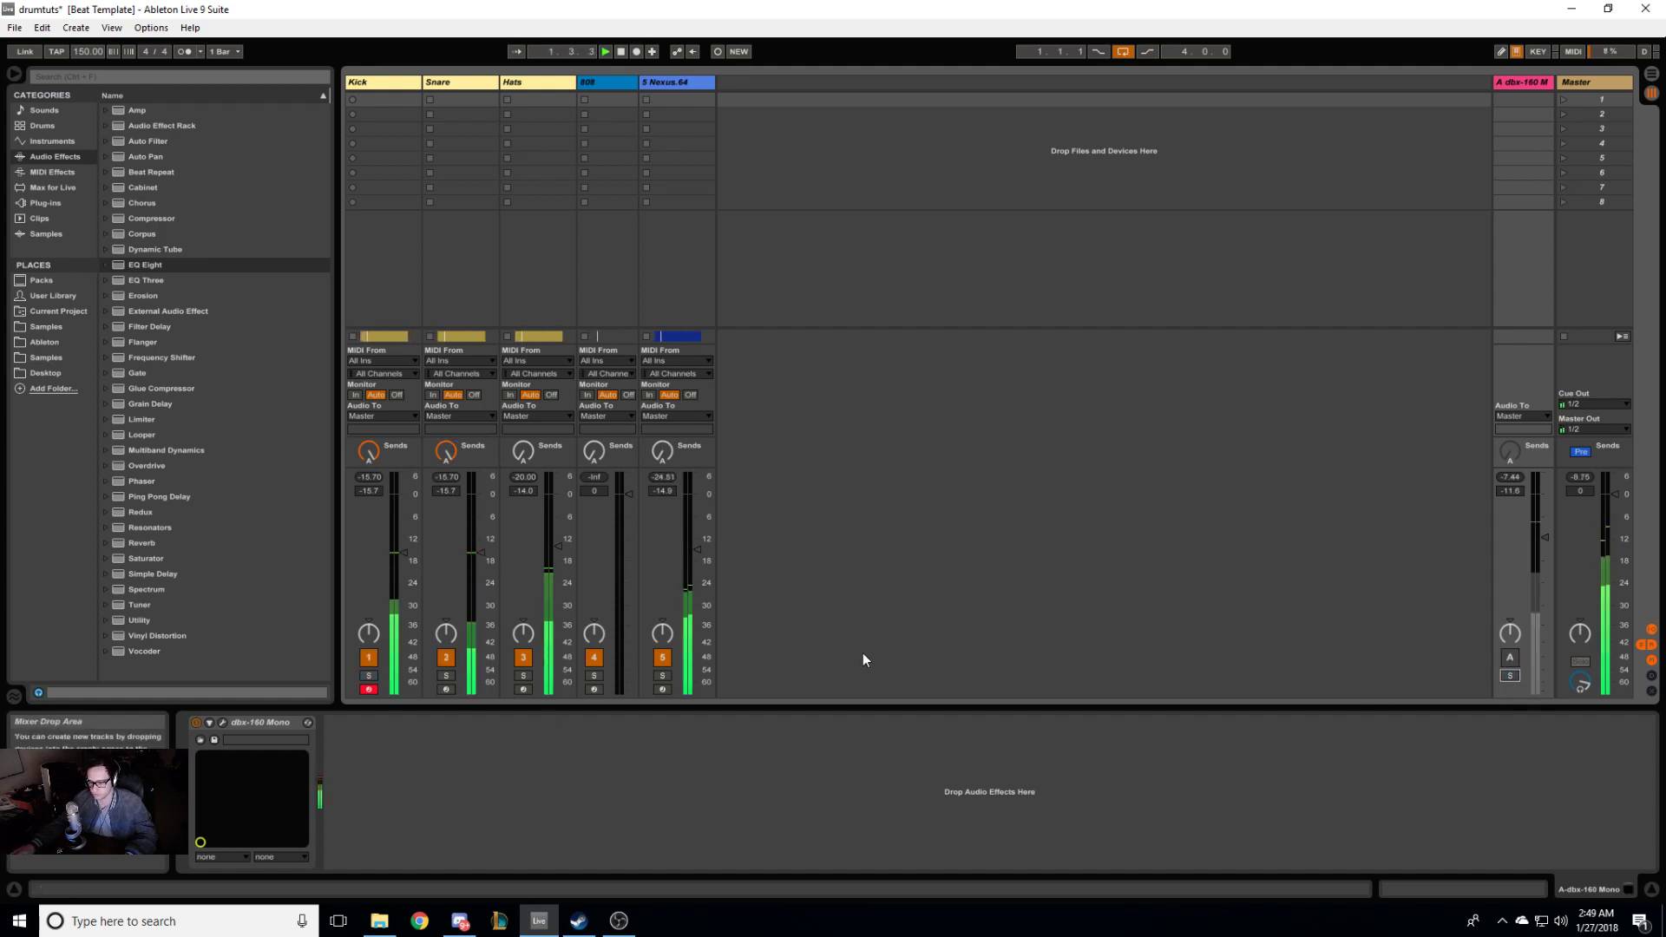
# Step: Raise the three drum tracks together, bringing Kick and Snare to -12.2 dB and Hats to -10.5 dB
pyautogui.click(525, 85)
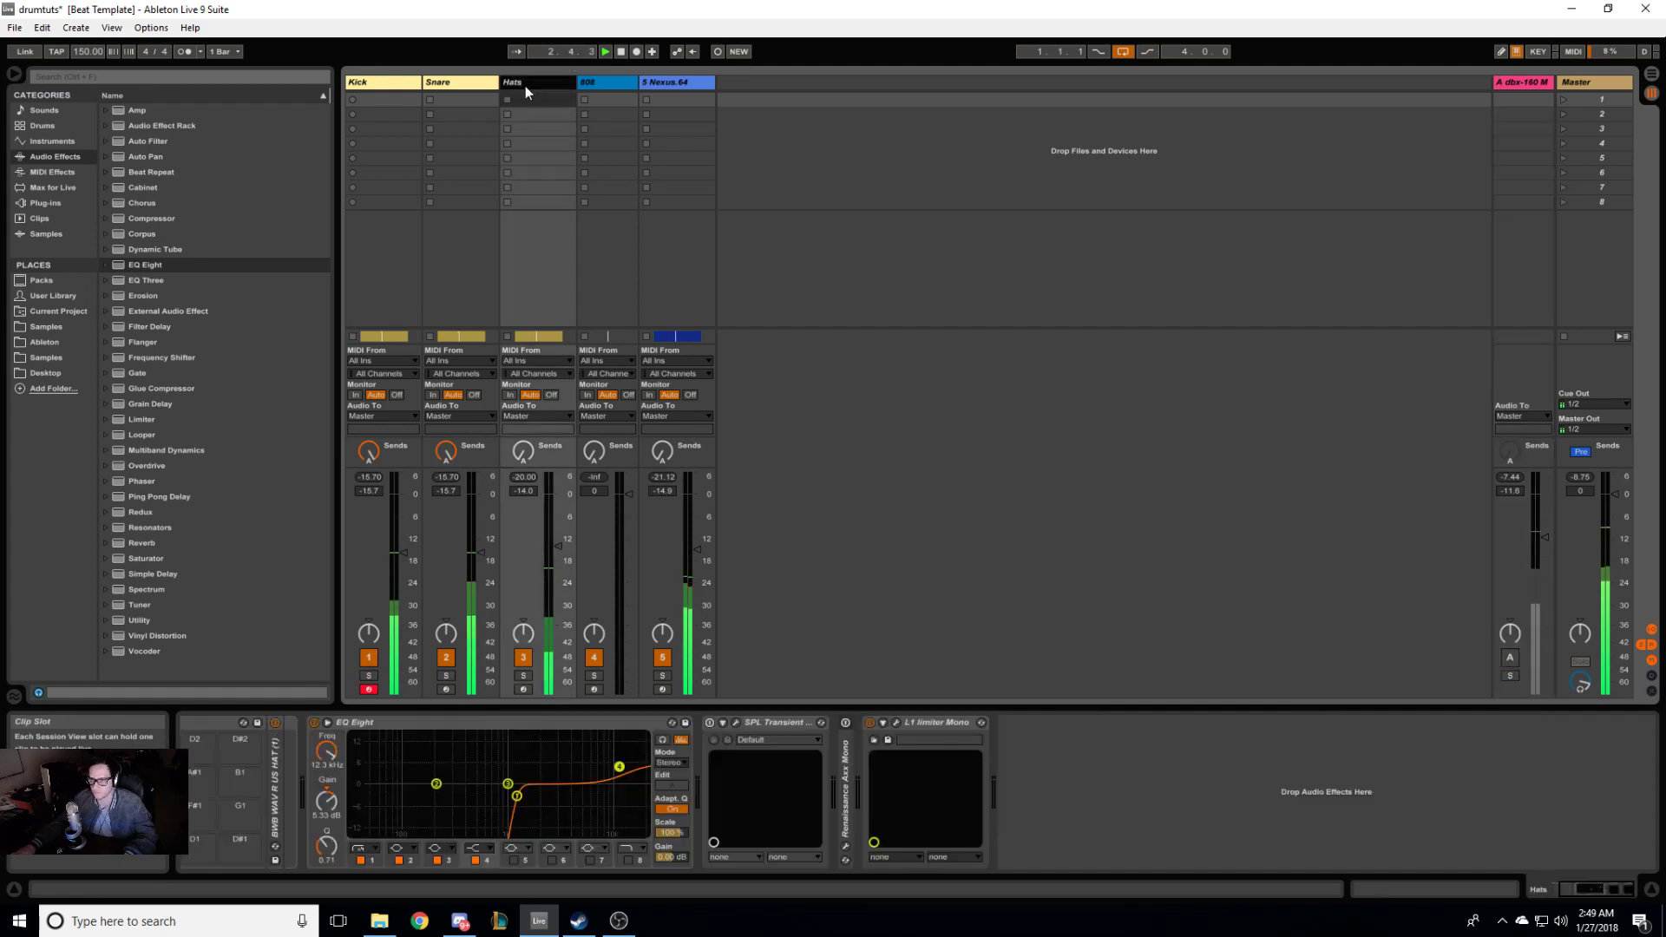
pyautogui.keyDown('shift'); pyautogui.click(363, 85); pyautogui.keyUp('shift')
pyautogui.moveTo(560, 547); pyautogui.dragTo(560, 533)
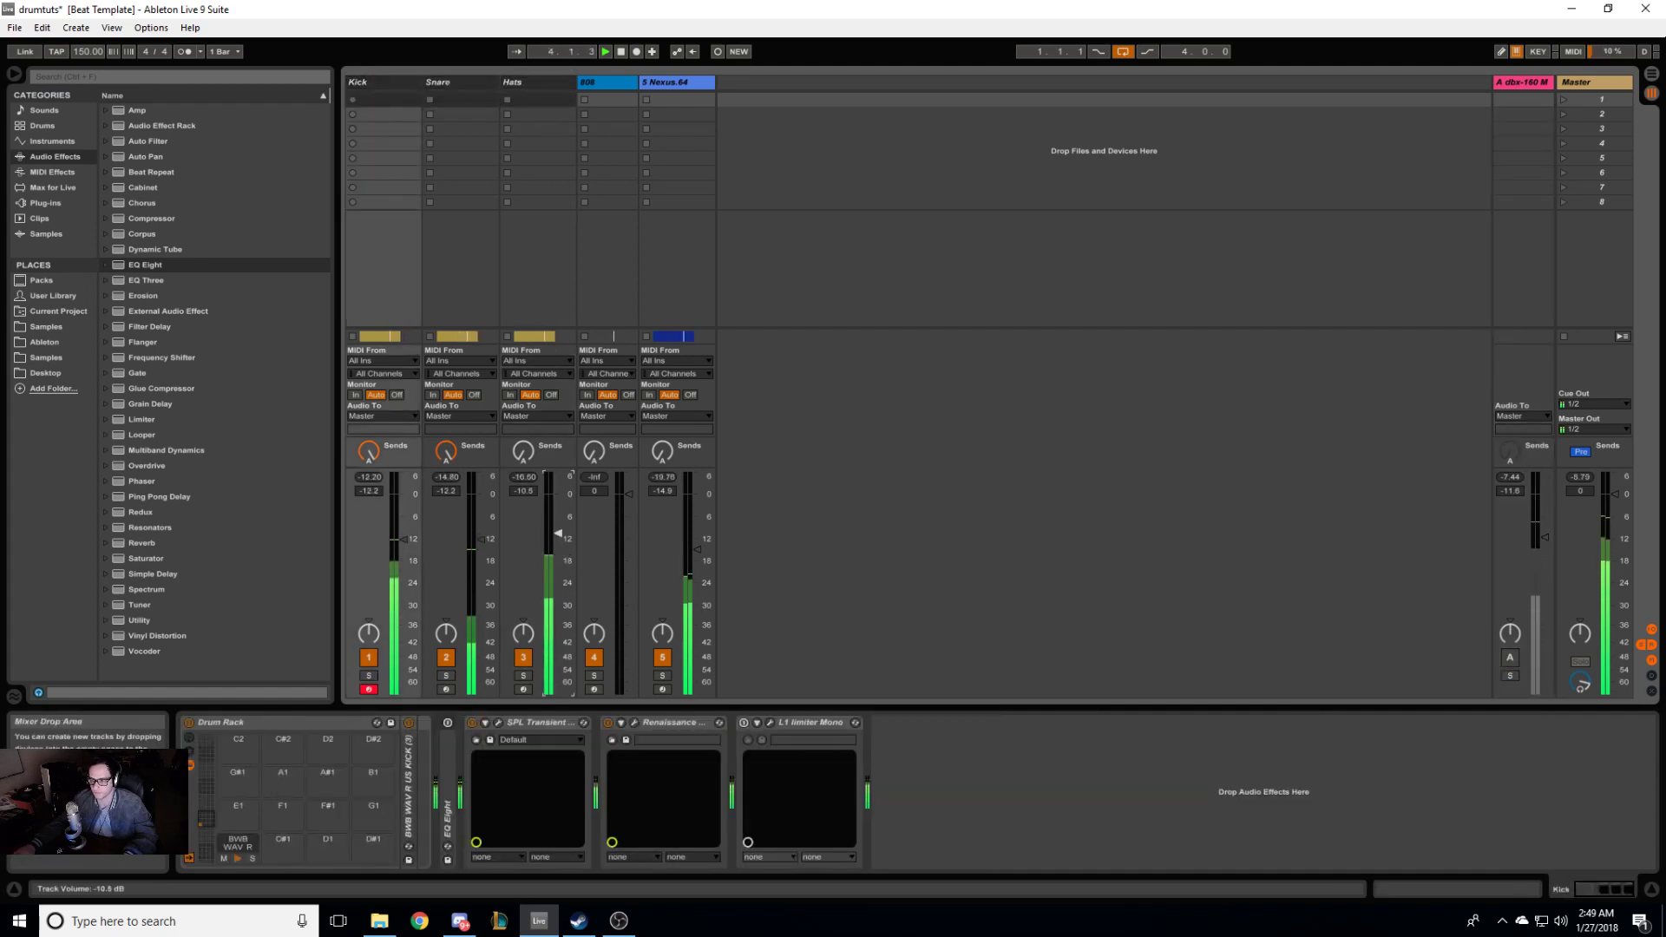
# Step: Stop playback and examine the device chains of the Nexus.64, dbx-160 return, Hats, Snare and Kick tracks
pyautogui.click(684, 81)
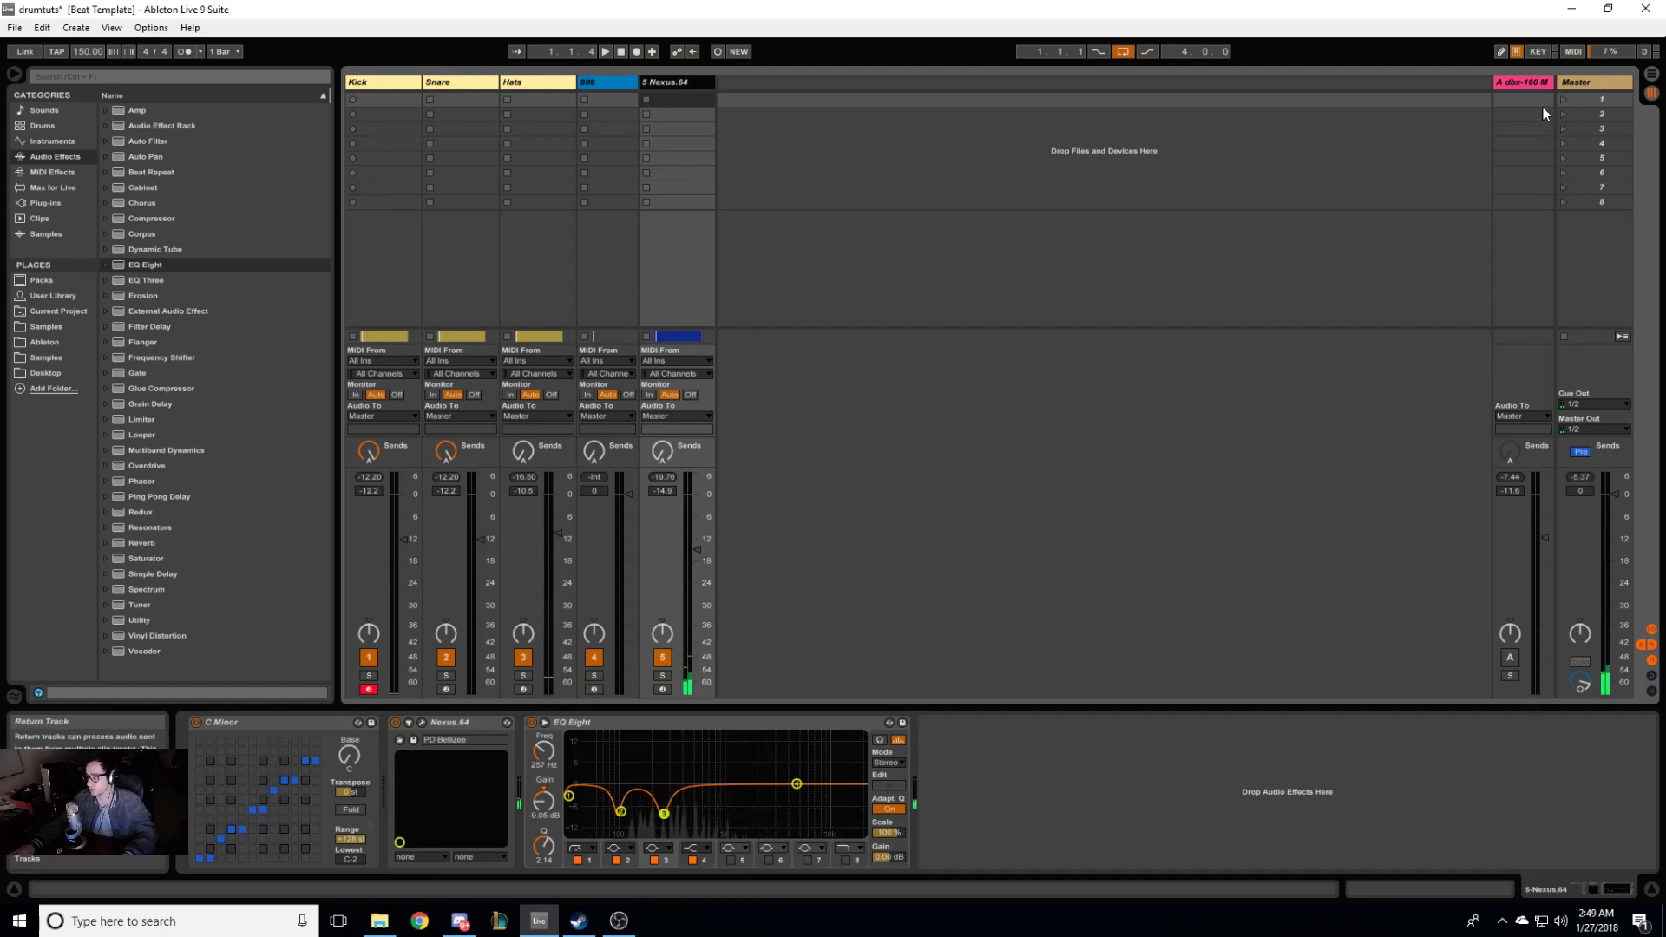
pyautogui.click(1529, 80)
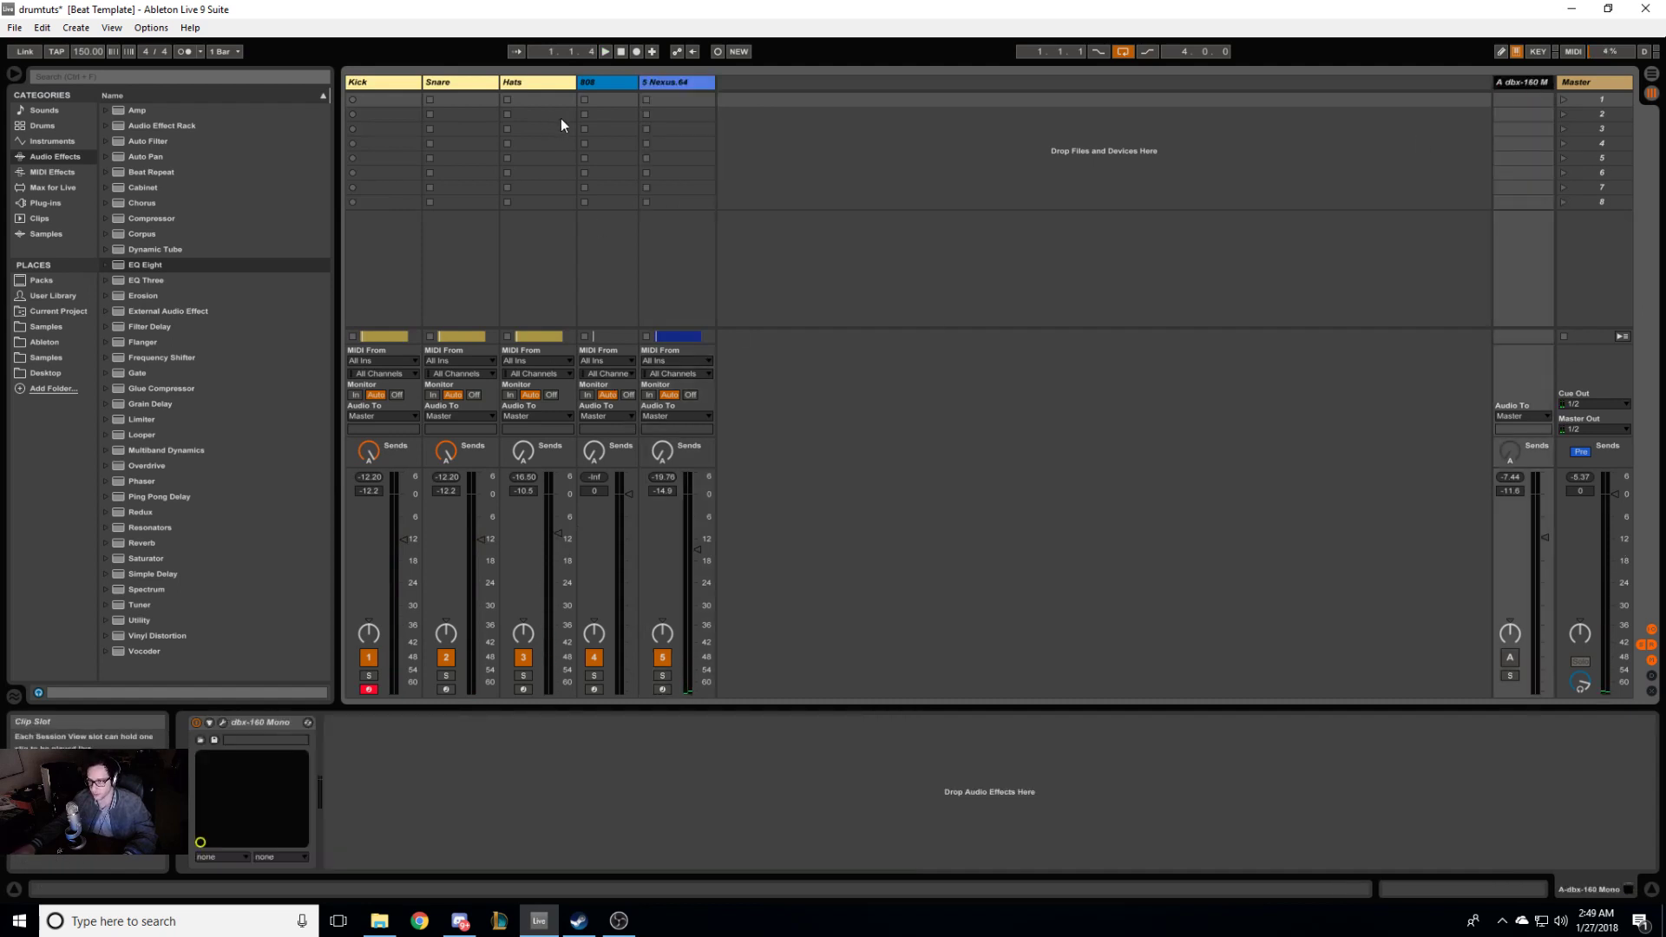
pyautogui.click(536, 84)
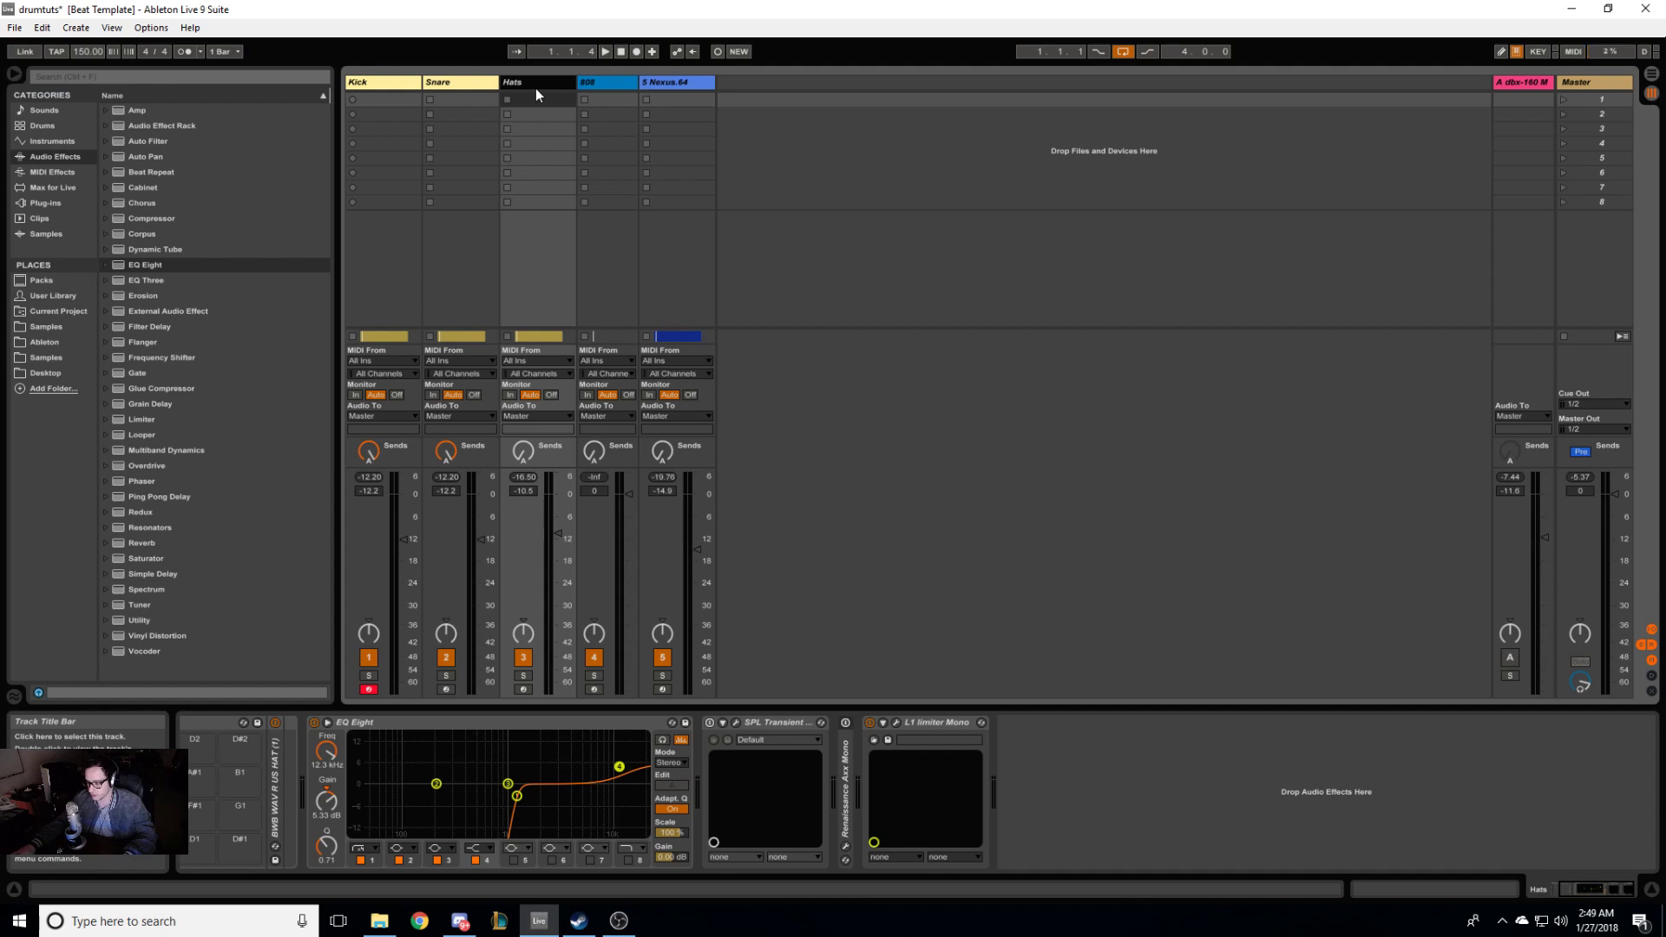
pyautogui.click(475, 82)
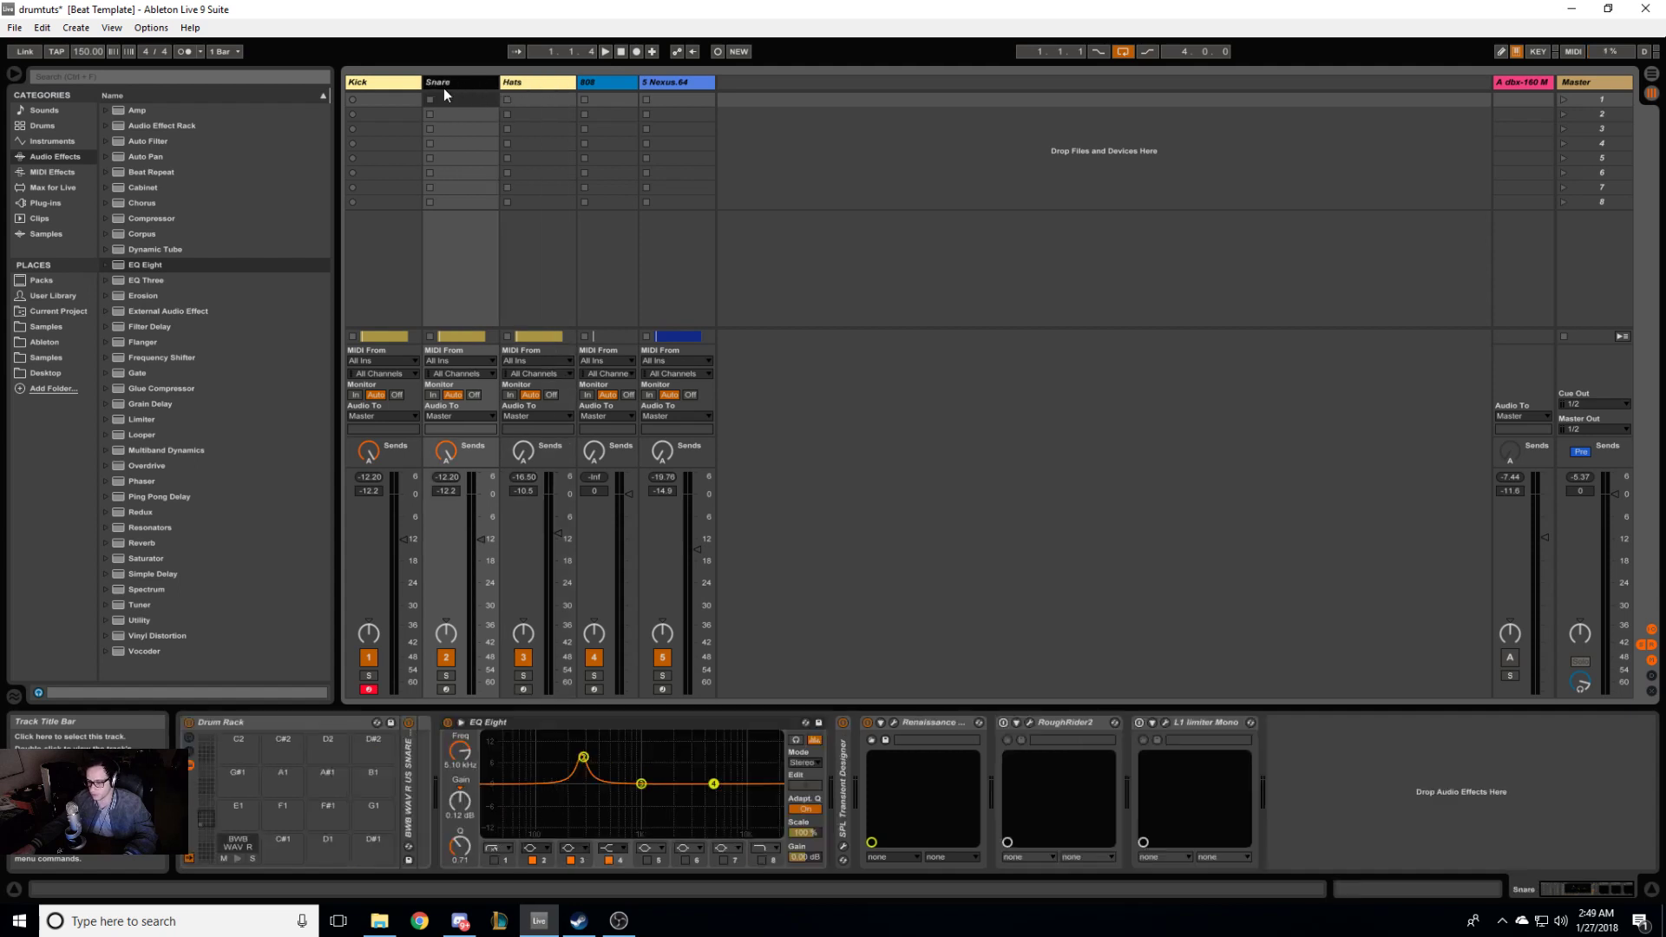
pyautogui.click(393, 85)
pyautogui.click(456, 85)
pyautogui.click(543, 88)
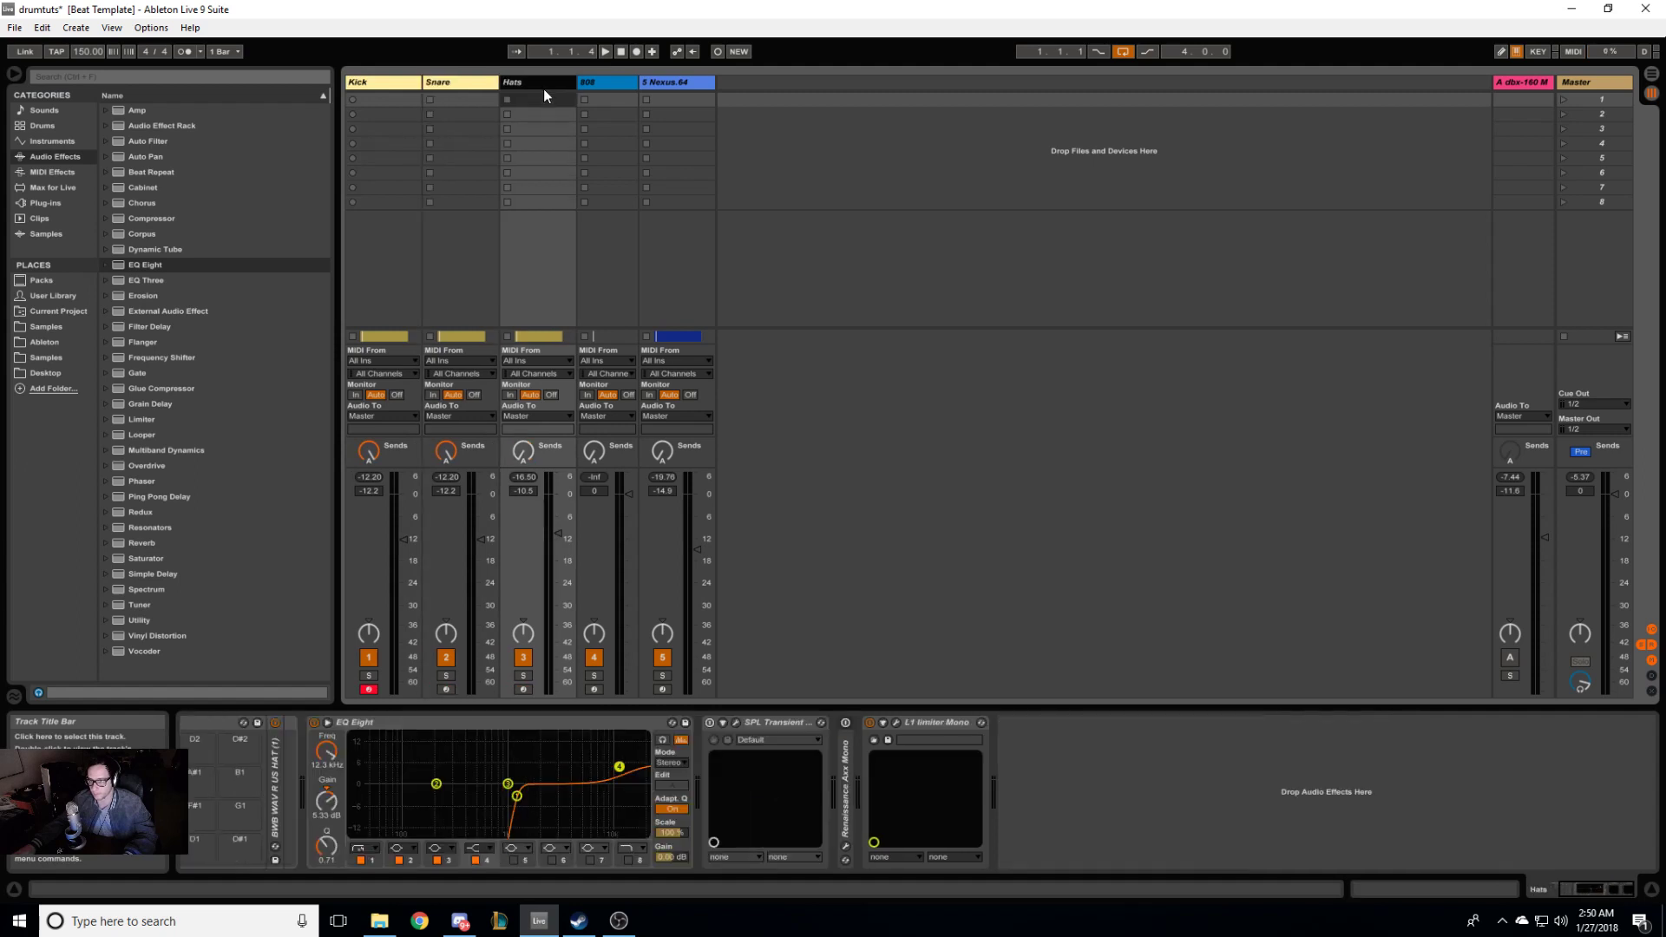
pyautogui.click(647, 83)
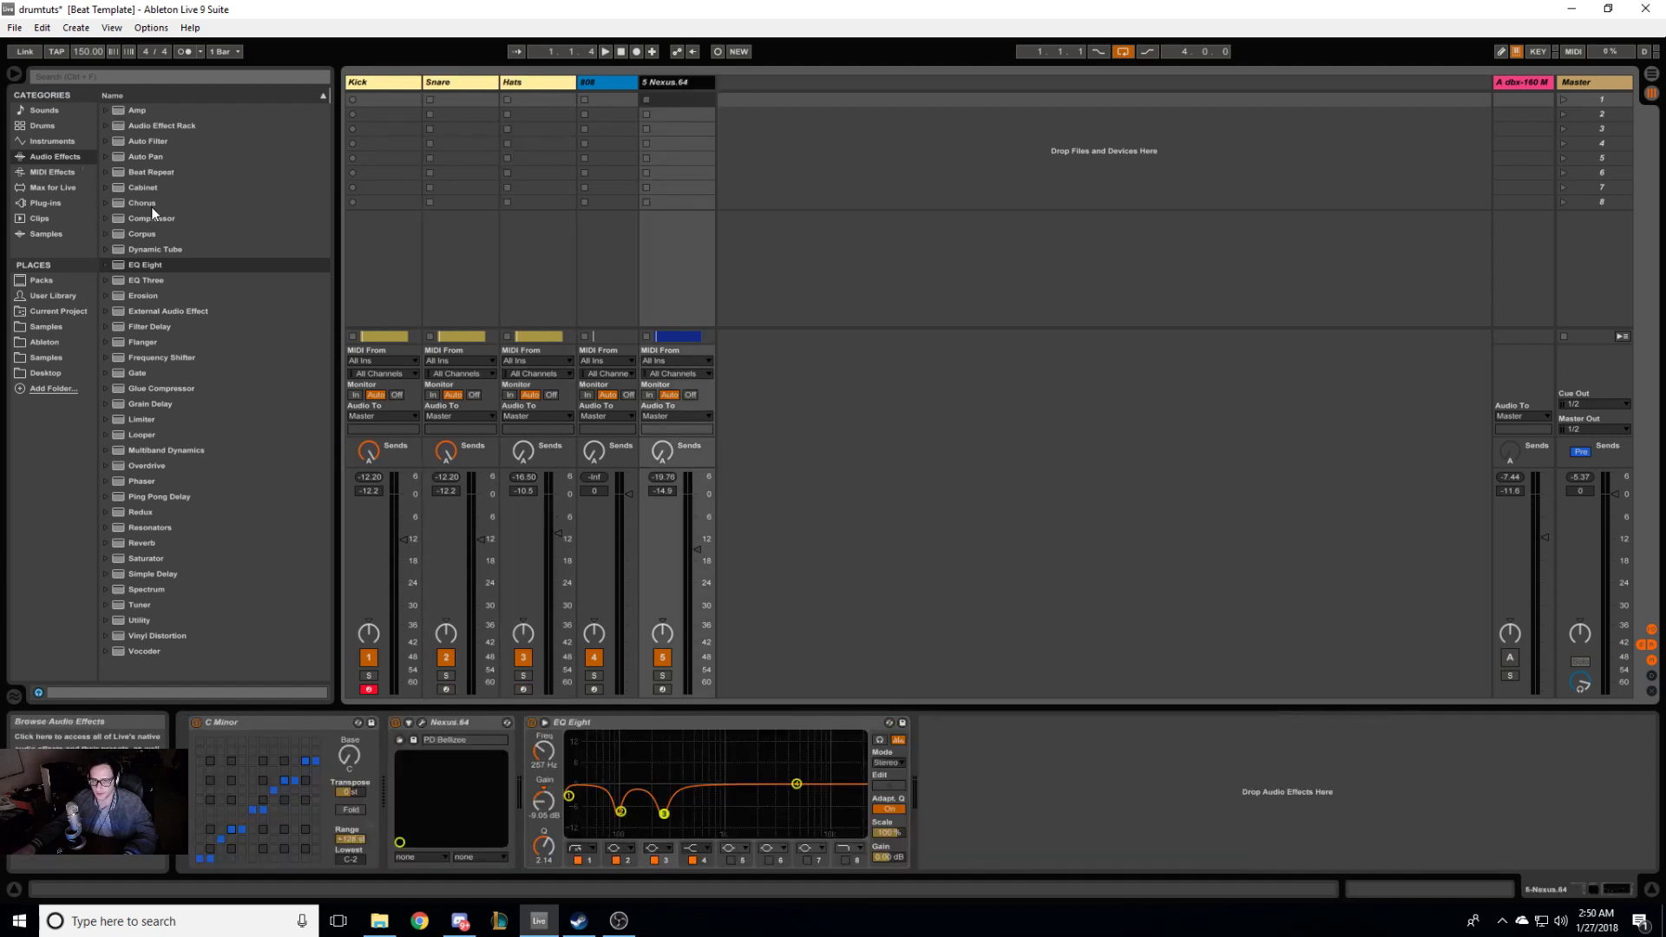
# Step: Add a Compressor to the Nexus.64 track, sidechained from the Kick with infinite ratio, RMS mode and makeup off, and play the beat
pyautogui.moveTo(189, 219); pyautogui.dragTo(277, 257)
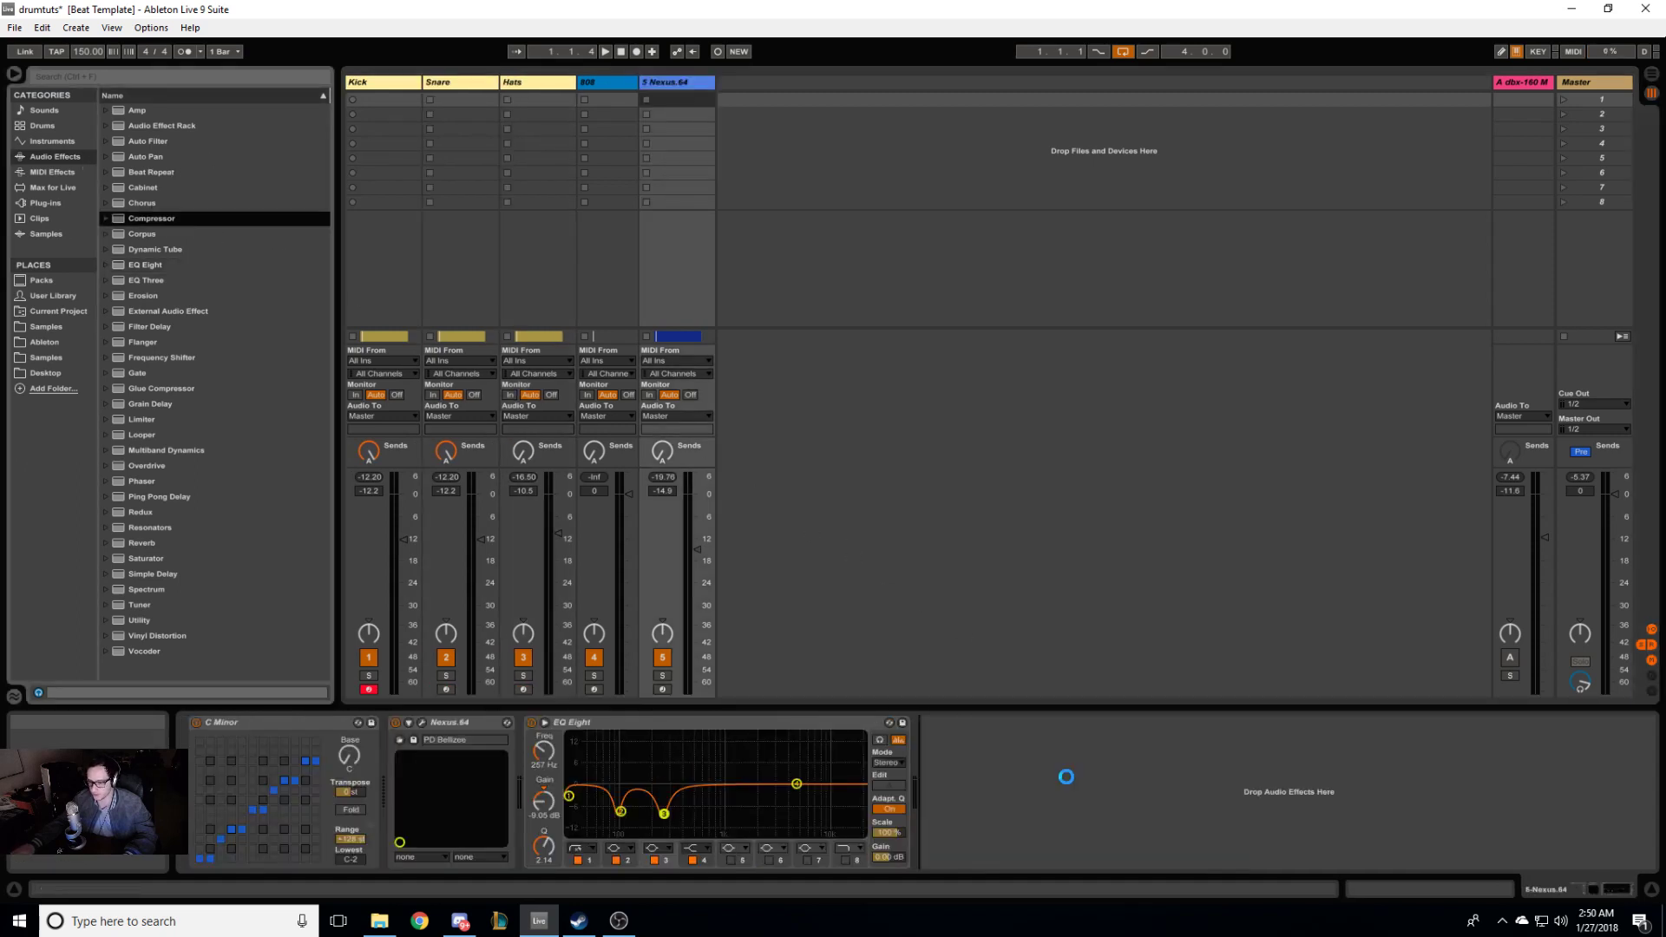
pyautogui.click(941, 722)
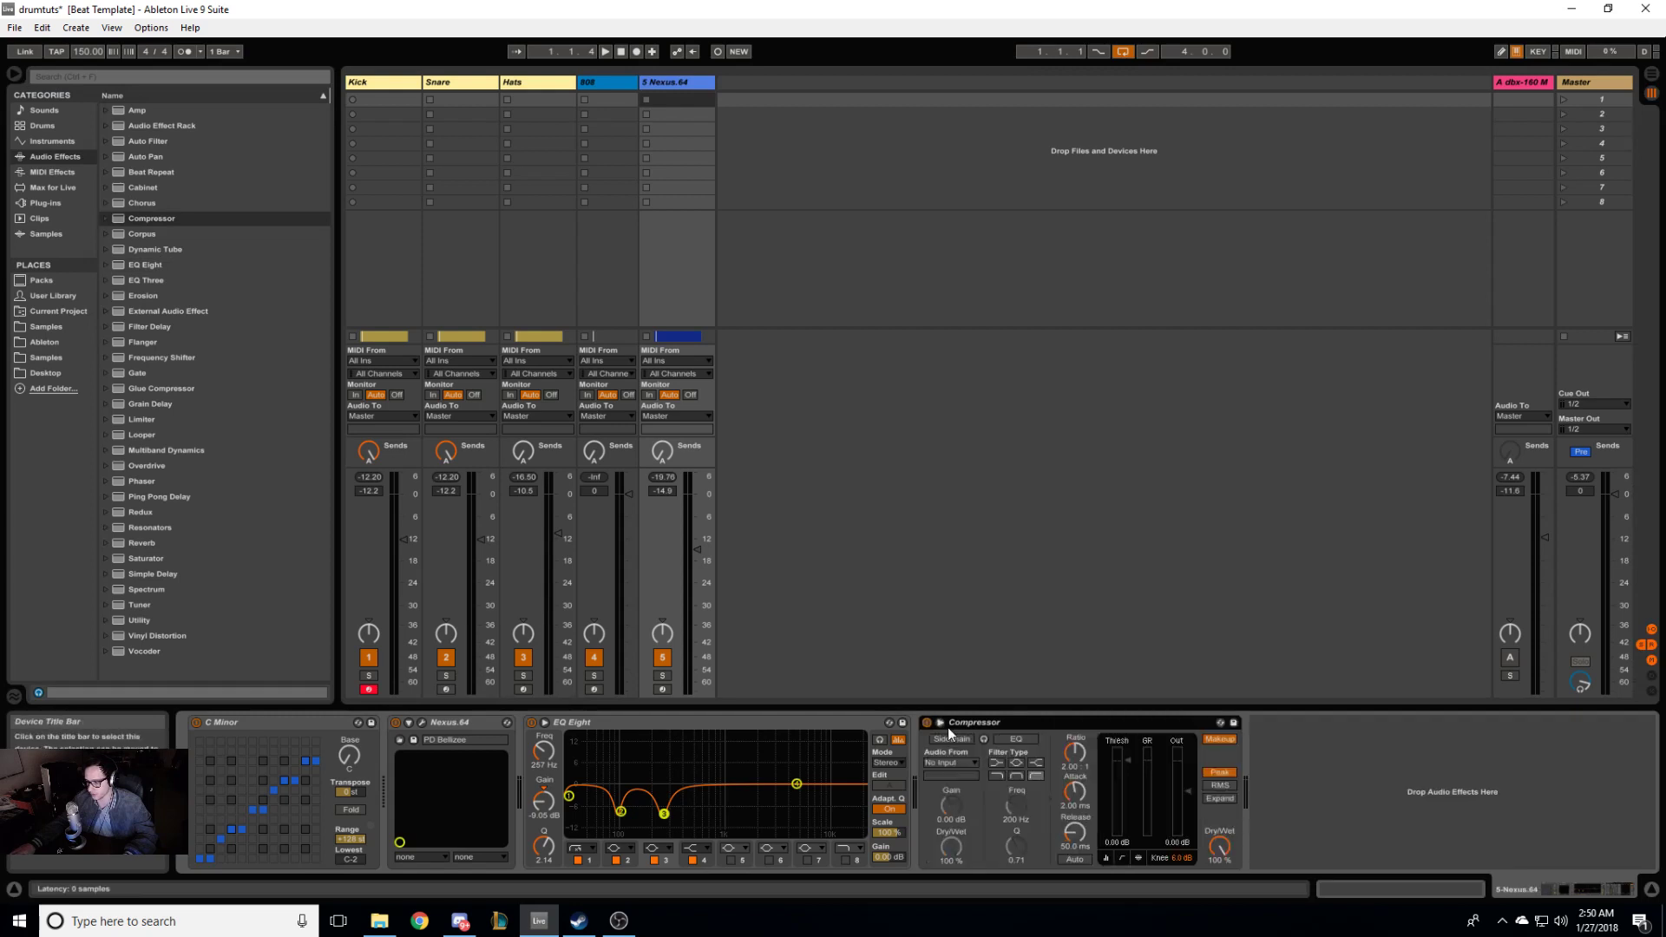
pyautogui.click(965, 761)
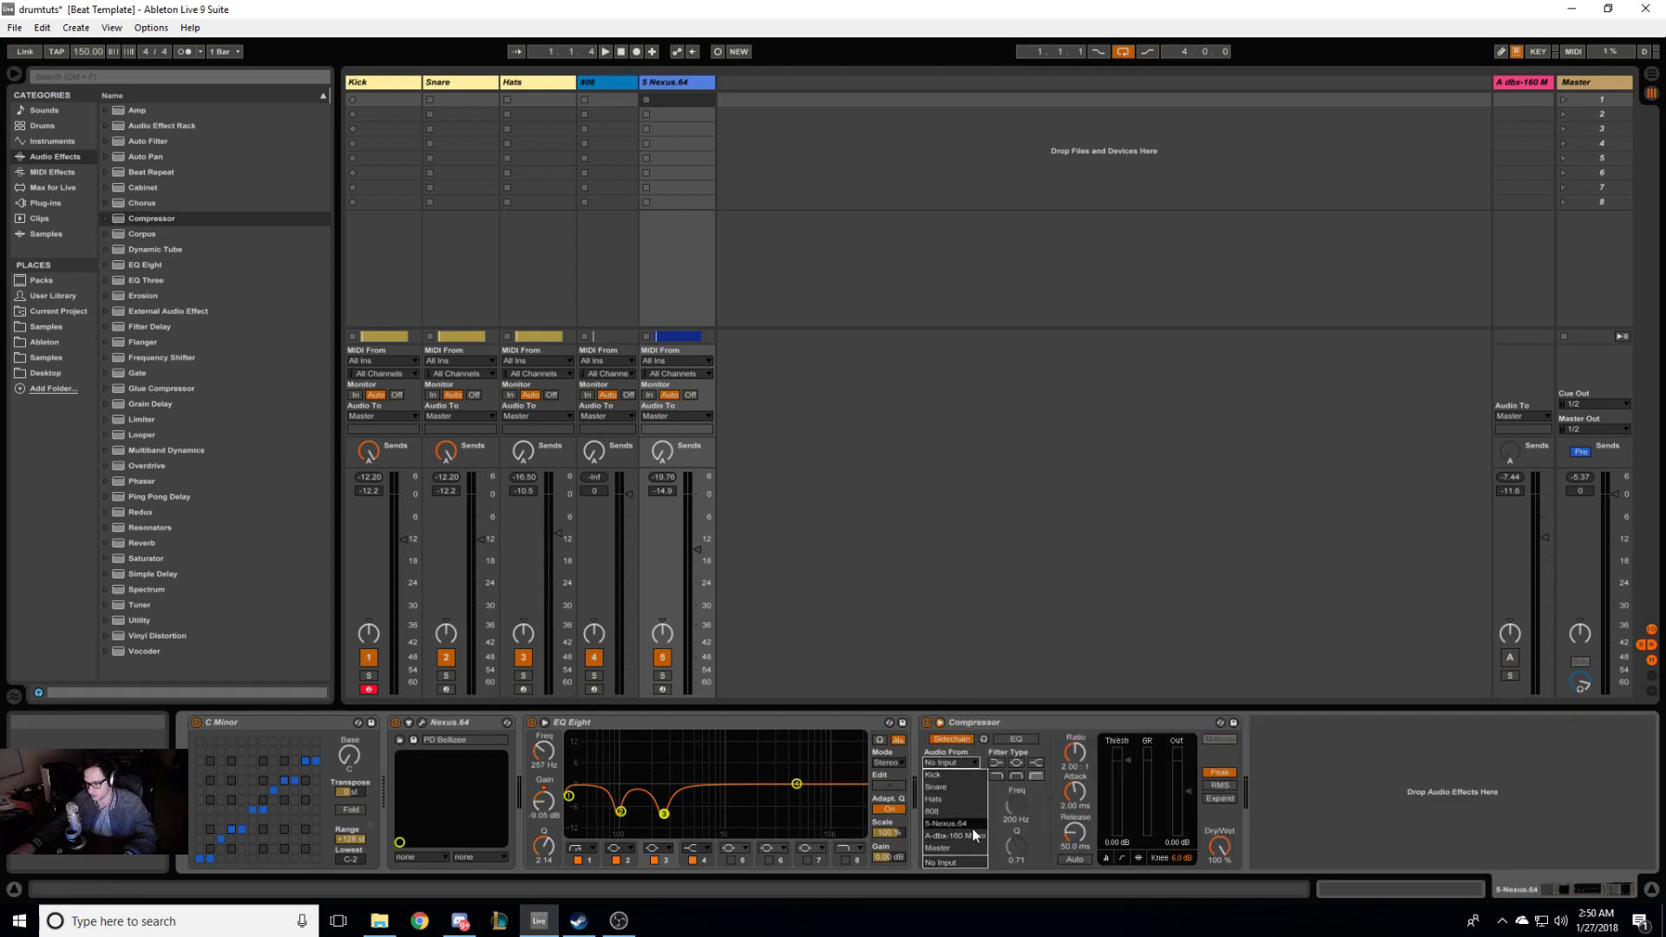
pyautogui.click(940, 774)
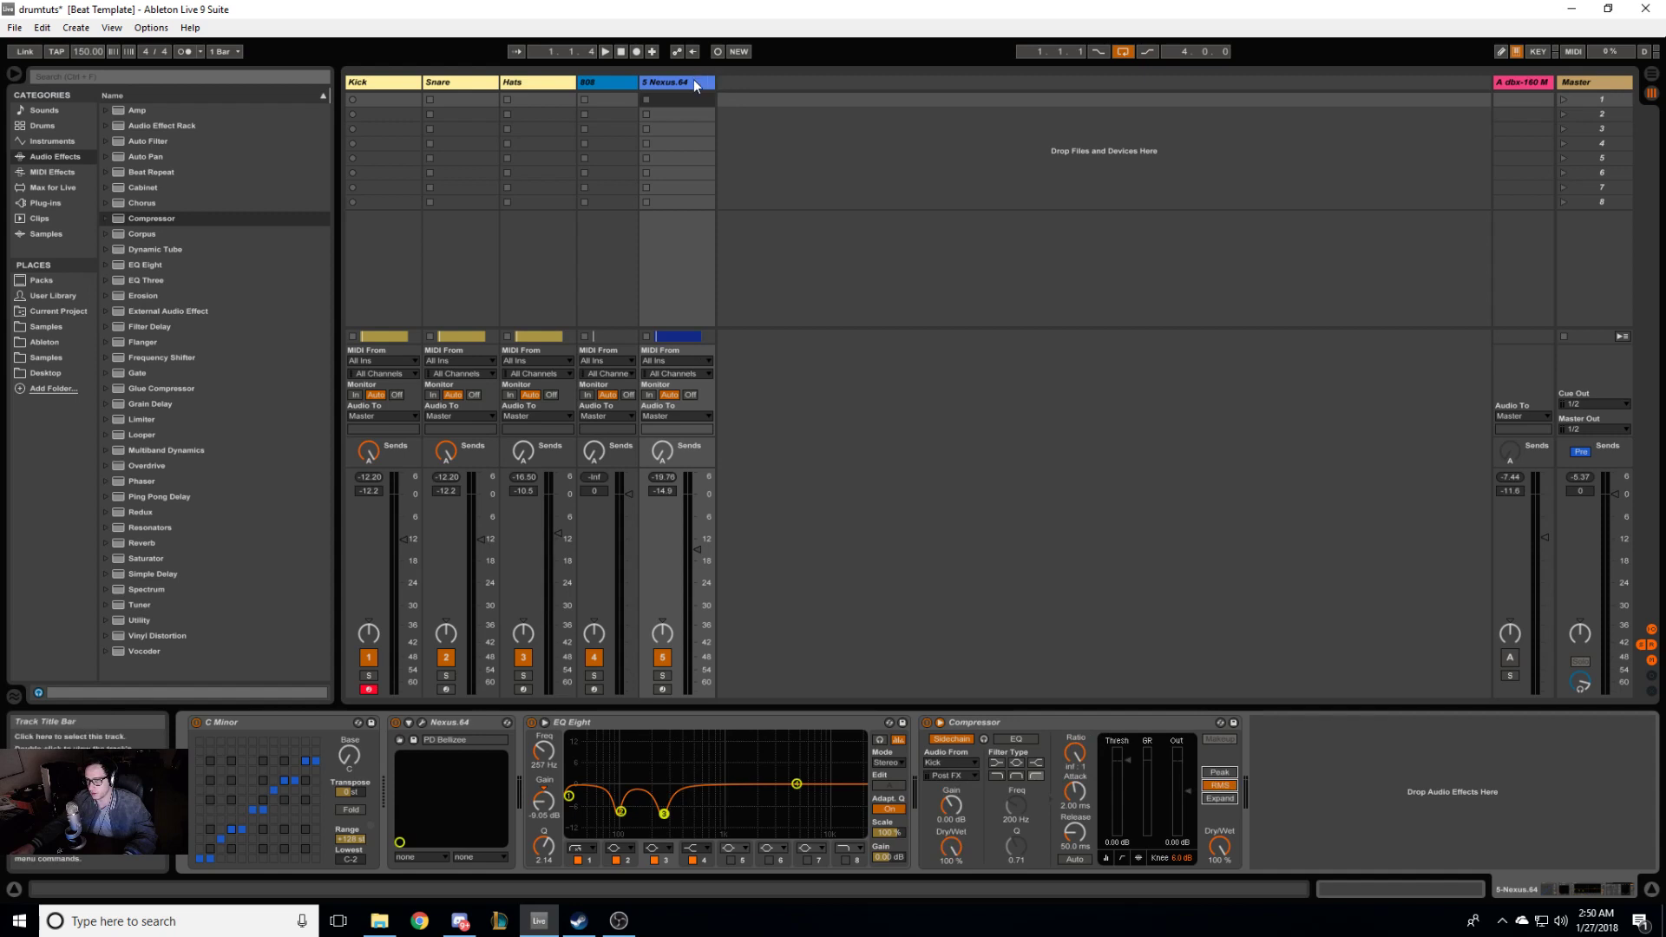
pyautogui.press('space')
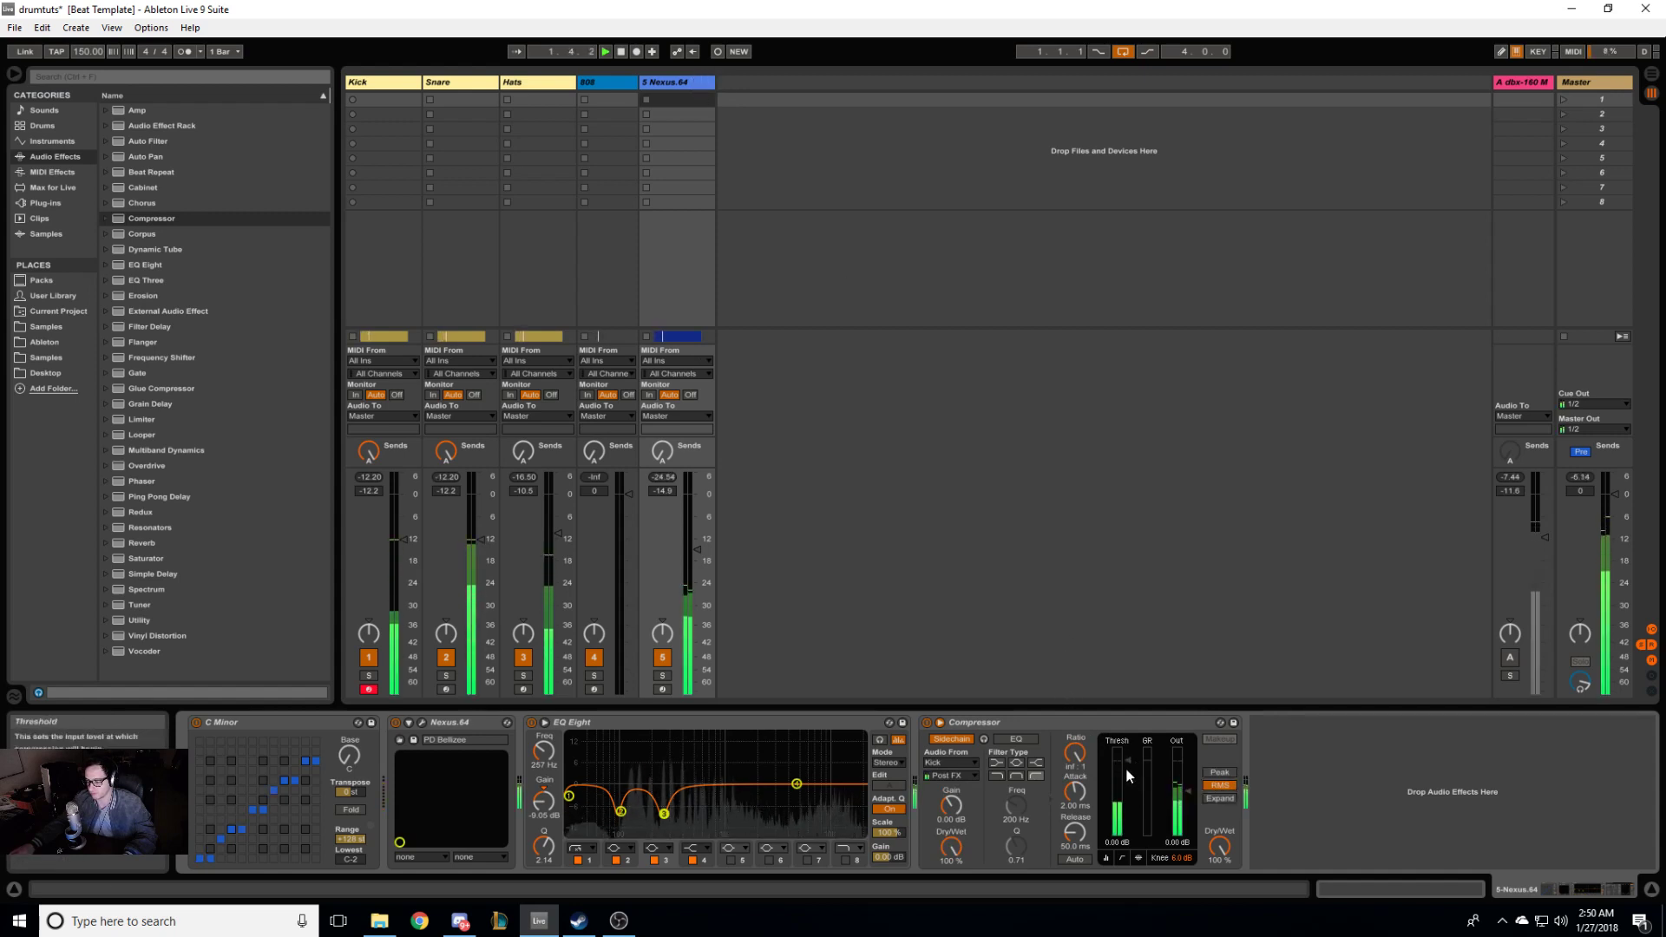
# Step: Lower the Nexus.64 Compressor's threshold to -21.3 dB, raise the track to -8.3 dB, and stop playback
pyautogui.moveTo(1128, 781); pyautogui.dragTo(1128, 811)
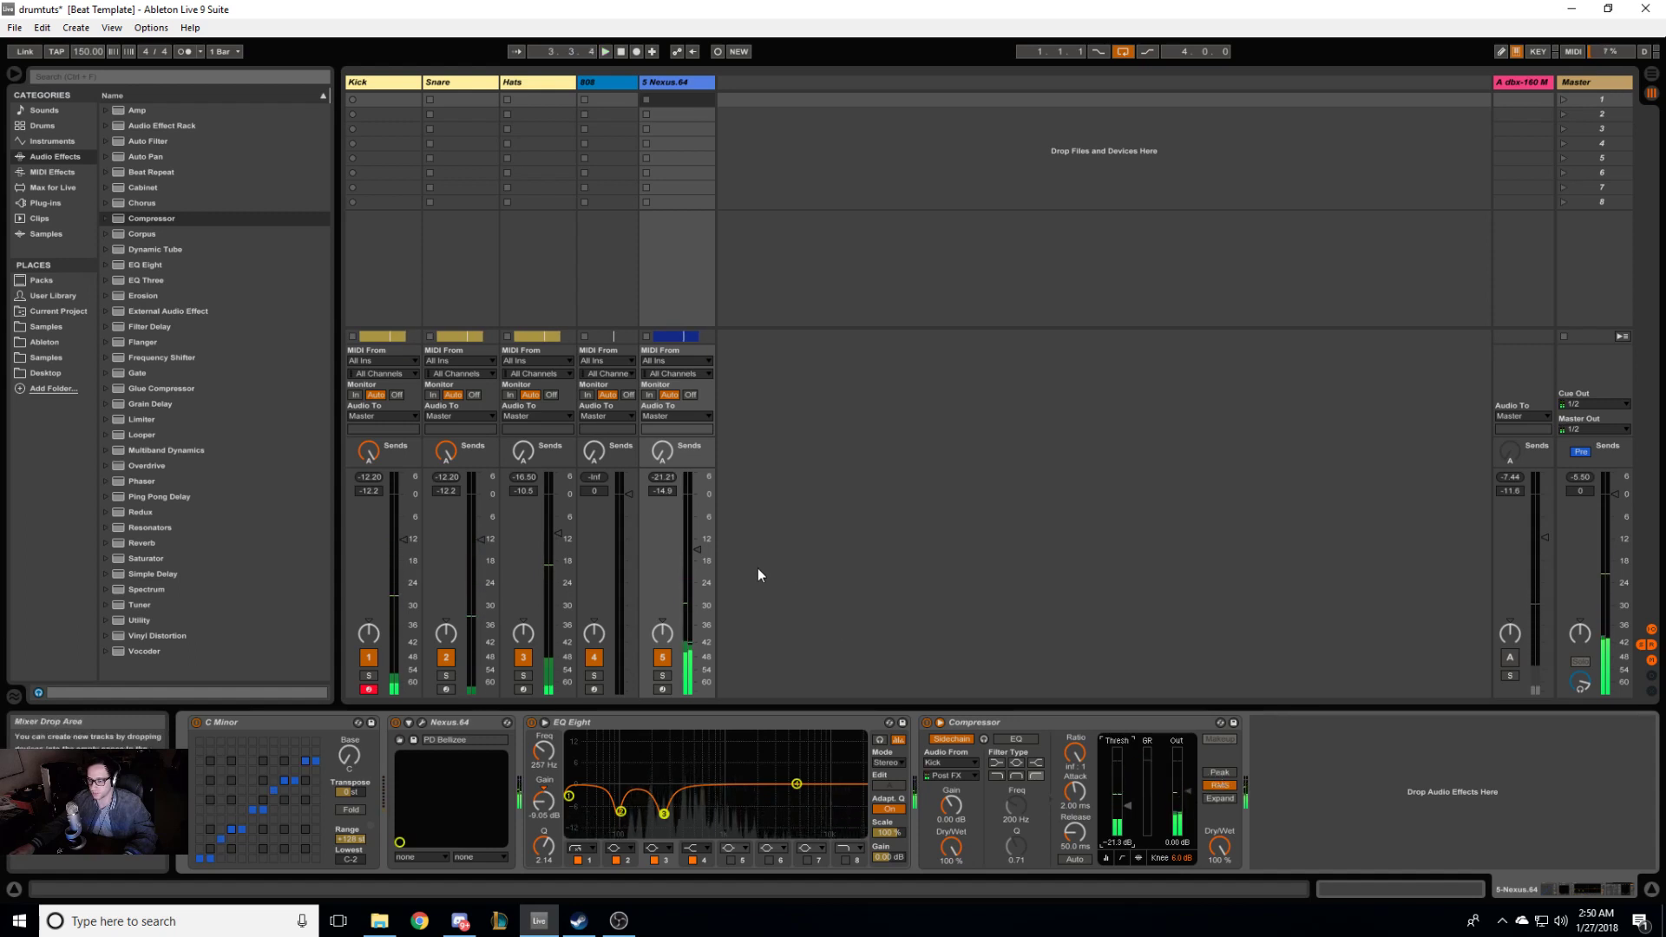
pyautogui.moveTo(695, 552); pyautogui.dragTo(695, 525)
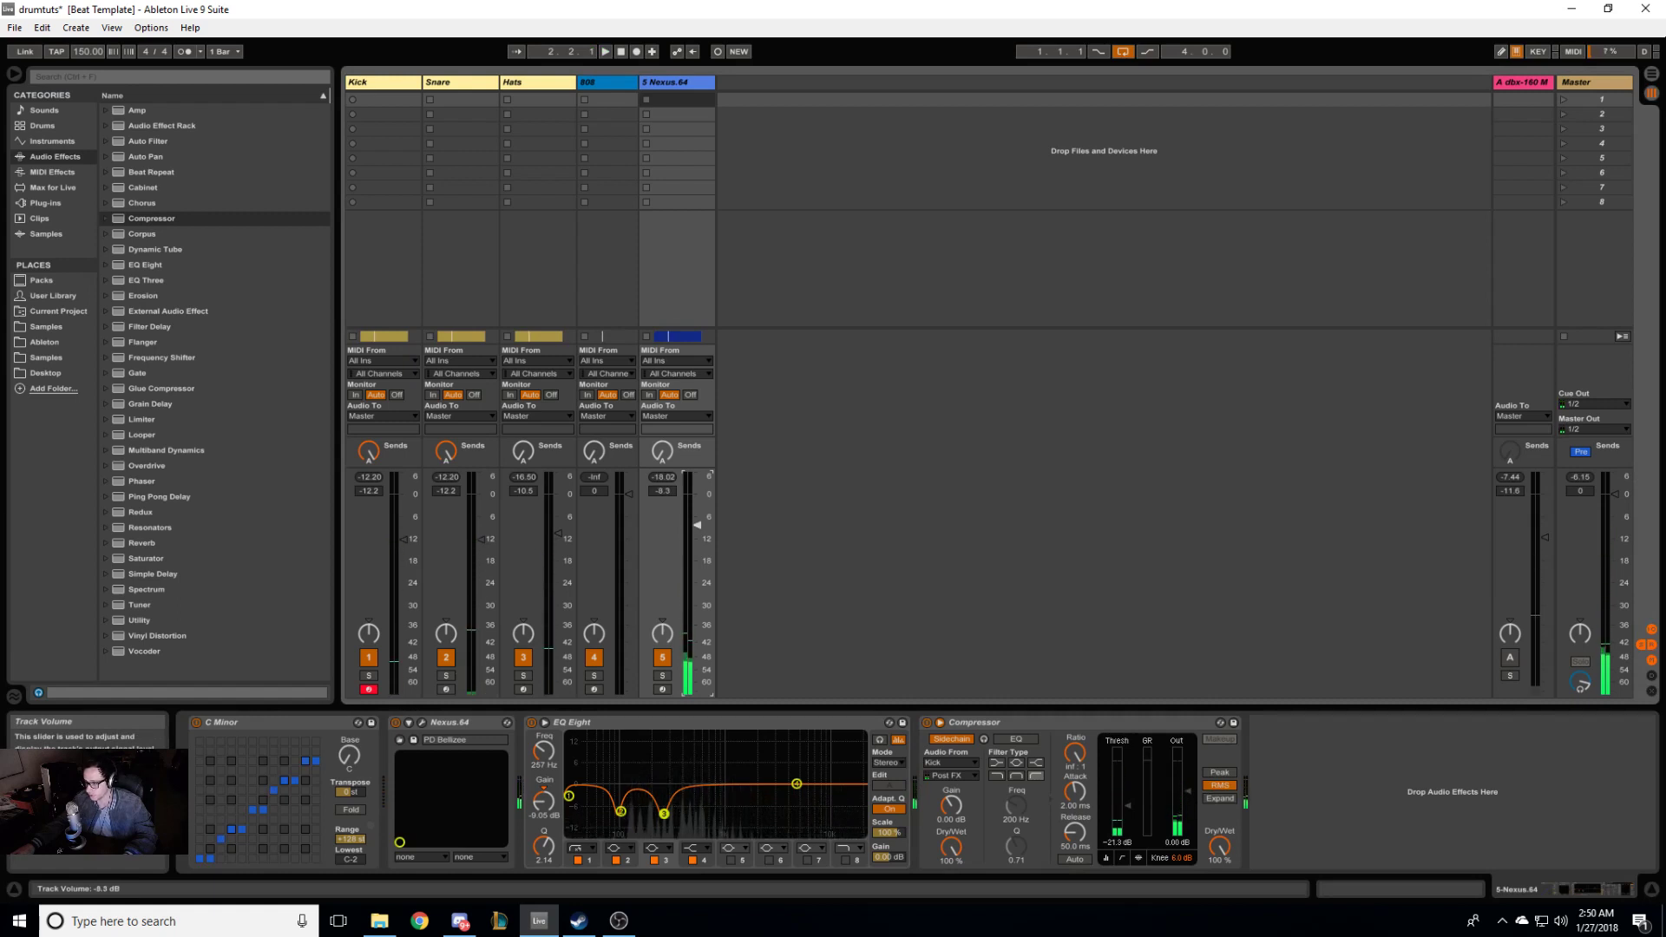
pyautogui.press('space')
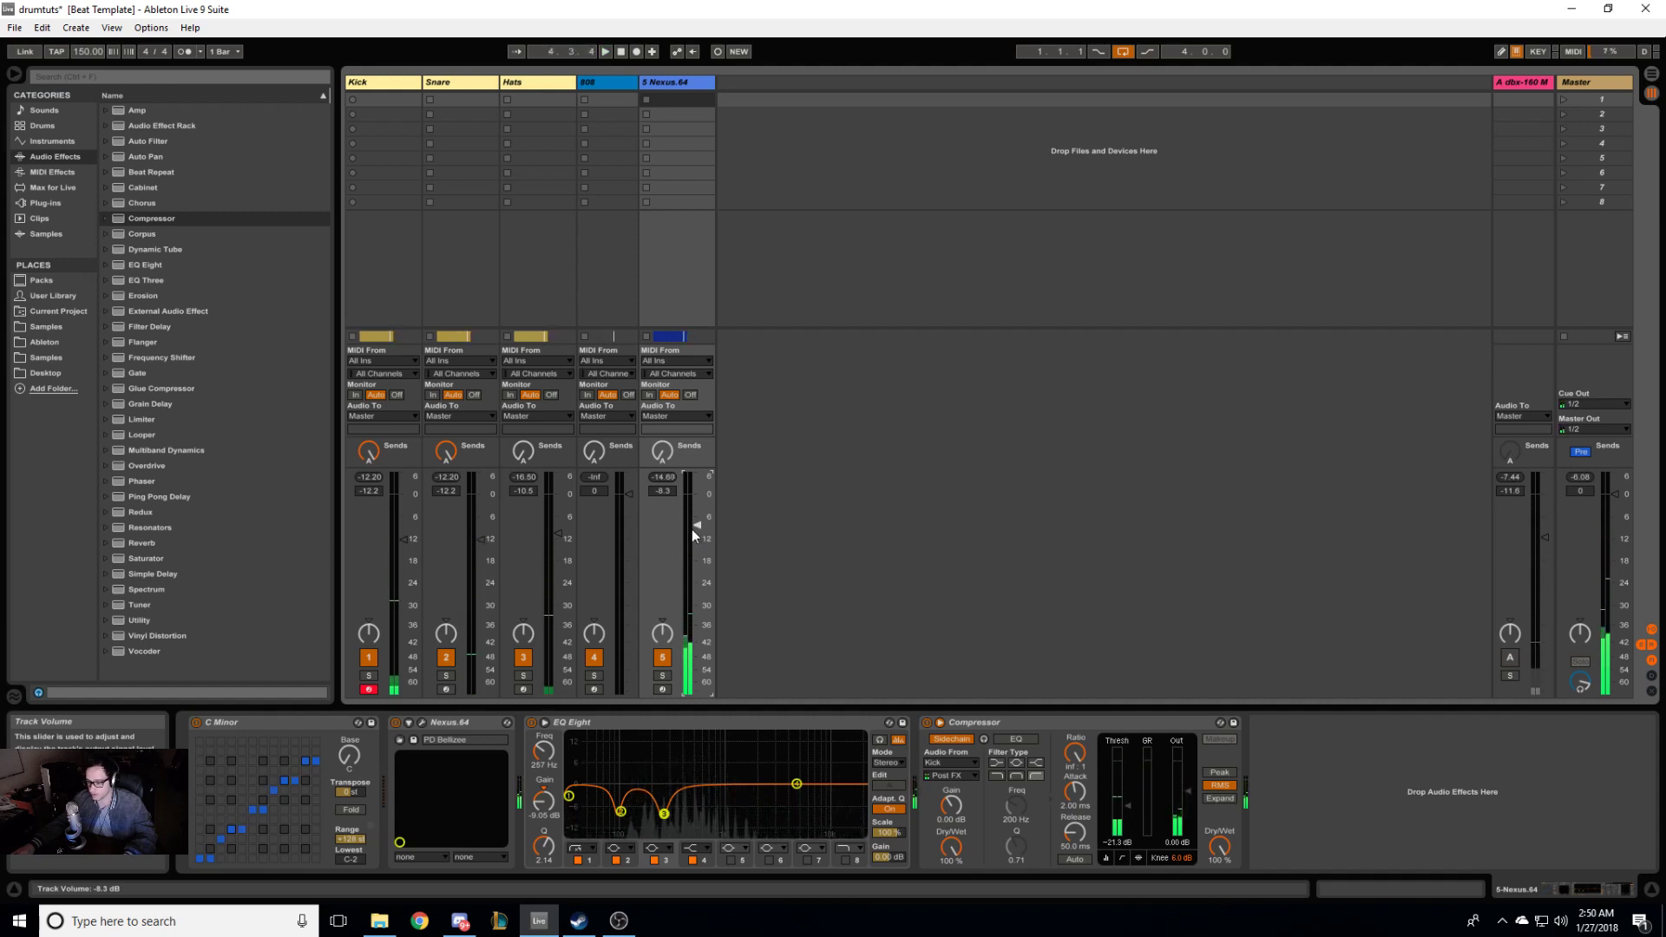
# Step: Bypass the processing on the Kick, Snare and Hats tracks, including the EQ Eight on Hats
pyautogui.click(607, 86)
pyautogui.click(538, 87)
pyautogui.click(441, 88)
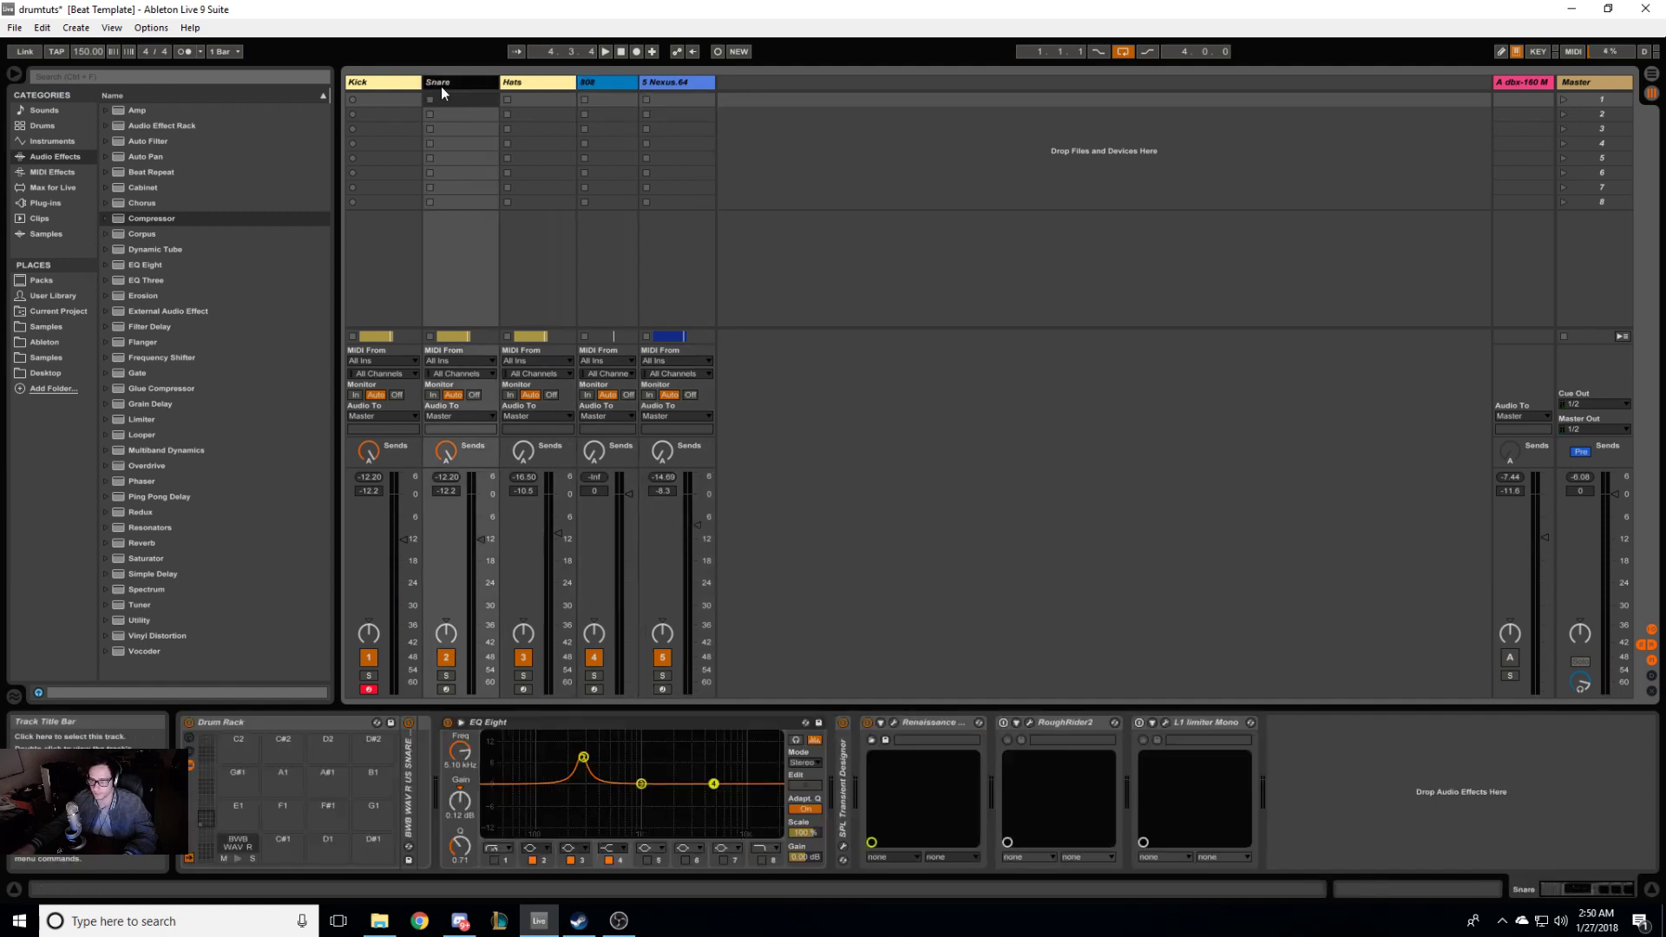
pyautogui.click(366, 81)
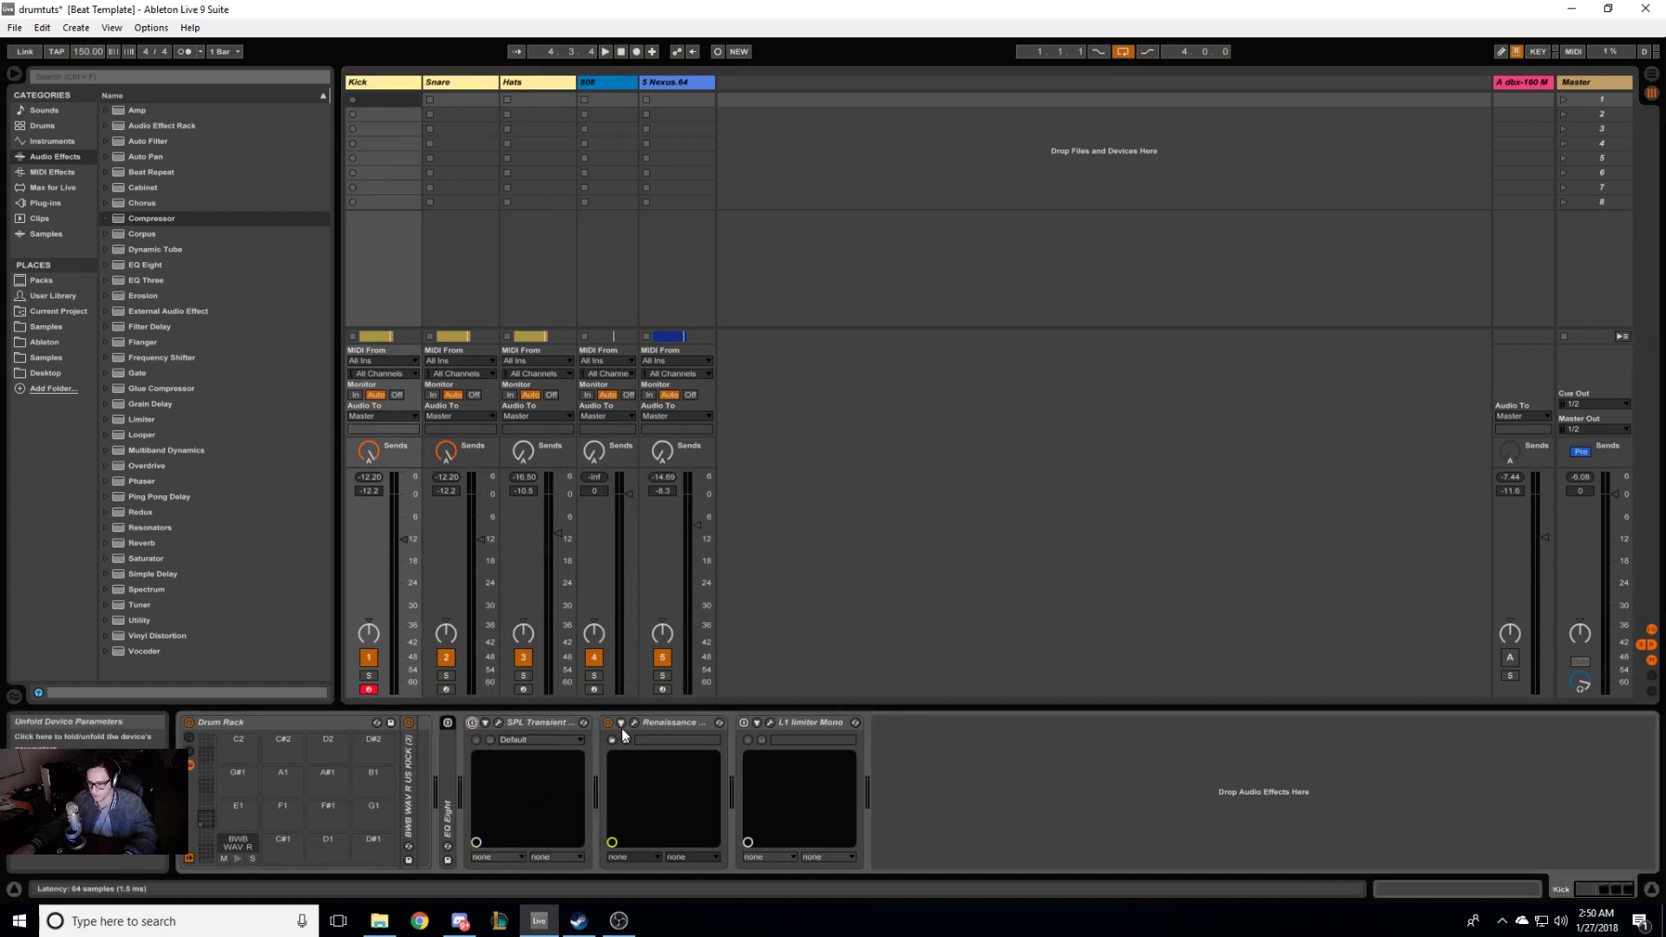
pyautogui.click(455, 82)
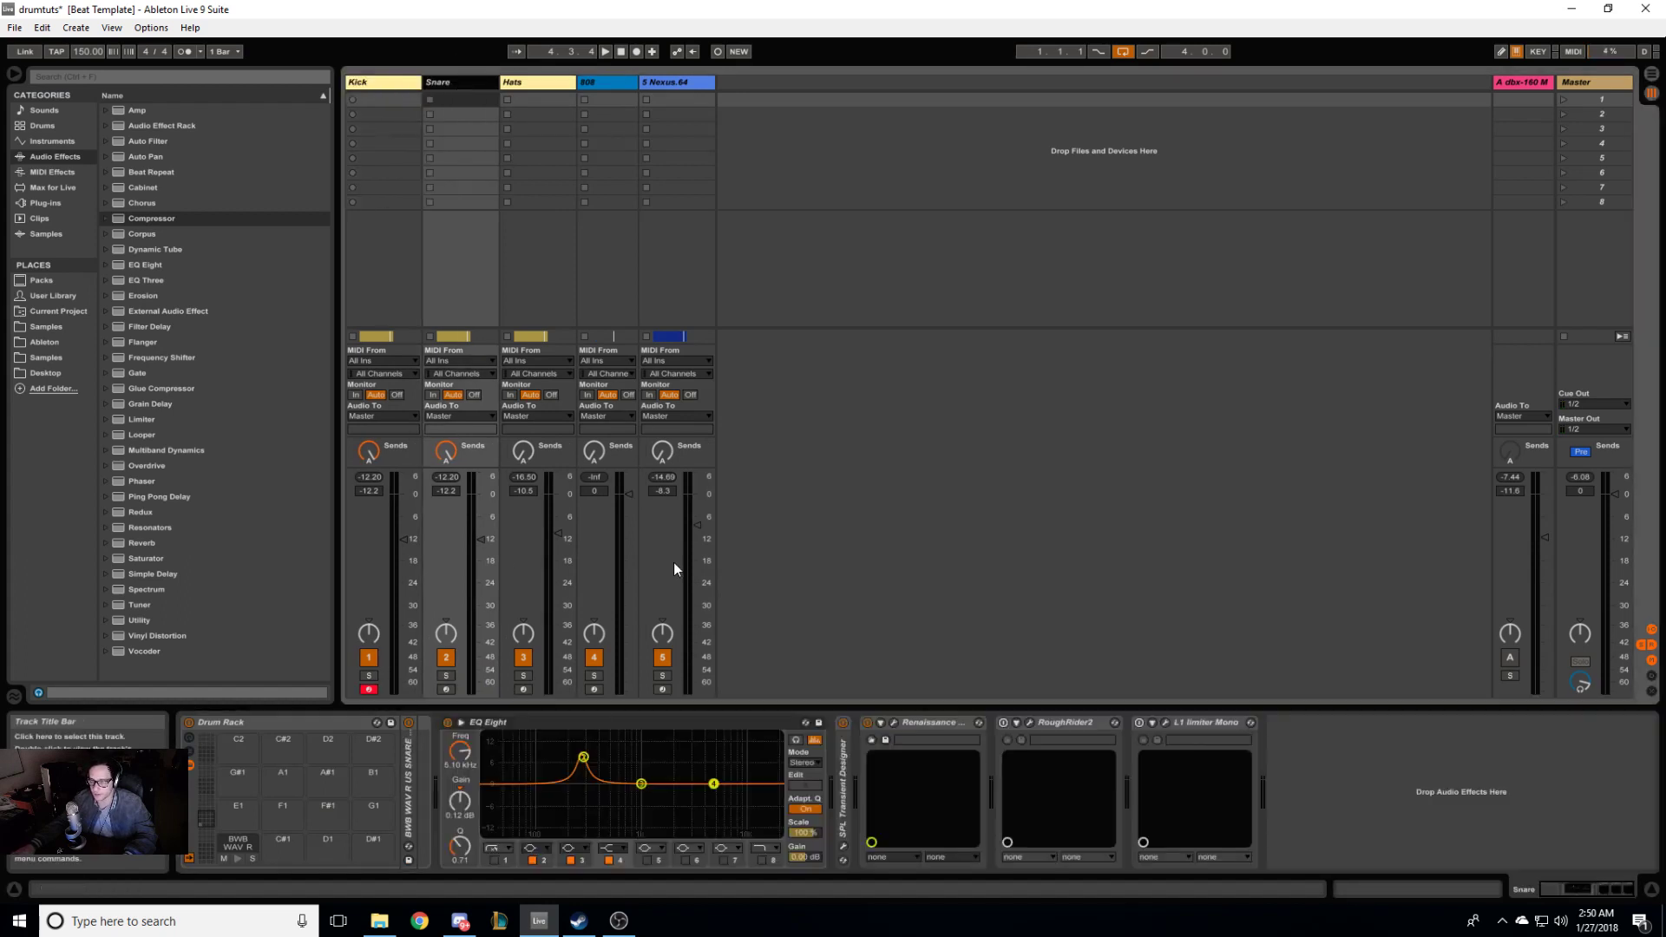
pyautogui.click(859, 727)
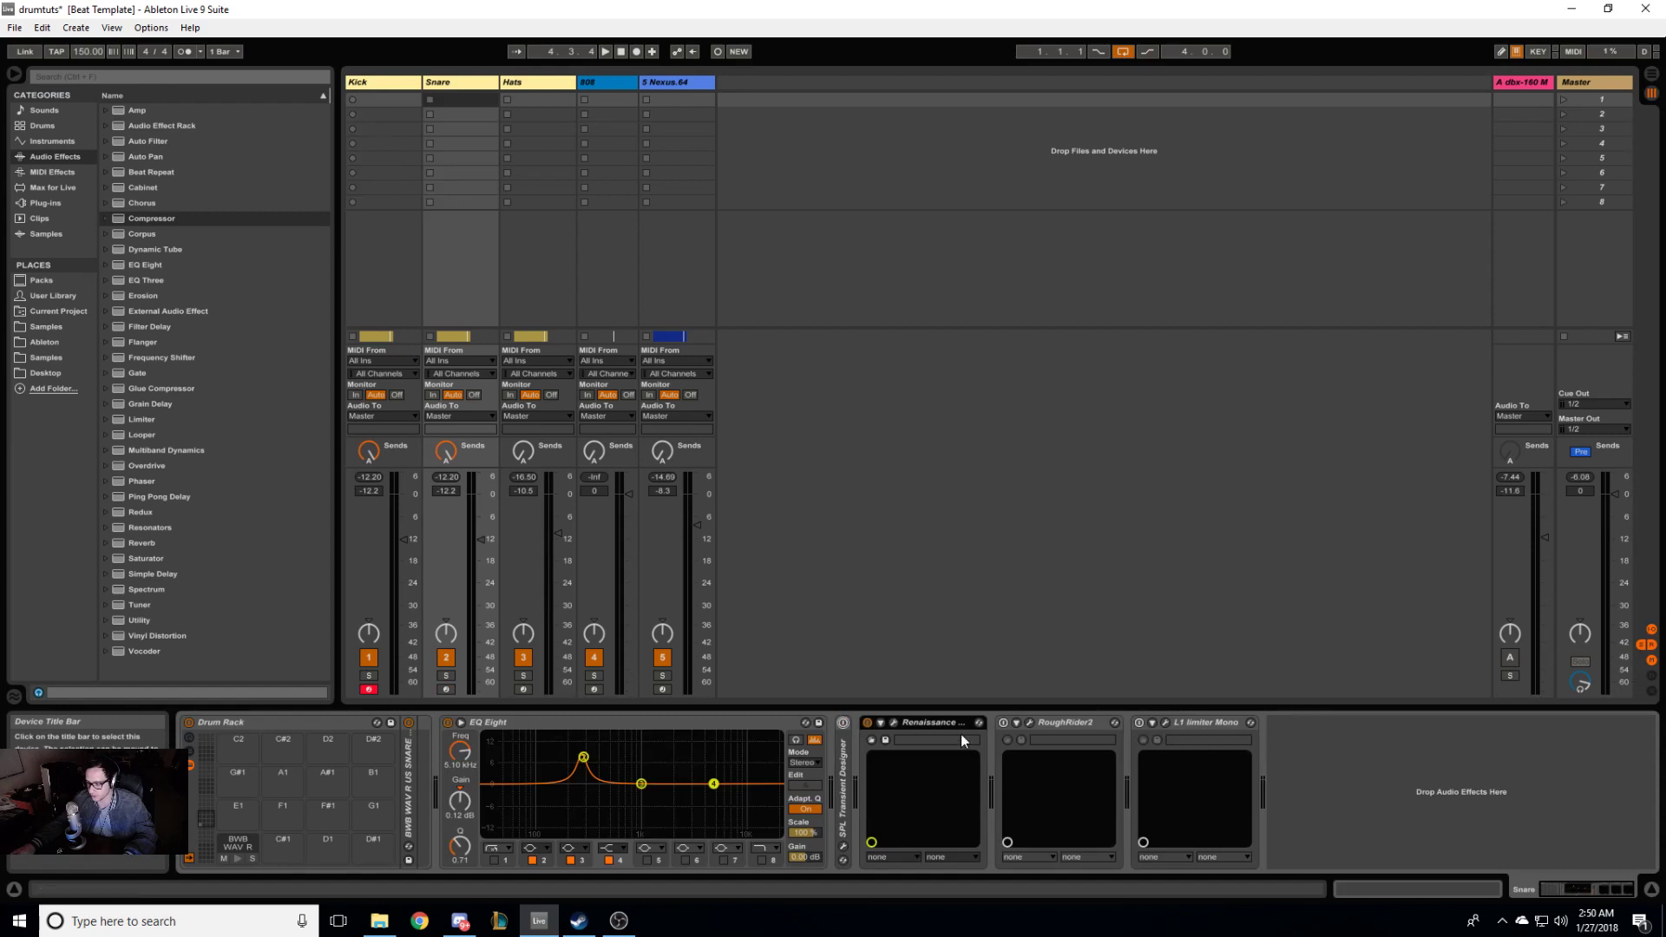
pyautogui.click(528, 83)
pyautogui.click(871, 722)
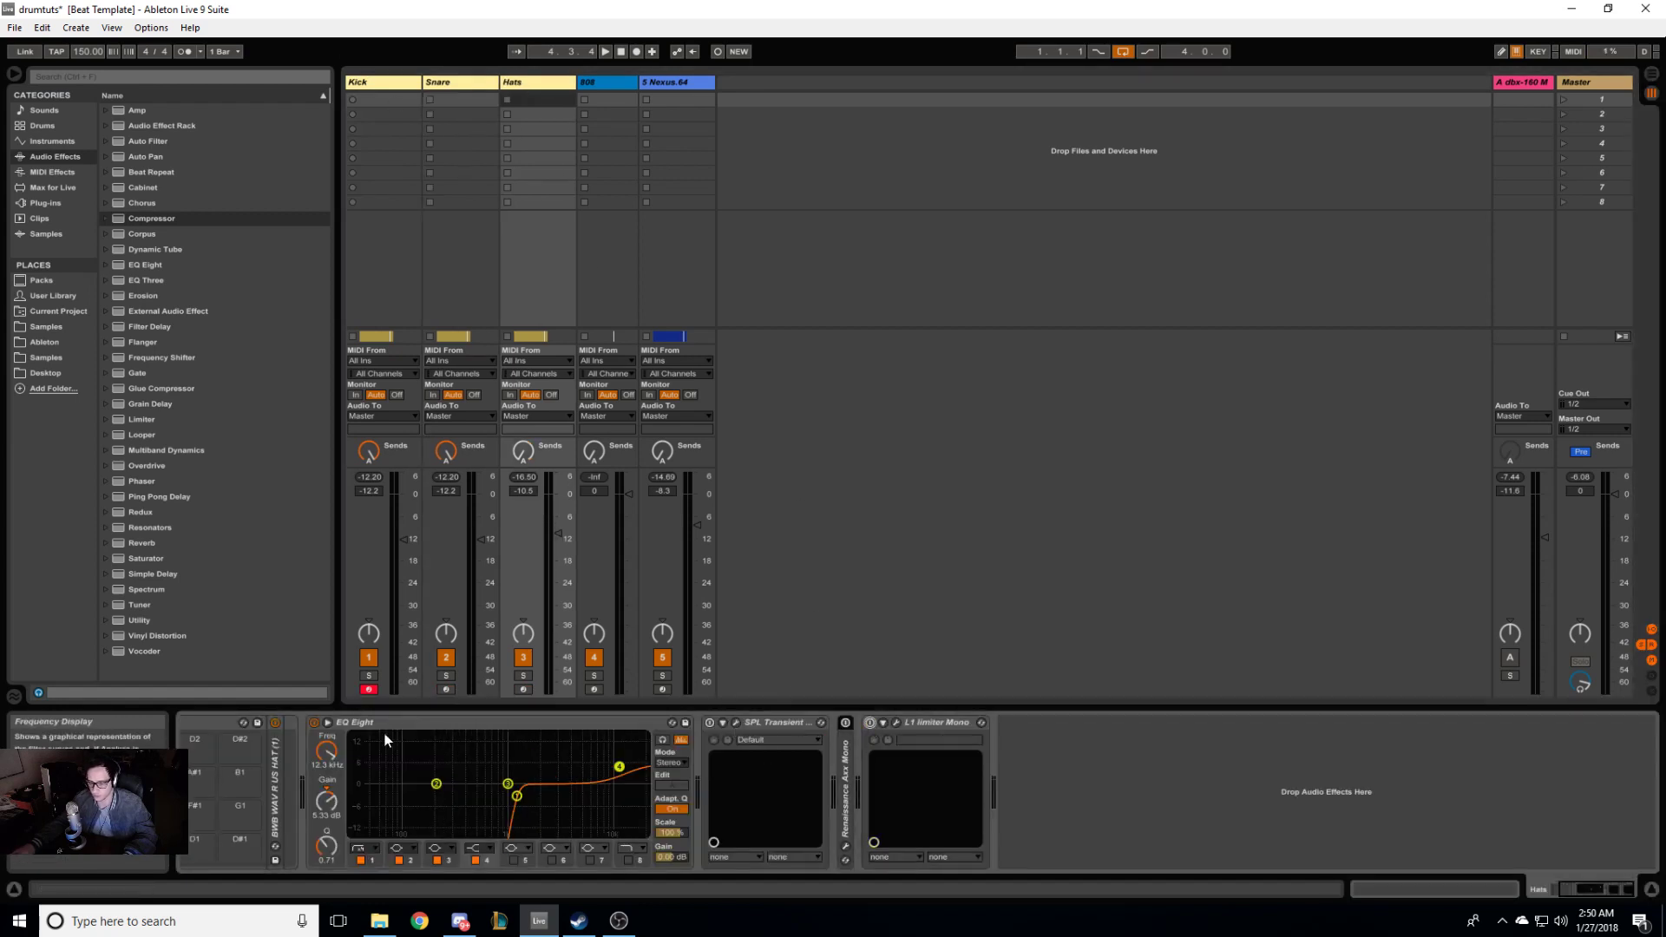
pyautogui.click(315, 723)
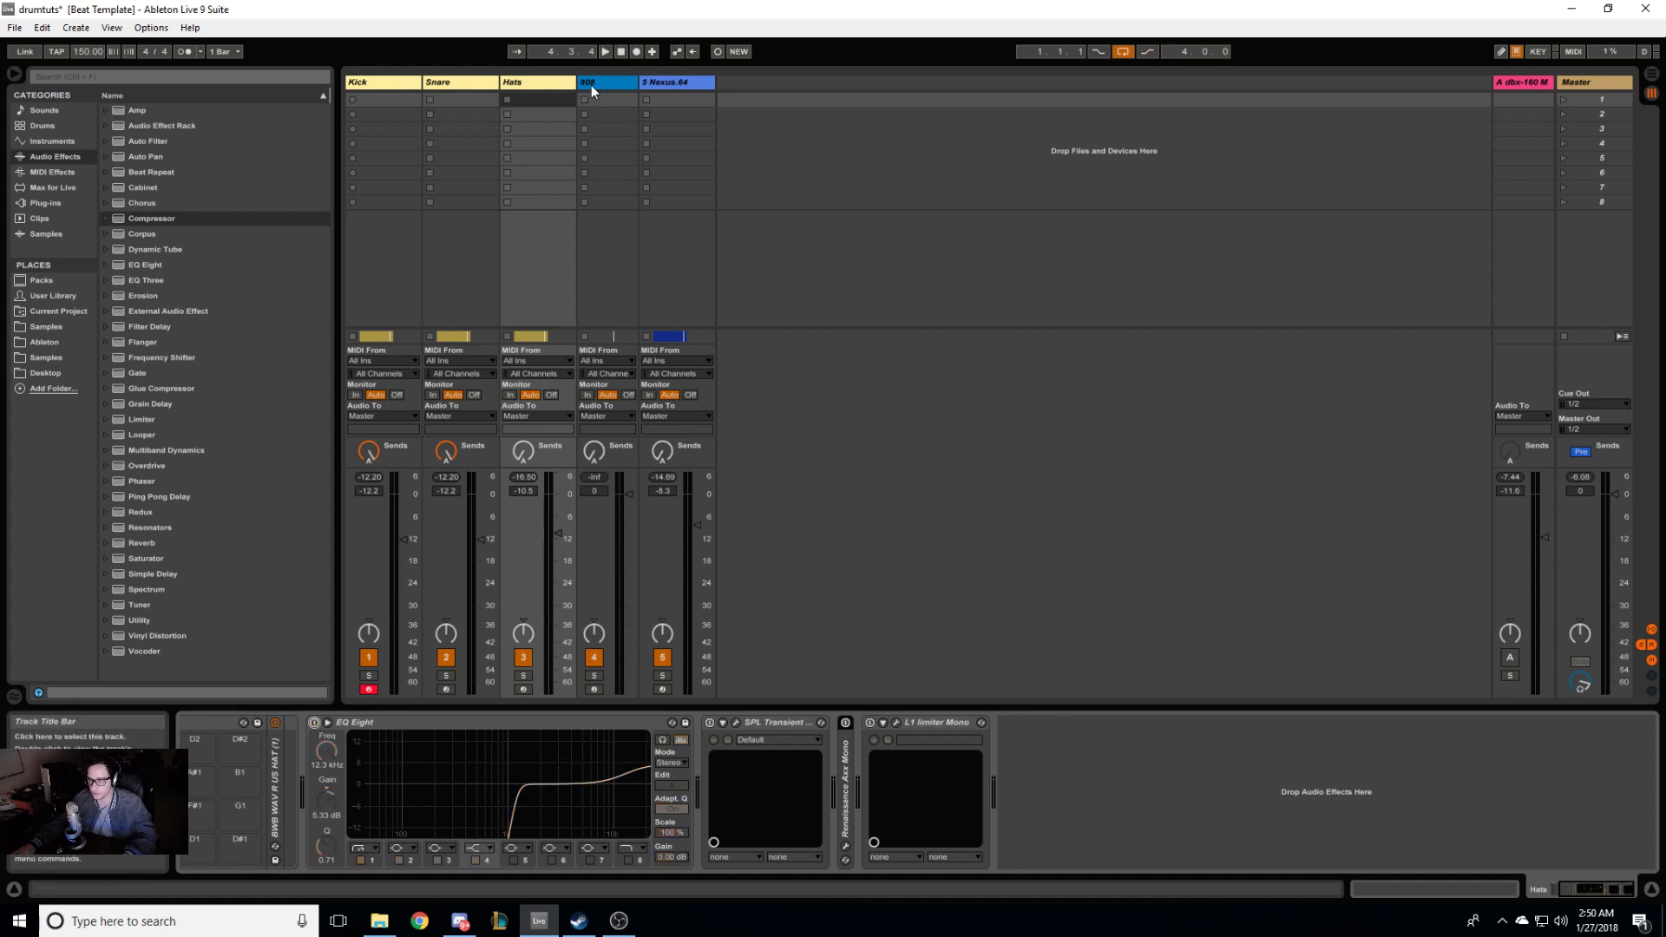
# Step: Bypass the EQ Eight and Compressor on Nexus.64, and check the device chains of the 808, Hats, Snare and Kick tracks
pyautogui.click(674, 90)
pyautogui.click(532, 721)
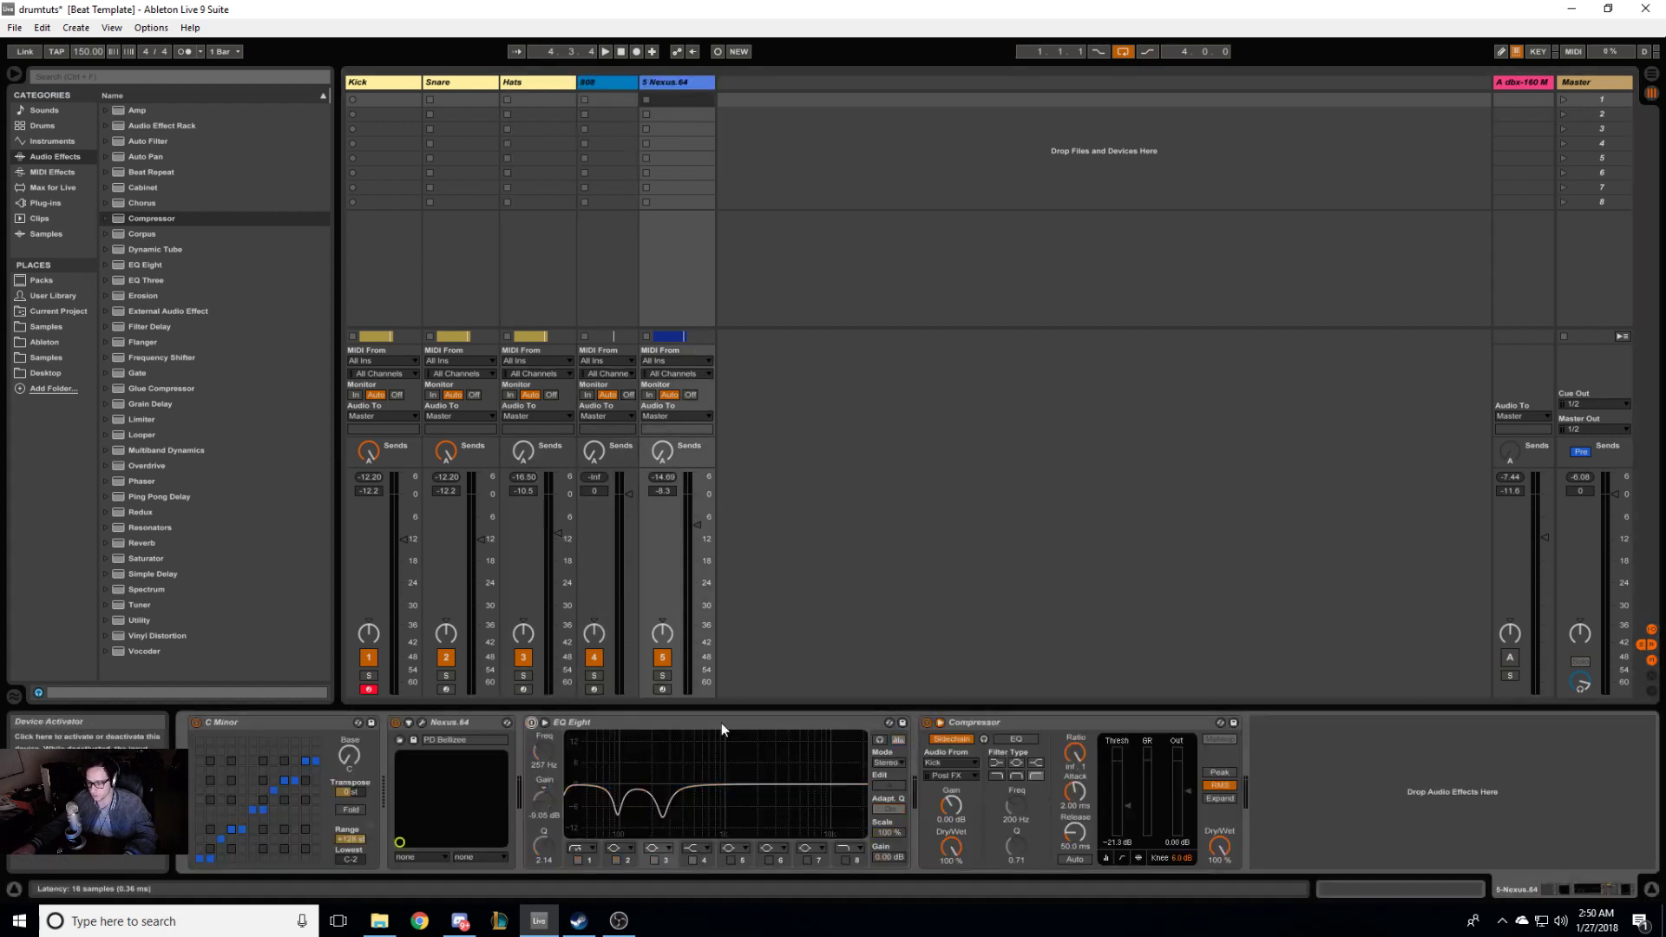
pyautogui.click(928, 723)
pyautogui.click(595, 85)
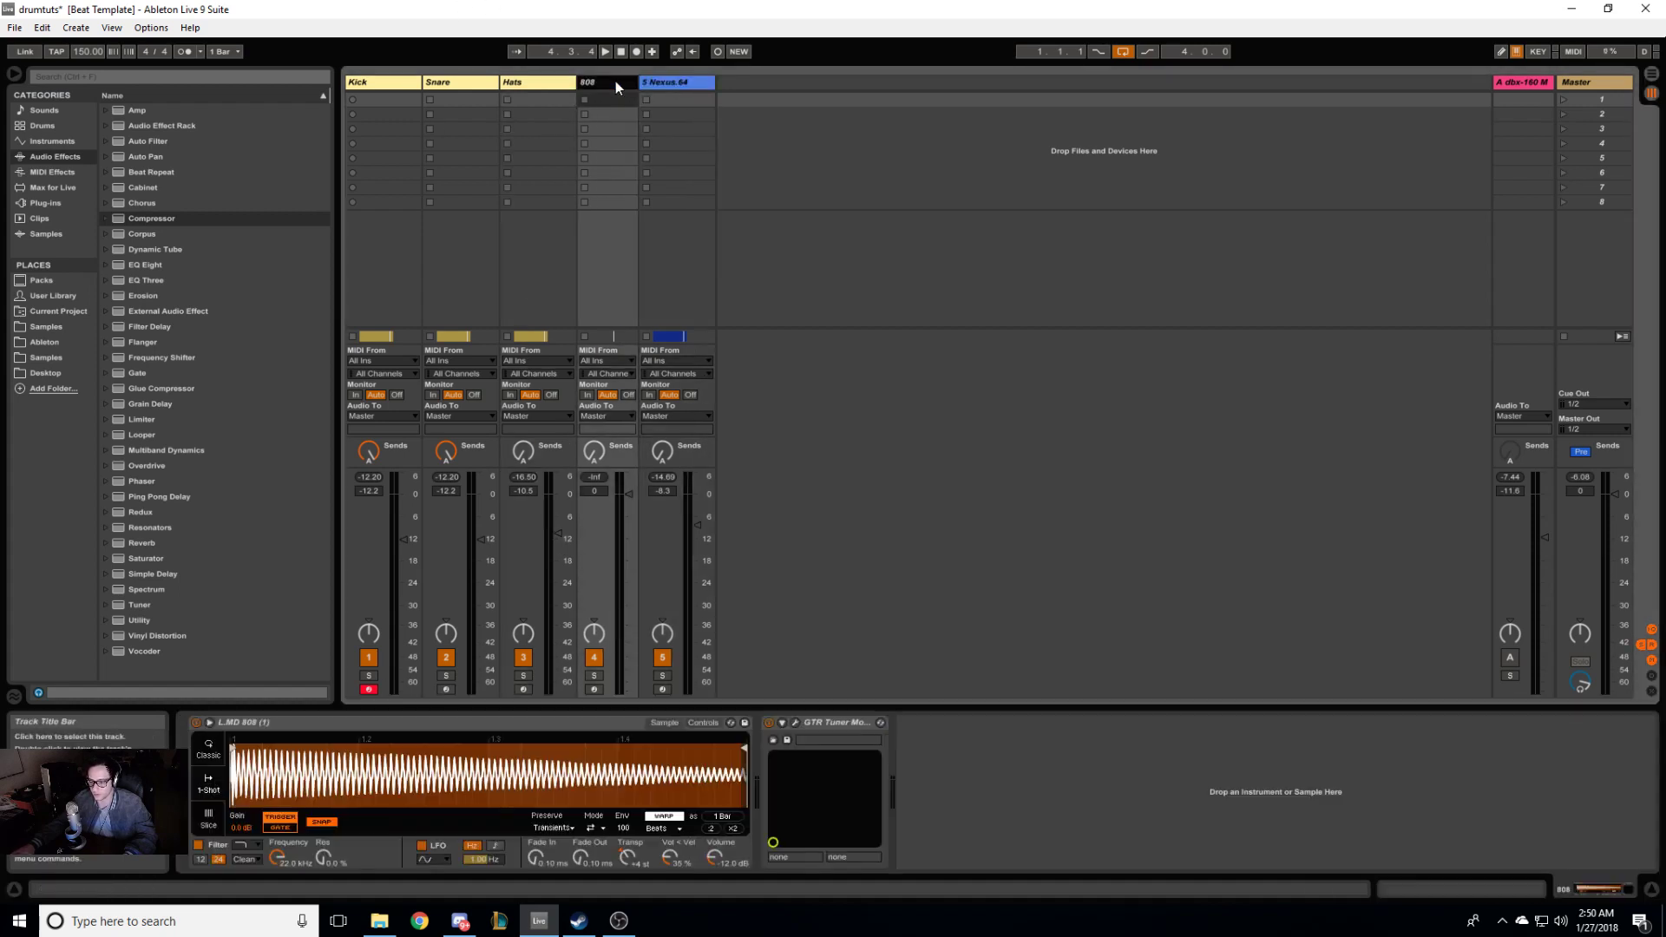
pyautogui.click(519, 85)
pyautogui.click(445, 86)
pyautogui.click(377, 85)
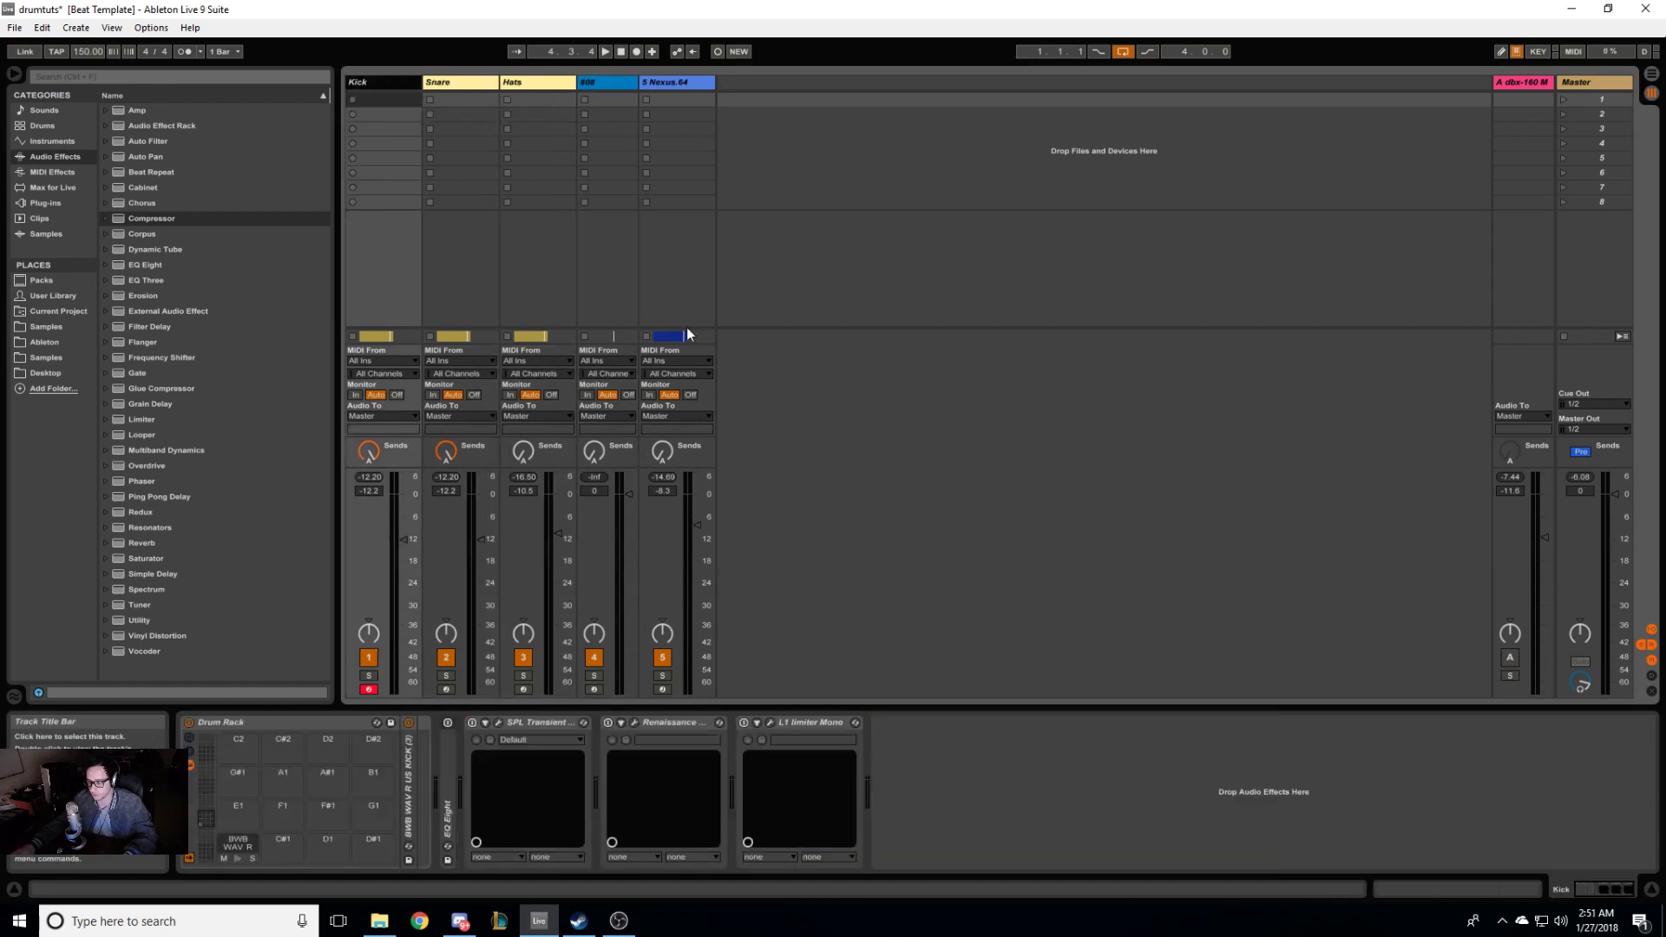
# Step: Bypass the Snare's Renaissance plug-in, deactivate return A, and play the unprocessed mix
pyautogui.click(476, 87)
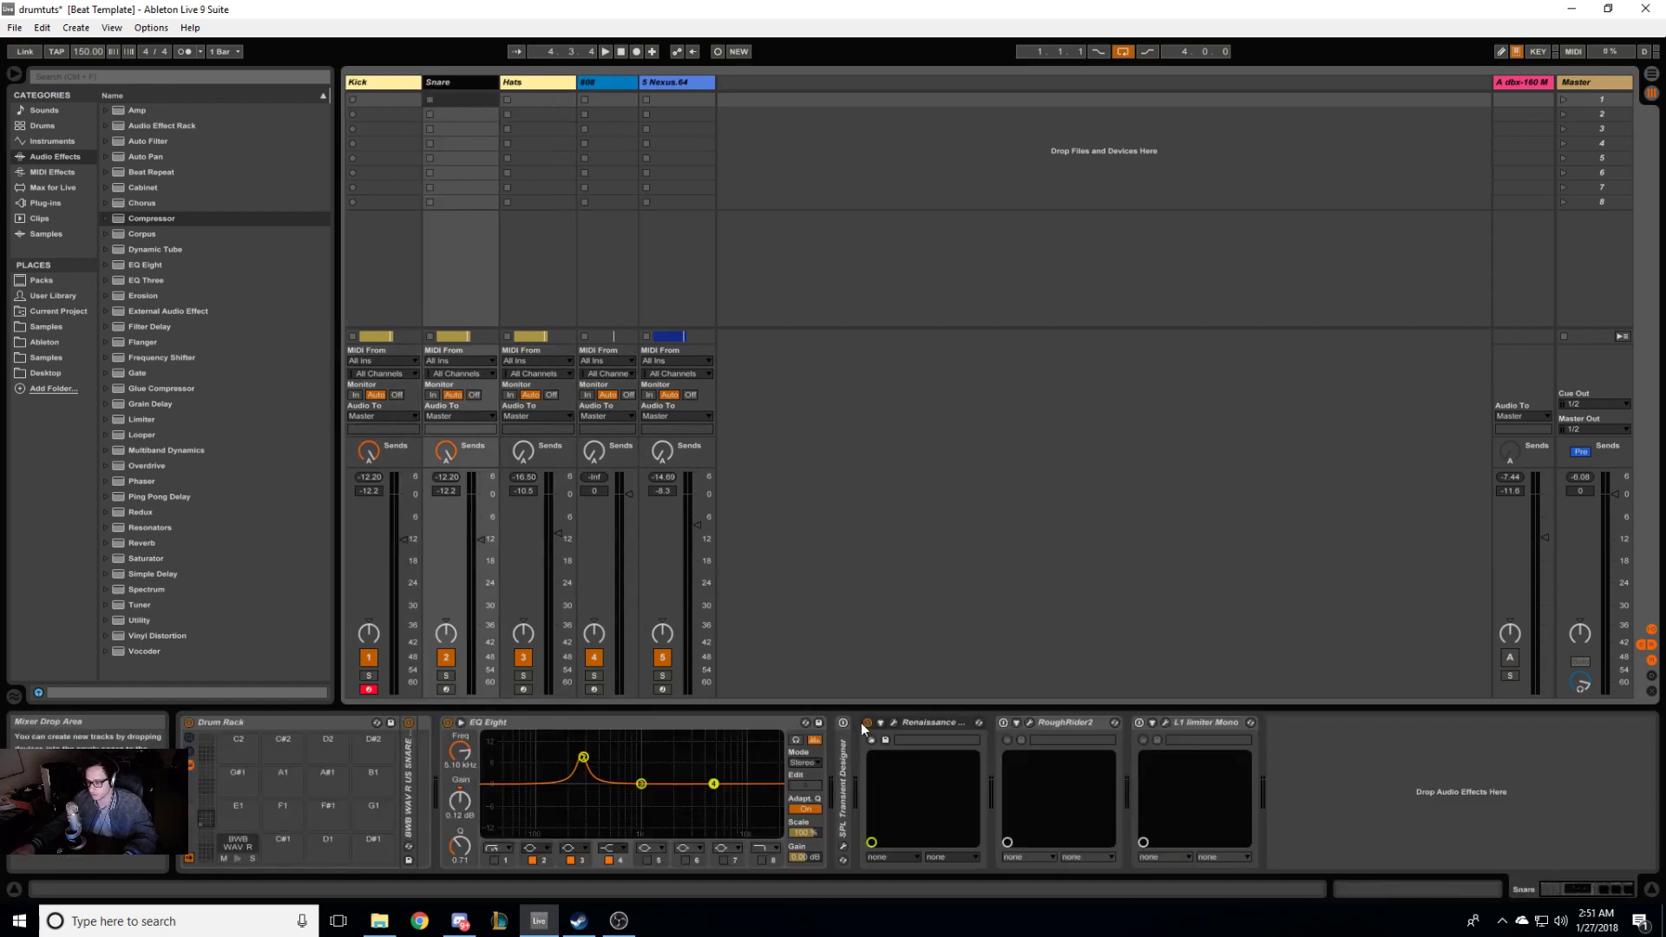
pyautogui.click(1513, 659)
pyautogui.click(1510, 660)
pyautogui.press('space')
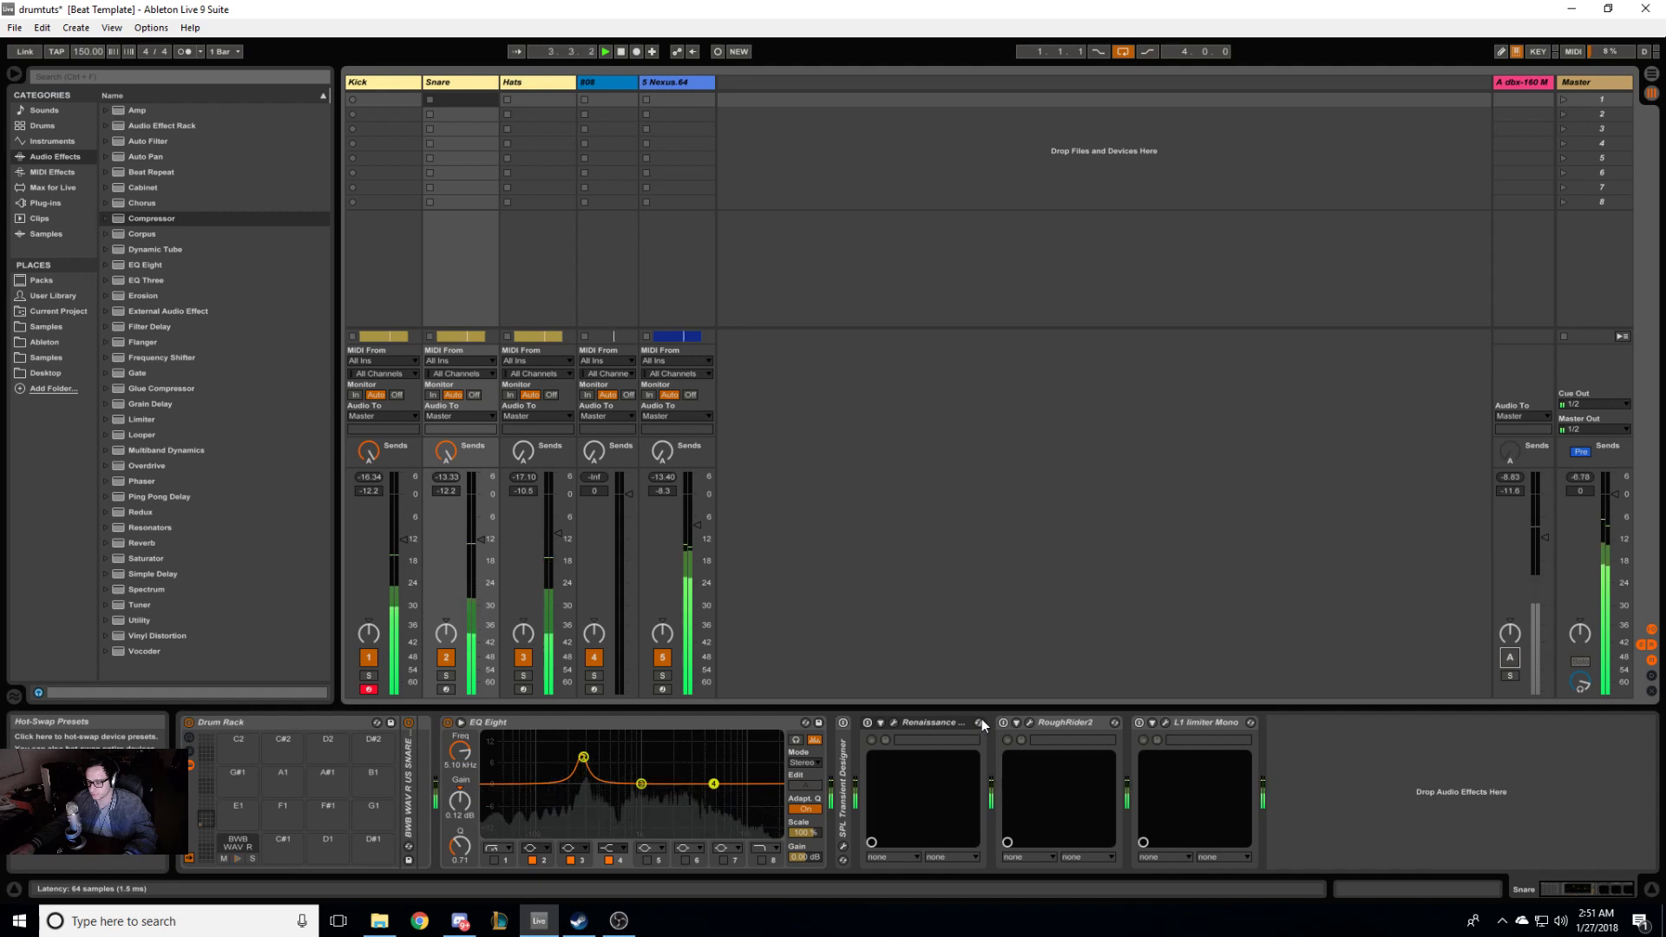
# Step: Reactivate the Snare's SPL Transient Designer, Renaissance and RoughRider2 plug-ins with playback stopped
pyautogui.click(845, 721)
pyautogui.click(877, 723)
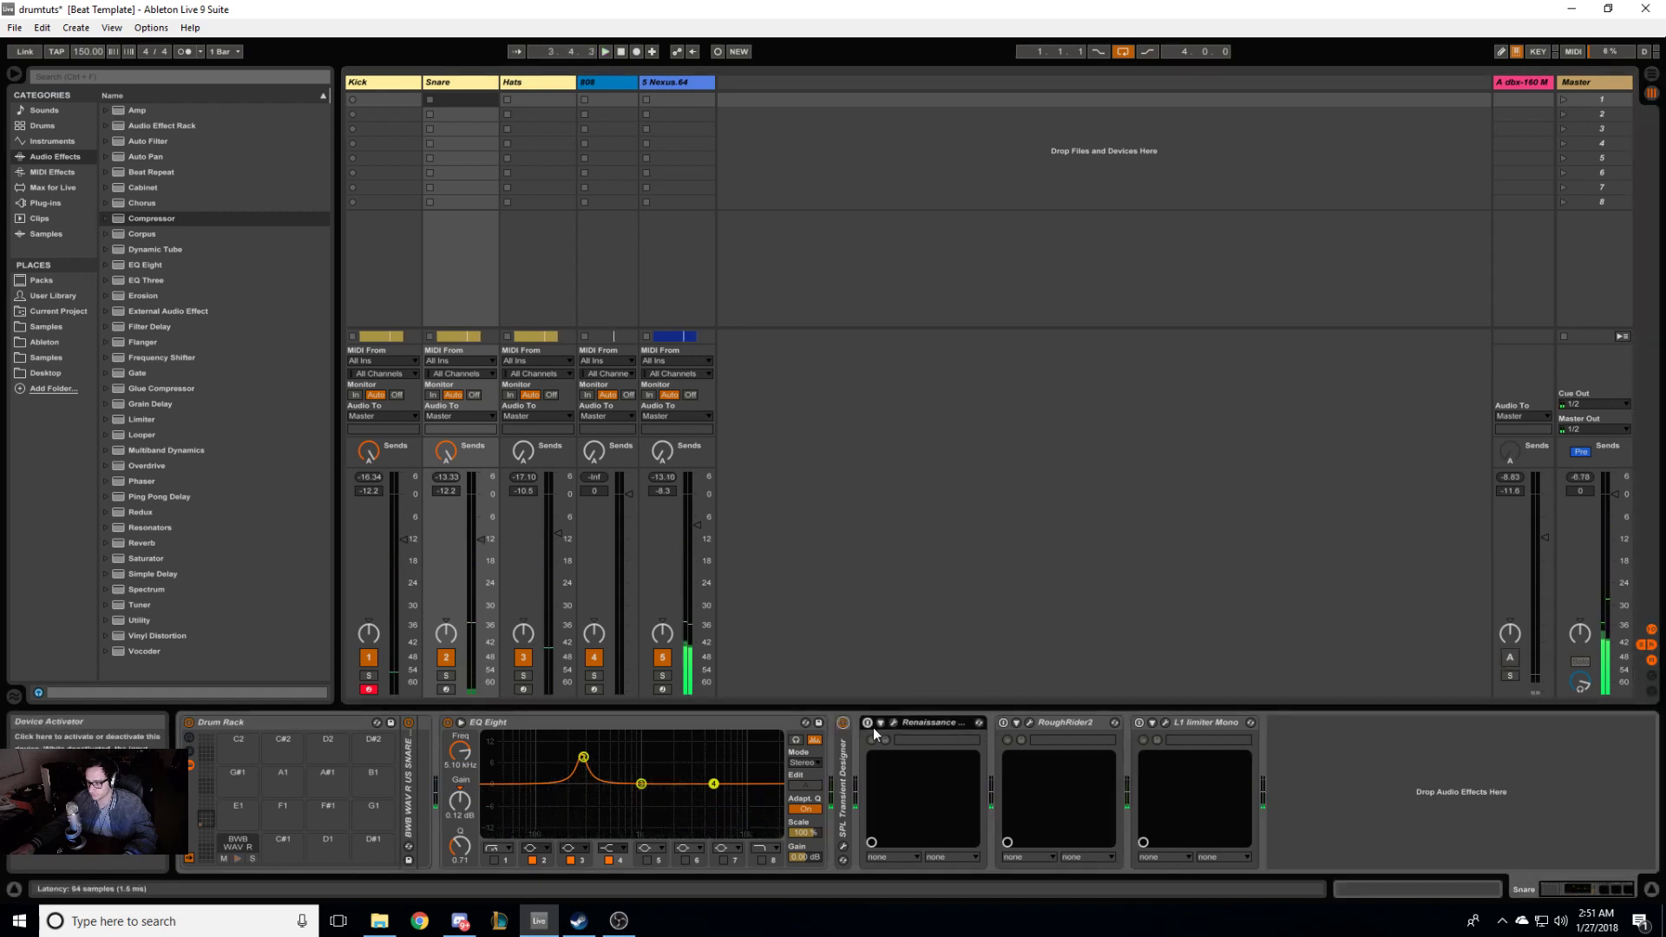
pyautogui.click(877, 723)
pyautogui.click(868, 723)
pyautogui.click(1004, 723)
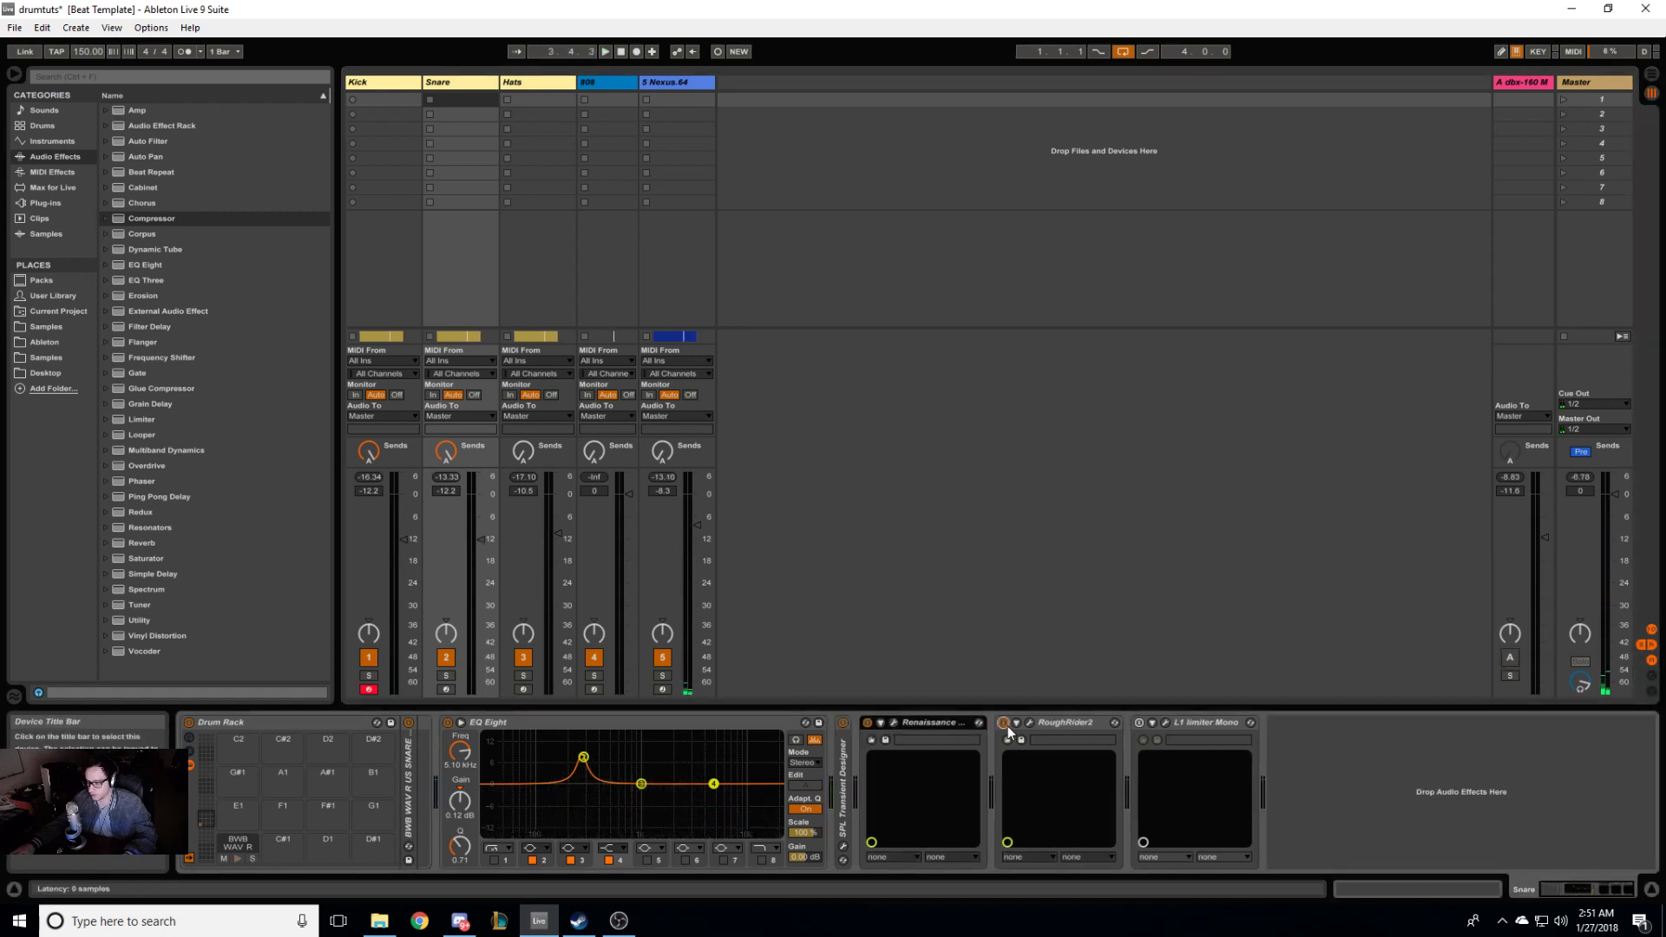
# Step: Reactivate the EQ Eight, SPL Transient Designer and Renaissance plug-in on the Kick track
pyautogui.click(386, 98)
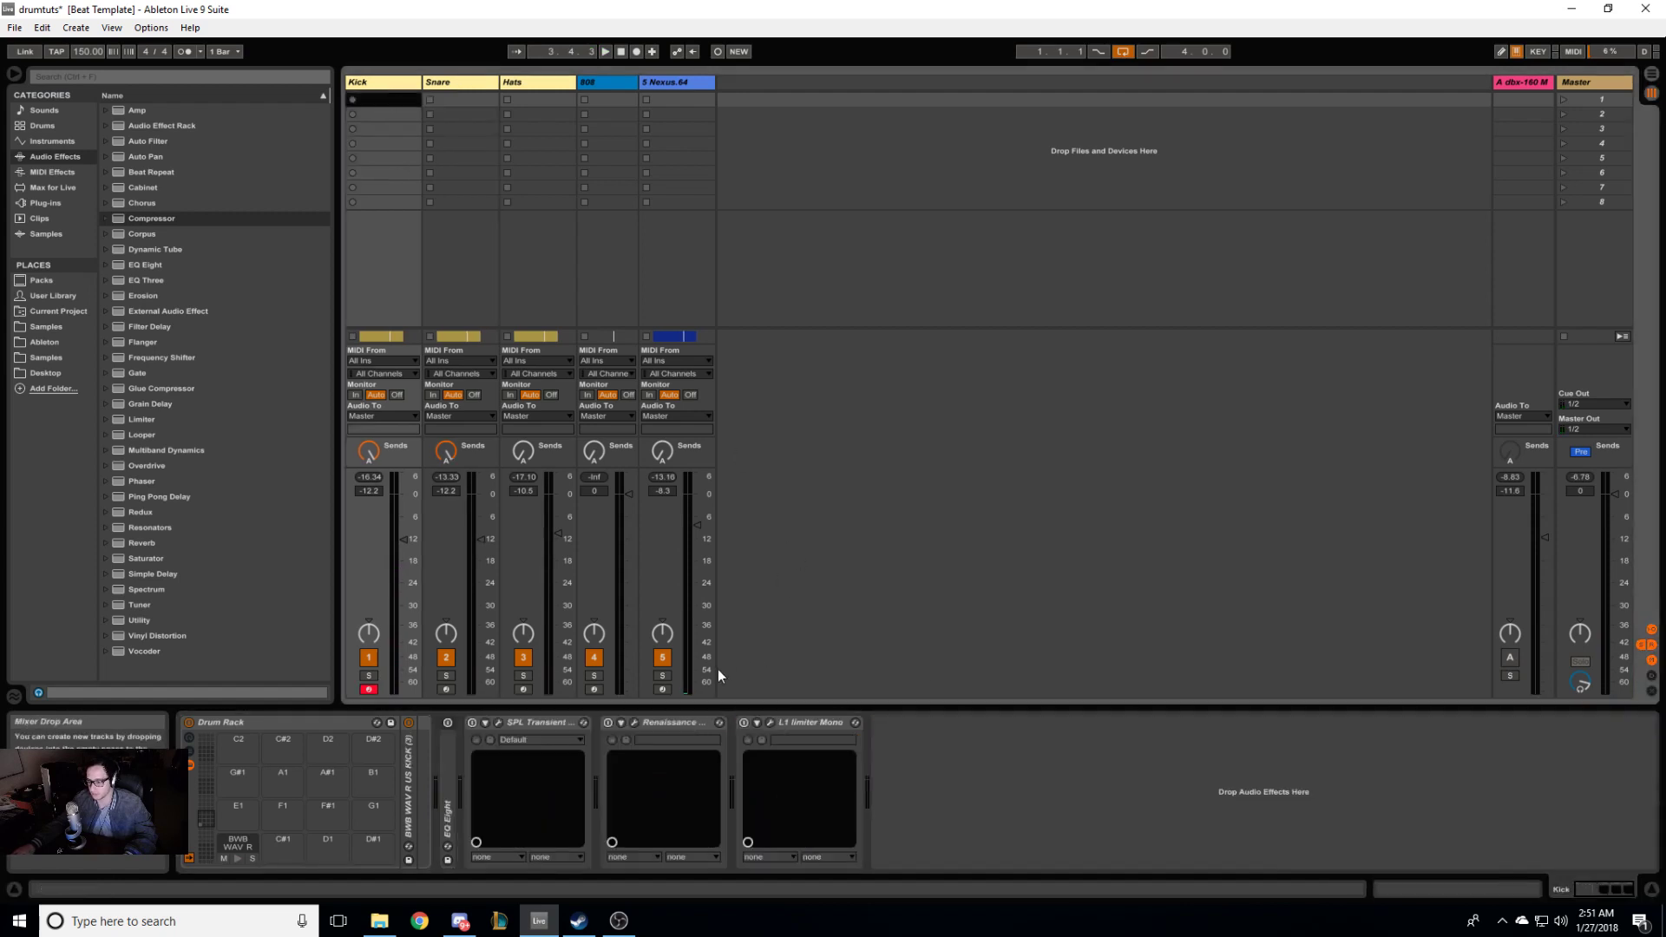
pyautogui.click(473, 721)
pyautogui.click(447, 721)
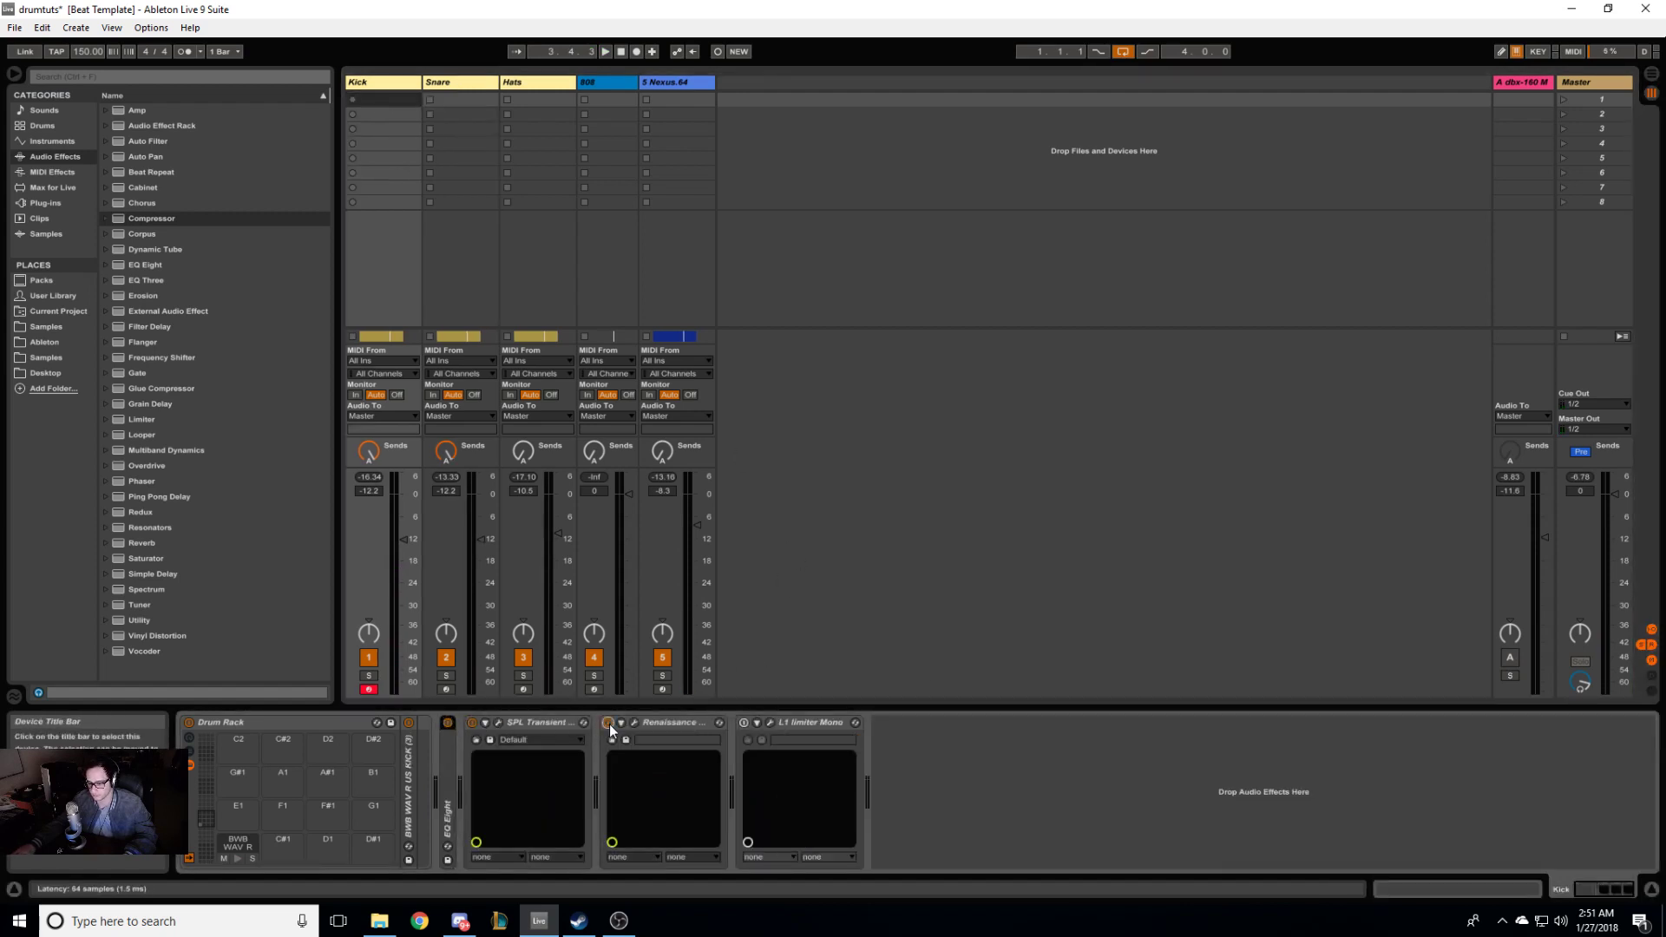
# Step: Reactivate the EQ Eight and L1 limiter on Hats, turn return A back on, and play the processed mix
pyautogui.click(545, 85)
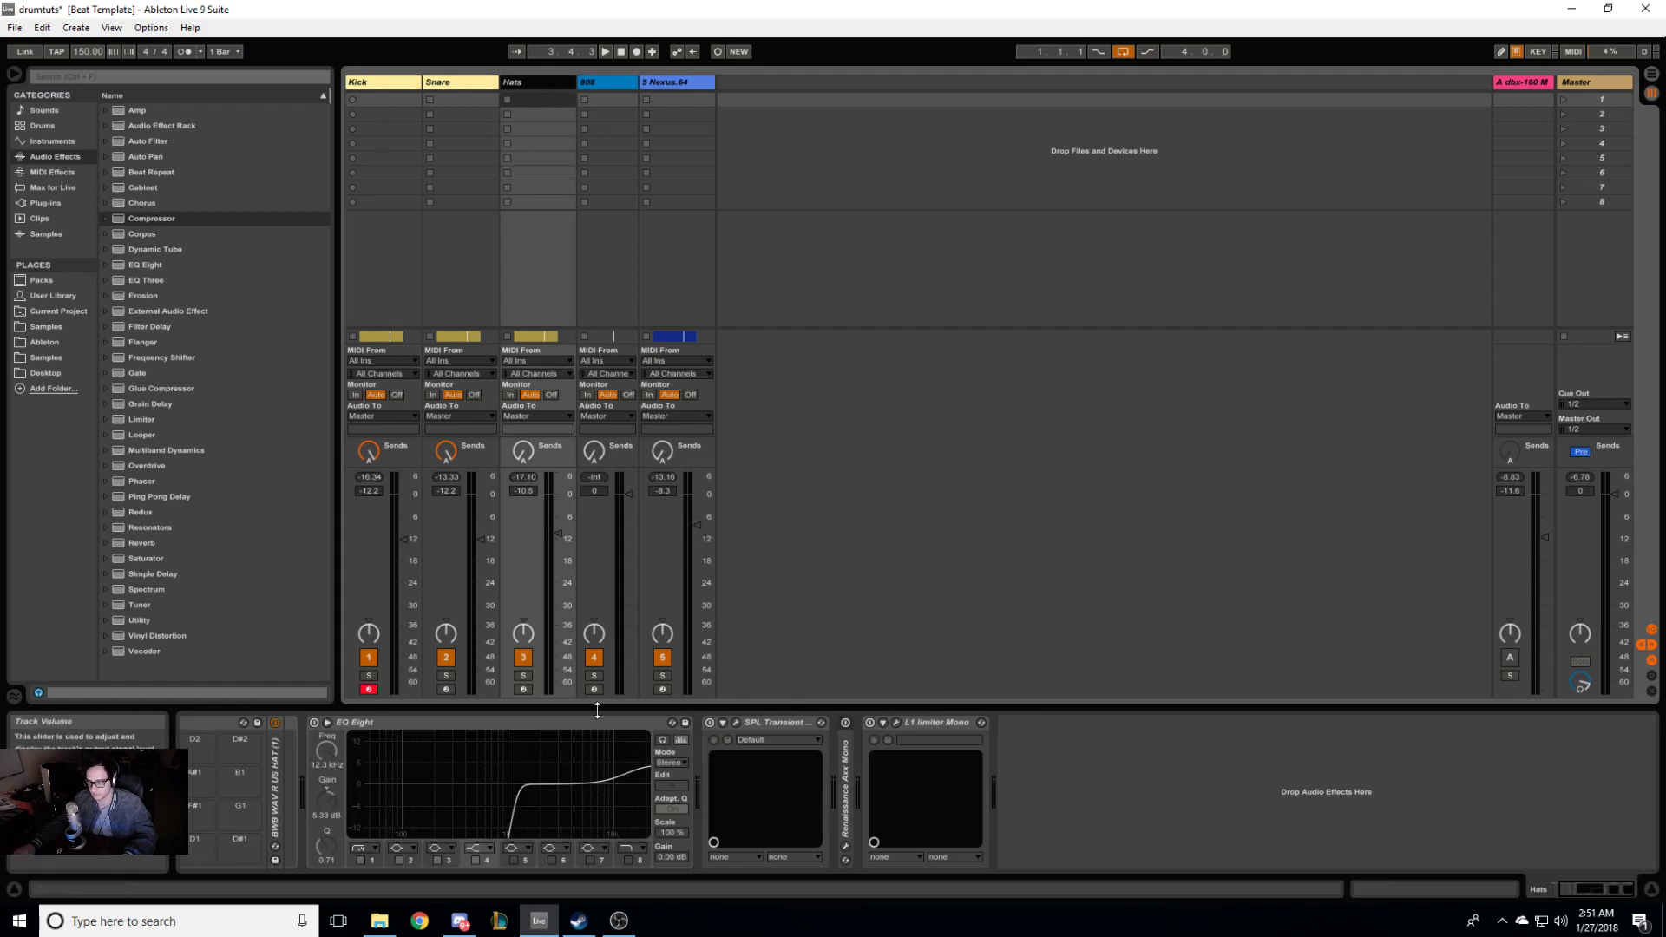
pyautogui.click(314, 722)
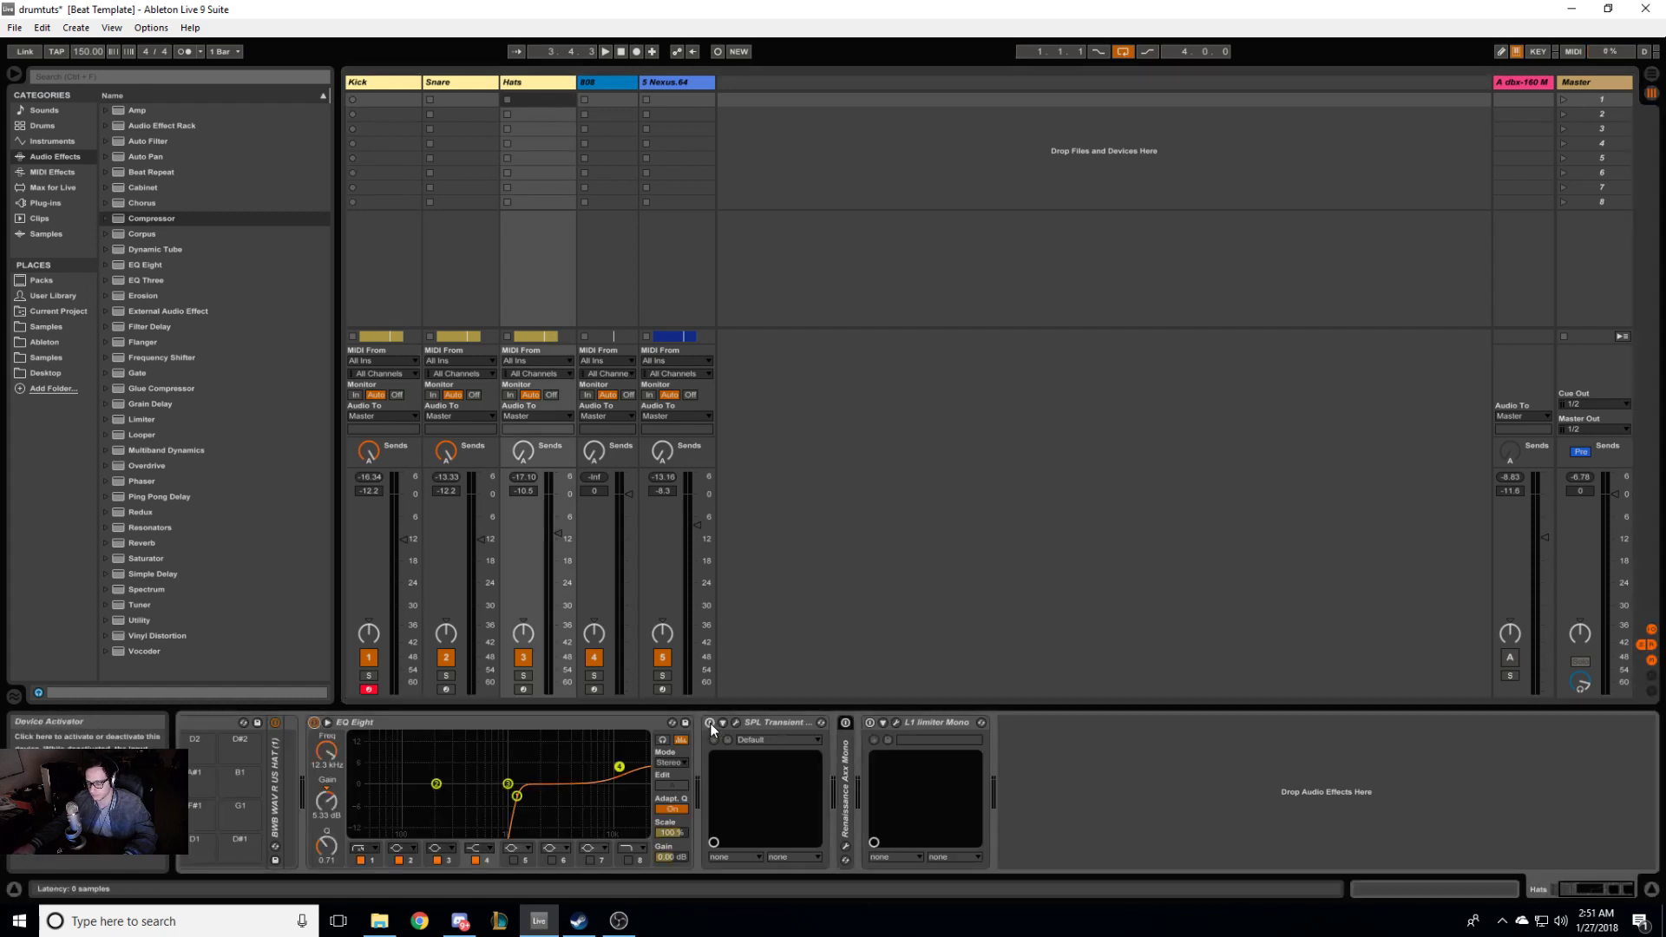
pyautogui.click(870, 723)
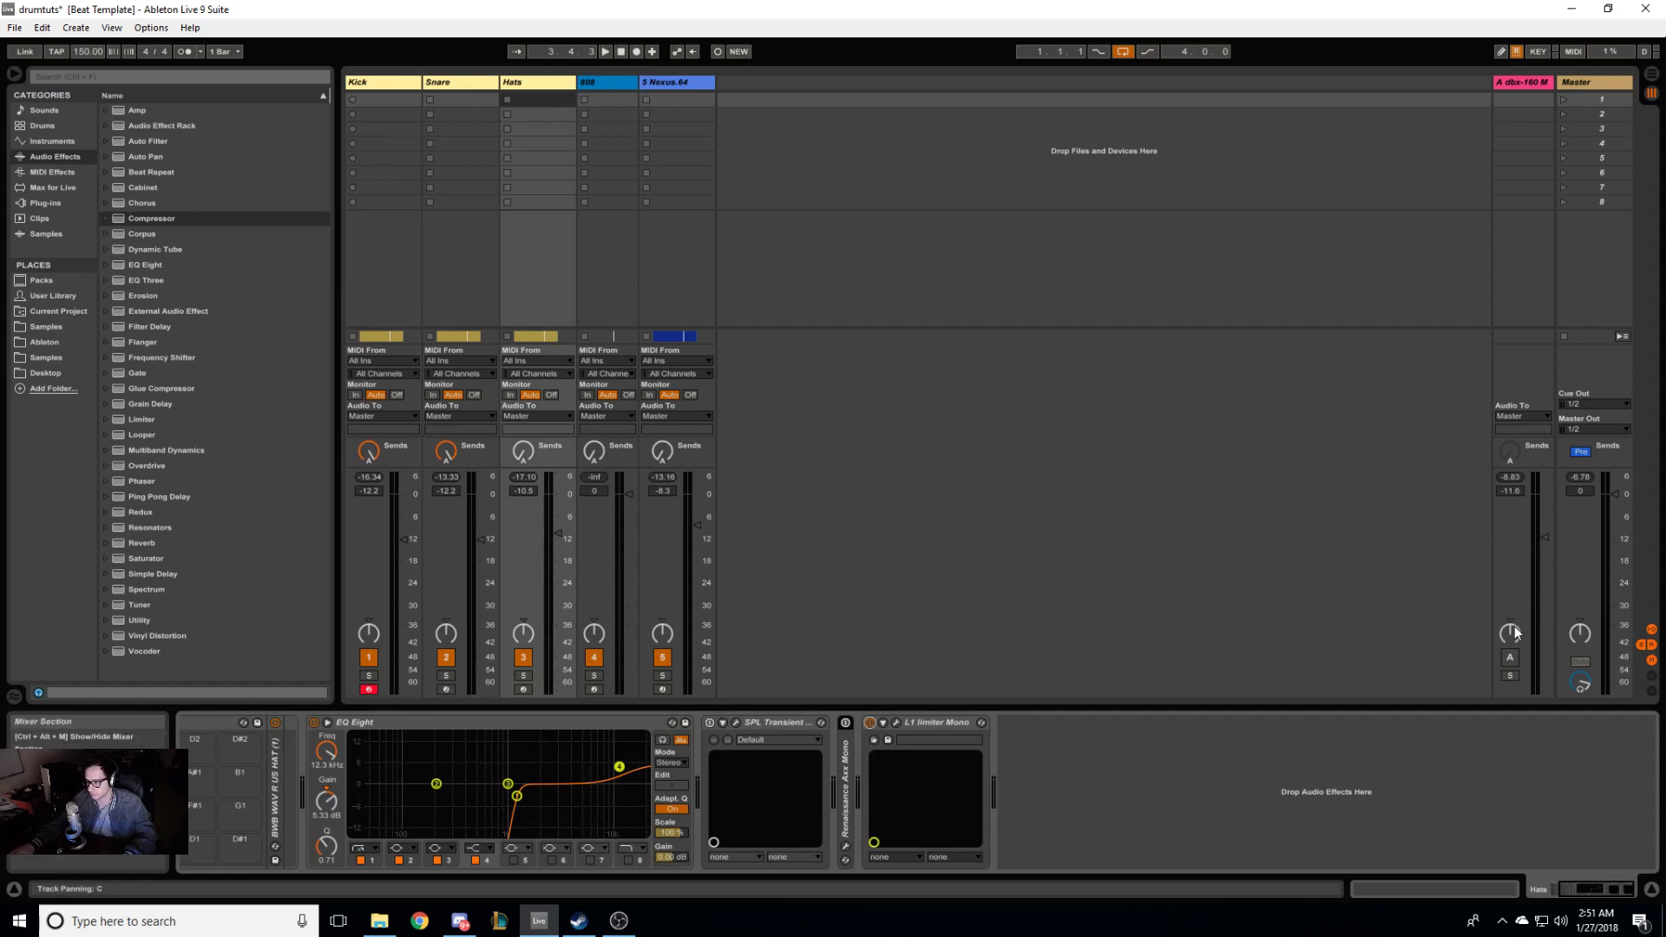
pyautogui.click(1510, 657)
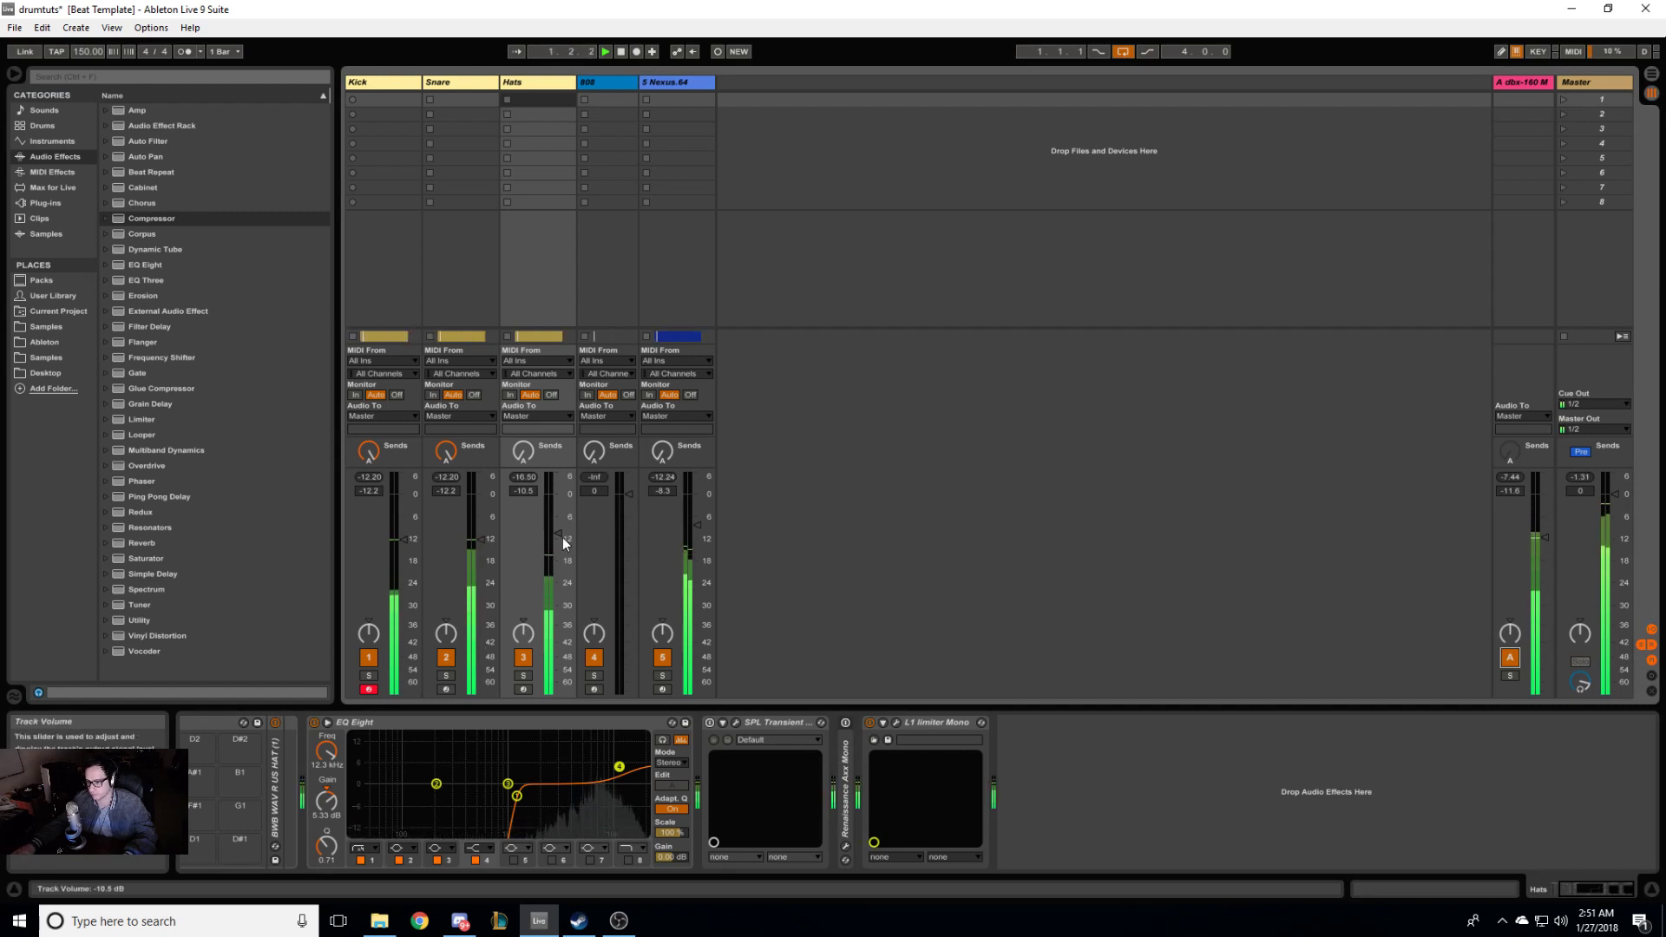
# Step: Raise the Hats track to -4.0 dB and bypass its L1 limiter during playback
pyautogui.moveTo(560, 534); pyautogui.dragTo(560, 511)
pyautogui.click(869, 724)
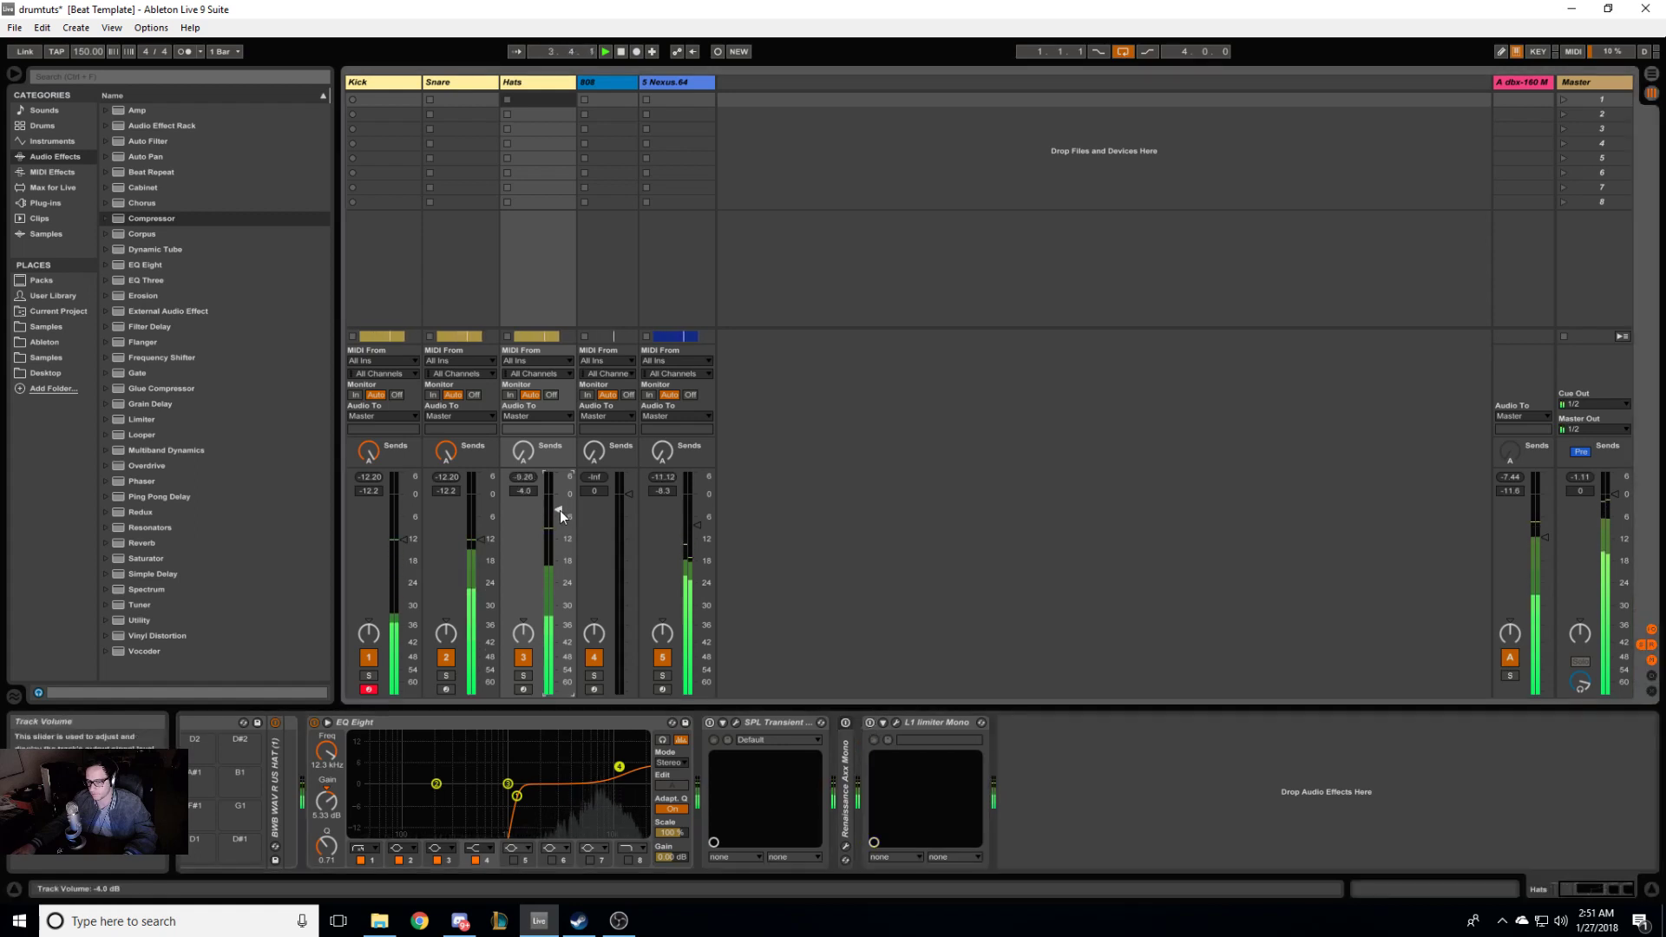